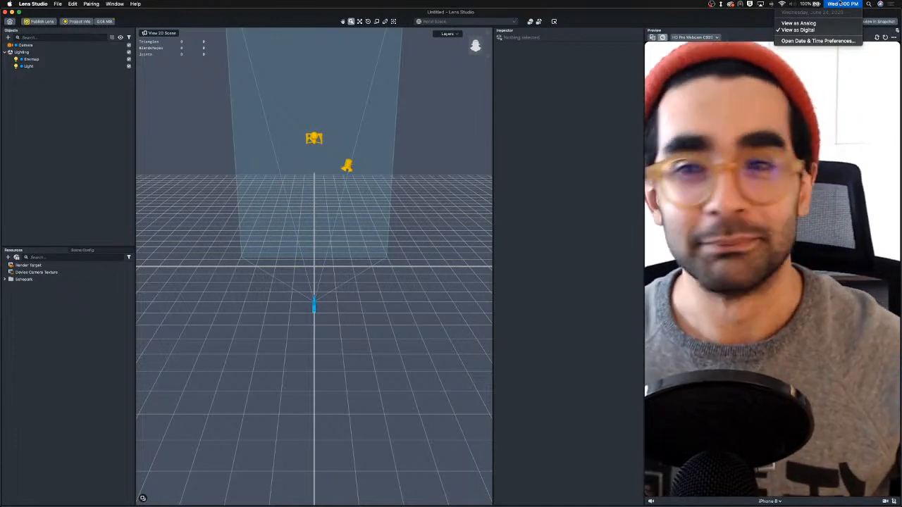
left_click(841, 4)
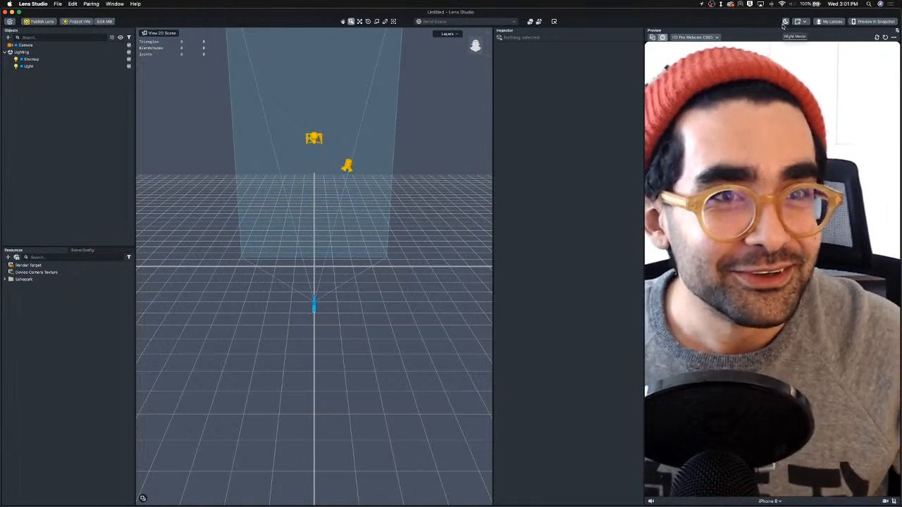
Step: Toggle the interface's night mode off and back on
left_click(785, 21)
left_click(784, 22)
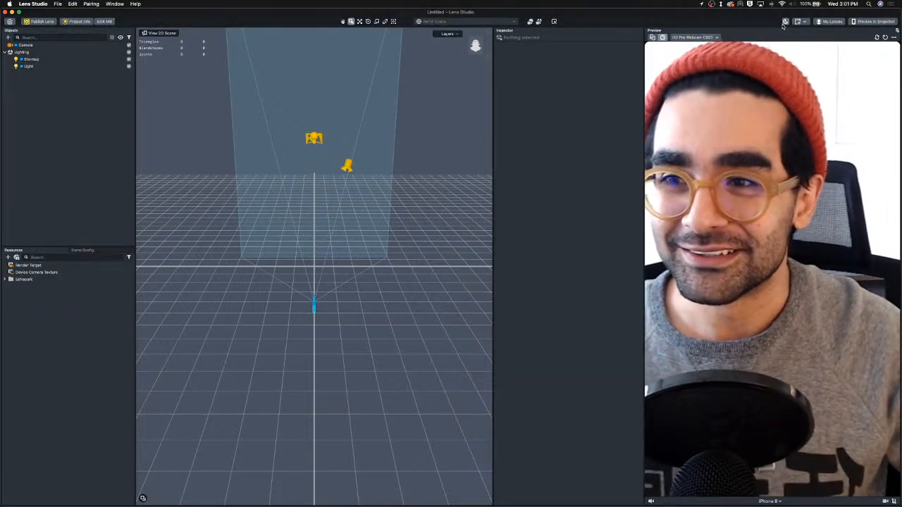
left_click(785, 22)
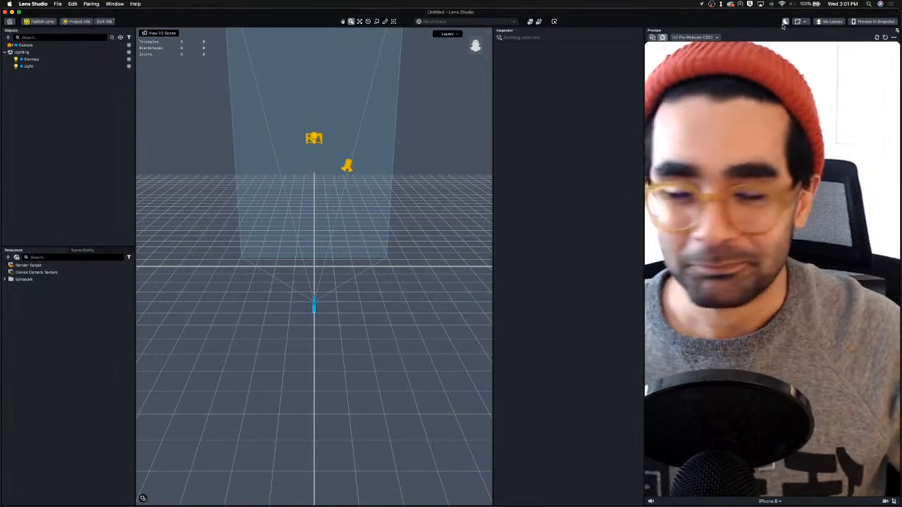
left_click(785, 22)
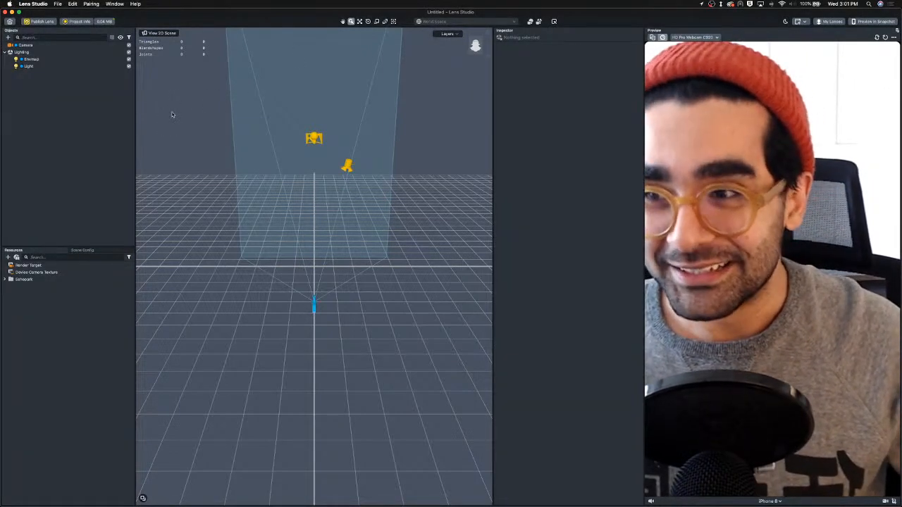
left_click(73, 65)
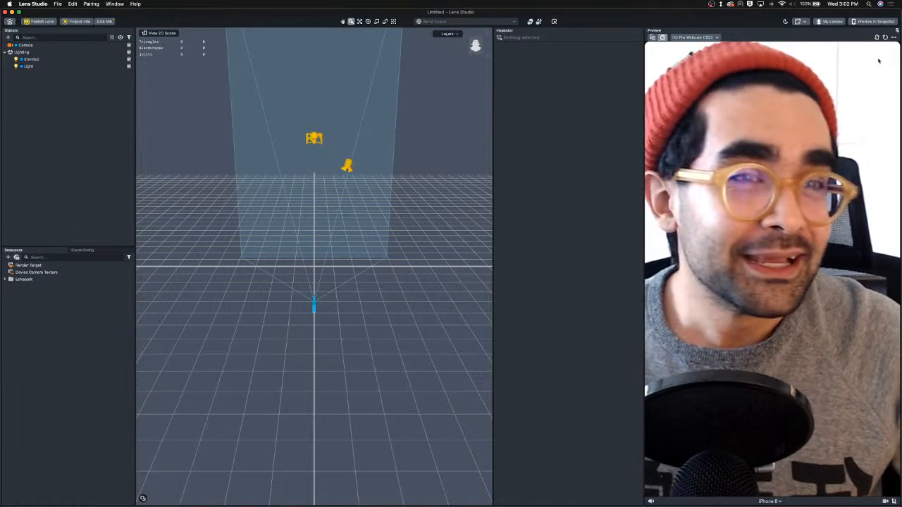
Step: Open a Logger panel and place it floating over the scene view
left_click(808, 24)
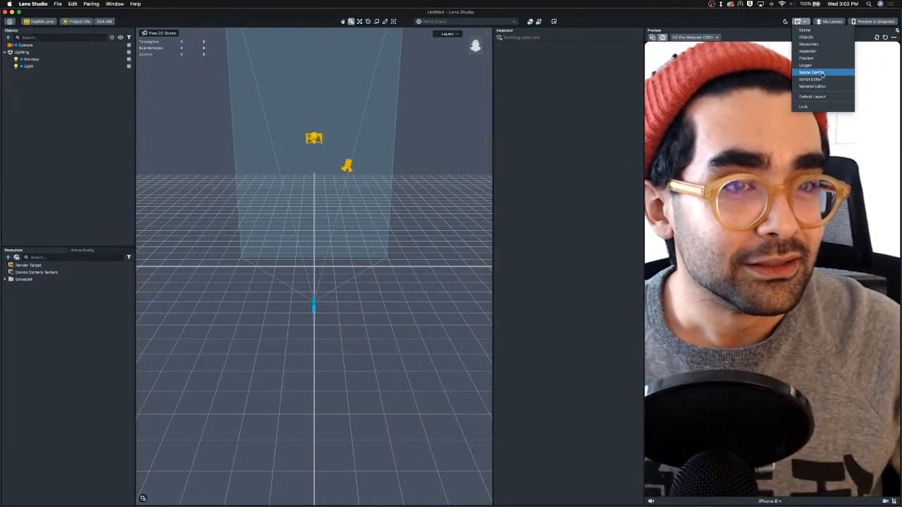
left_click(820, 67)
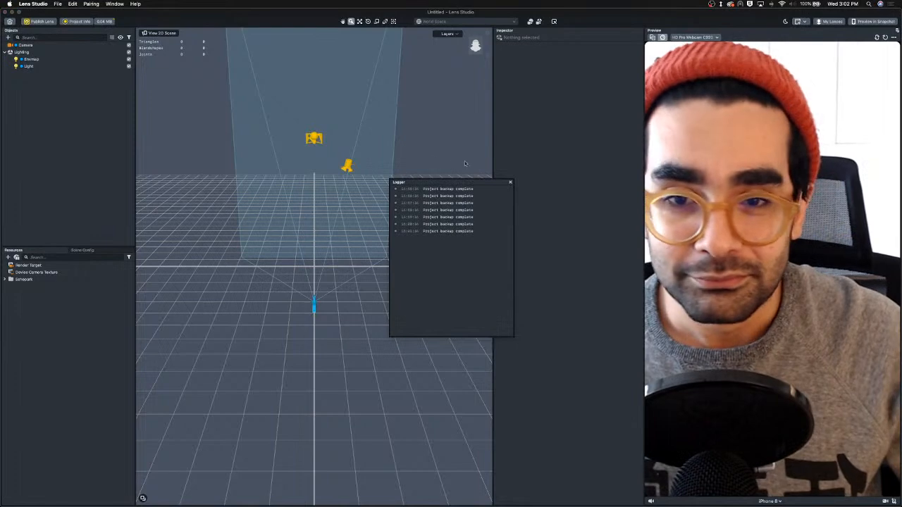
left_click_drag(452, 189, 255, 190)
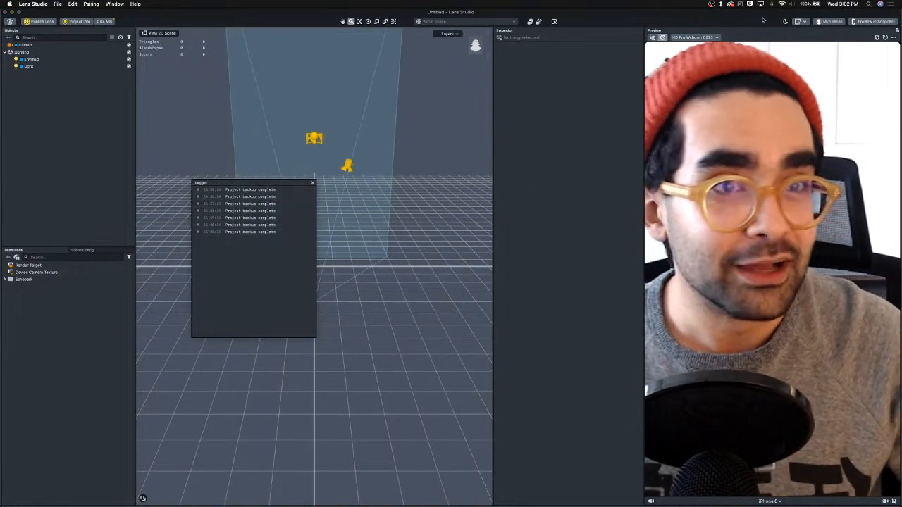
Step: Dock a second Logger panel as a short strip beneath the scene view and close the floating Logger
left_click(804, 22)
left_click(805, 65)
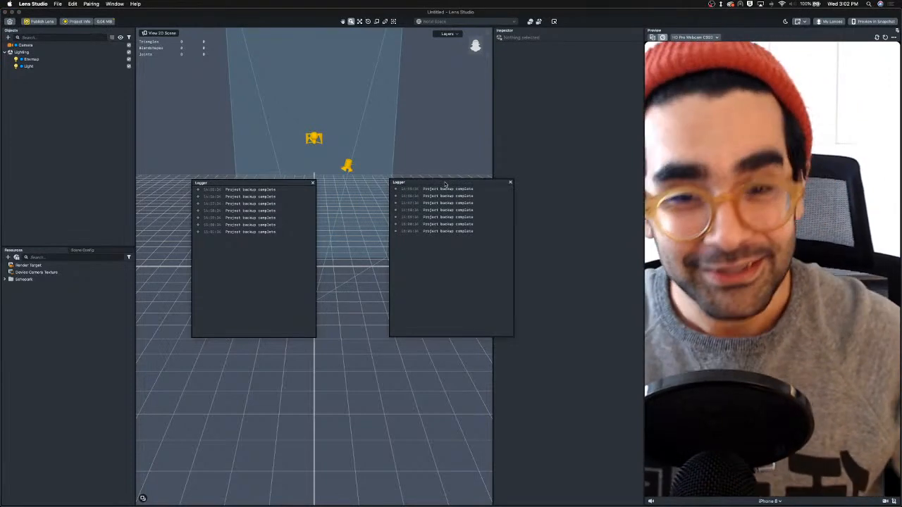
left_click_drag(445, 185, 334, 495)
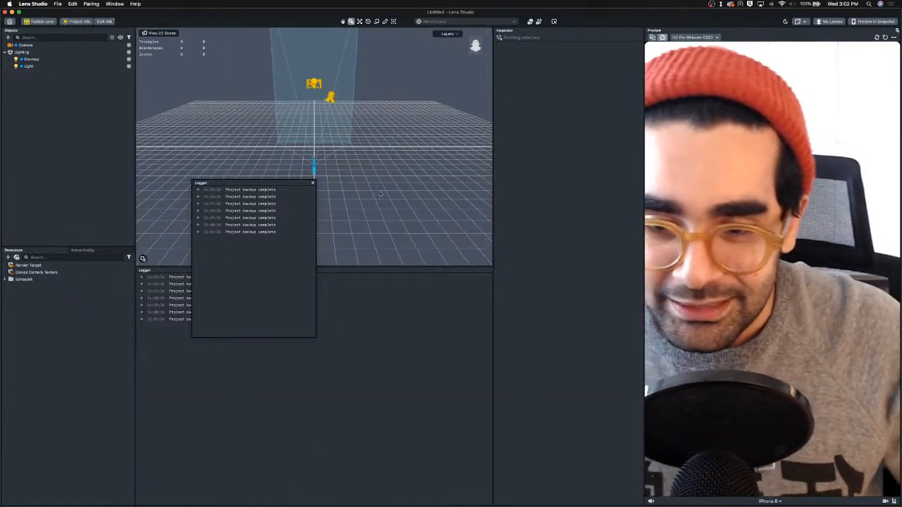
left_click_drag(377, 267, 363, 421)
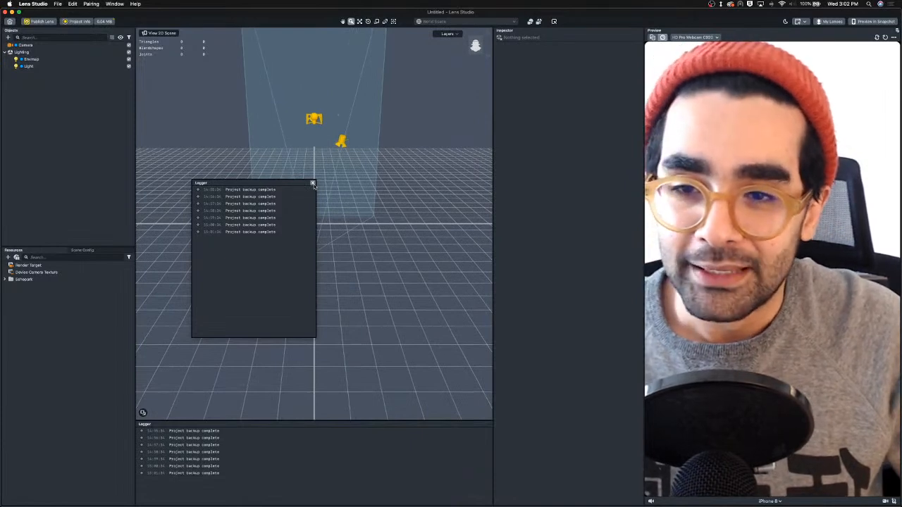
left_click(312, 183)
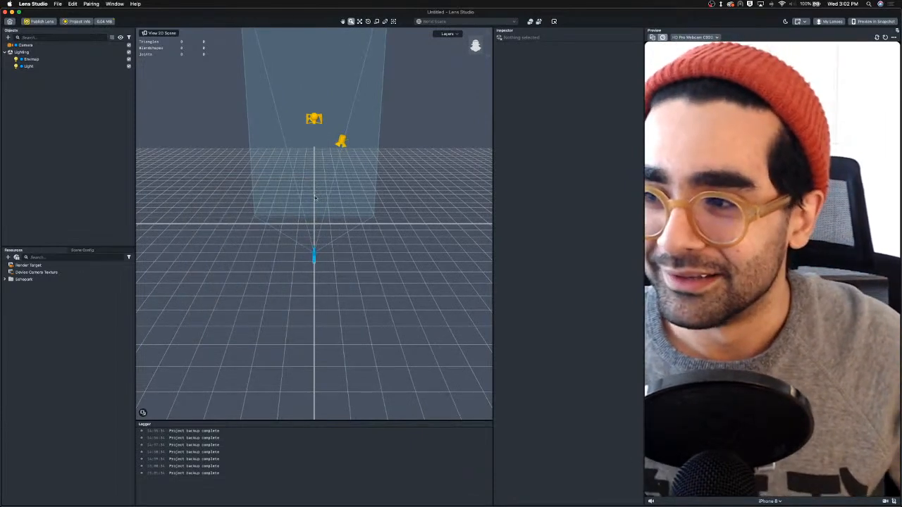
Step: Lock the workspace layout and unlock it again
left_click(797, 22)
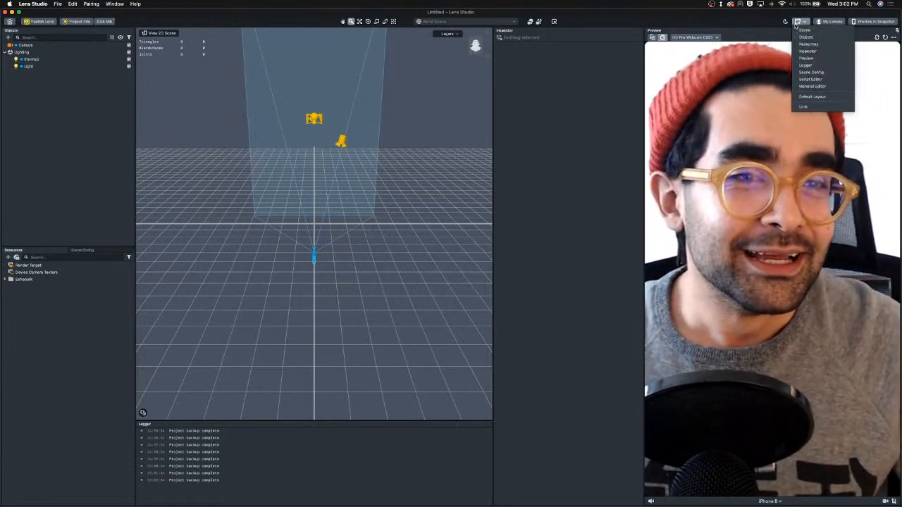
left_click(817, 106)
left_click(797, 22)
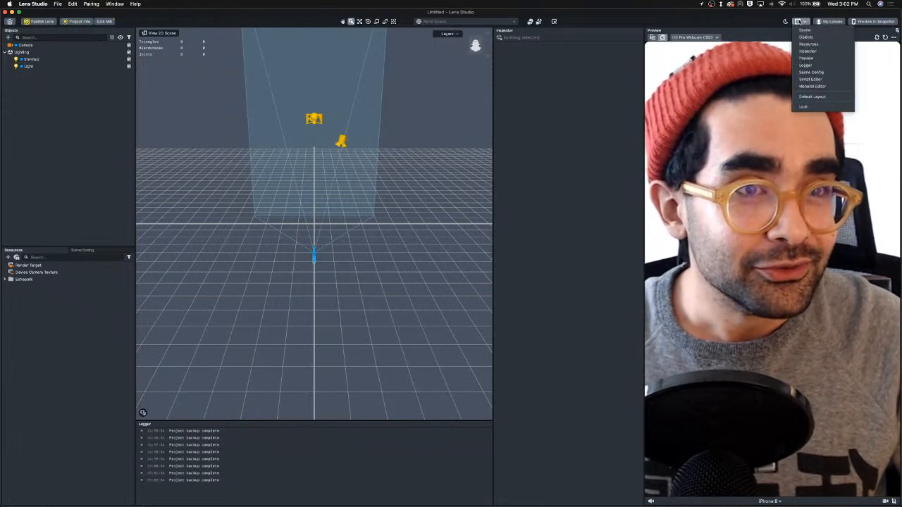
left_click(804, 107)
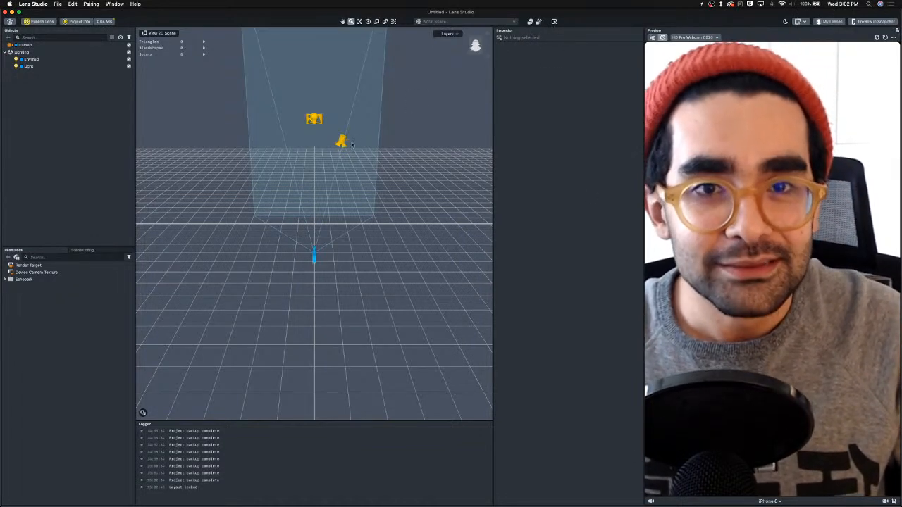
left_click(798, 21)
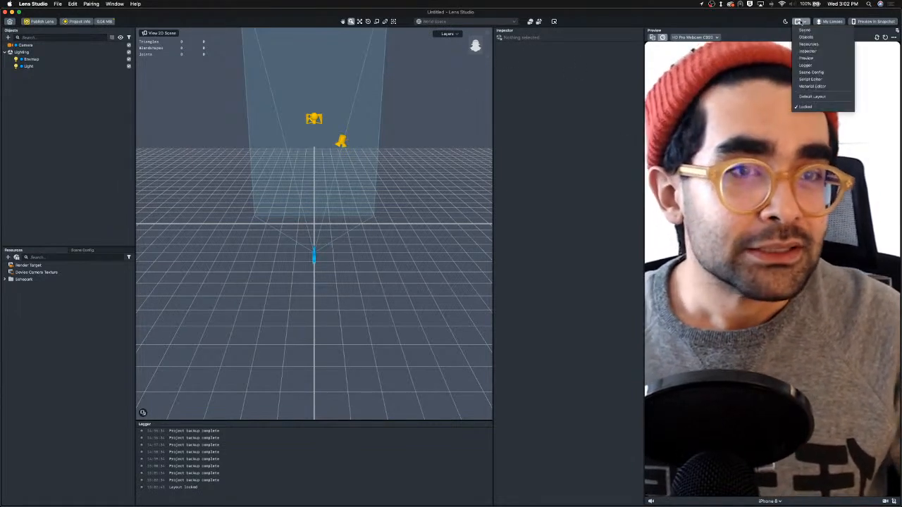
left_click(804, 106)
Step: Add the Script Editor and Material Editor panels to the workspace, tabbed together with the Scene view
left_click(798, 21)
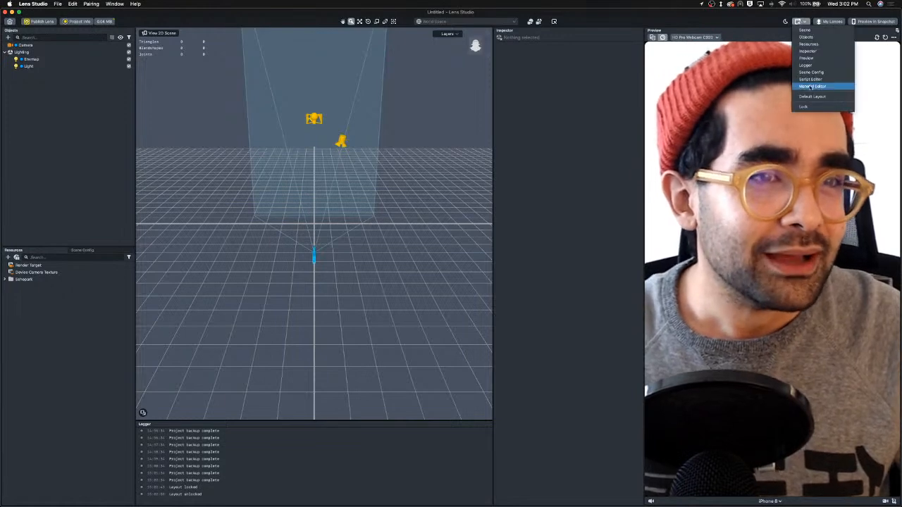
left_click(810, 79)
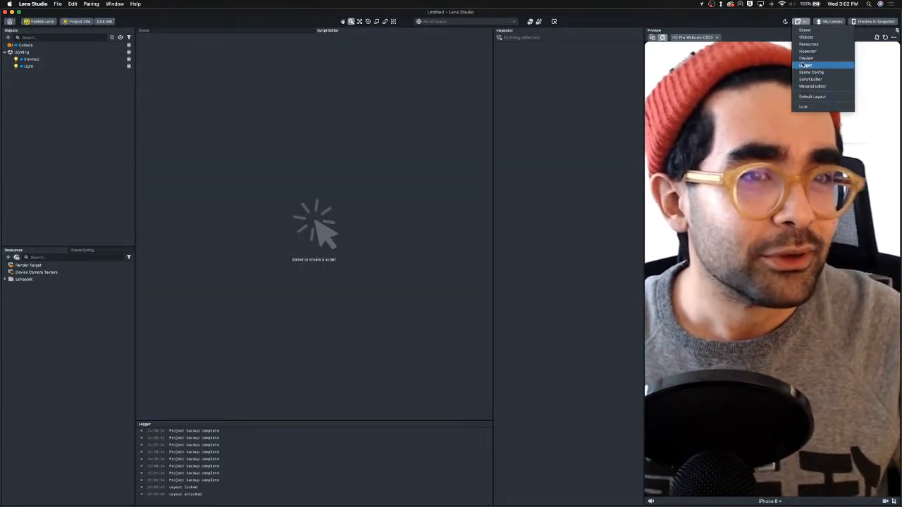
left_click(809, 87)
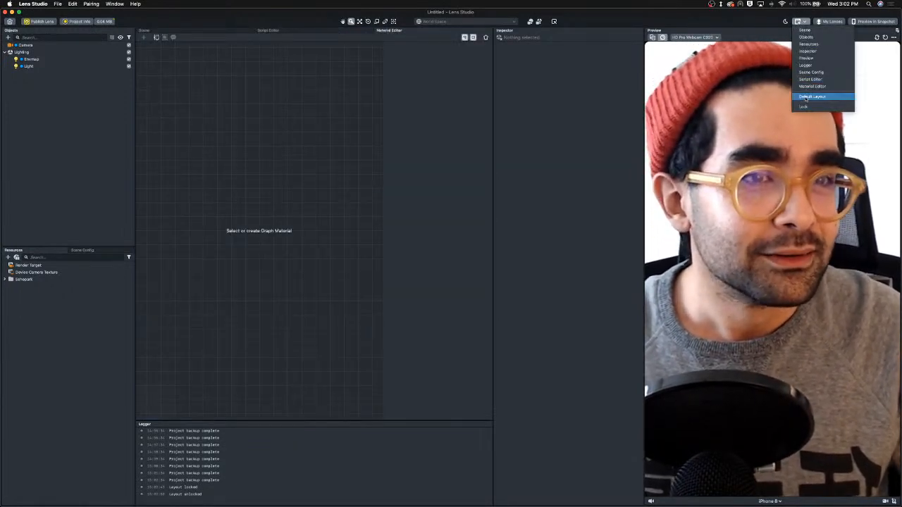
Step: Lock the workspace layout with the docked Logger and editor panels in place
left_click(803, 107)
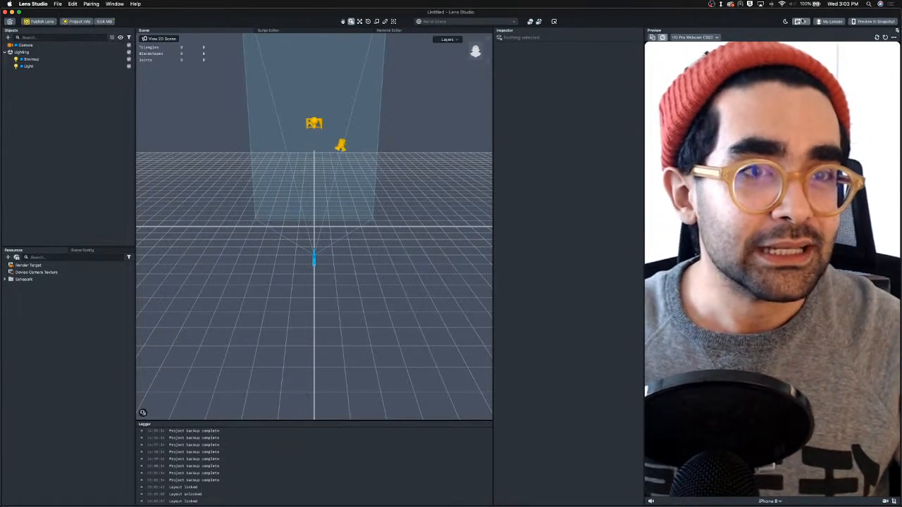
left_click(798, 21)
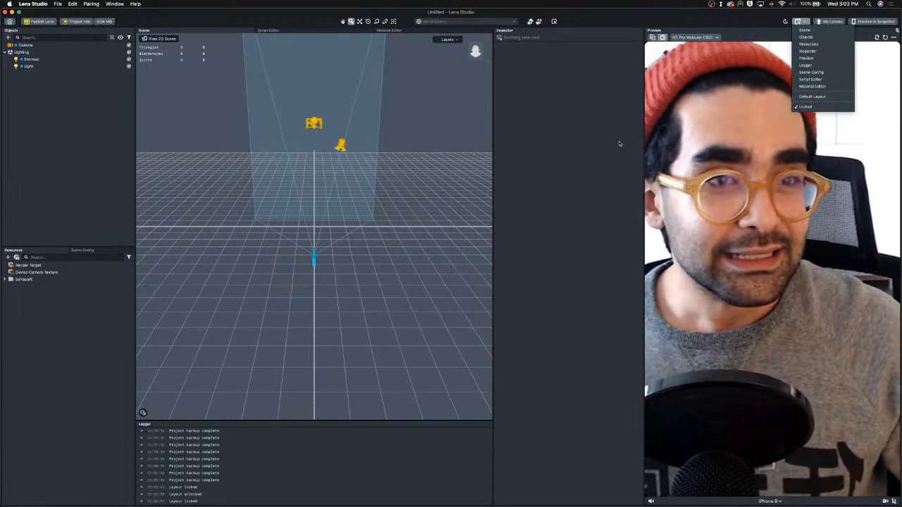
left_click(620, 144)
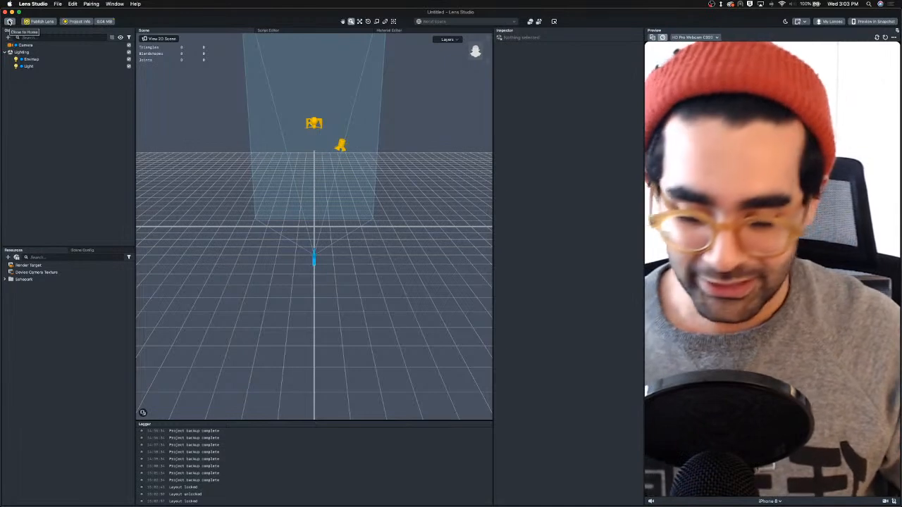
Step: Close the project to the home screen and look over the recommended templates
left_click(10, 21)
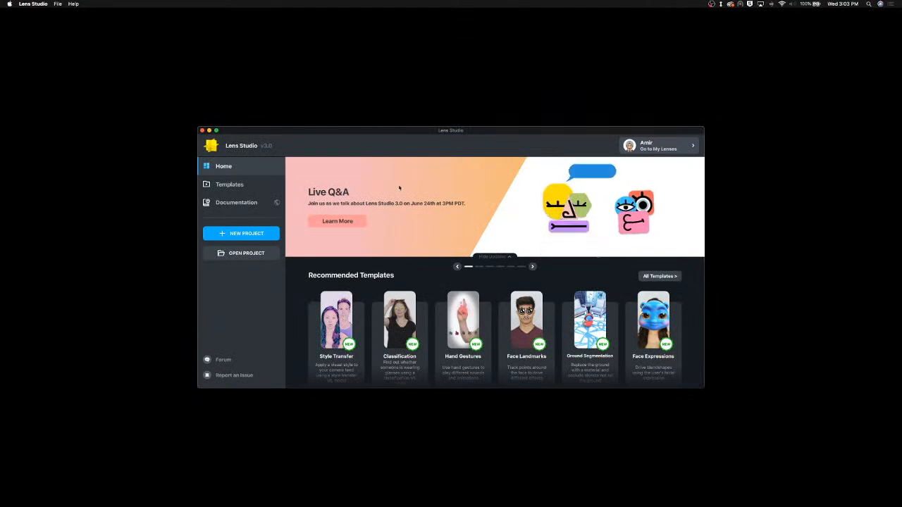
scroll(402, 207, "down", 2)
scroll(402, 207, "up", 2)
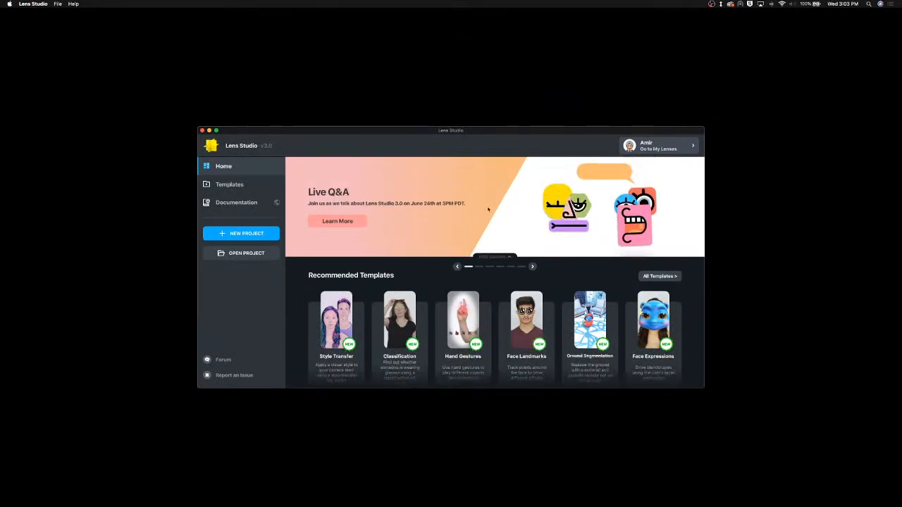
scroll(451, 226, "down", 1)
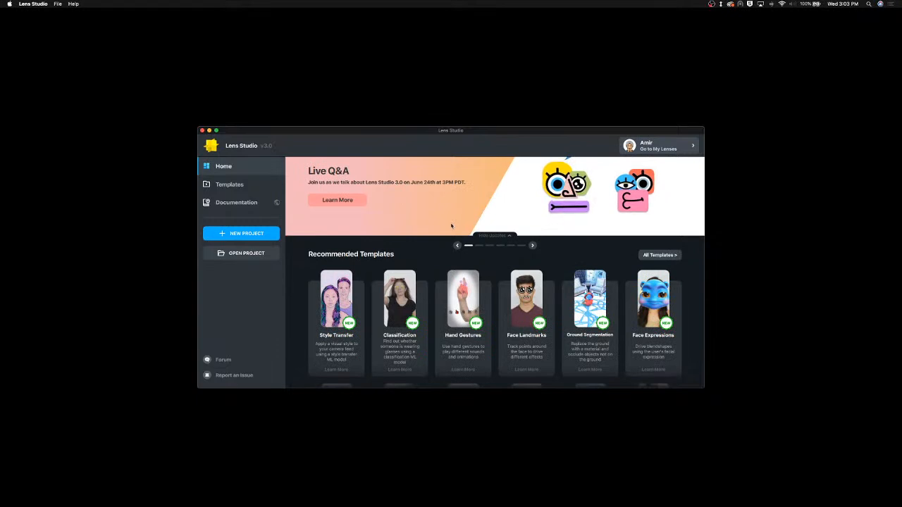
scroll(450, 225, "down", 2)
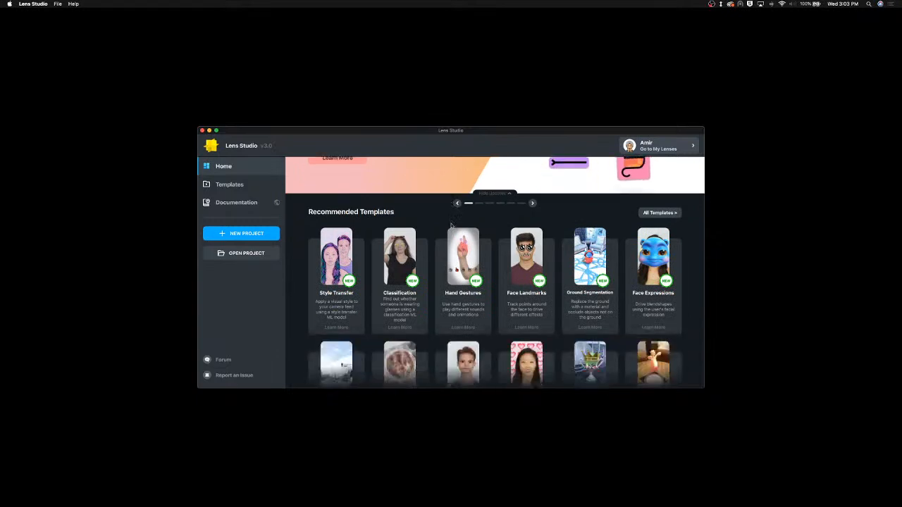
scroll(426, 211, "down", 1)
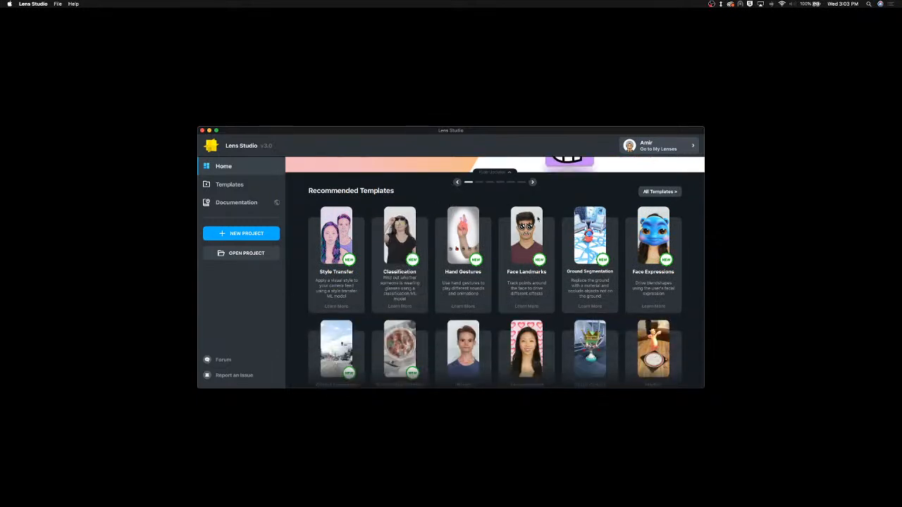
scroll(683, 225, "down", 1)
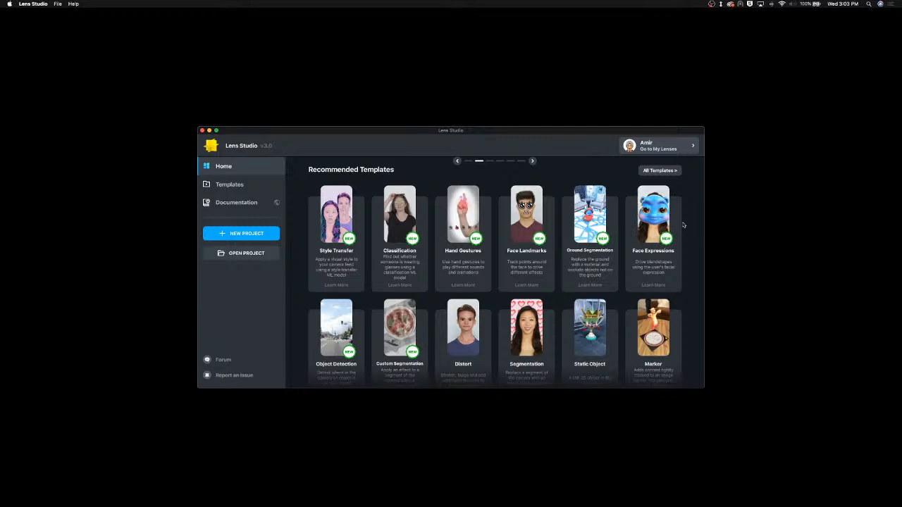
Step: Browse the complete list of available templates from start to end
left_click(659, 170)
scroll(648, 247, "down", 1)
scroll(648, 247, "down", 15)
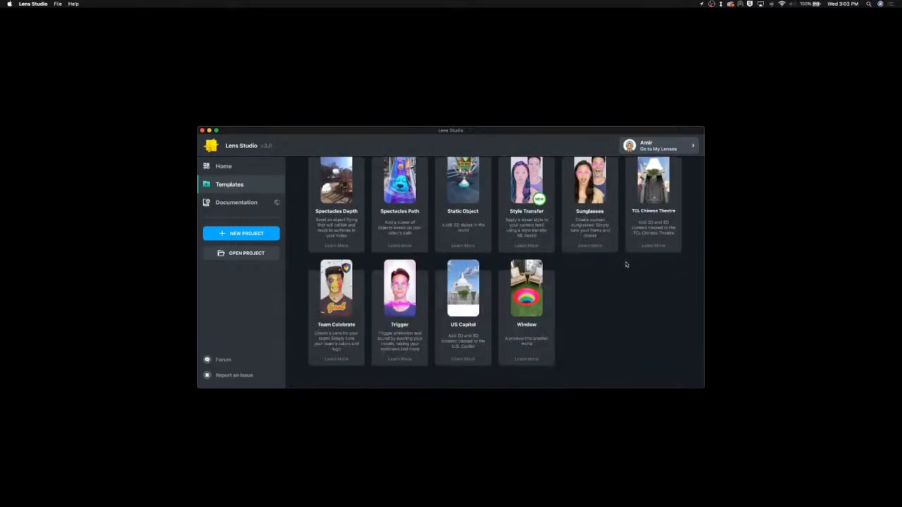
scroll(625, 265, "up", 15)
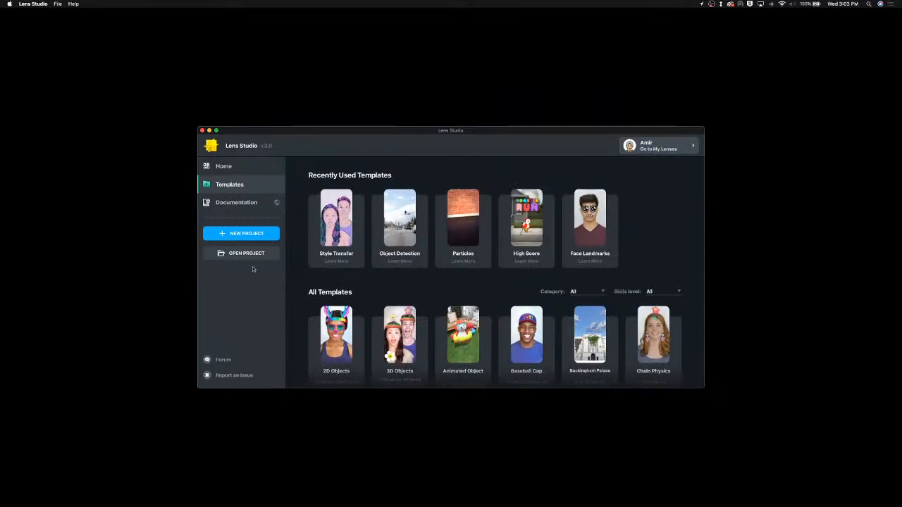
Step: Return to the home page and review the new recommended templates
left_click(233, 167)
scroll(437, 240, "up", 2)
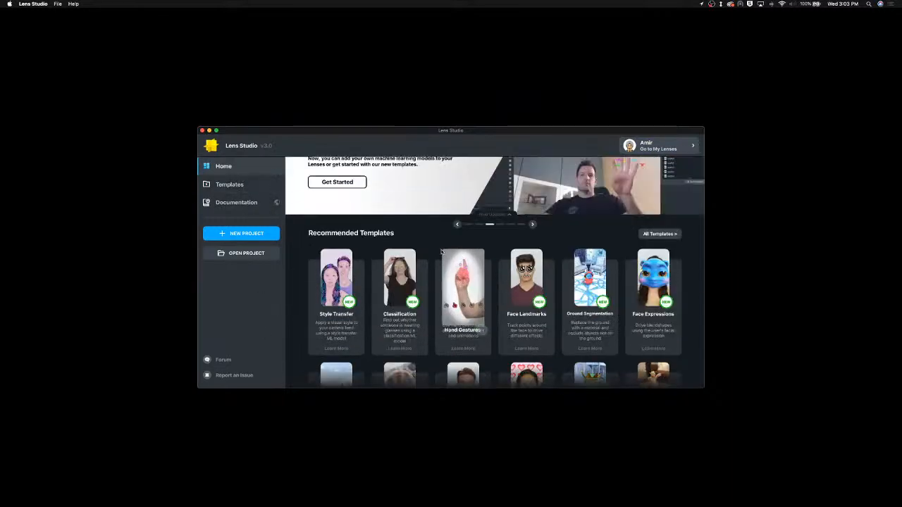
scroll(406, 248, "down", 1)
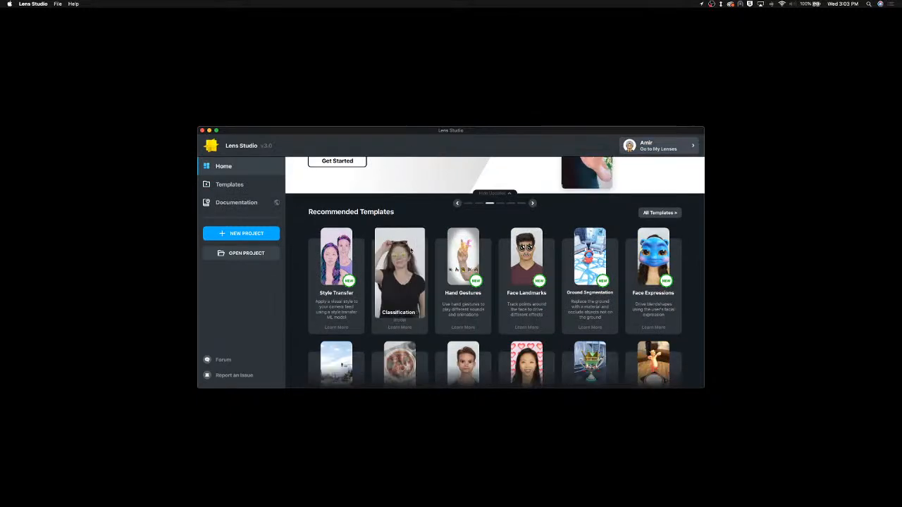
scroll(406, 254, "down", 3)
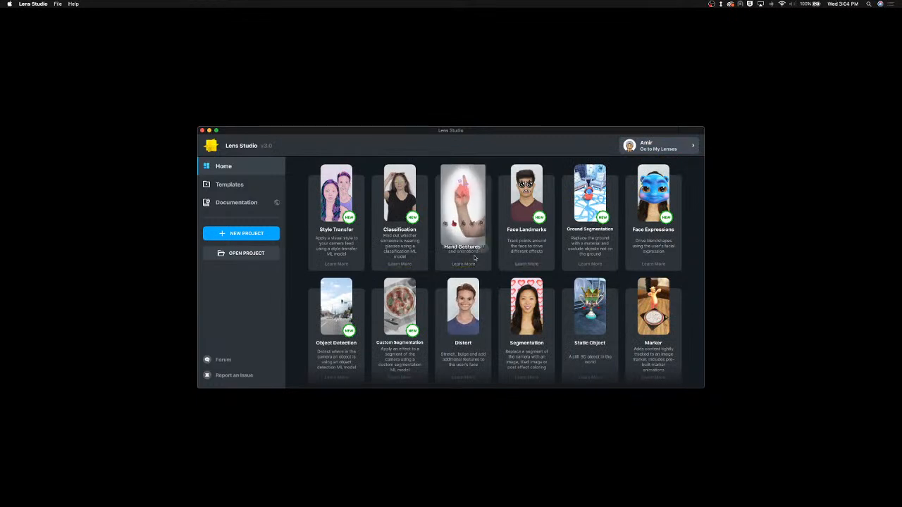
scroll(496, 273, "up", 2)
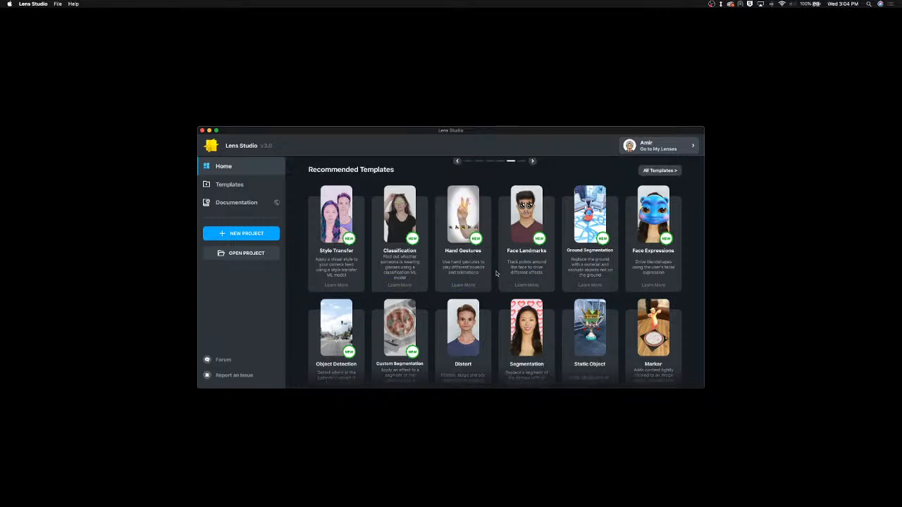
scroll(496, 273, "up", 5)
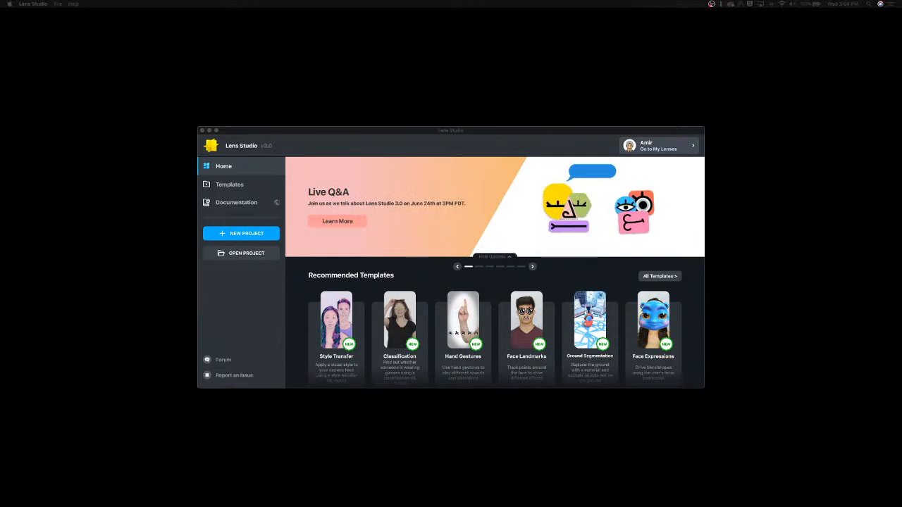
Step: Create a new project and widen the docked Preview panel until the phone view fills its height
left_click(246, 235)
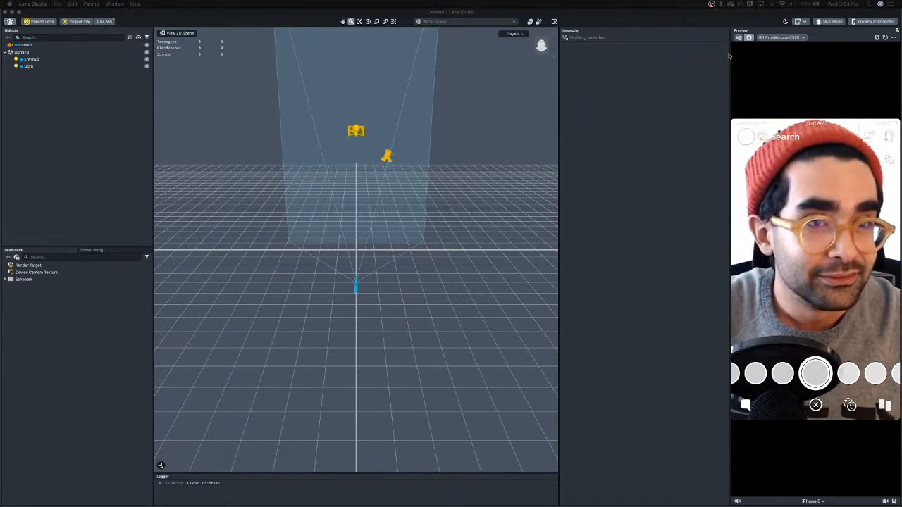
left_click(799, 22)
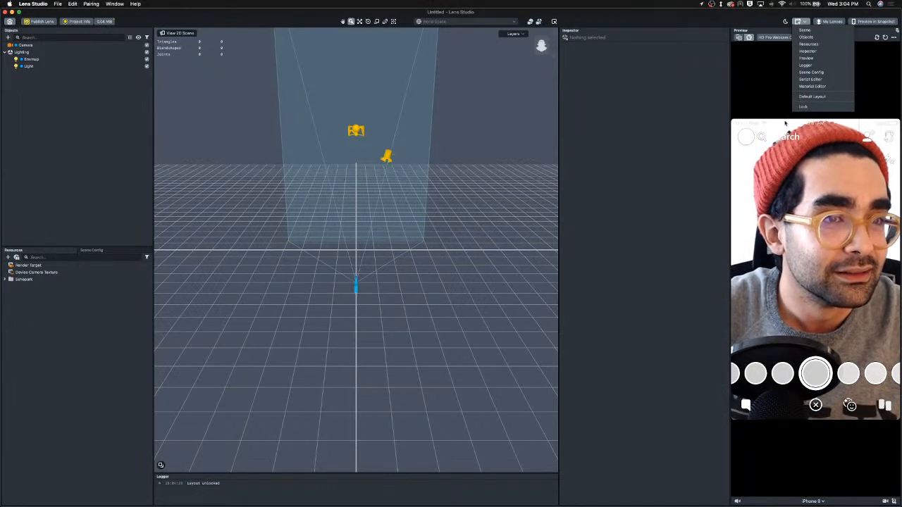
left_click(743, 136)
left_click_drag(728, 139, 642, 144)
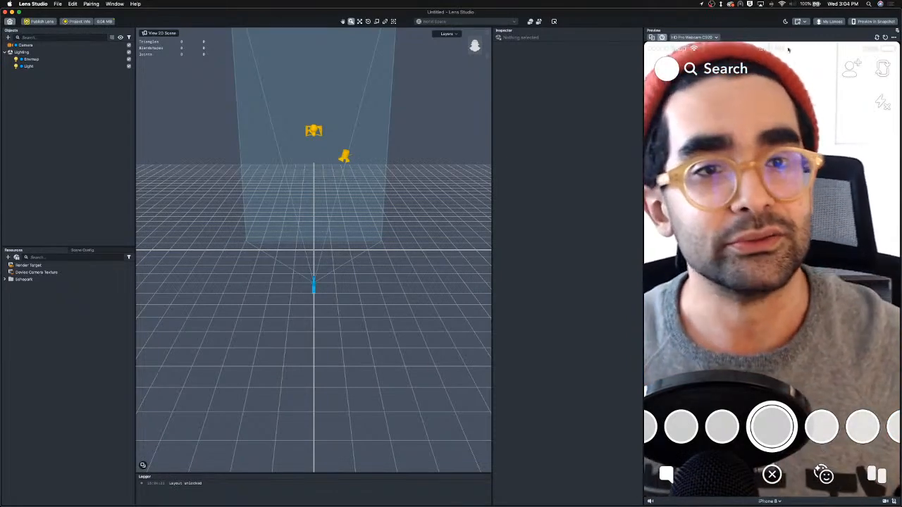
Step: Undock the Preview panel onto the scene view and expand it into a floating phone frame
left_click_drag(750, 33, 658, 419)
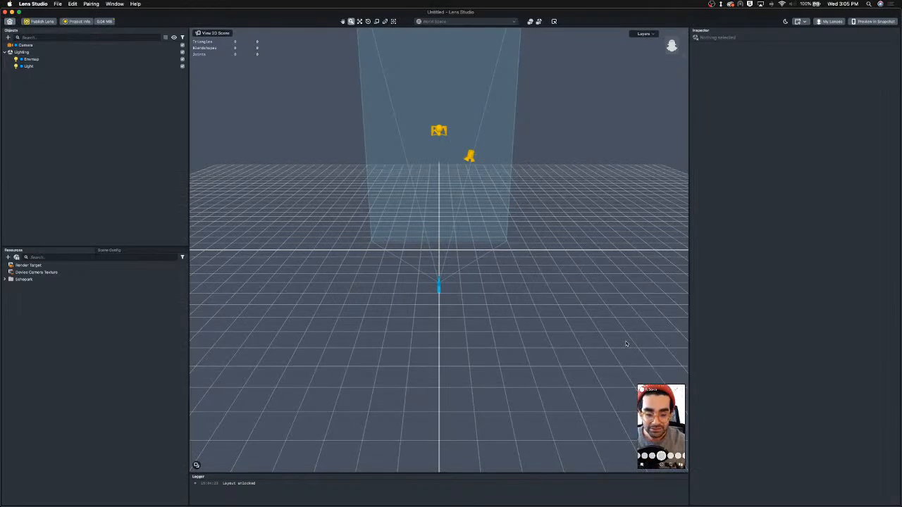
mouse_move(664, 414)
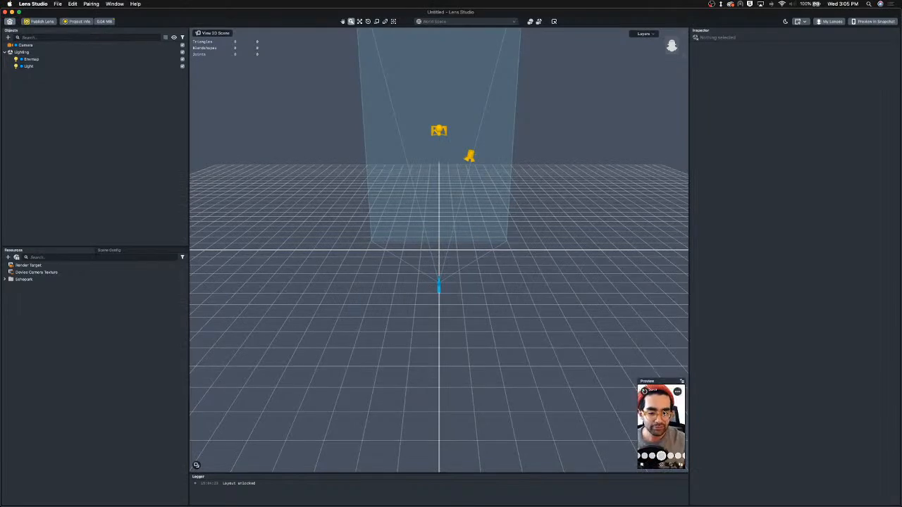
left_click(680, 382)
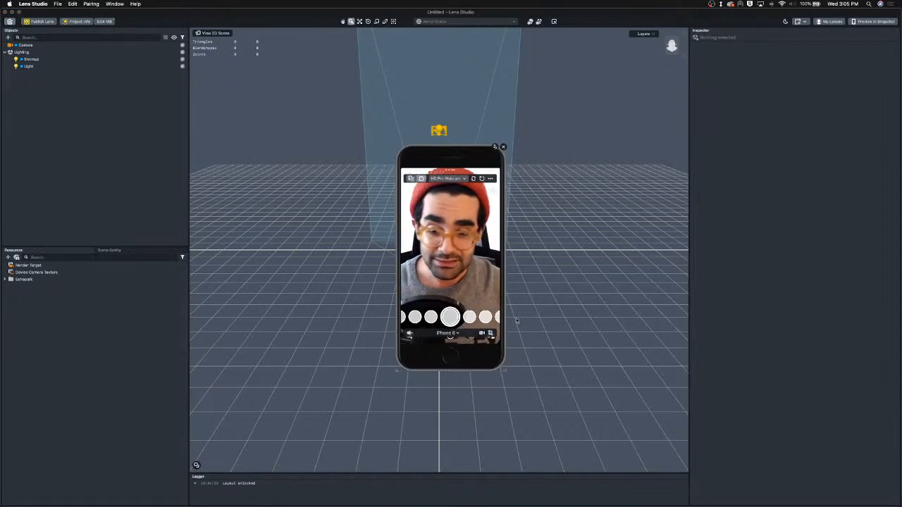
Step: Switch the floating preview's simulated device to iPhone X, try Galaxy S9, and return to iPhone X
left_click(436, 239)
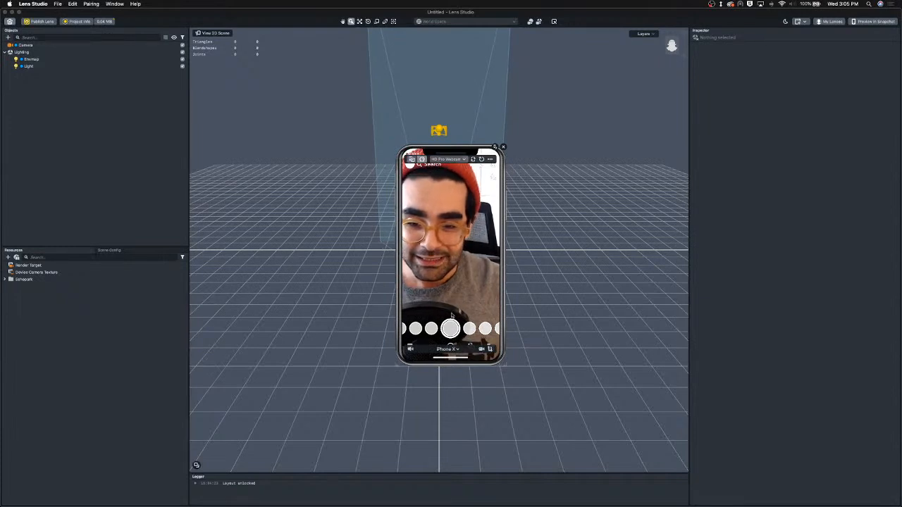
left_click(447, 348)
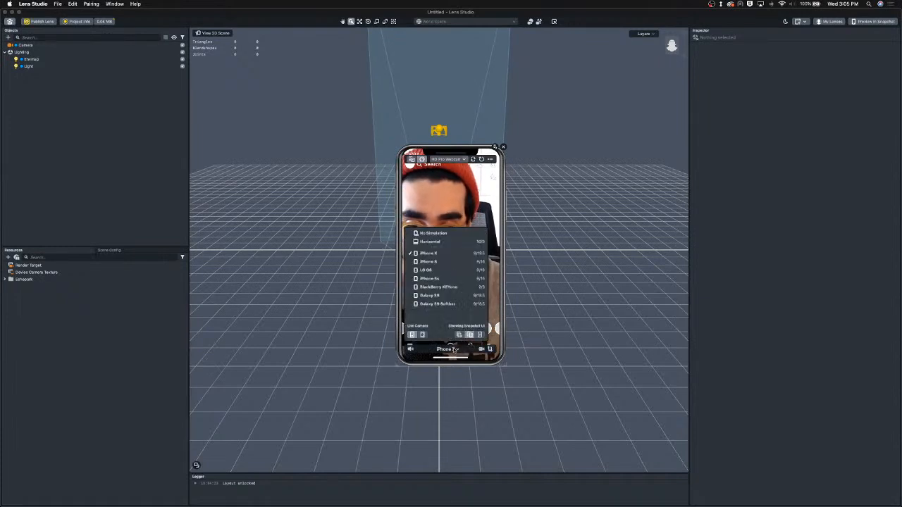
left_click(444, 297)
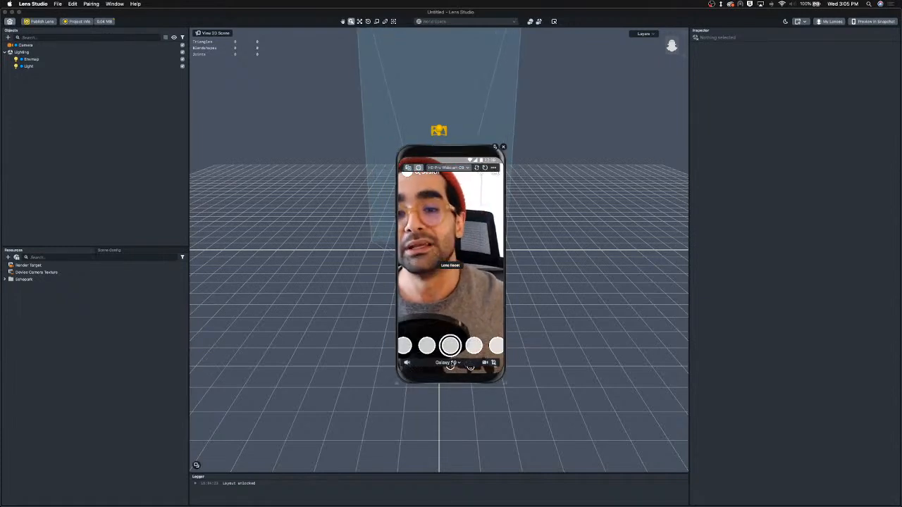
left_click(448, 363)
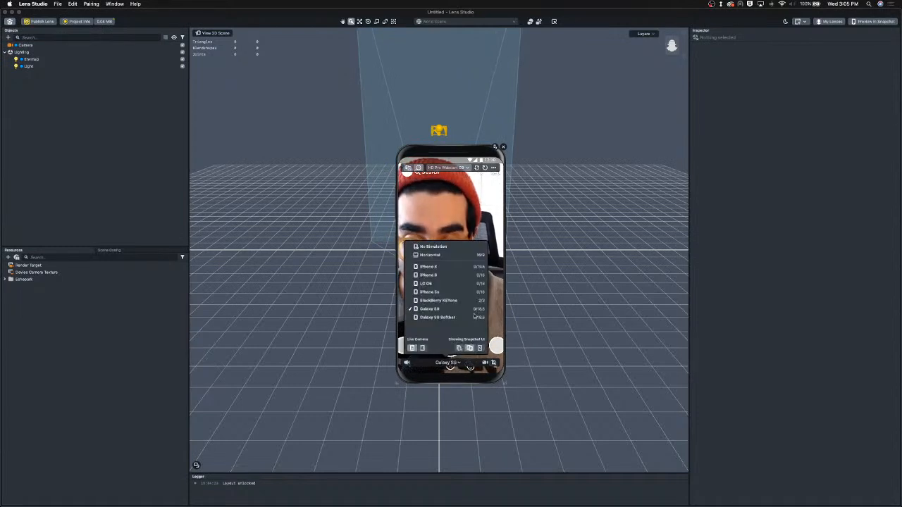
left_click(444, 267)
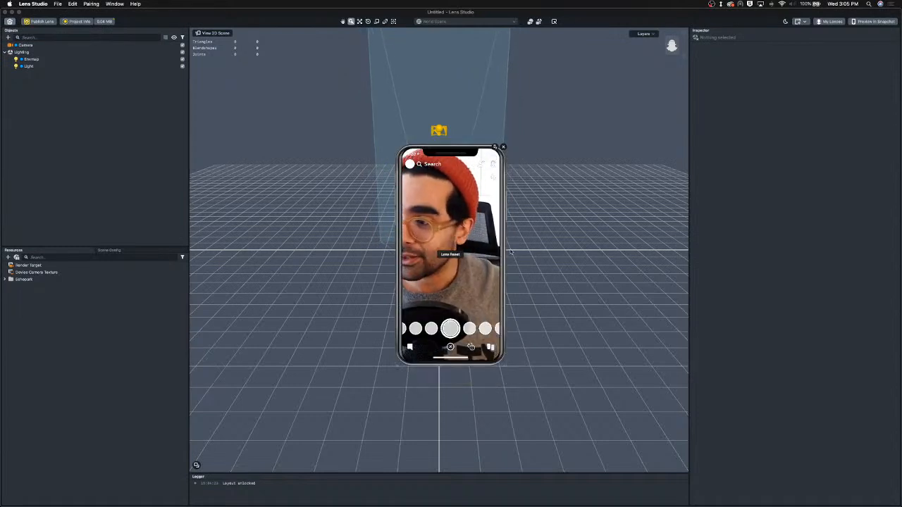
Step: Minimize the floating preview, re-dock it beyond the Inspector at the workspace edge, and widen the Preview panel
left_click(495, 147)
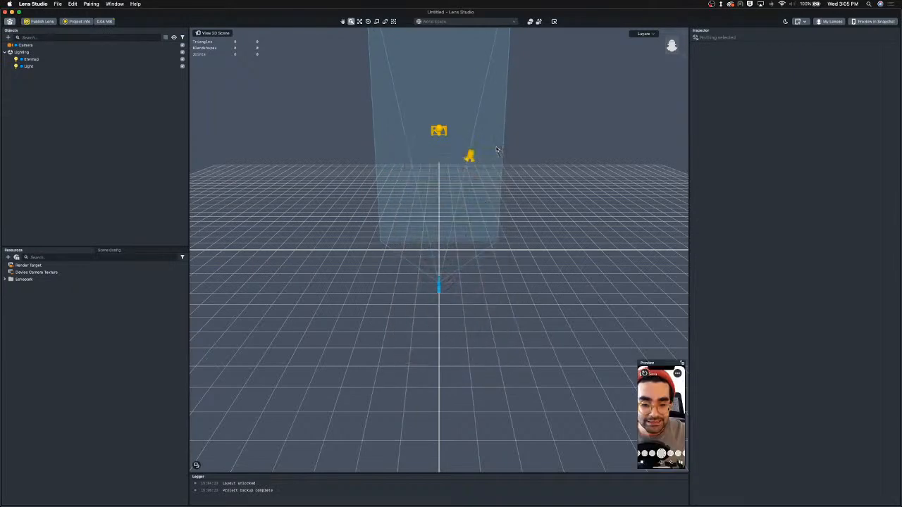
left_click(681, 362)
left_click_drag(448, 288, 900, 263)
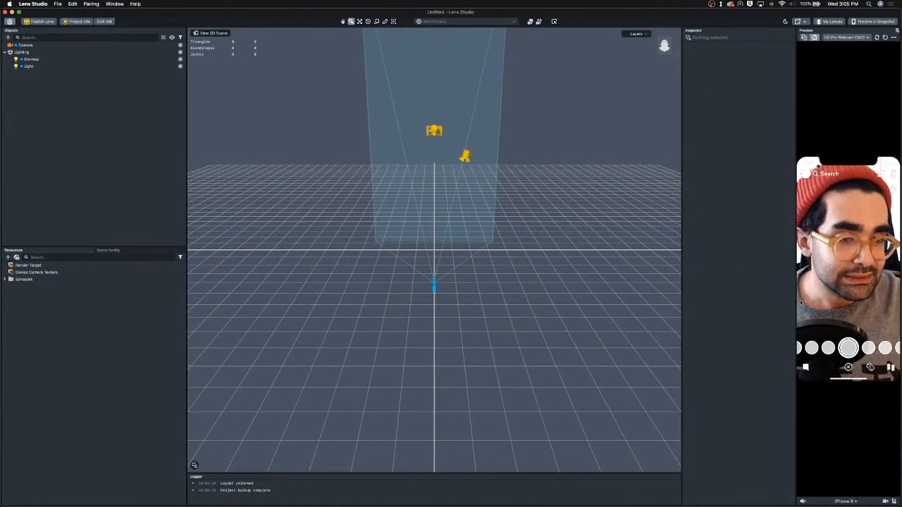
left_click_drag(794, 303, 684, 314)
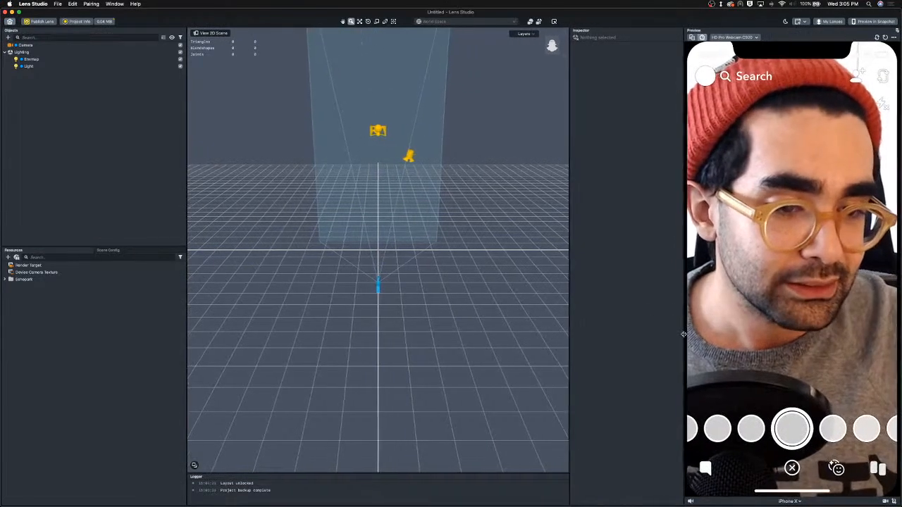
Step: Try the preview with No Simulation and set the simulated device to iPhone 8
left_click(789, 501)
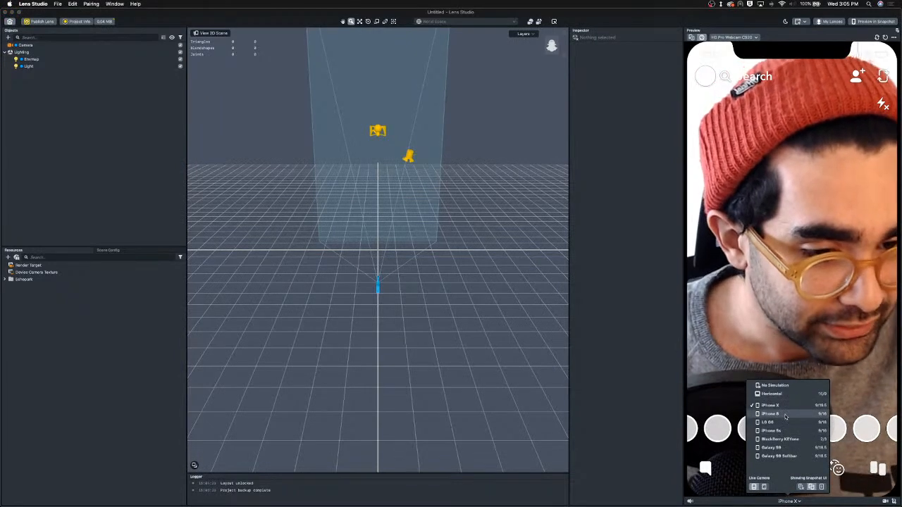
left_click(767, 385)
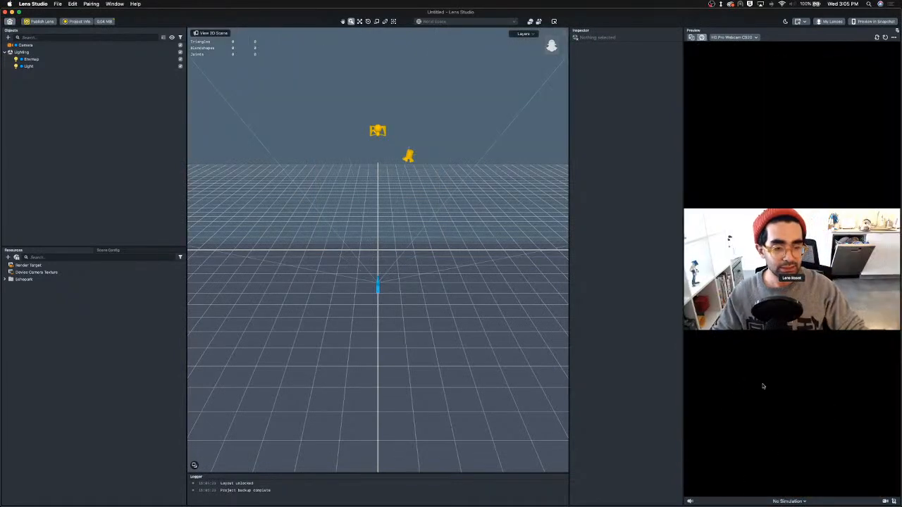
left_click(781, 501)
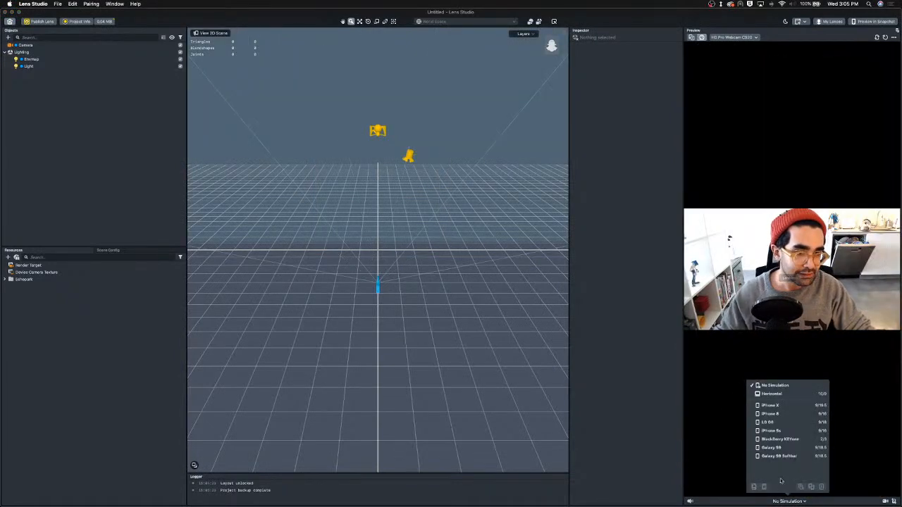
left_click(773, 414)
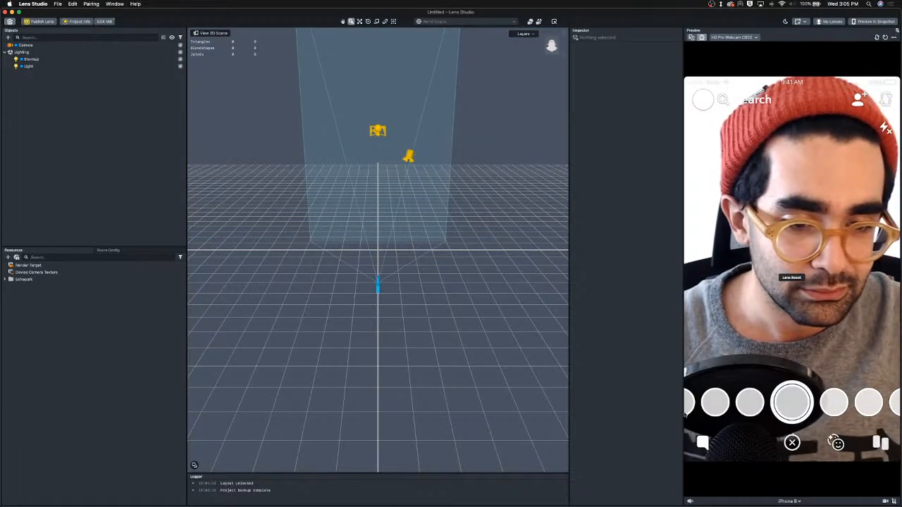
Step: Widen the Preview panel further and narrow the column holding the Objects and Resources panels
left_click_drag(682, 415, 641, 394)
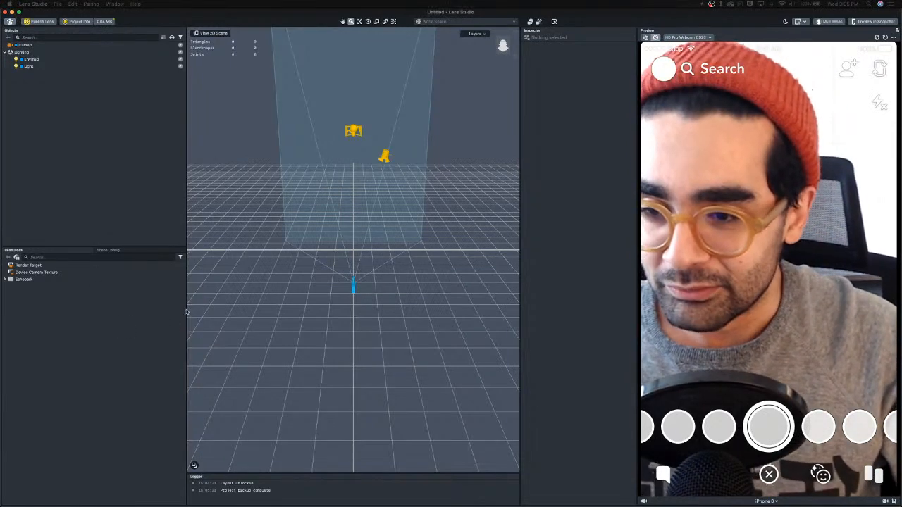
left_click_drag(186, 312, 126, 311)
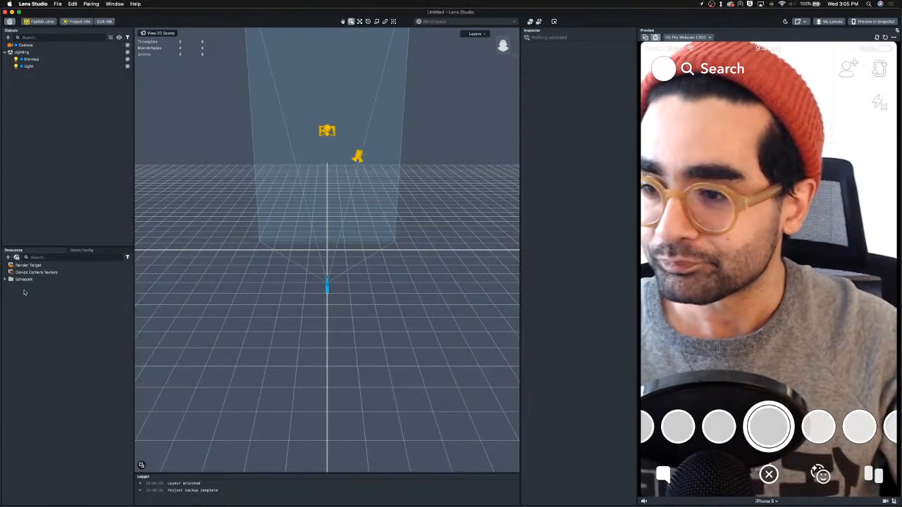
Step: Find the graph materials with the search "gra" and add a Graph Unlit material to the project's resources
left_click(8, 258)
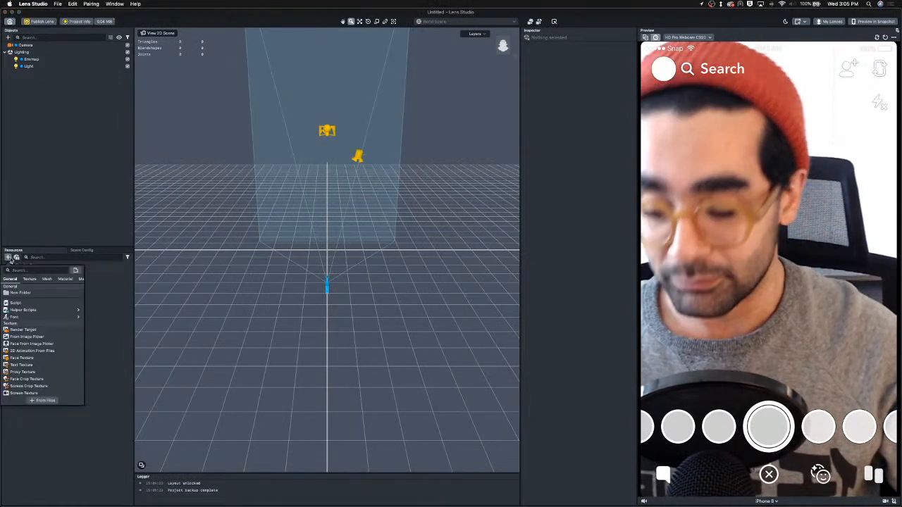
type("u")
key("BackSpace")
type("gra")
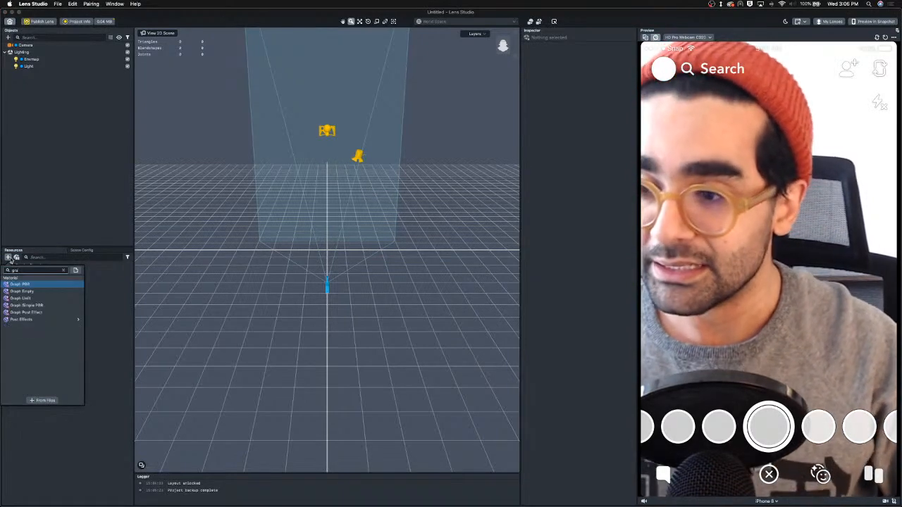
key("Down")
key("Down")
key("Return")
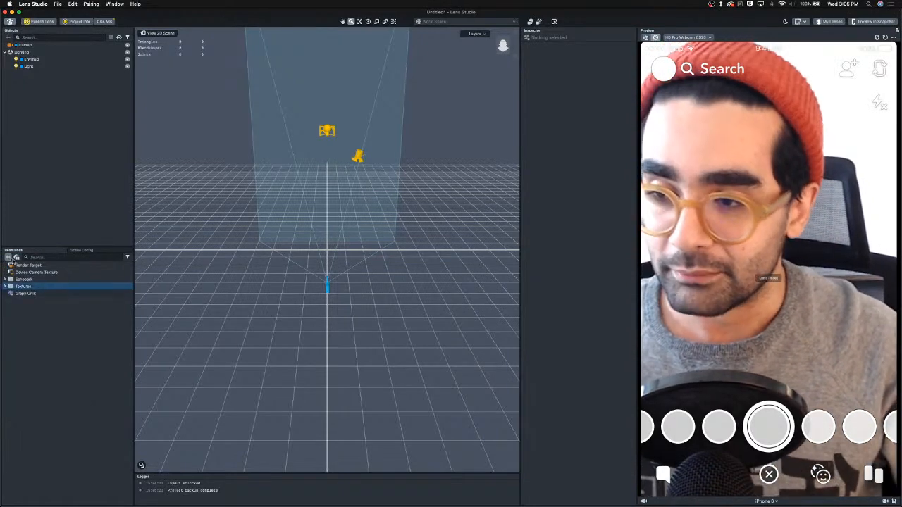
Step: Open the Graph Unlit material in the Material Editor with its node graph and properties showing
left_click(14, 265)
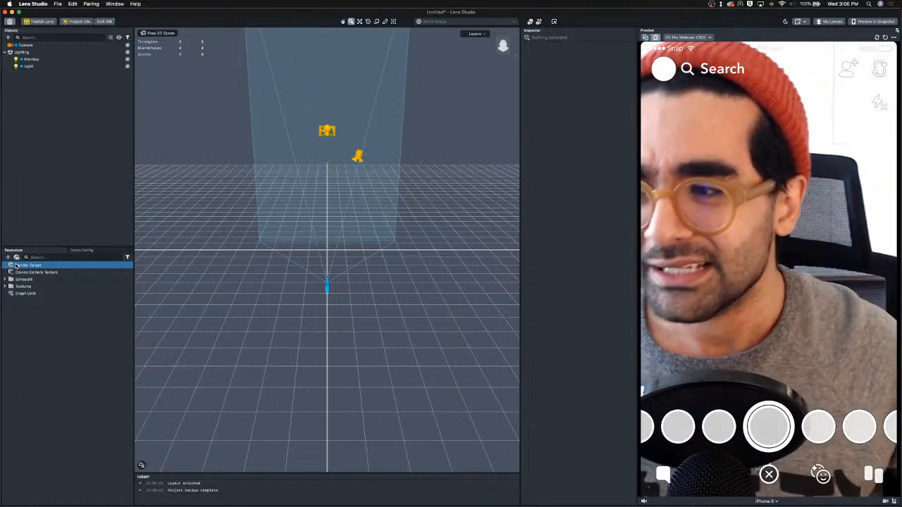
left_click(50, 300)
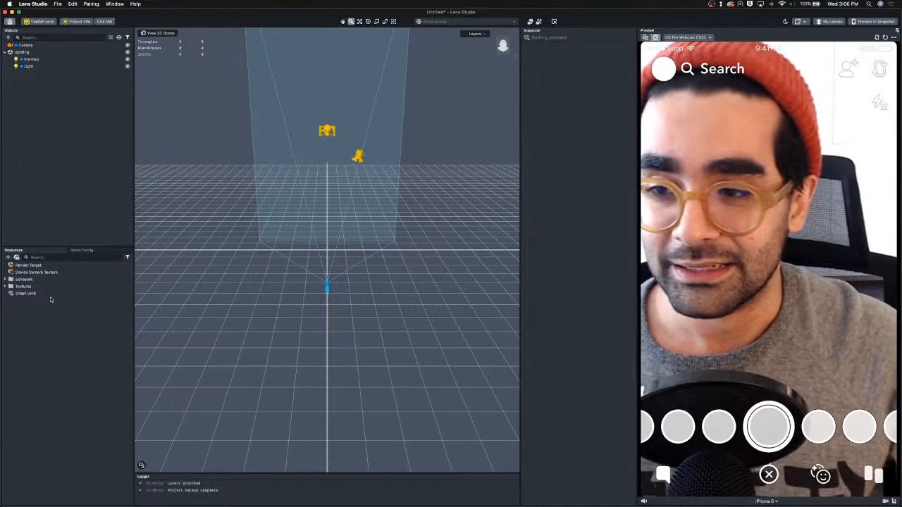
double_click(49, 292)
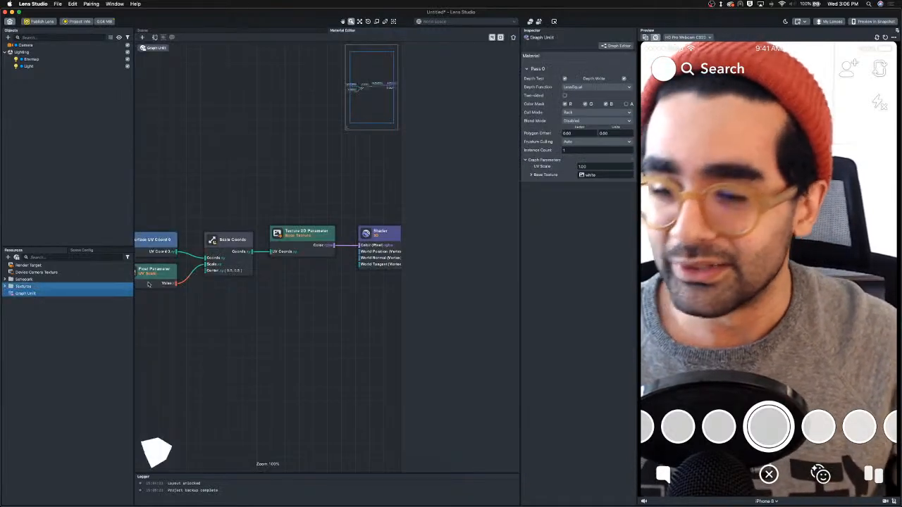
left_click(23, 298)
left_click(24, 294)
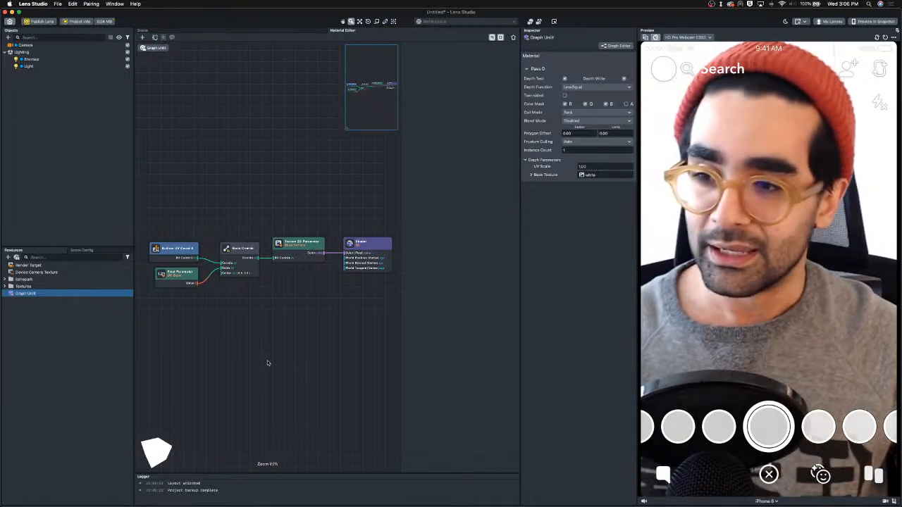
Step: Search the Material Editor's node library for "loop" nodes and close the library without adding any
right_click(247, 335)
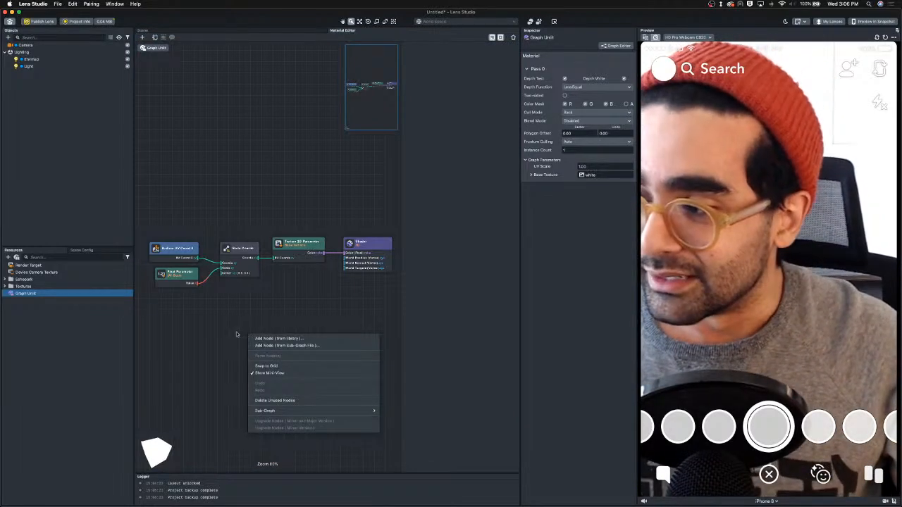
left_click(237, 335)
right_click(236, 335)
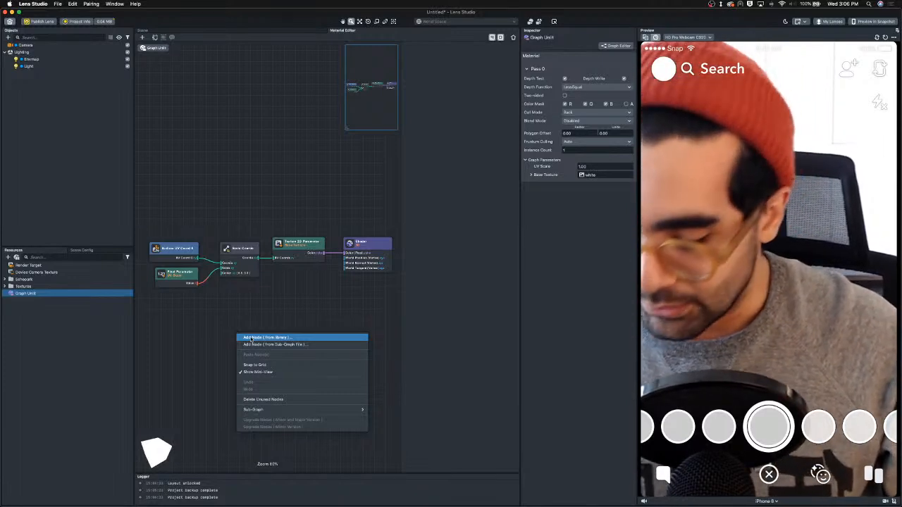
left_click(254, 338)
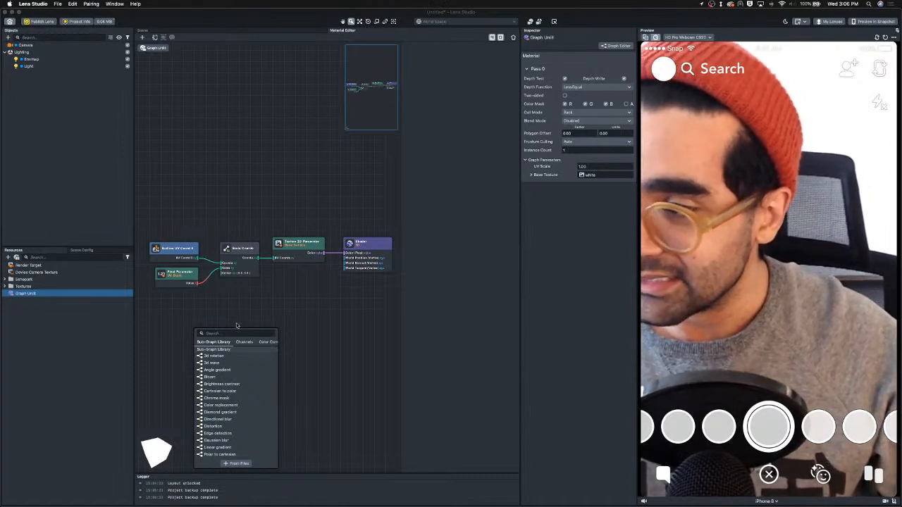
type("loop")
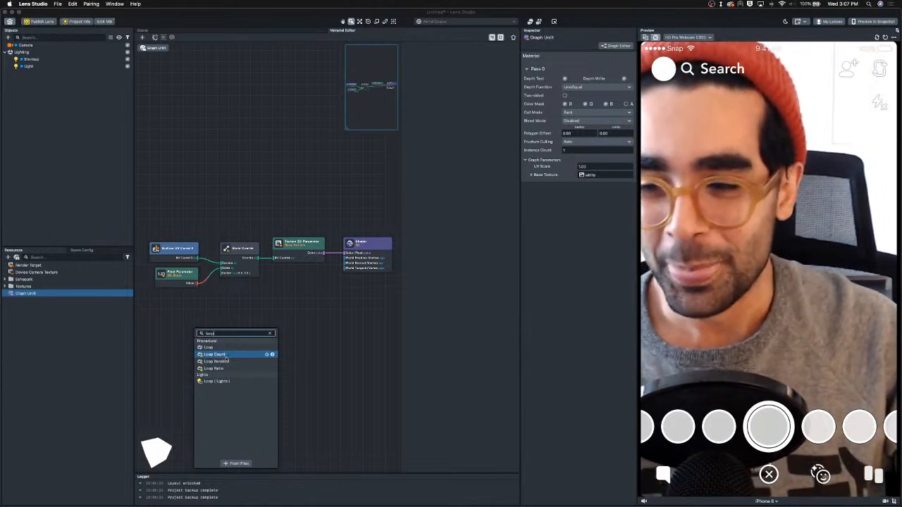
left_click(321, 354)
Step: Search the Material Editor's node library for "light" nodes and for "matr" nodes
right_click(253, 314)
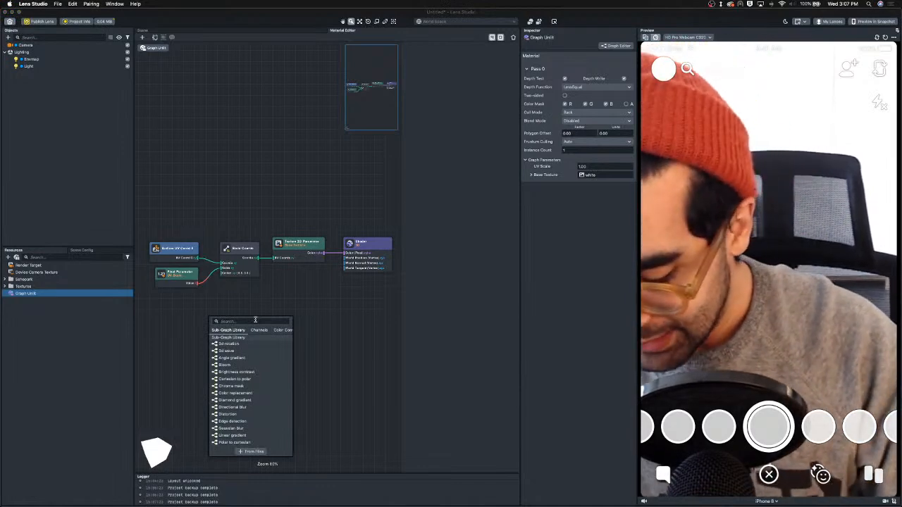
type("light")
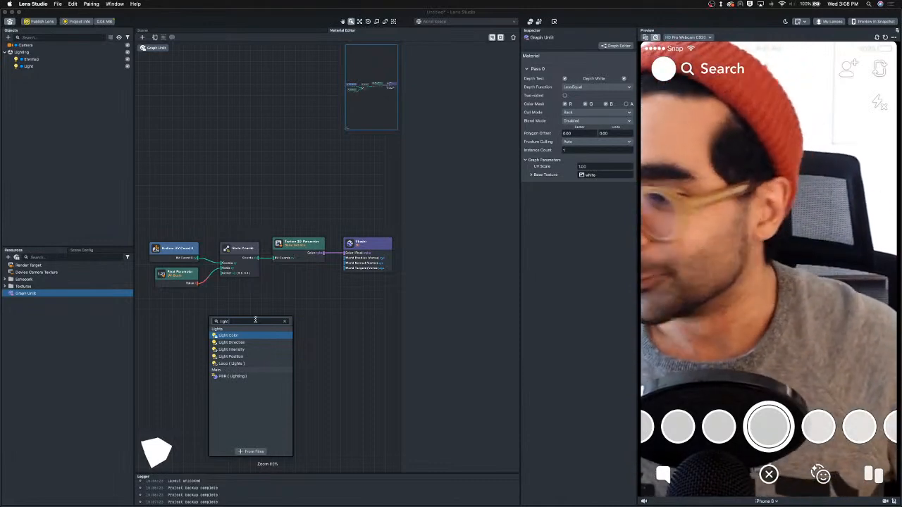
left_click(241, 313)
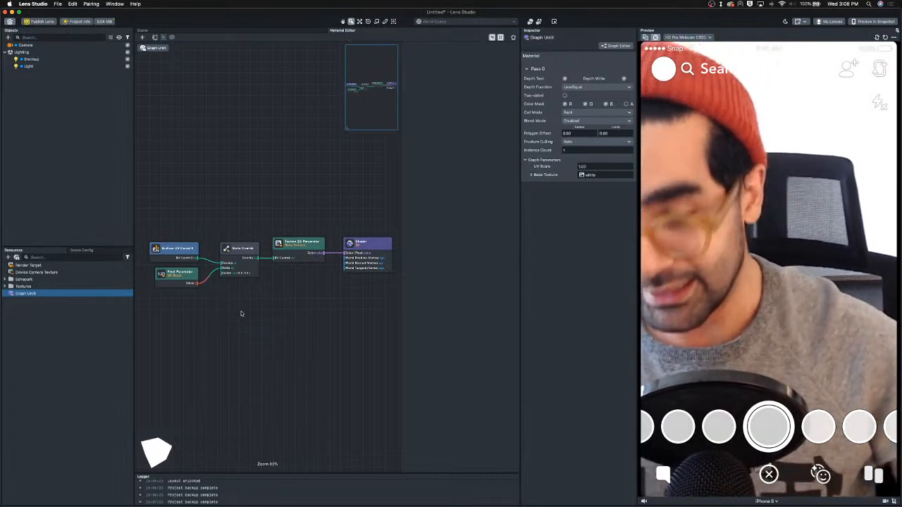
right_click(240, 314)
type("matr")
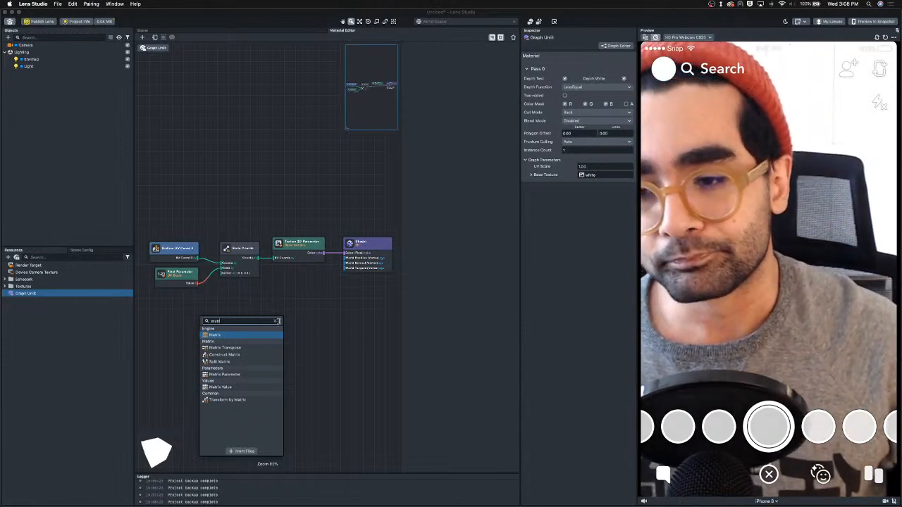
Step: Delete the Graph Unlit material from the project's resources and return to the 3D Scene view
left_click(312, 329)
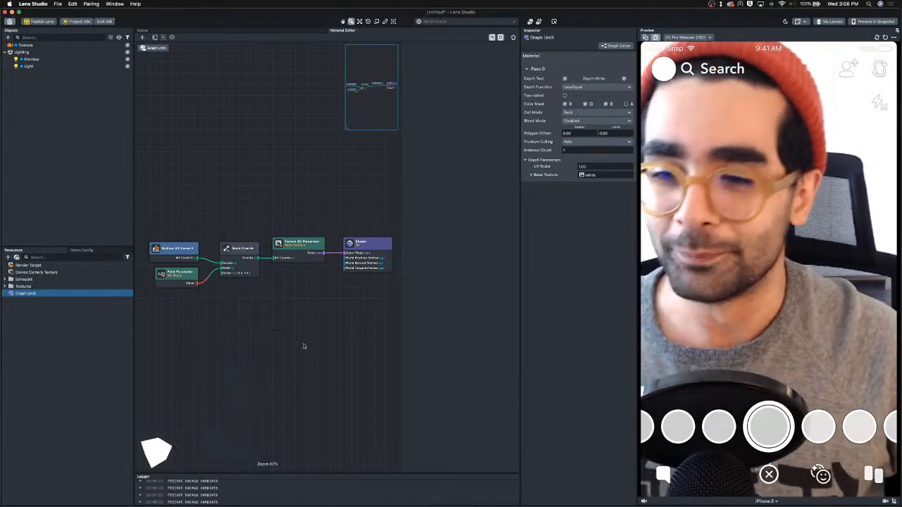
left_click(60, 293)
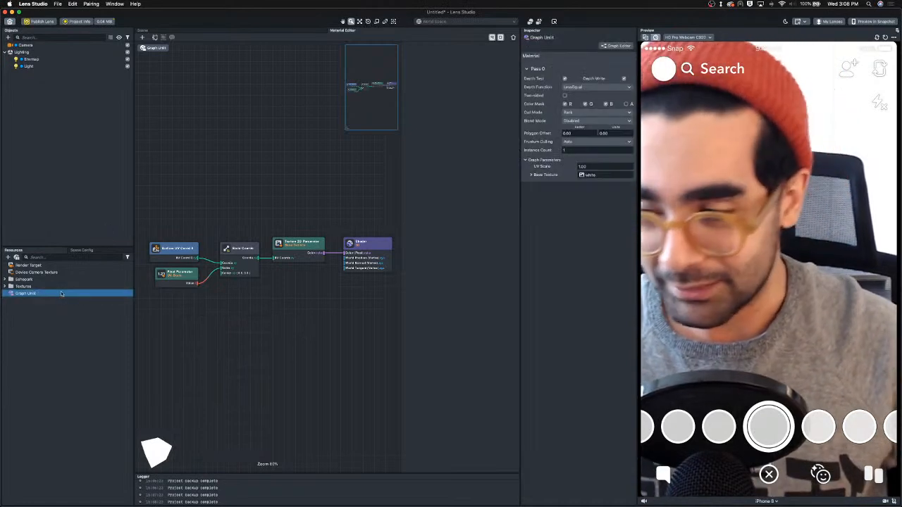
key("Delete")
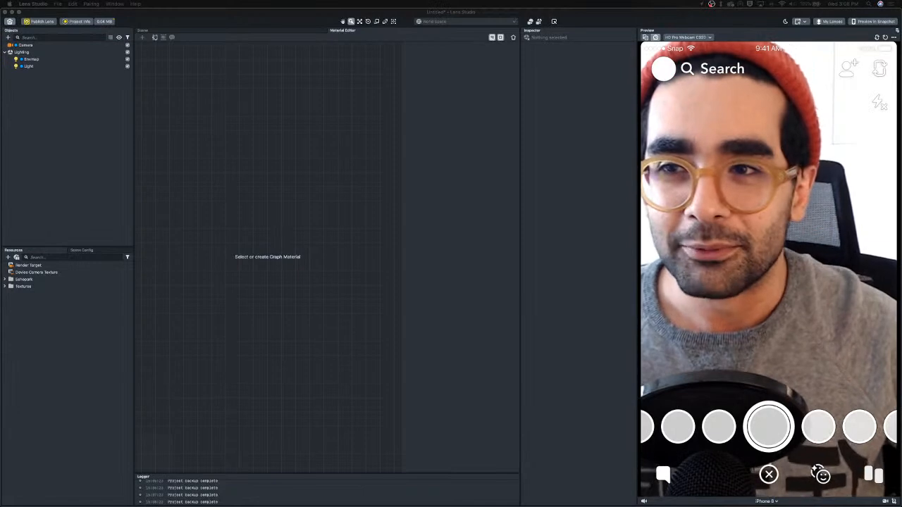
left_click(150, 29)
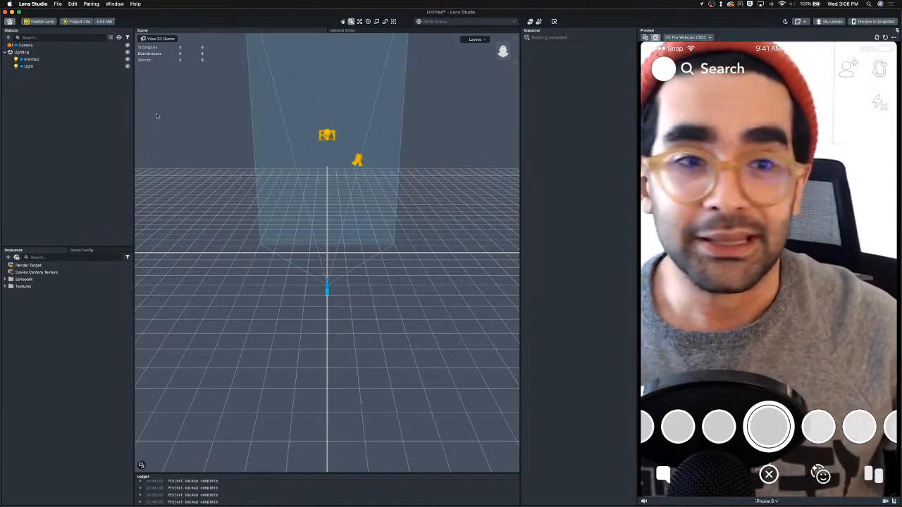
Step: Switch the preview from the webcam to the sample media and add a Device Tracking component to the Camera object
left_click(646, 37)
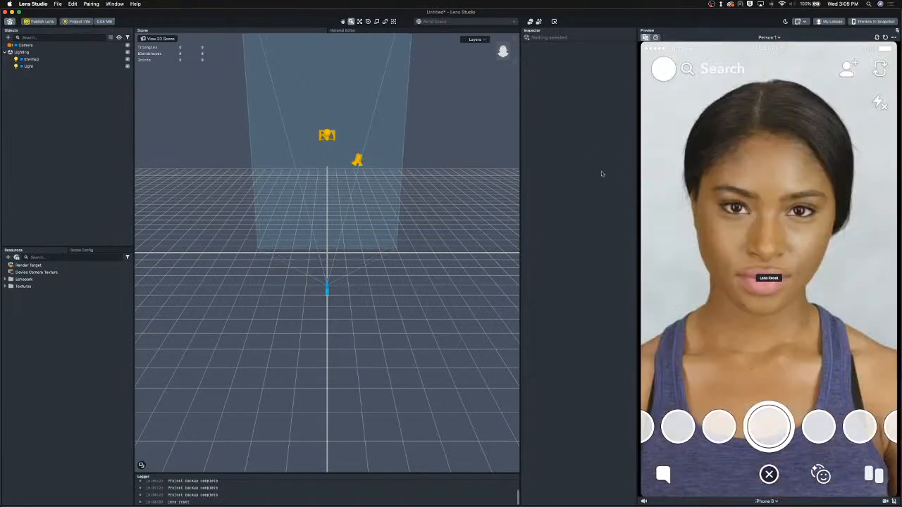
left_click(28, 45)
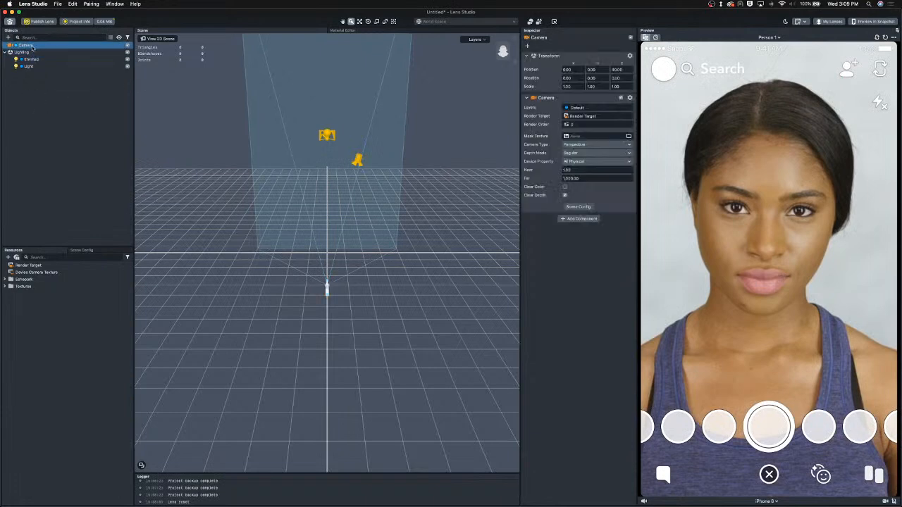
left_click(588, 219)
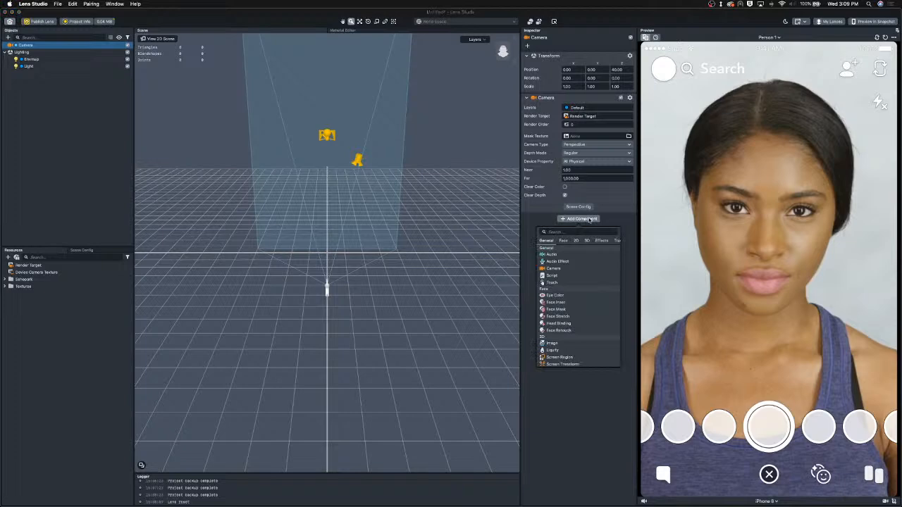
type("dev")
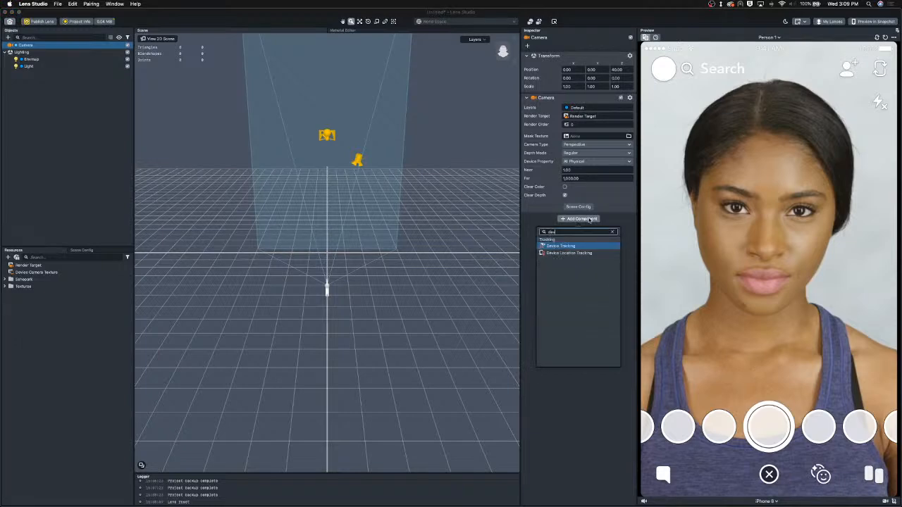
key("Return")
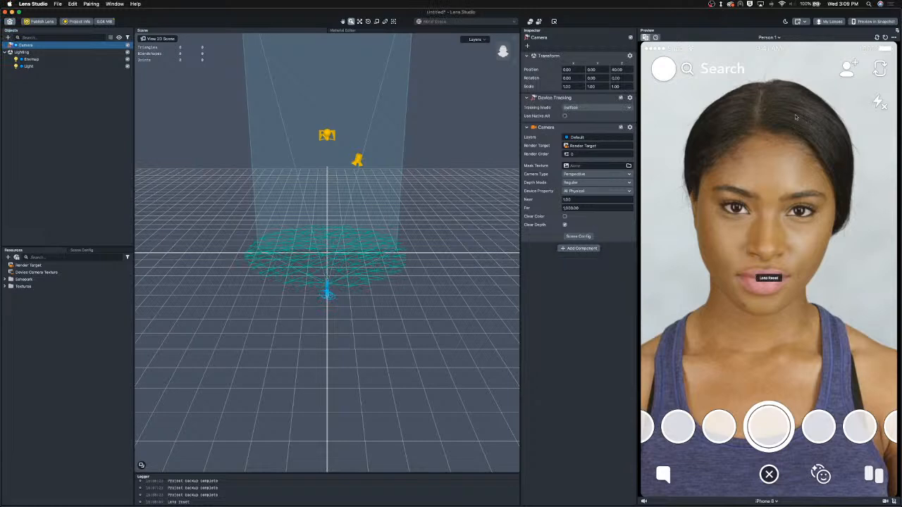
Step: Flip the preview to the rear camera and set its source to the Patio world video
left_click(878, 37)
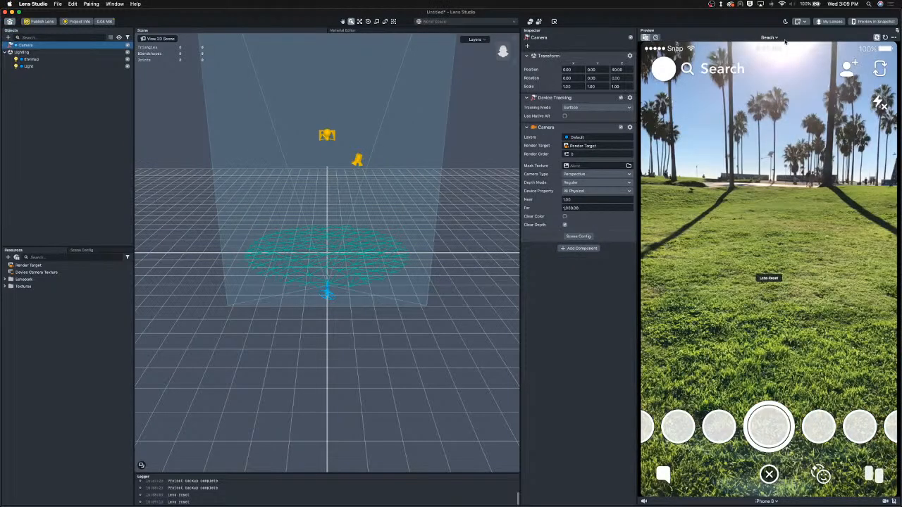
left_click(768, 37)
scroll(752, 90, "up", 2)
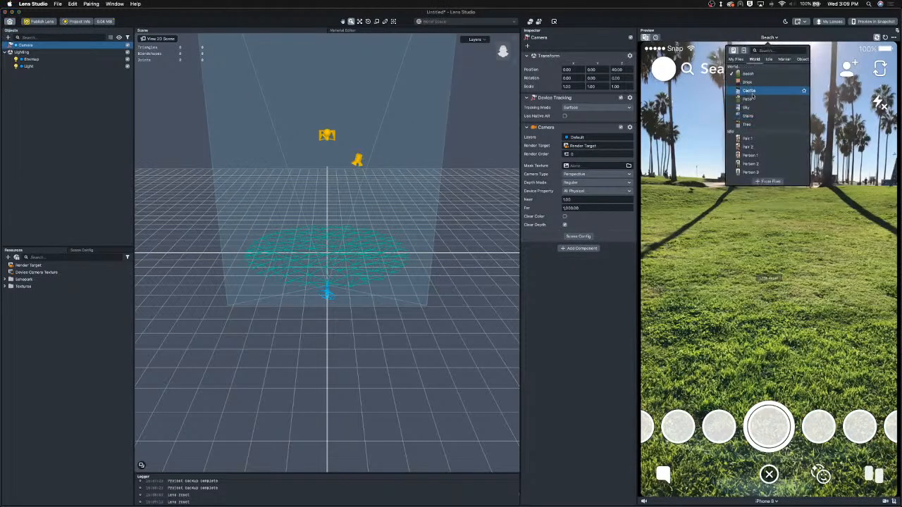
left_click(750, 99)
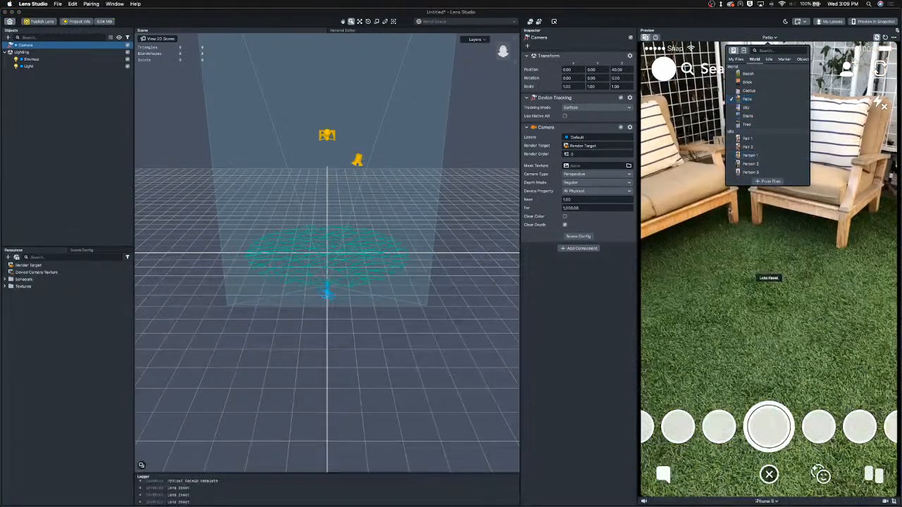
left_click(743, 50)
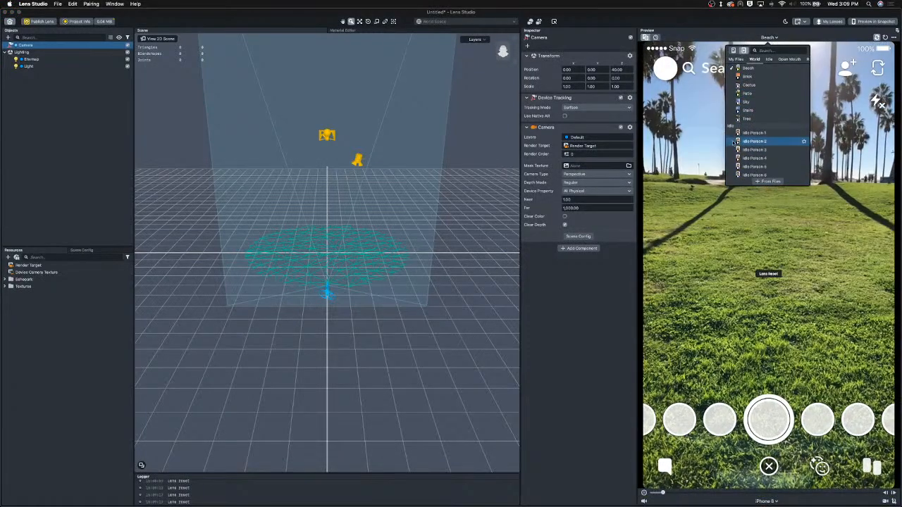
left_click(749, 93)
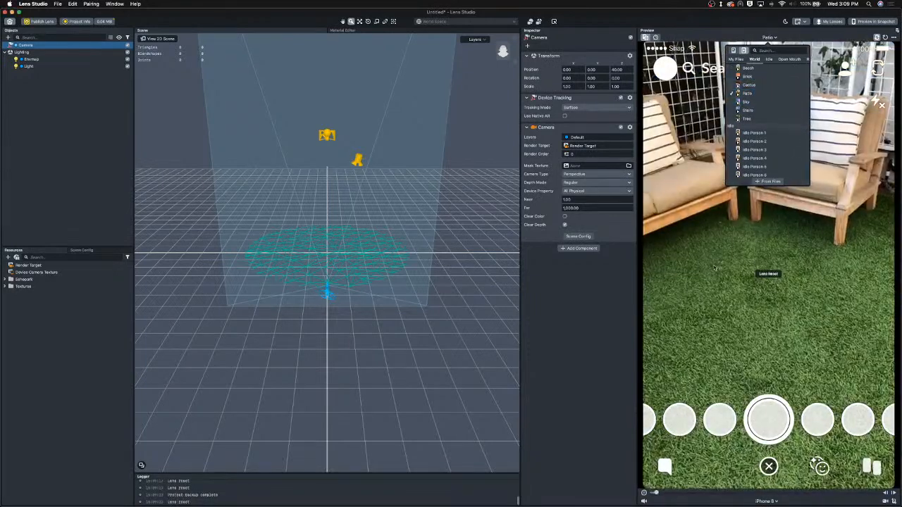
left_click(170, 162)
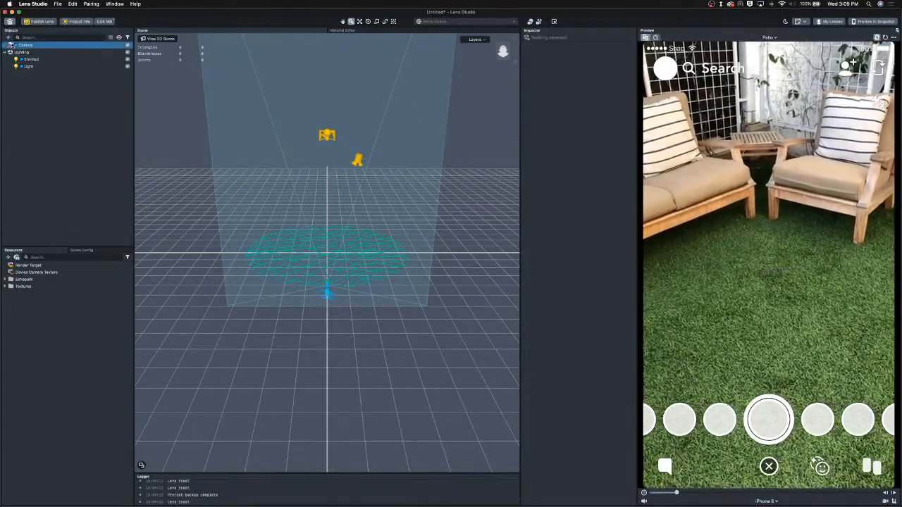
Step: Add a Sphere mesh to the scene's objects using the search "sph"
left_click(8, 38)
type("sph")
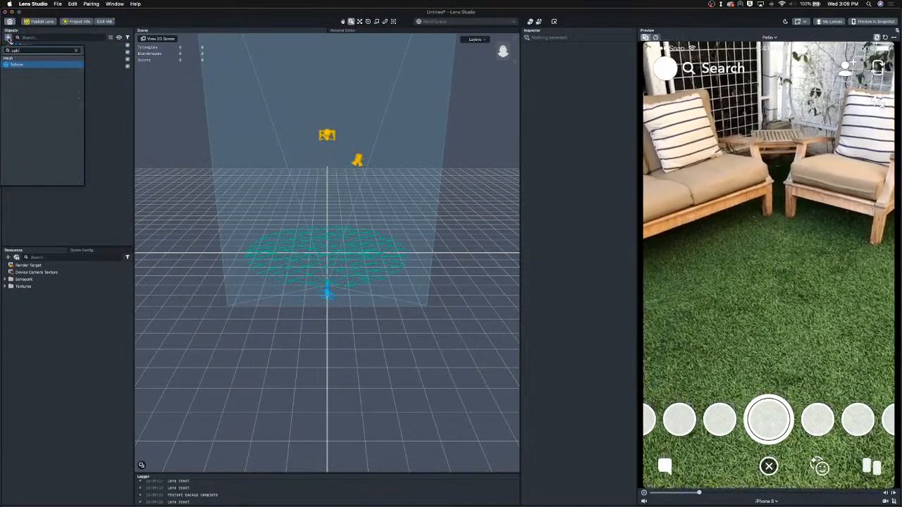
left_click(24, 62)
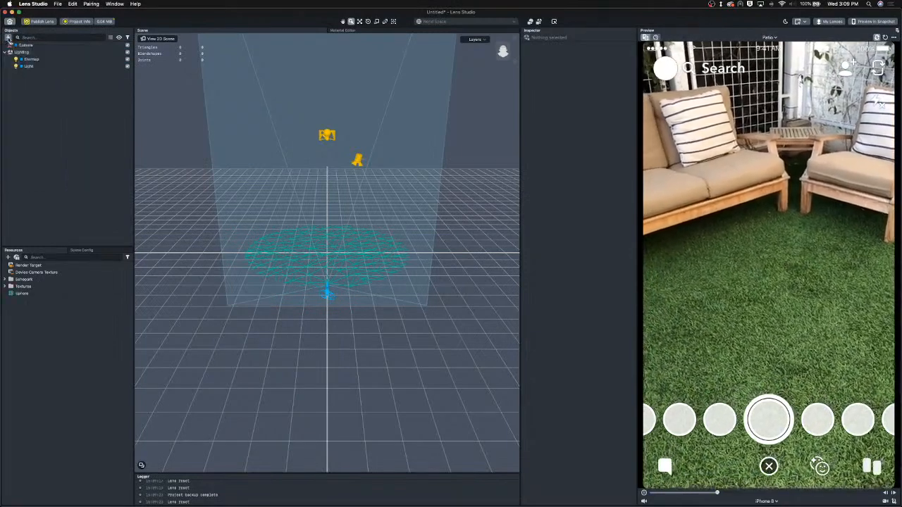
left_click(35, 100)
Step: Add a matte shadow plane beneath the sphere by searching the object library
left_click(8, 38)
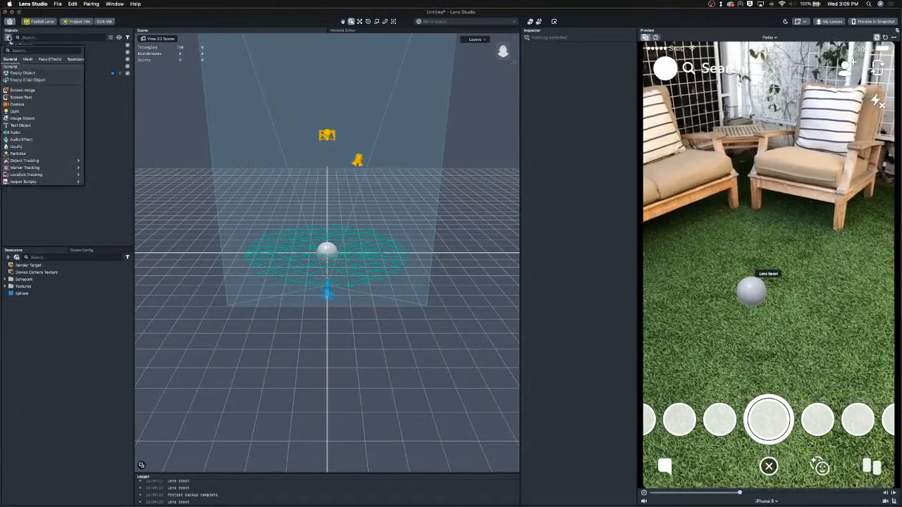
type("matt")
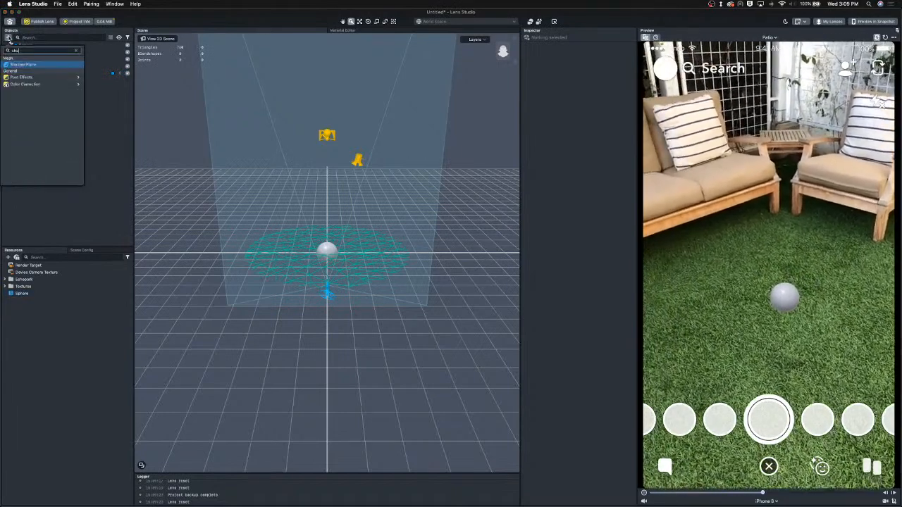
key("Return")
Step: Raise and enlarge the sphere to about Y 36.7 and scale 6, and set its shadow mode to Caster
left_click(21, 73)
left_click_drag(324, 246, 341, 190)
key("w")
key("r")
left_click(586, 137)
left_click(579, 146)
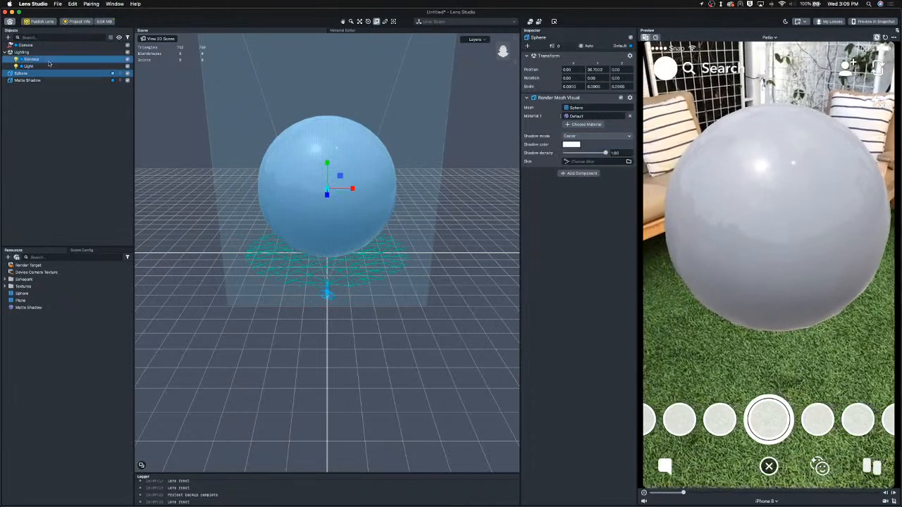
Step: Enable shadows on the directional Light and set the shadow's blur radius to 8
left_click(48, 67)
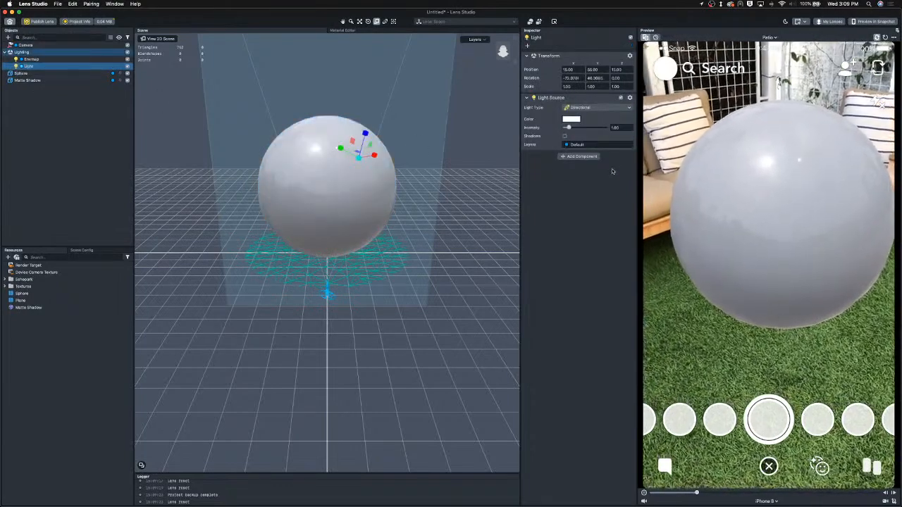
left_click(565, 136)
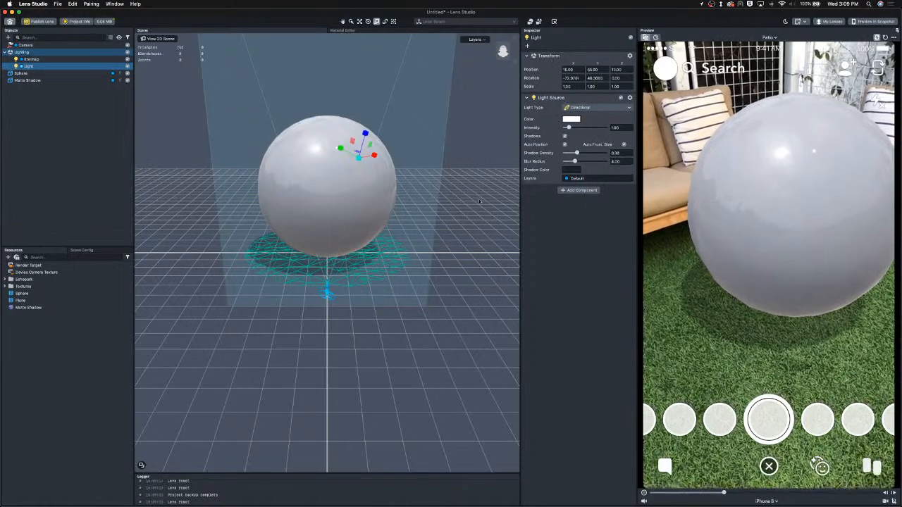
left_click_drag(575, 162, 588, 162)
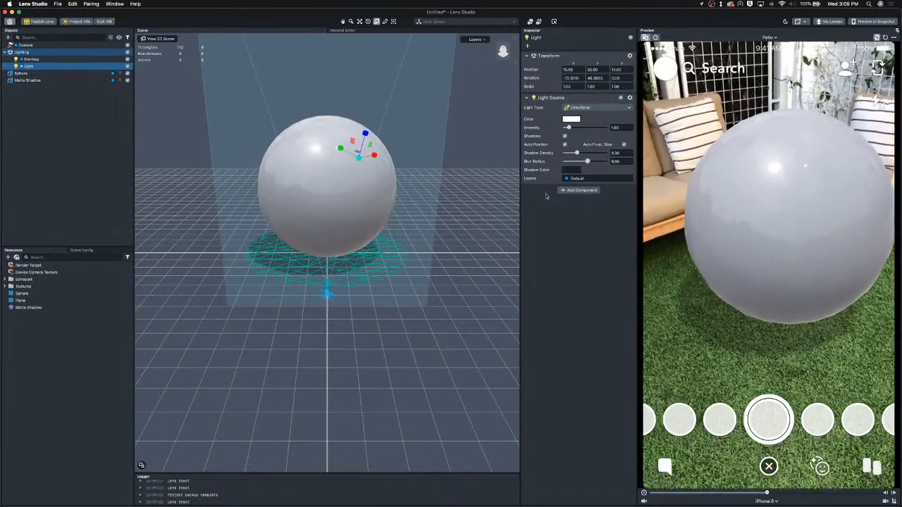
left_click(72, 85)
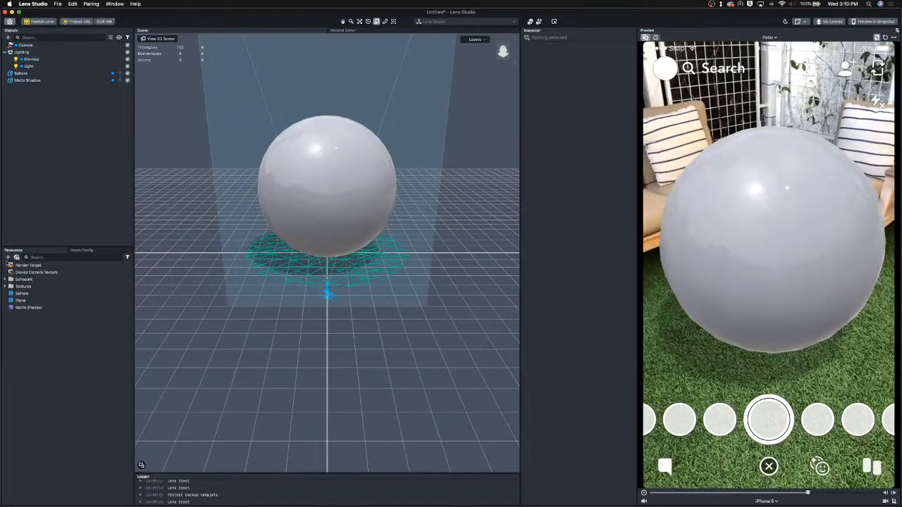
Step: Add a Simple PBR material to the project's resources using the search "sim"
left_click(8, 258)
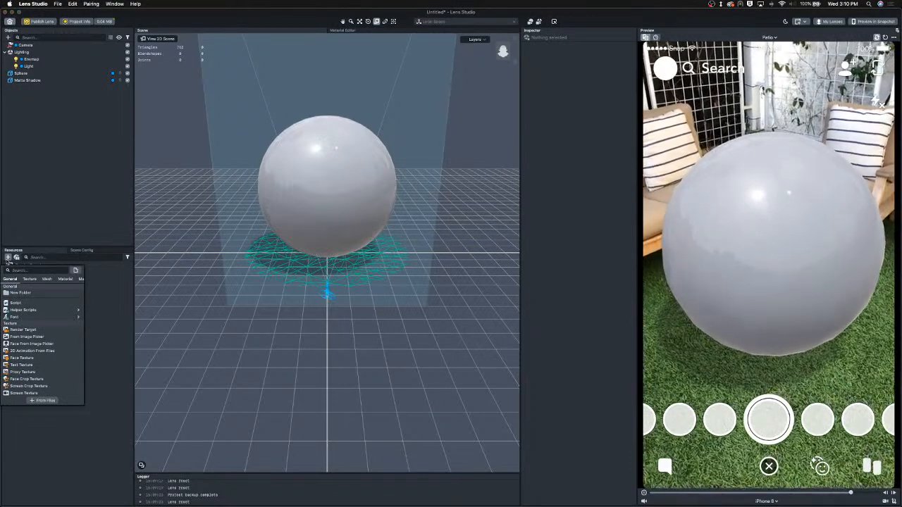
type("sim")
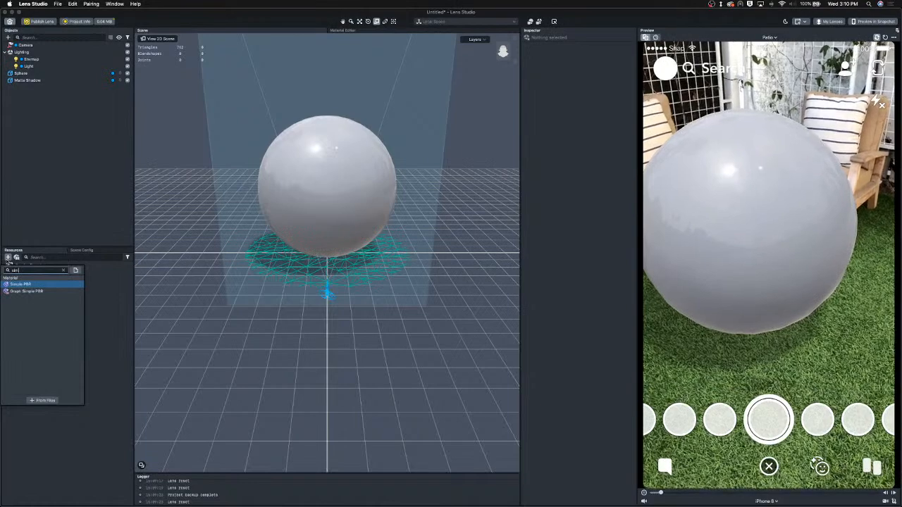
key("Return")
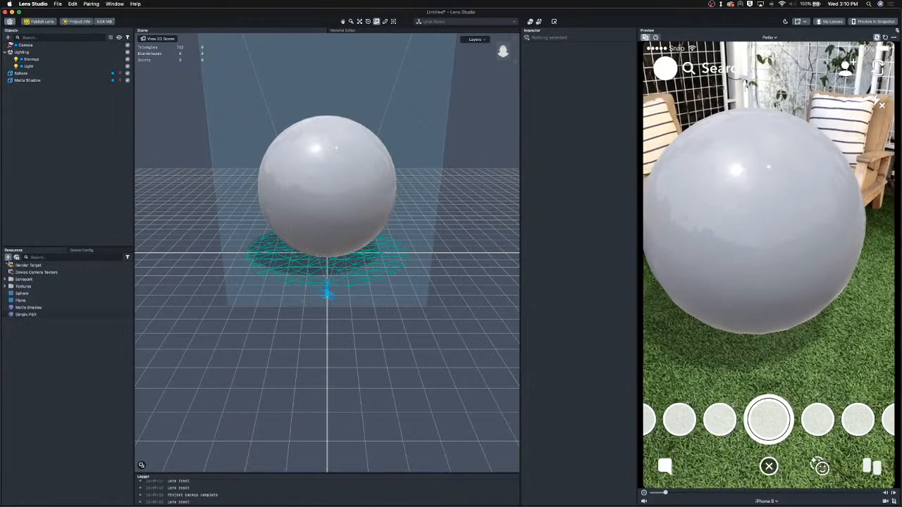
Step: Assign the Simple PBR material to the sphere and set the material's Metallic value to 1
left_click(31, 81)
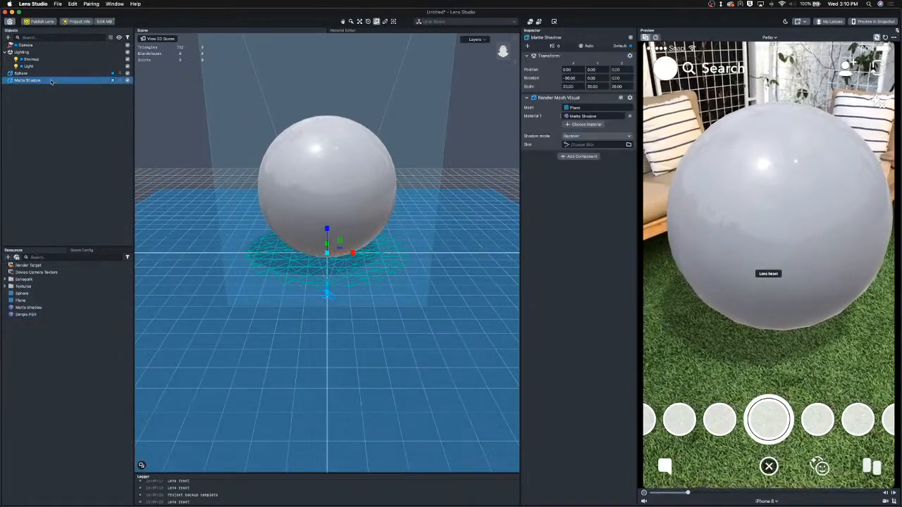
left_click(21, 73)
left_click(27, 315)
mouse_move(29, 319)
left_mouse_down()
mouse_move(579, 227)
mouse_move(577, 117)
left_mouse_up()
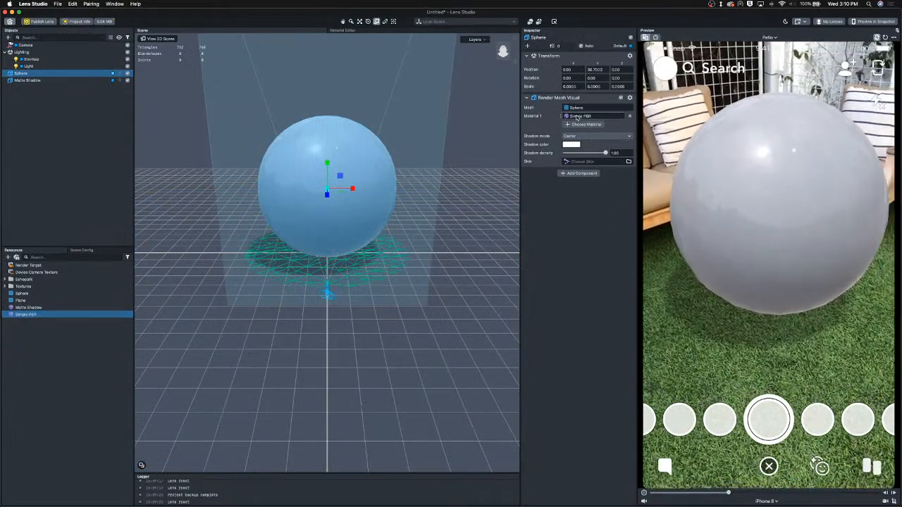
left_click(49, 314)
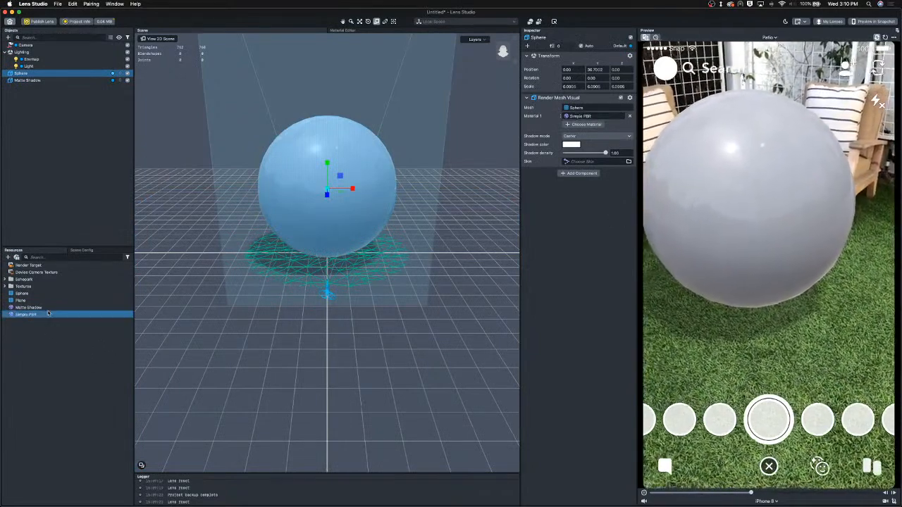
left_click_drag(591, 273, 652, 274)
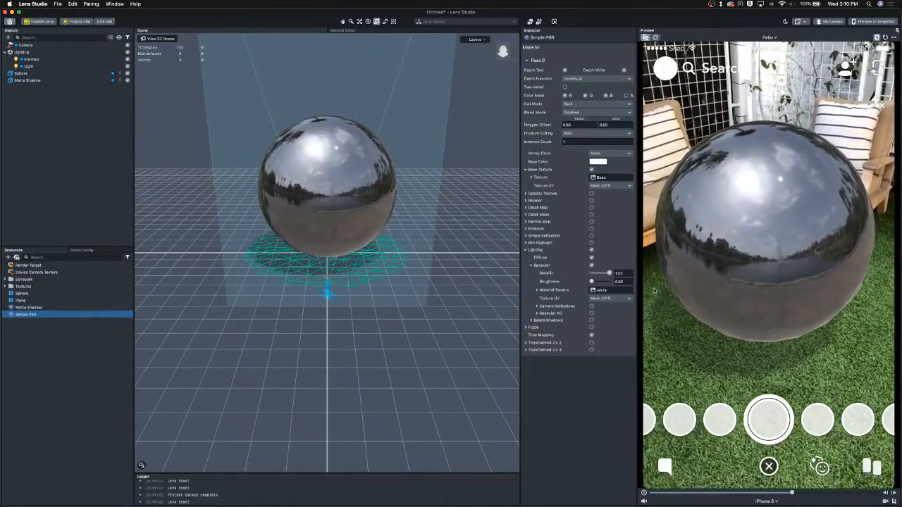
Step: Enlarge the metallic sphere to a scale of about 10.4 and raise it to a Y position of about 43.9
left_click(41, 75)
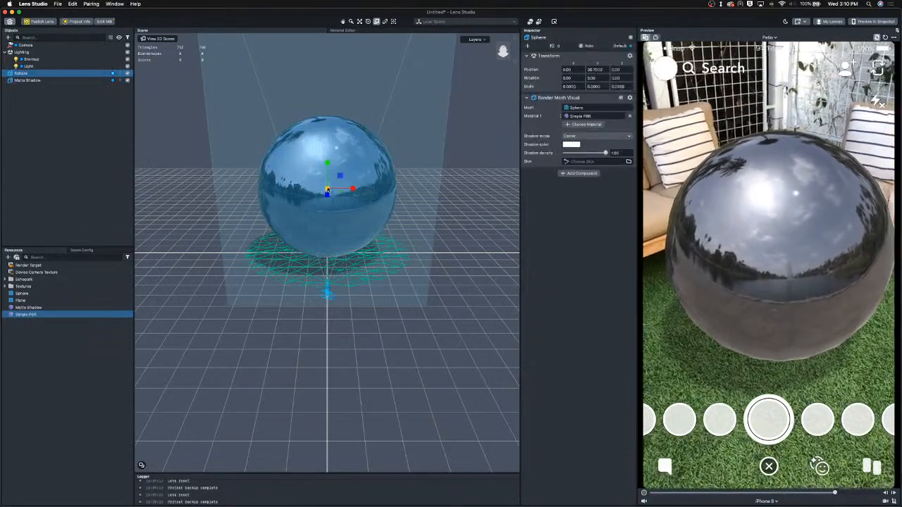
left_click_drag(326, 189, 329, 157)
key("w")
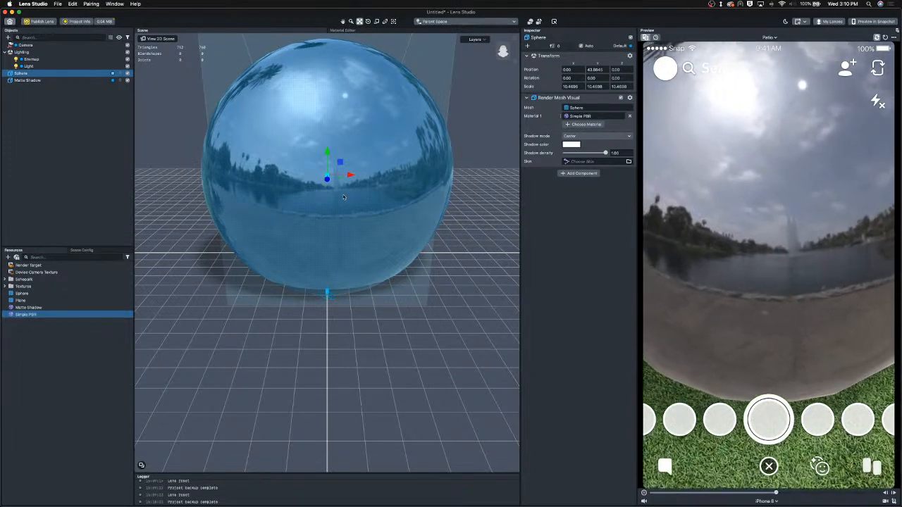
Step: Shrink the sphere to a scale of about 1.73 and enlarge it again to about 11.46
key("e")
key("r")
left_click_drag(327, 175, 319, 178)
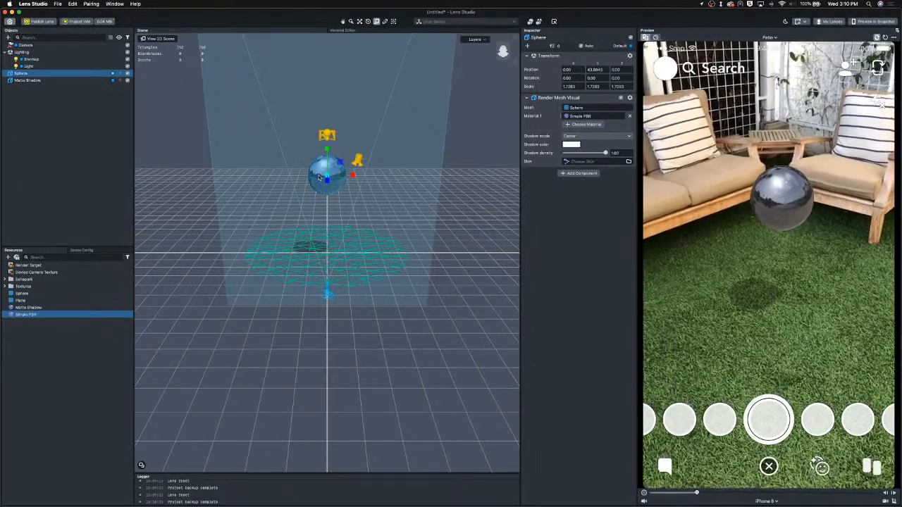
left_click_drag(328, 177, 393, 168)
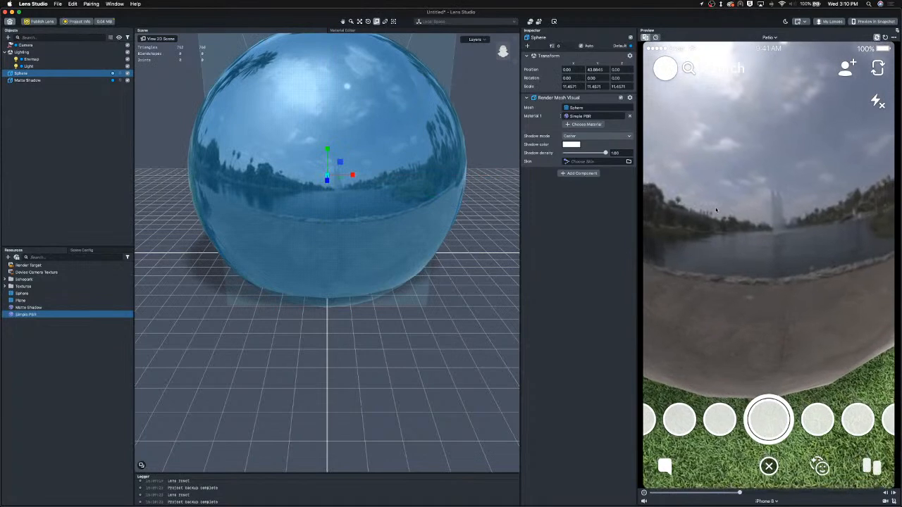
Step: Import another Echopark environment map into the resources with High Quality image quality and a 2048 x 1024 specular resolution
left_click(8, 257)
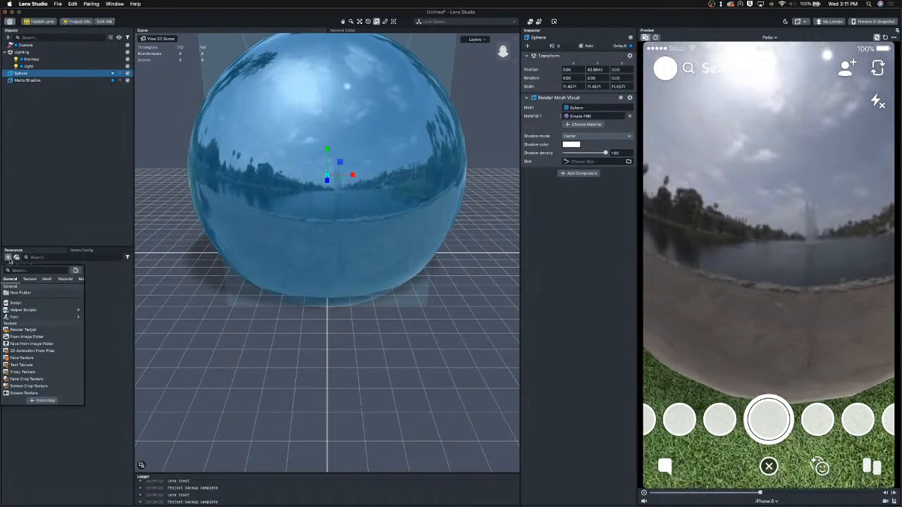
type("sc")
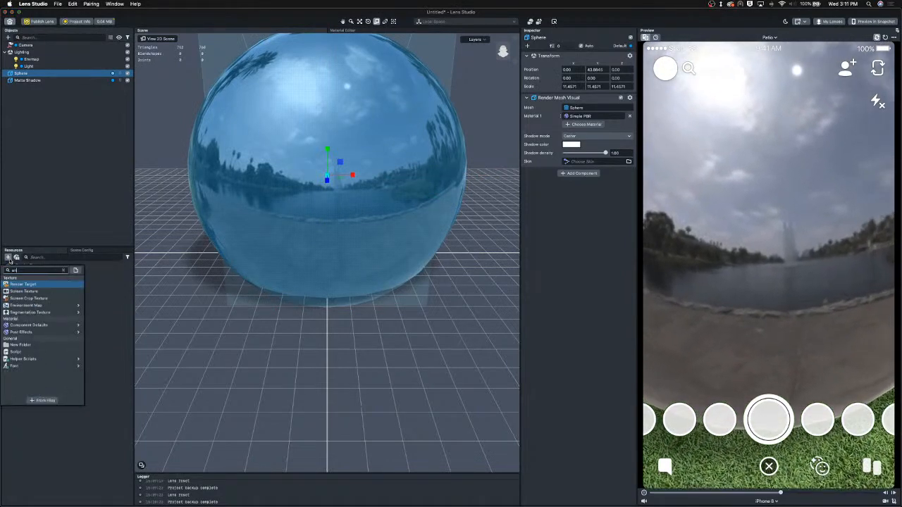
mouse_move(42, 307)
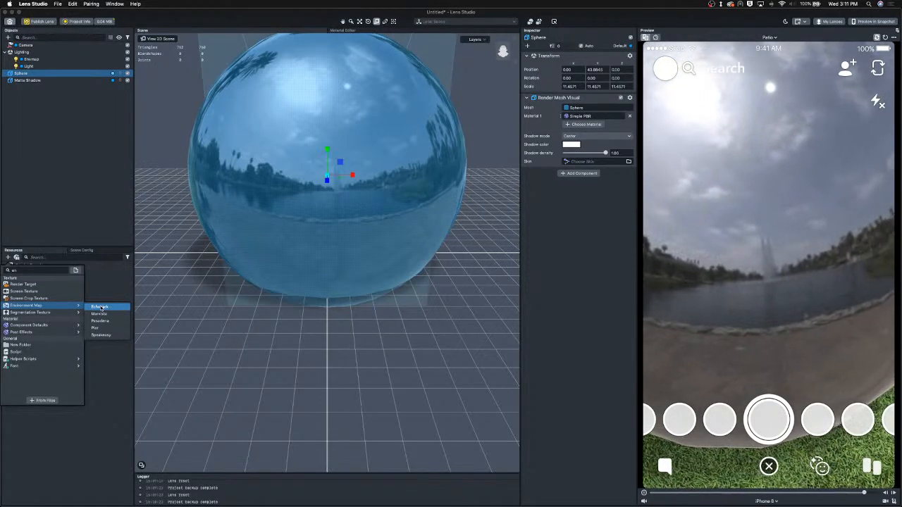
left_click(100, 308)
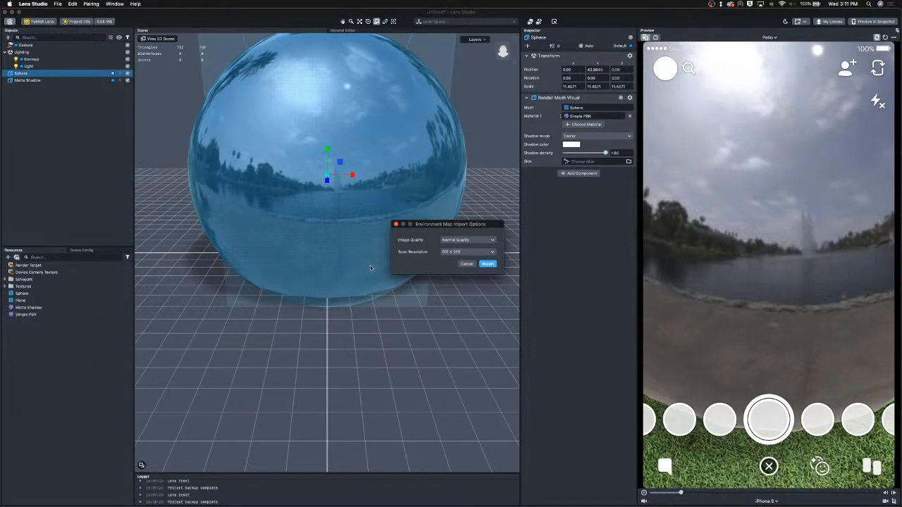
left_click(470, 239)
left_click(467, 249)
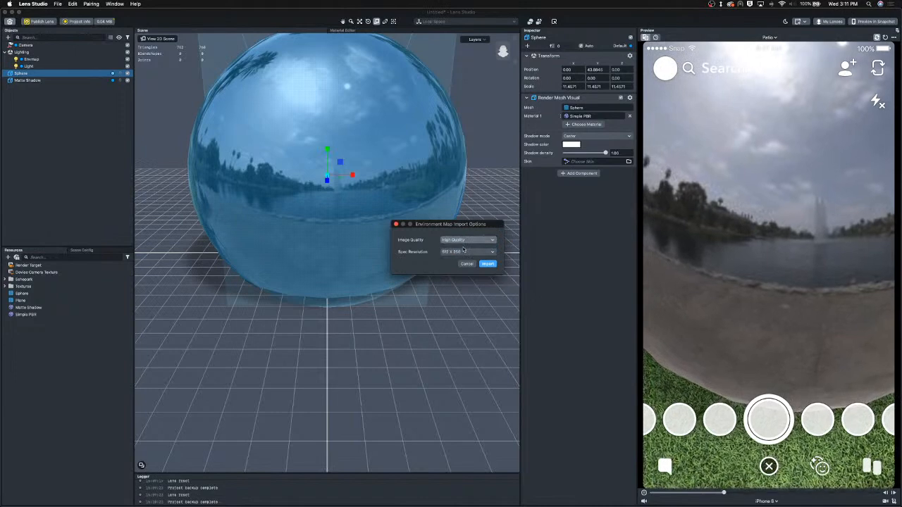
left_click(467, 251)
left_click(464, 266)
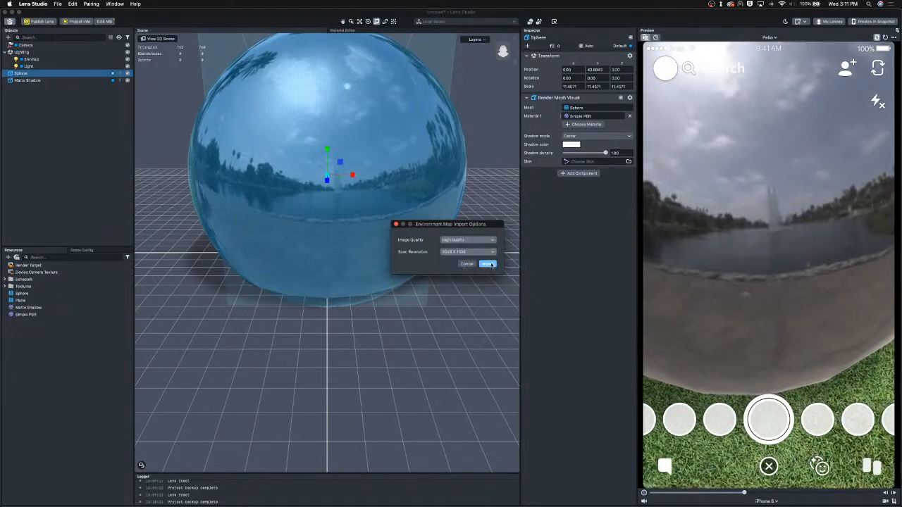
left_click(488, 263)
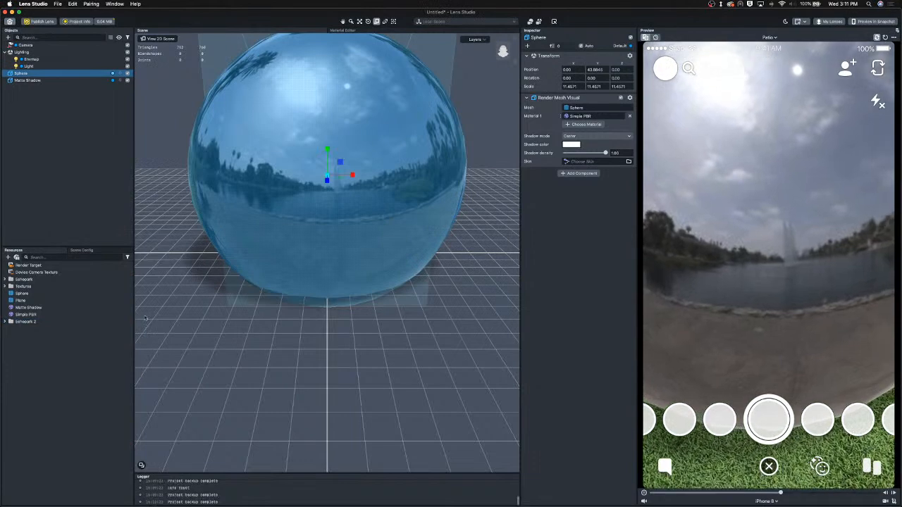
Step: Assign the specular map from the Echopark 2 folder to the Envmap light's Specular Envmap
left_click(5, 322)
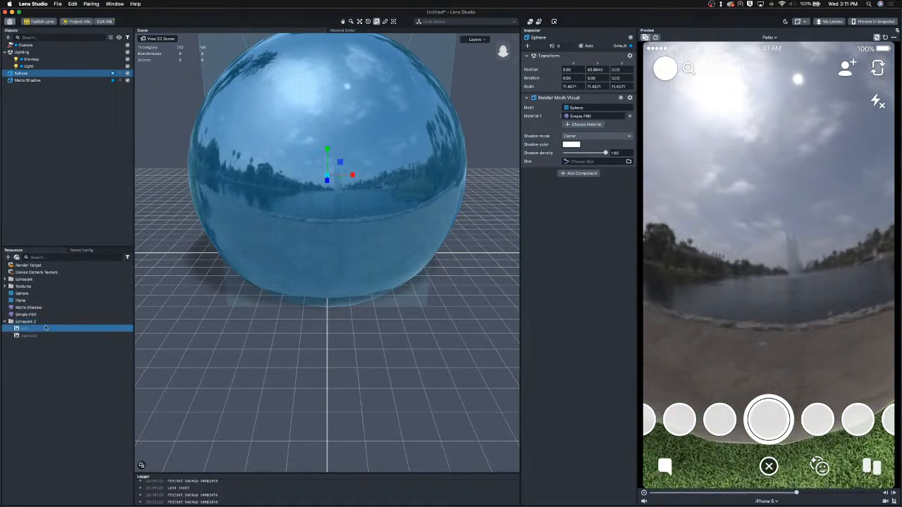
left_click(31, 59)
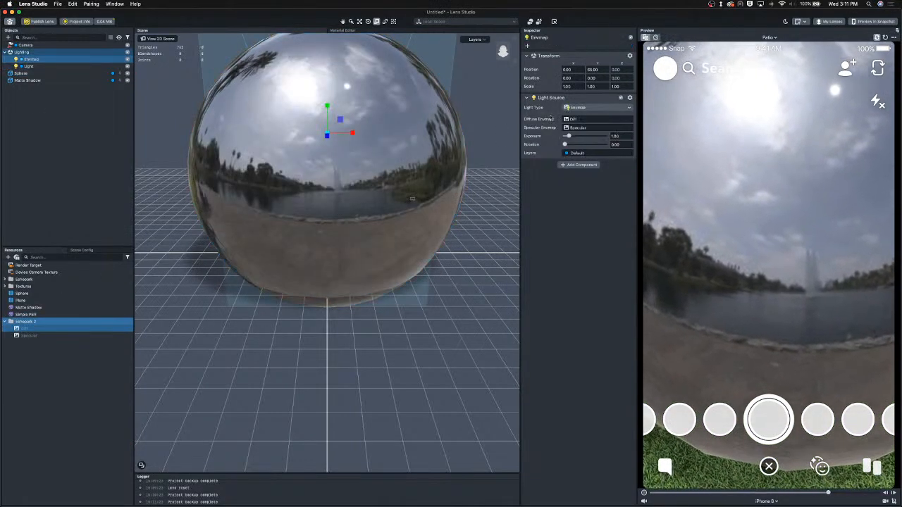
left_click(49, 336)
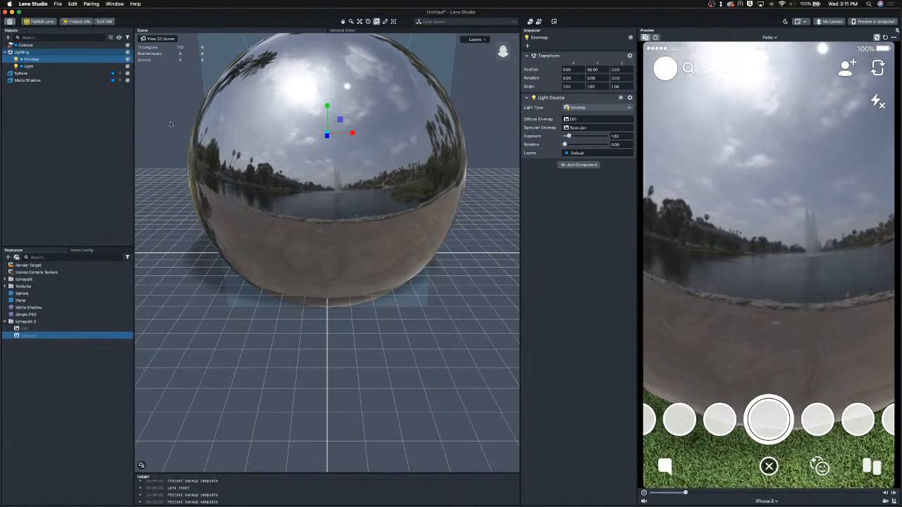
Step: Shrink the metallic sphere to a scale of about 2.56 and calculate the project's size
left_click(23, 74)
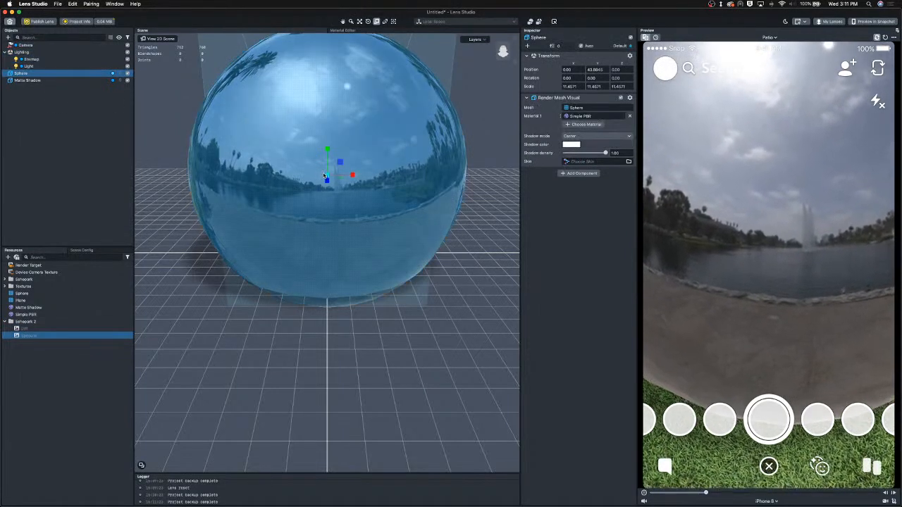
left_click_drag(324, 176, 311, 179)
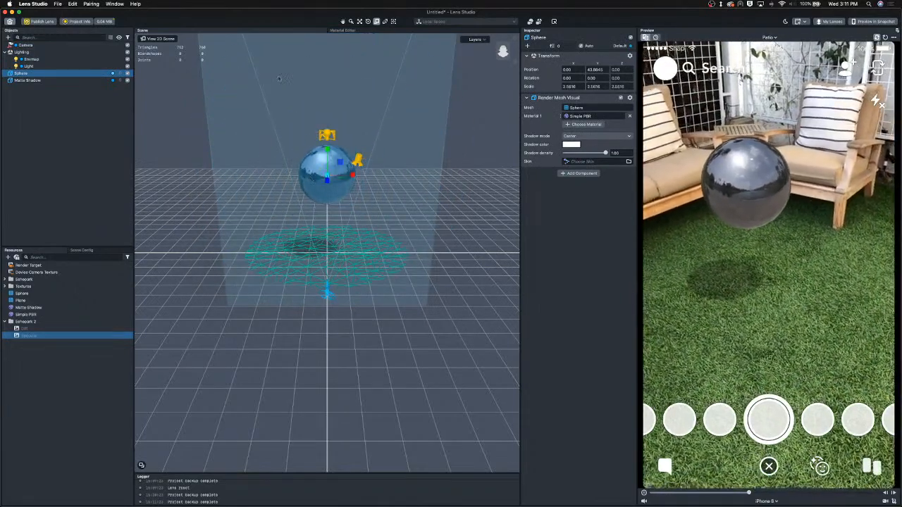
left_click(104, 21)
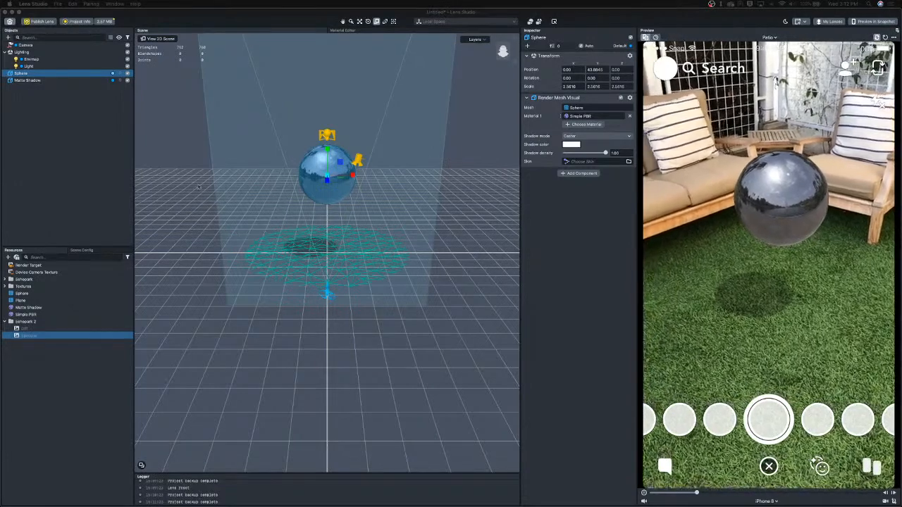
Step: Set the directional light's shadow color to the light blue swatch
left_click(40, 74)
left_click(30, 66)
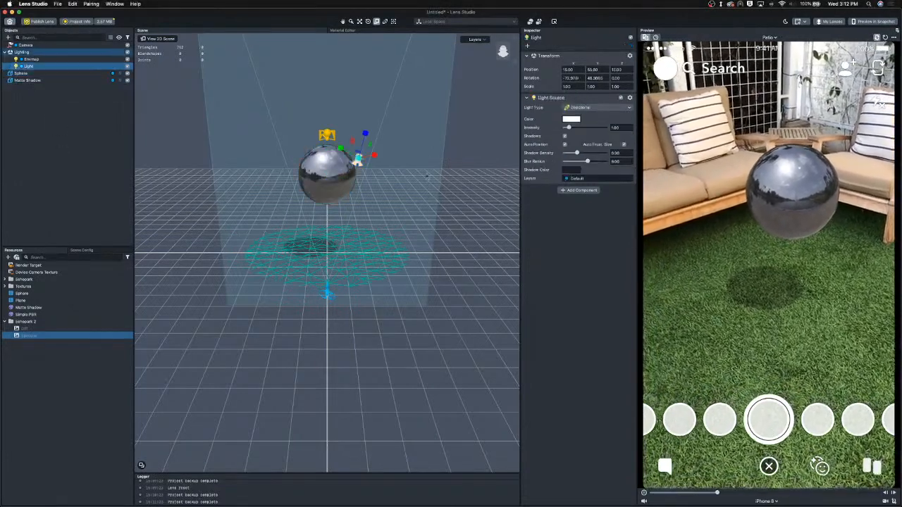
left_click(574, 171)
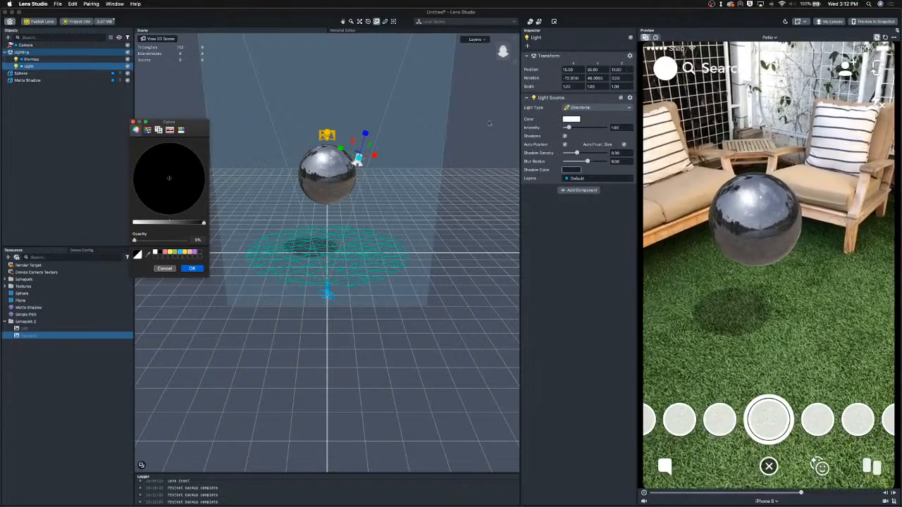
left_click(181, 252)
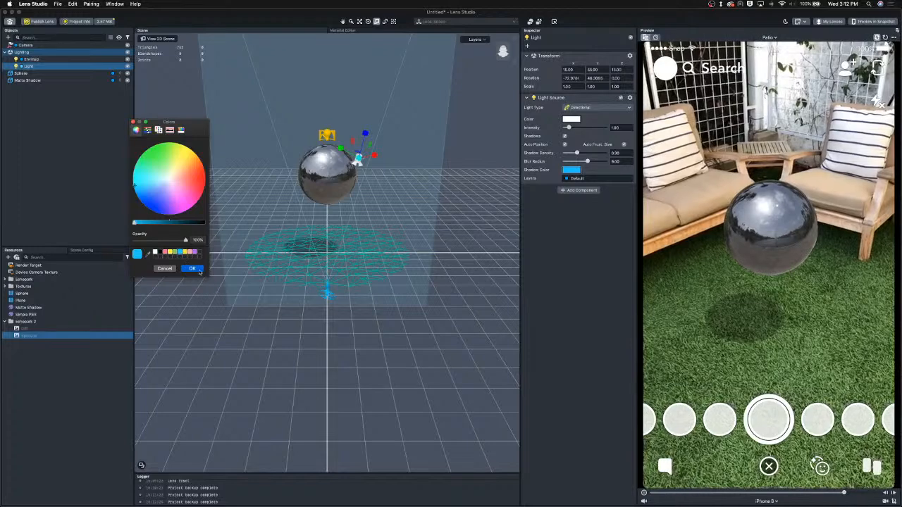
left_click(192, 268)
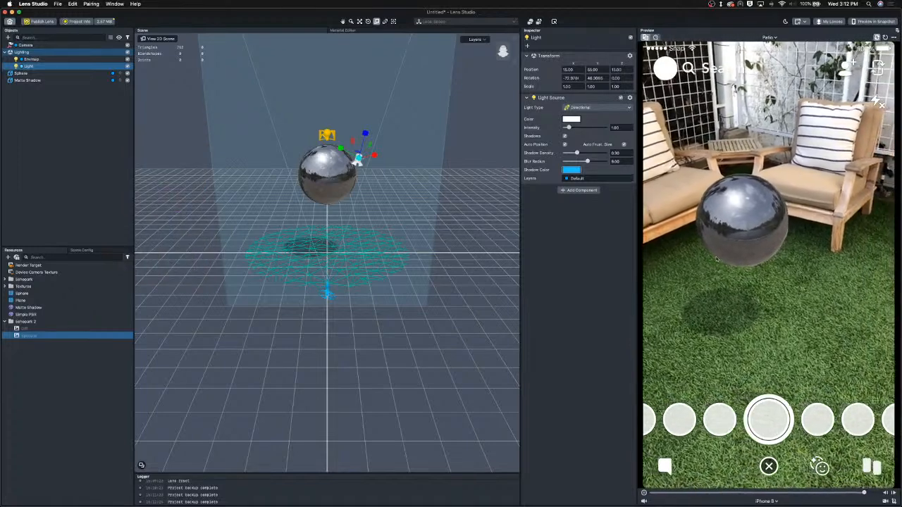
left_click(69, 133)
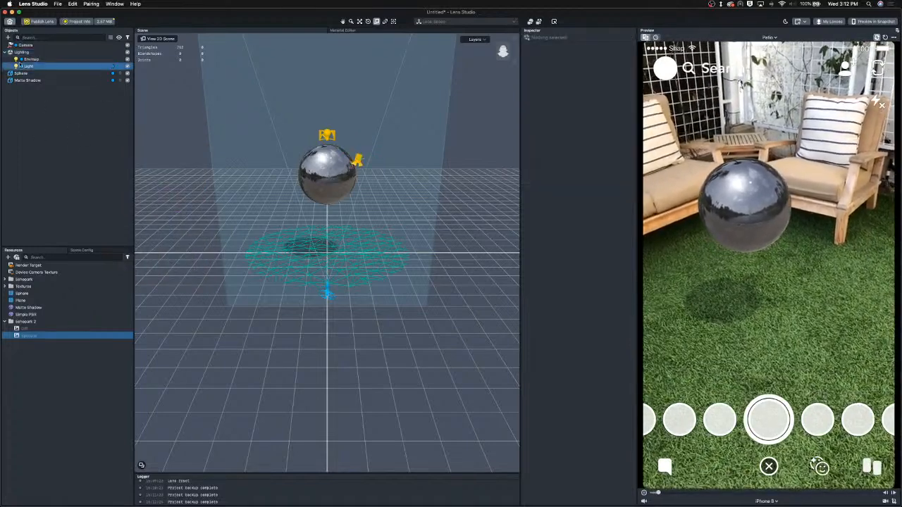
Step: Add a box to the scene, enlarge it to a scale of about 3.01 and lower it beneath the sphere
left_click(9, 38)
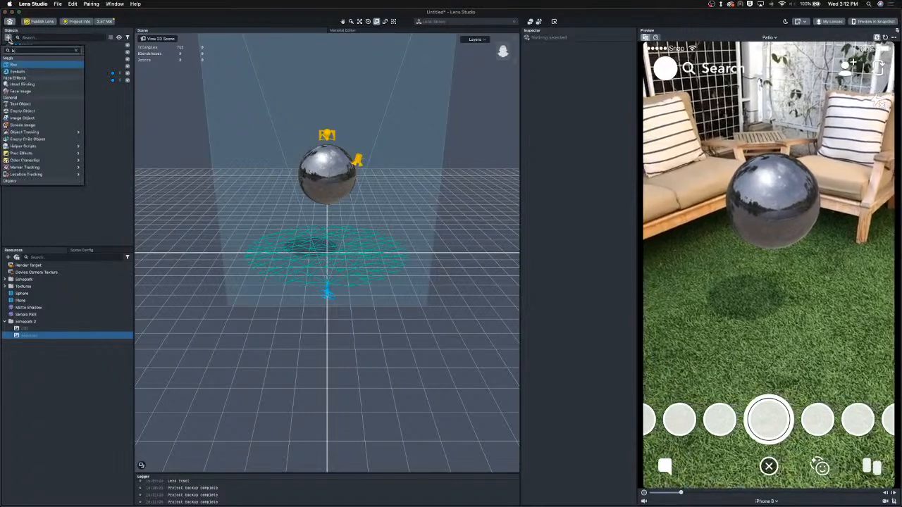
type("box")
key("Return")
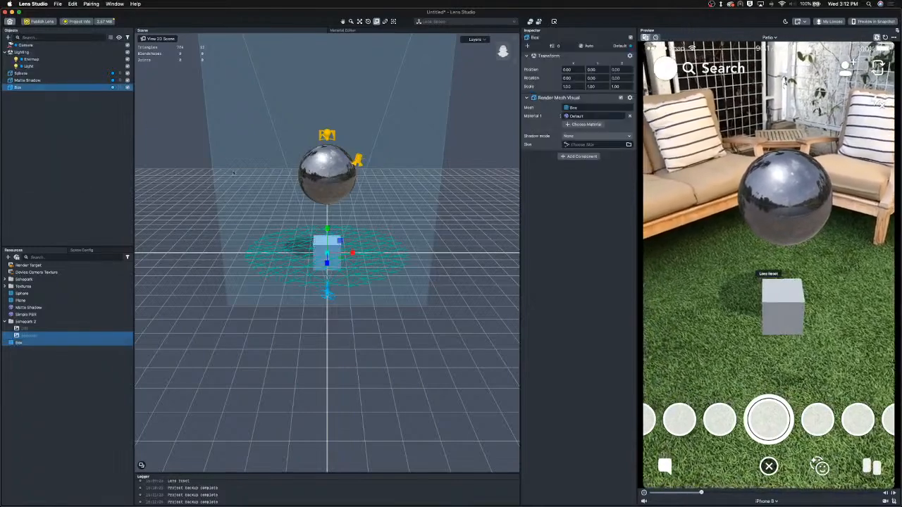
mouse_move(324, 252)
left_mouse_down()
mouse_move(332, 248)
mouse_move(325, 253)
mouse_move(326, 238)
mouse_move(327, 253)
left_mouse_up()
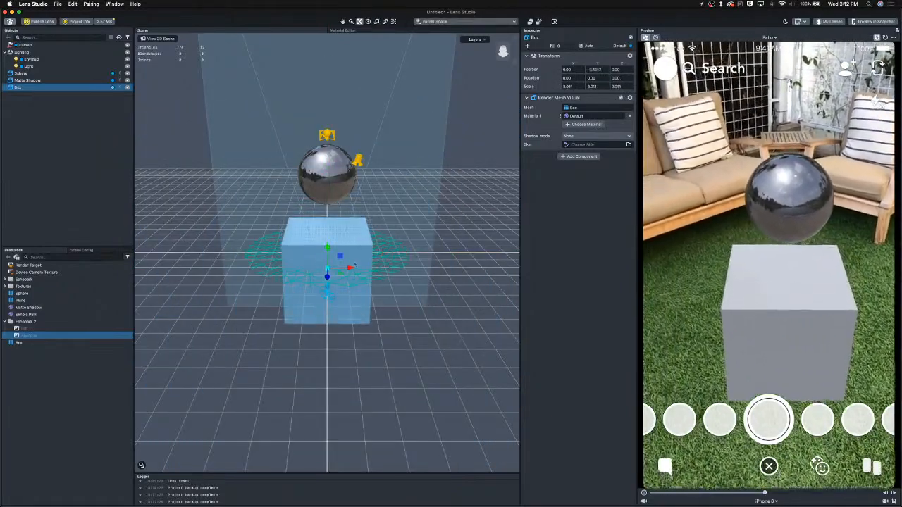
Step: Make the box a shadow receiver and set the directional light's Shadow Density to 1
left_click(590, 134)
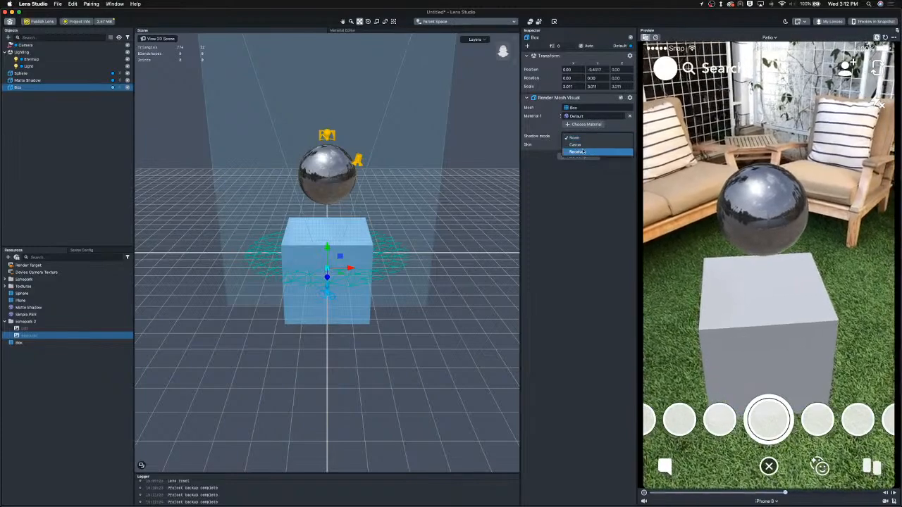
left_click(583, 152)
left_click(28, 74)
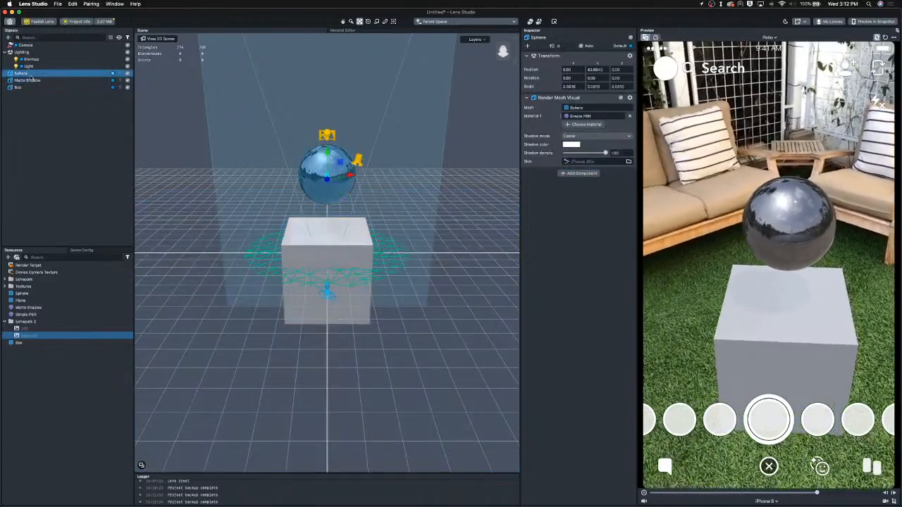
left_click(28, 65)
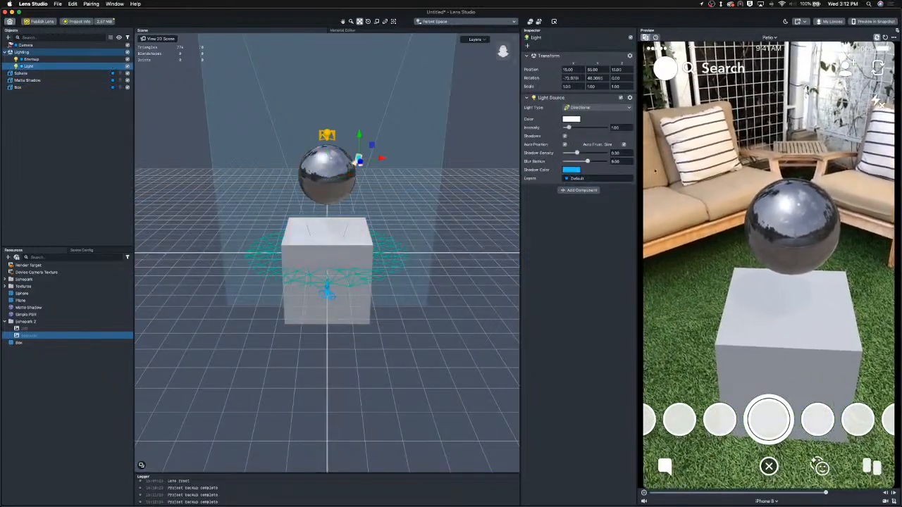
left_click(604, 154)
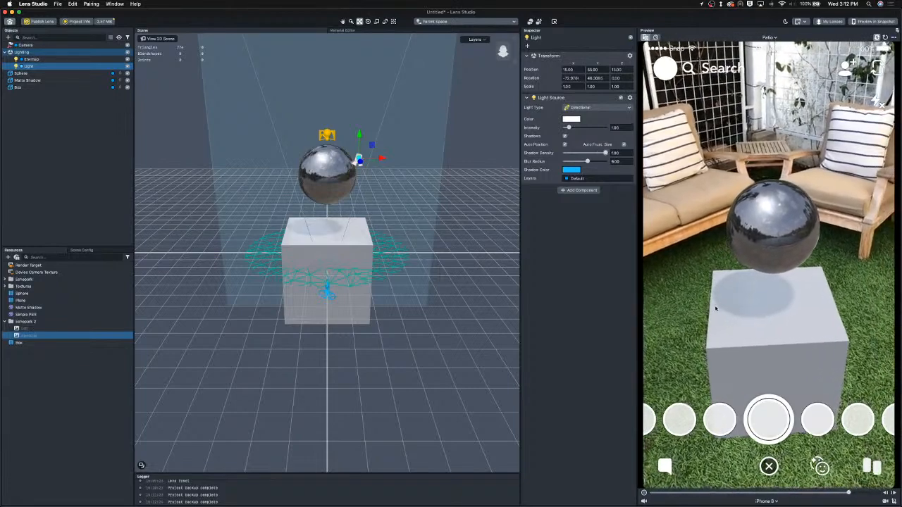
Step: Set the directional light's shadow color to red and its Blur Radius to 0
left_click(572, 170)
left_click(199, 178)
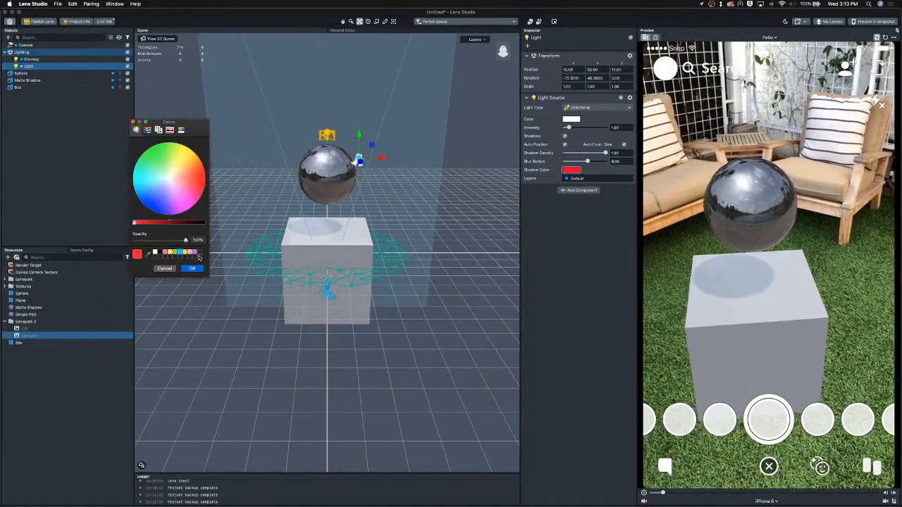
left_click(197, 268)
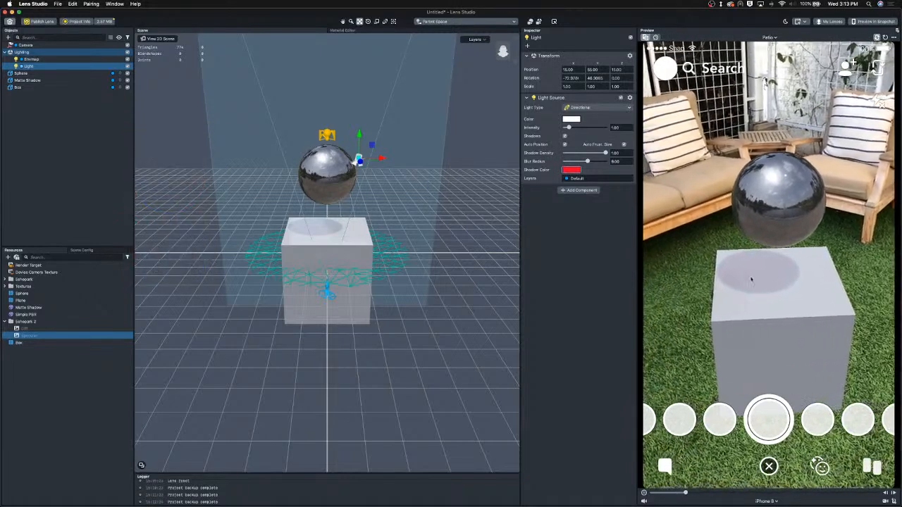
left_click_drag(587, 162, 510, 176)
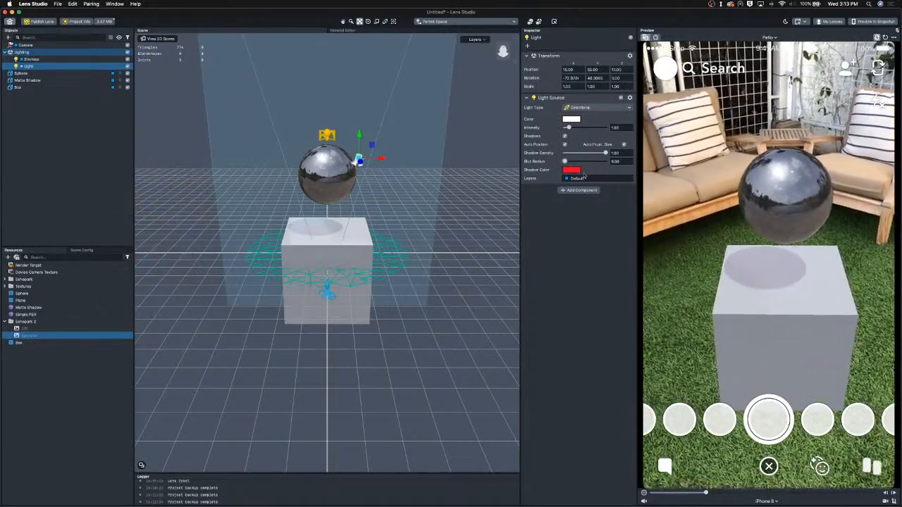
Step: Try blue for the directional light's shadow color, then settle on a bright green
left_click(576, 171)
left_click(147, 208)
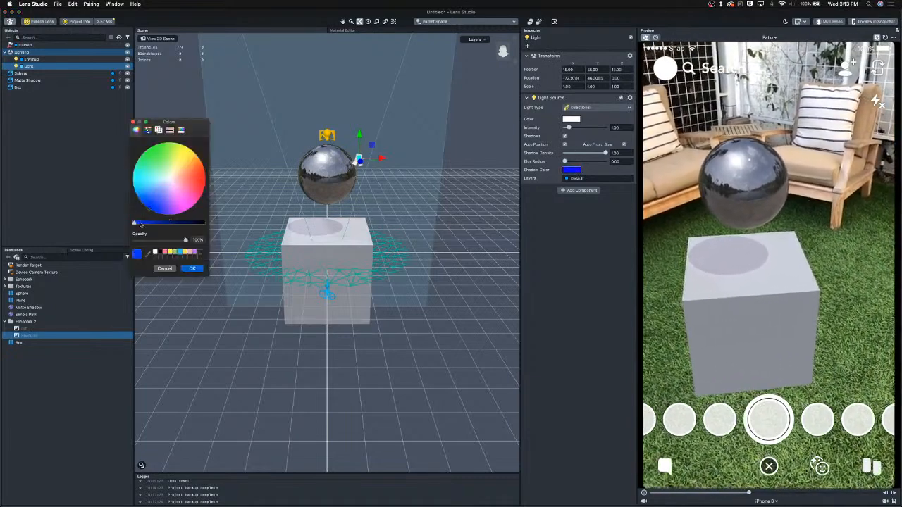
left_click(140, 181)
left_click(191, 269)
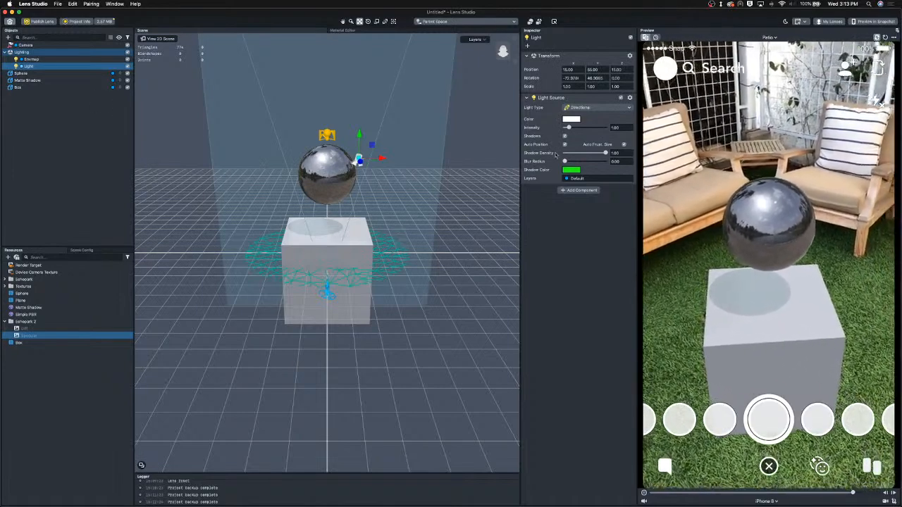
Step: Change the directional light's shadow color to a darker, muted blue at 100% opacity
left_click(570, 171)
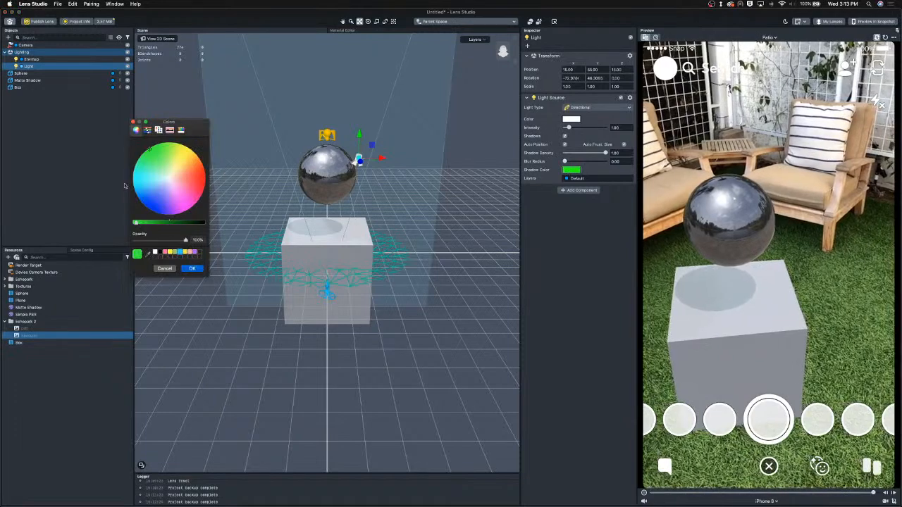
left_click(176, 251)
left_click(157, 181)
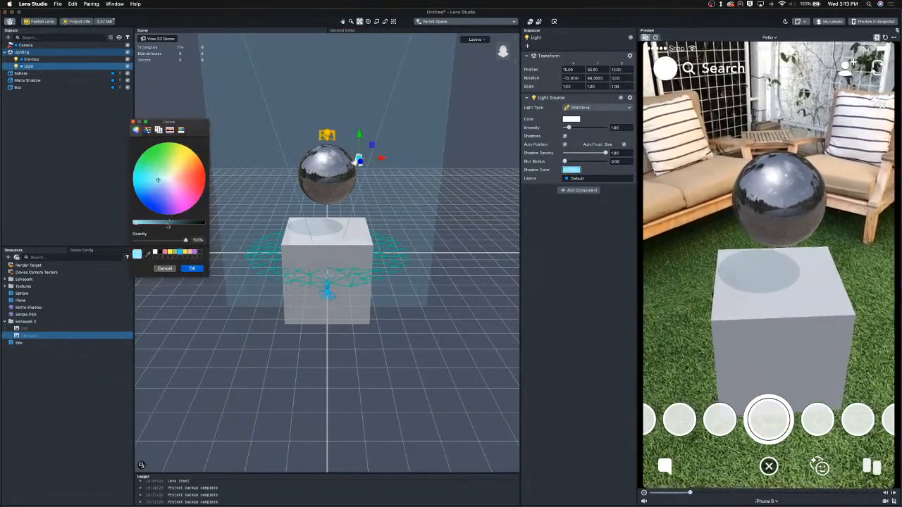
left_click(147, 207)
left_click(153, 182)
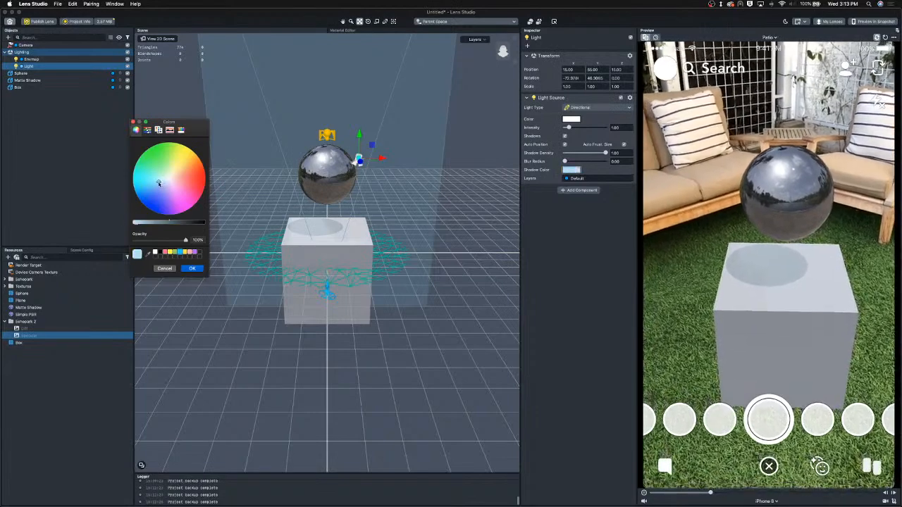
left_click(159, 223)
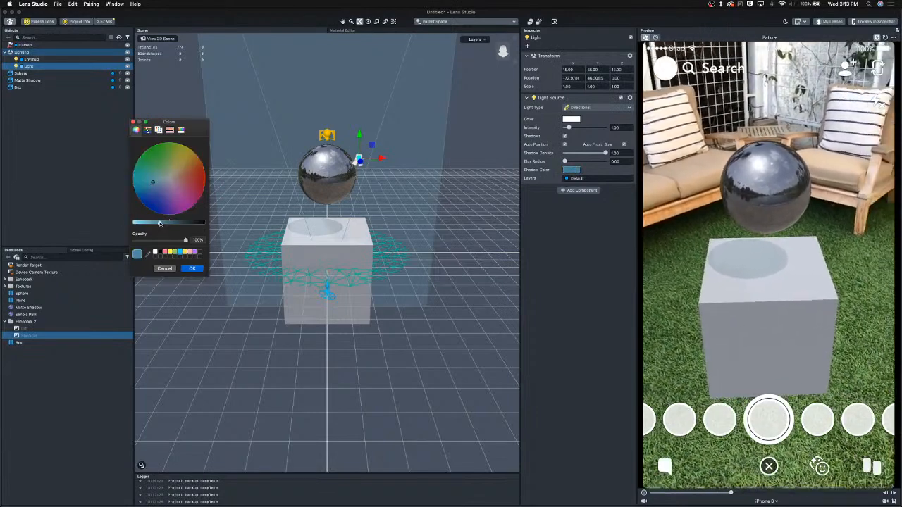
left_click(192, 268)
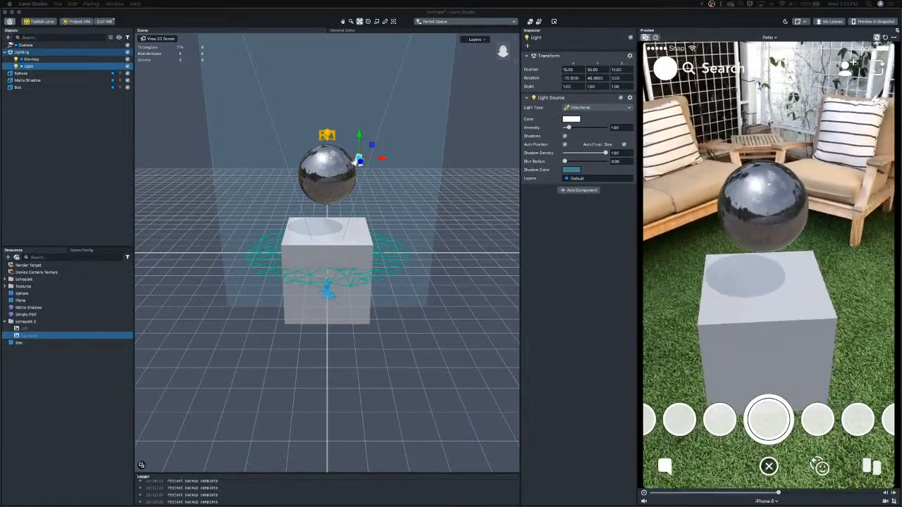
left_click(44, 198)
left_click(31, 81)
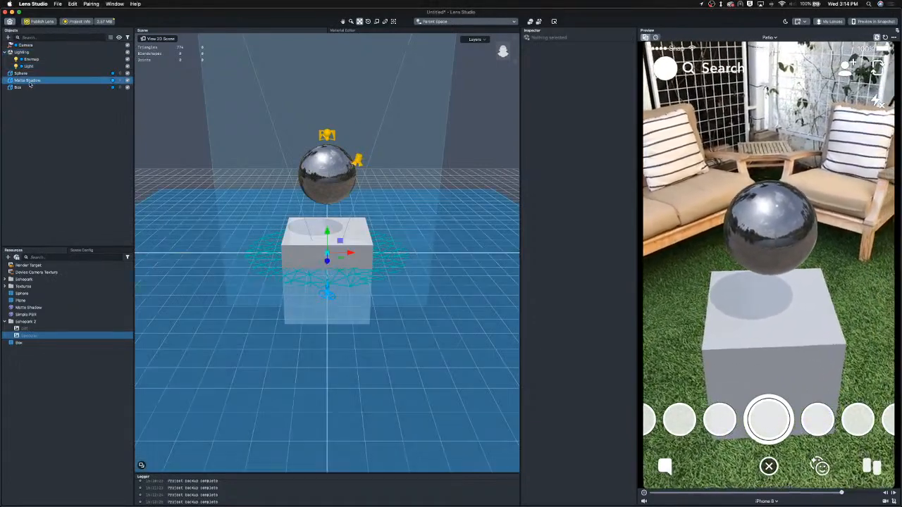
left_click(55, 147)
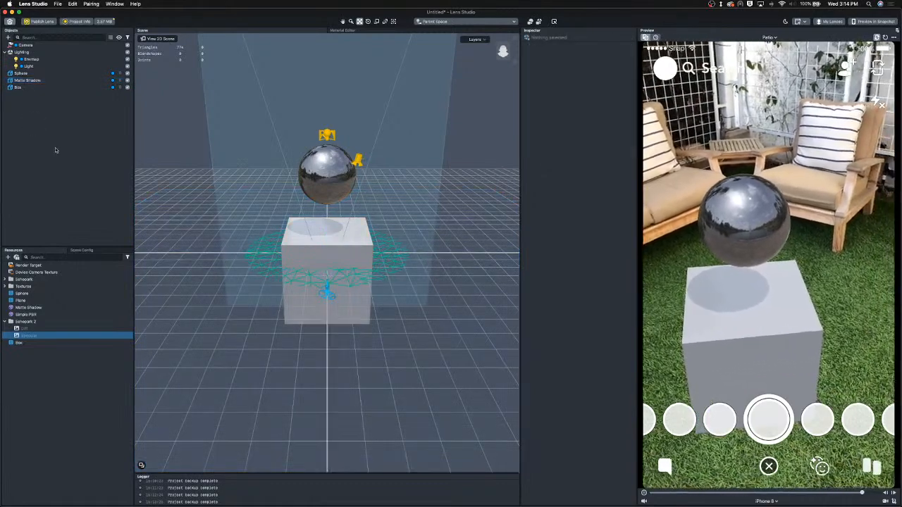
Step: Collapse the Echopark 2 resource folder and add a Screen Texture to the project's resources
left_click(43, 272)
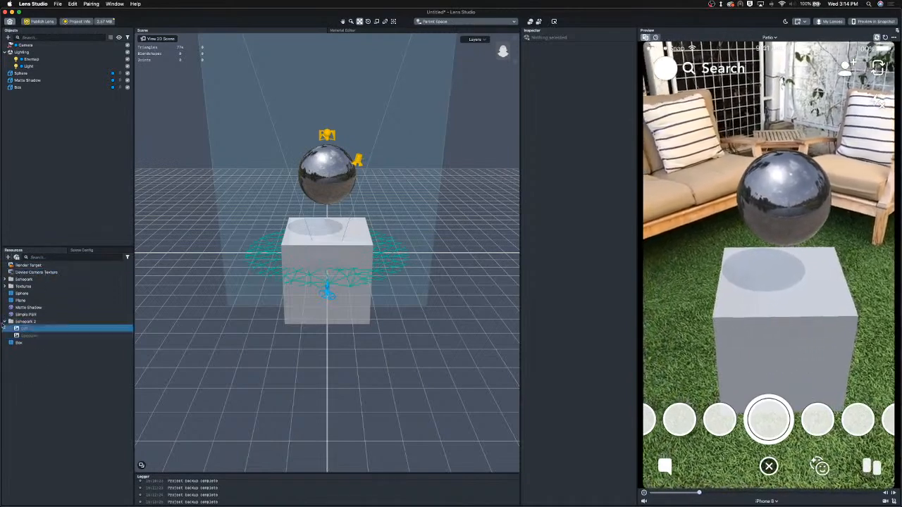
left_click(10, 321)
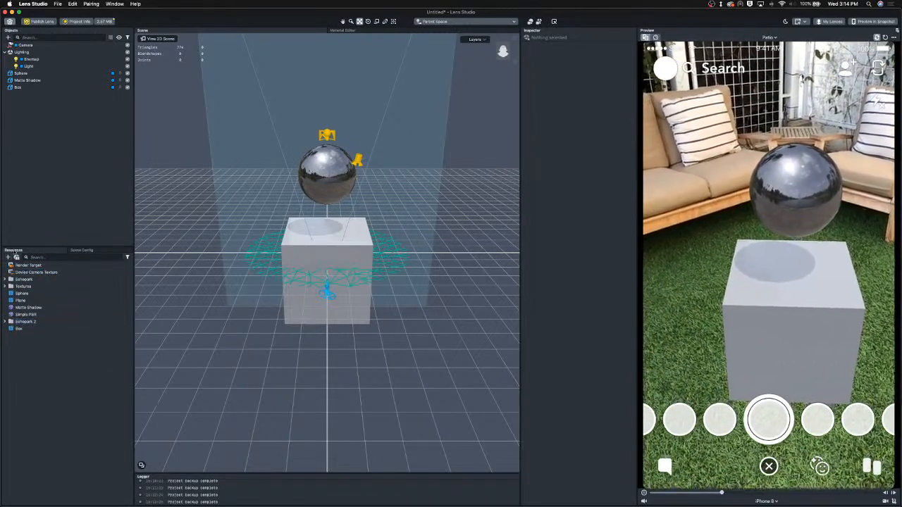
left_click(8, 257)
type("sc")
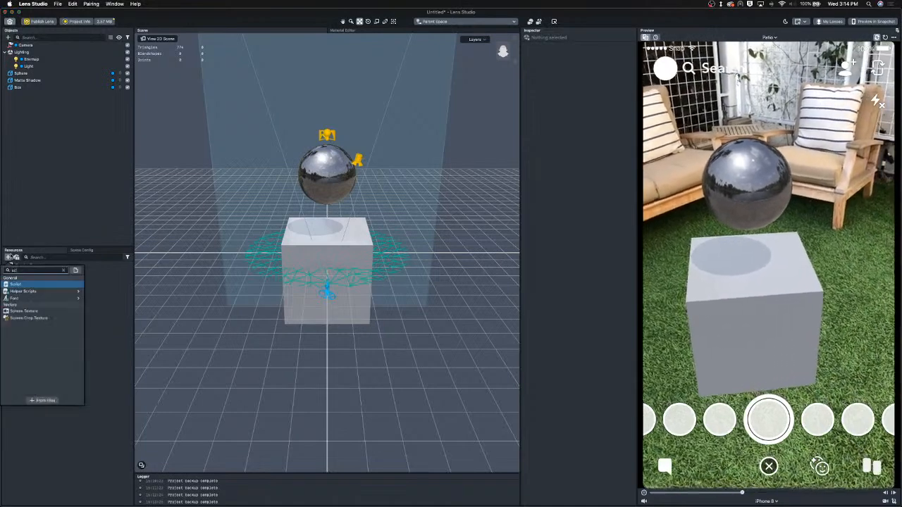
type("re")
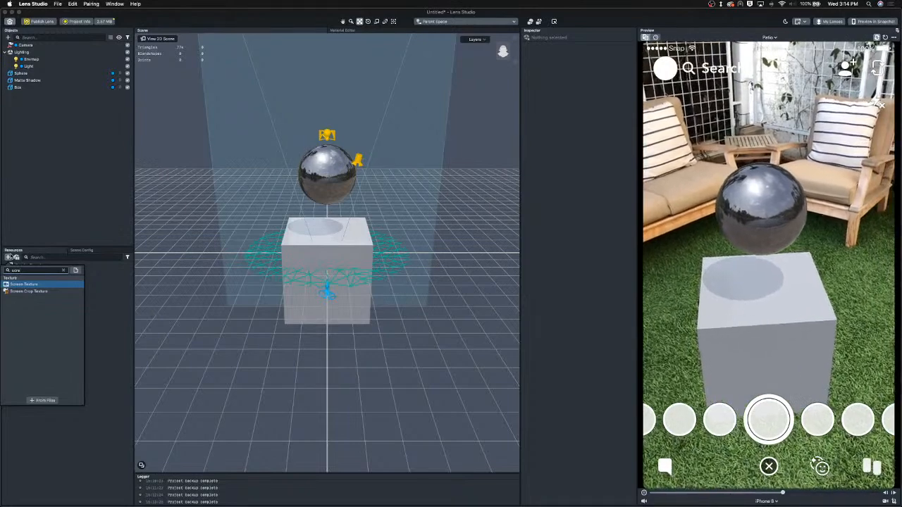
key("Return")
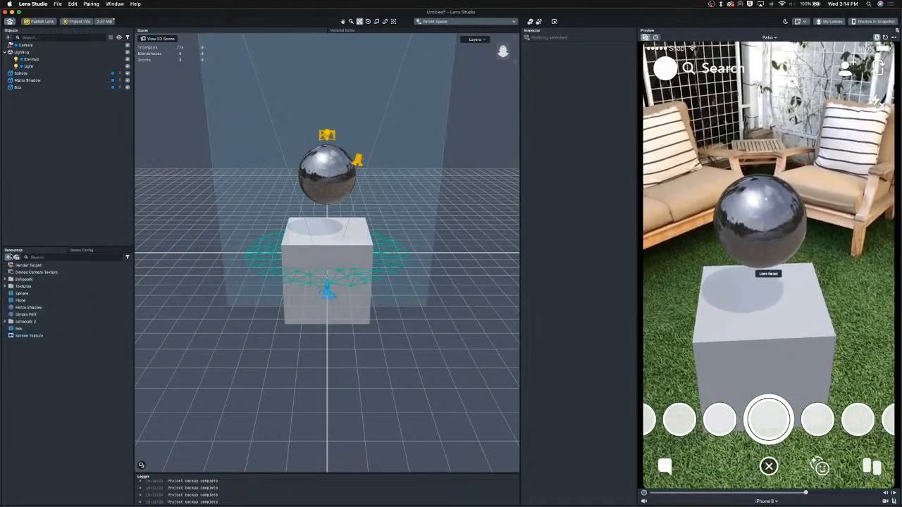
left_click(35, 336)
left_click(36, 355)
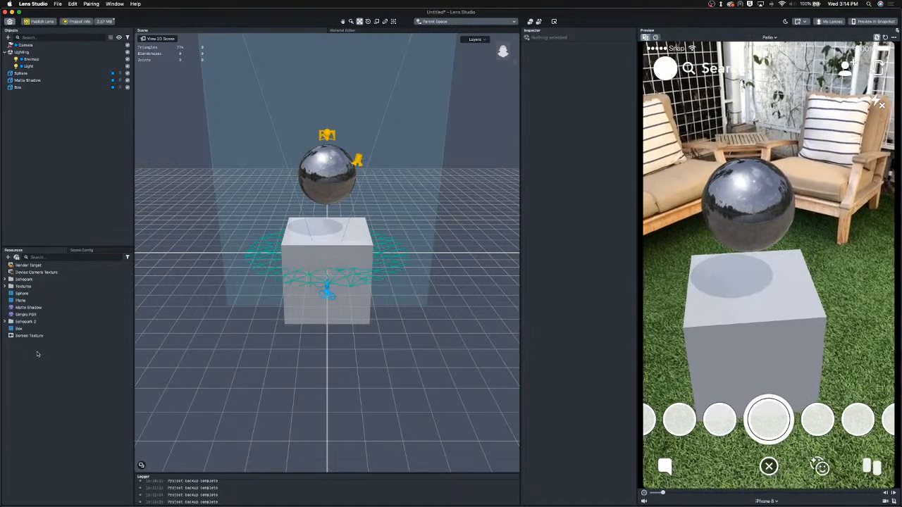
Step: Add an Image Object to the scene
left_click(16, 68)
left_click(9, 38)
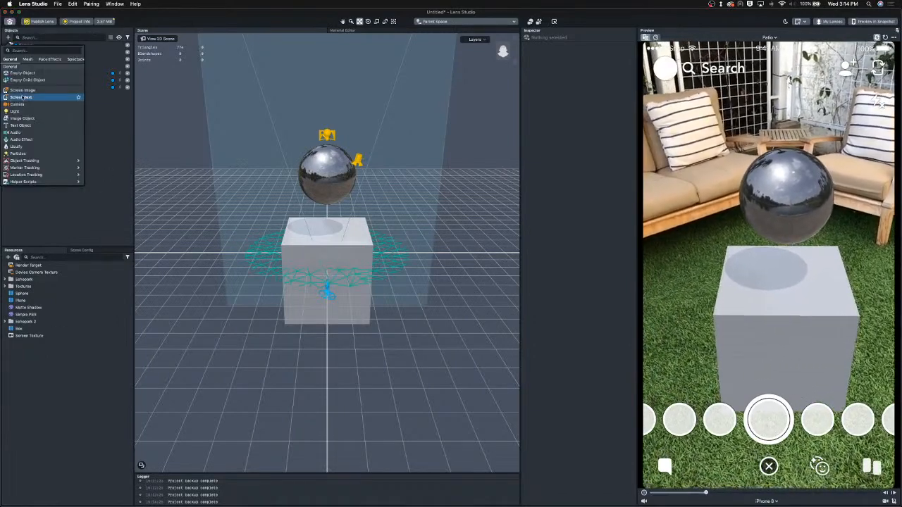
left_click(22, 118)
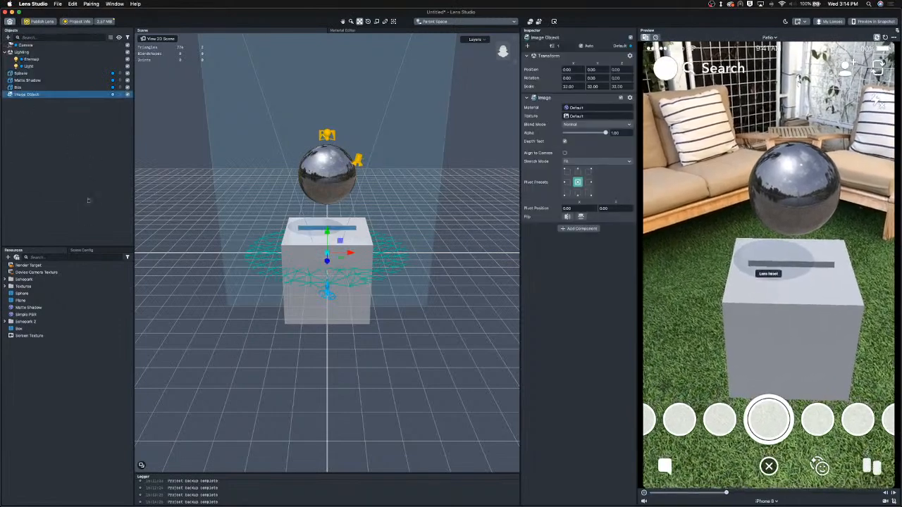
Step: Raise the image object so it floats in front of the sphere and assign Screen Texture as its texture
left_click(64, 189)
left_click(327, 260)
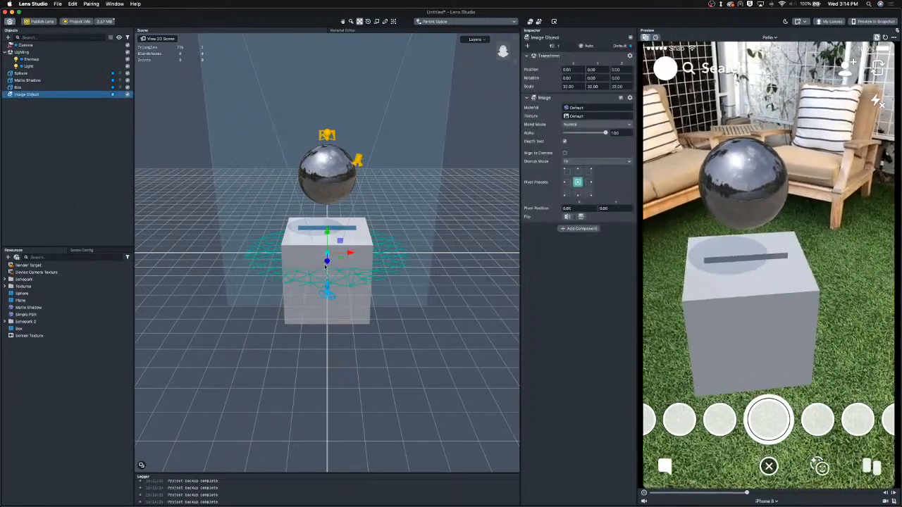
left_click_drag(326, 260, 376, 159)
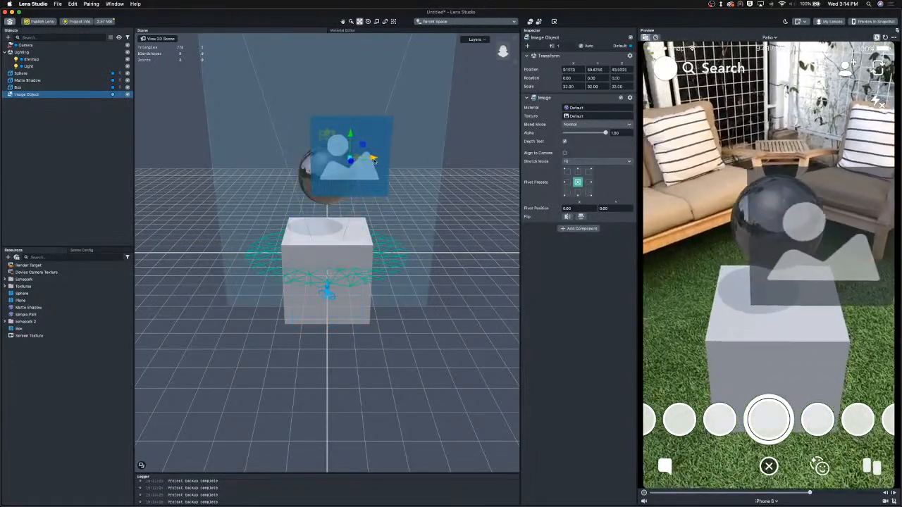
left_click(101, 308)
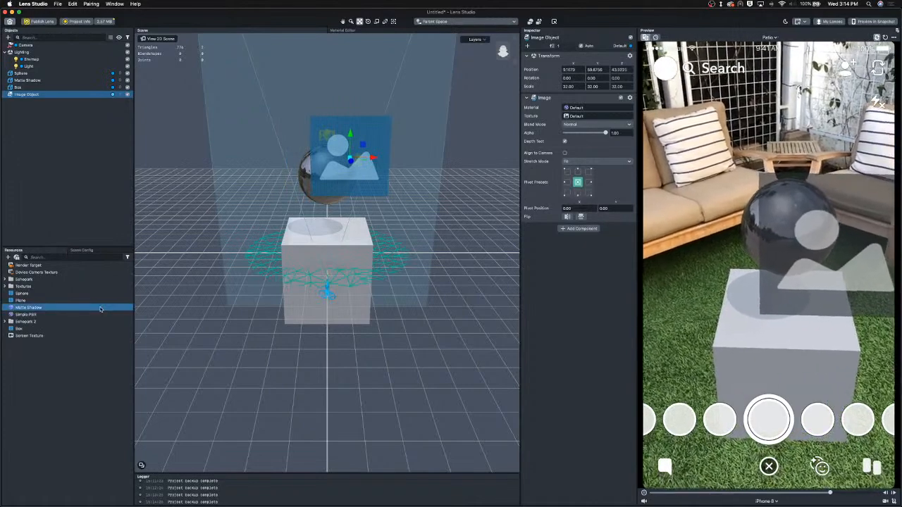
left_click_drag(43, 336, 584, 118)
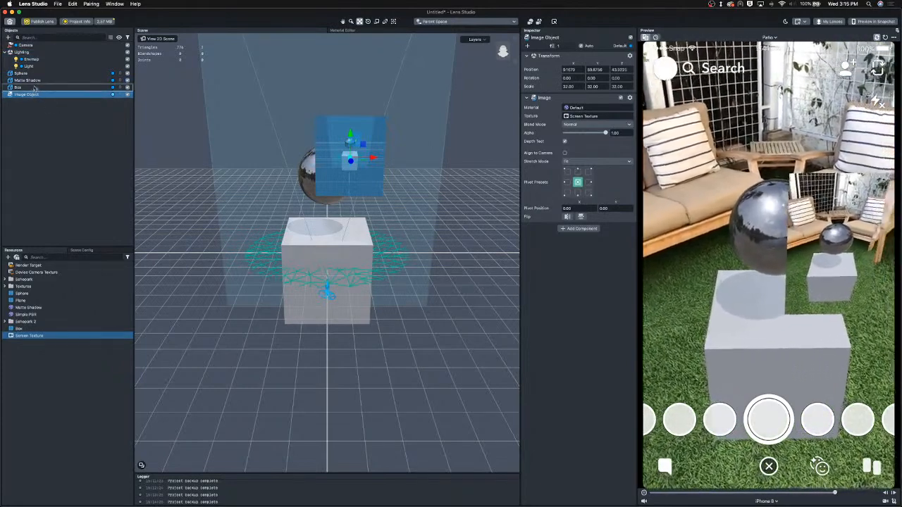
Step: Reorder the image object to sit directly before Sphere in the hierarchy and raise it to a Y position of about 77
left_click_drag(33, 87, 33, 87)
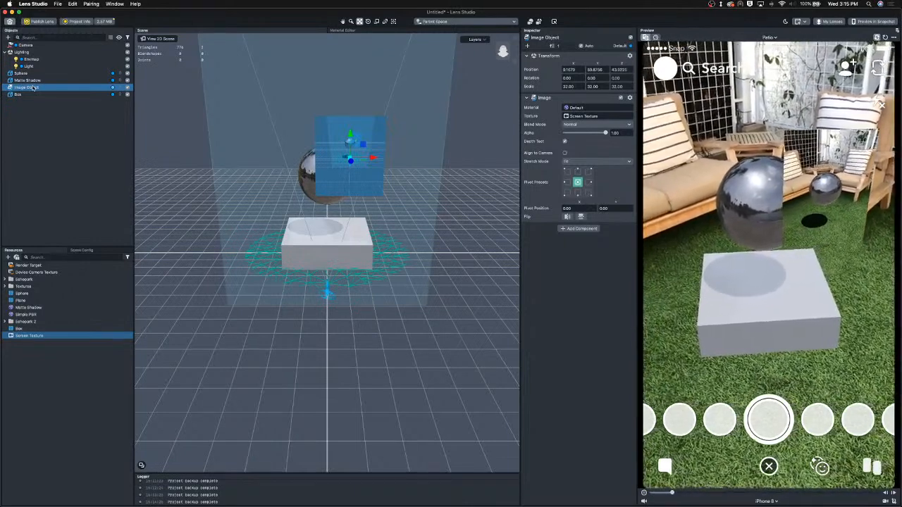
left_click_drag(33, 89, 32, 79)
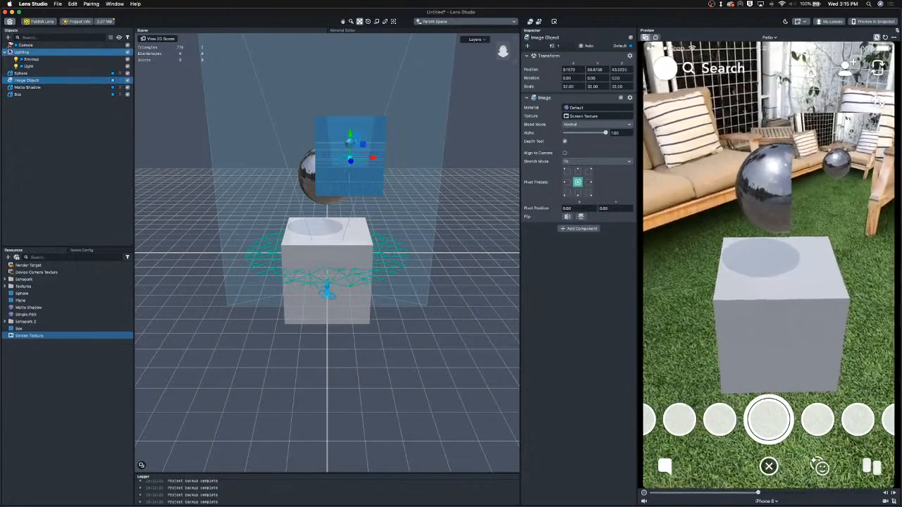
left_click(6, 52)
left_click_drag(31, 68, 29, 58)
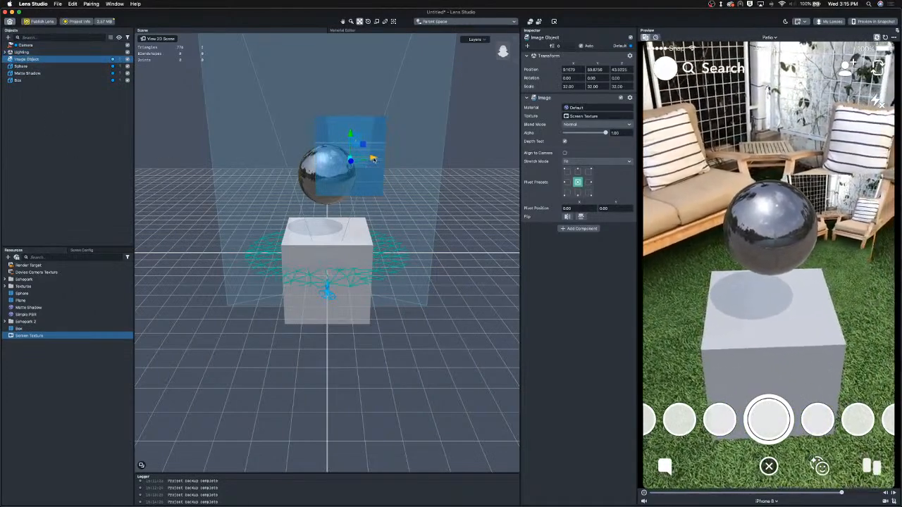
left_click_drag(350, 134, 347, 84)
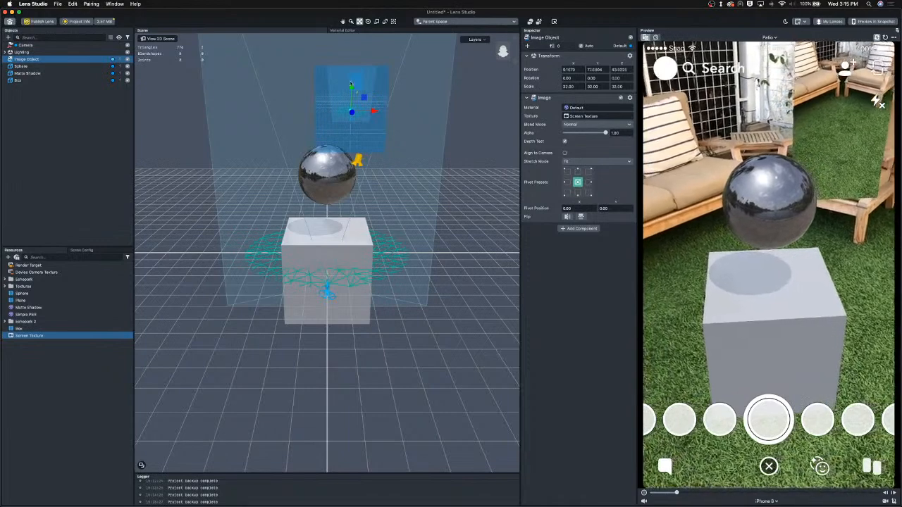
Step: Duplicate the image object, place the copy between Sphere and Matte Shadow in the hierarchy, and lower it below the original
key("super+d")
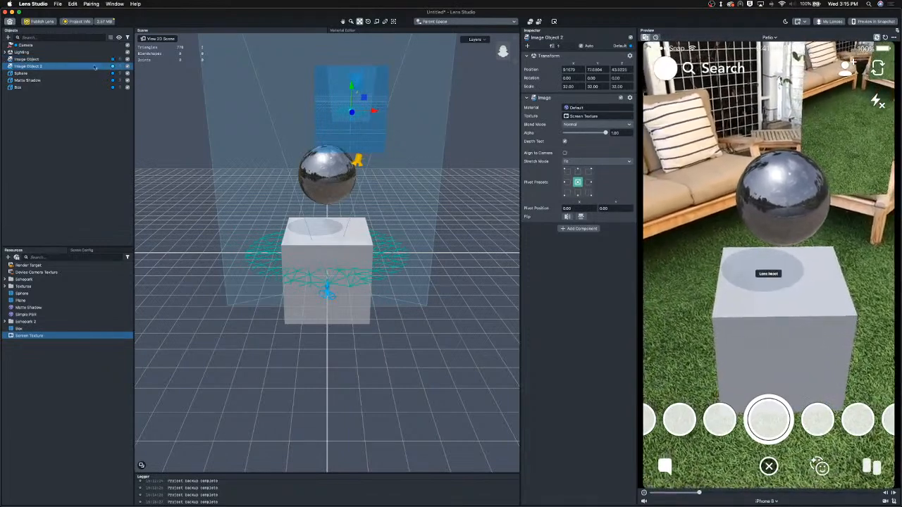
left_click_drag(32, 68, 37, 80)
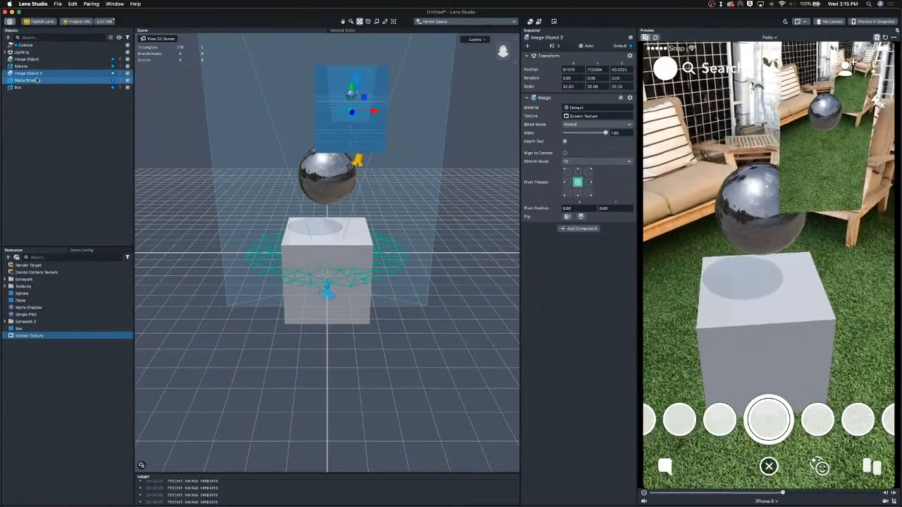
left_click_drag(351, 86, 354, 179)
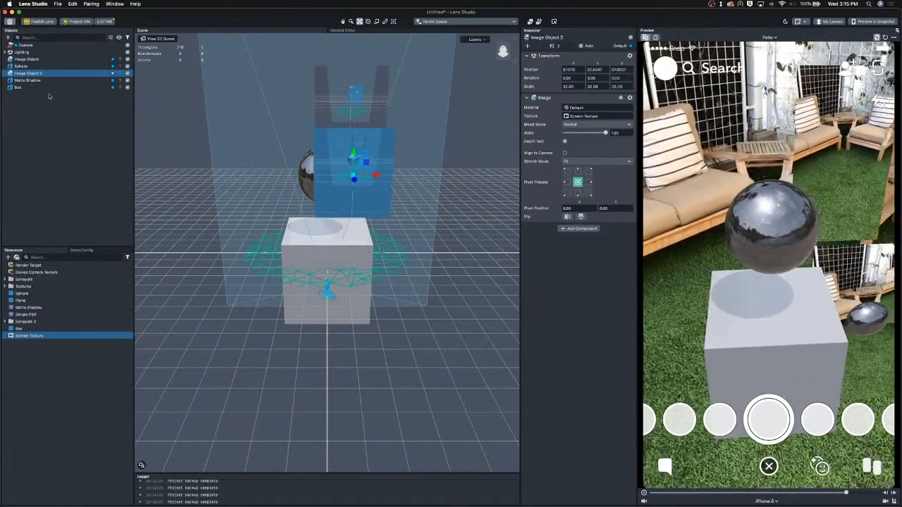
Step: Move the box lower and closer to the camera, clear of the floating images
left_click(29, 87)
left_click_drag(326, 278, 327, 293)
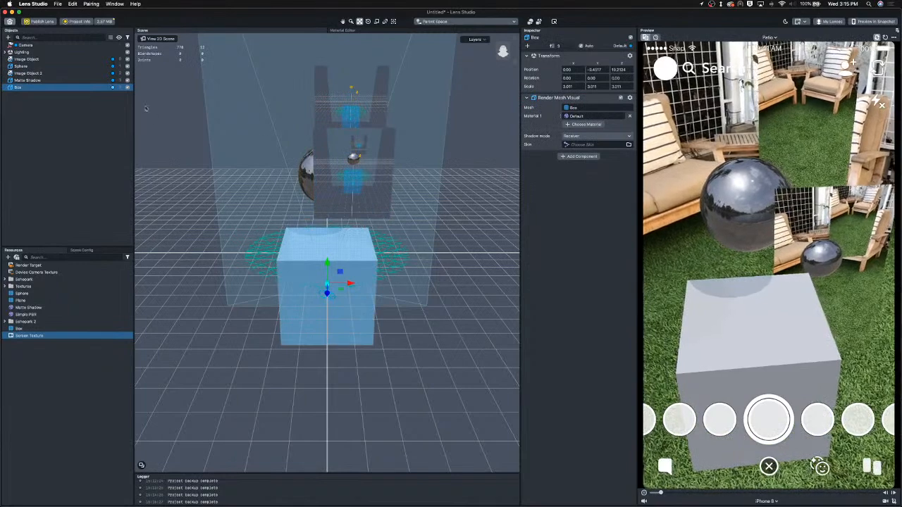
Step: Move Image Object 2 to the opposite side of the sphere and duplicate it, ordering the copy between Matte Shadow and Box
left_click(28, 74)
left_click_drag(387, 179, 277, 179)
key("super+d")
left_click_drag(40, 93, 41, 91)
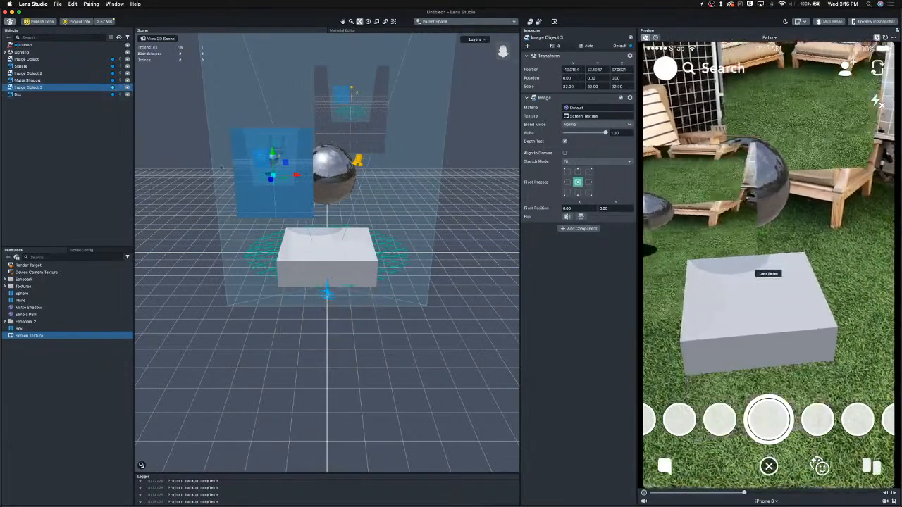
Step: Reposition Image Object 3 closer to the viewer and scale down its width and height
left_click_drag(271, 179, 348, 199)
left_click_drag(322, 172, 341, 200)
key("r")
scroll(372, 173, "down", 3)
key("w")
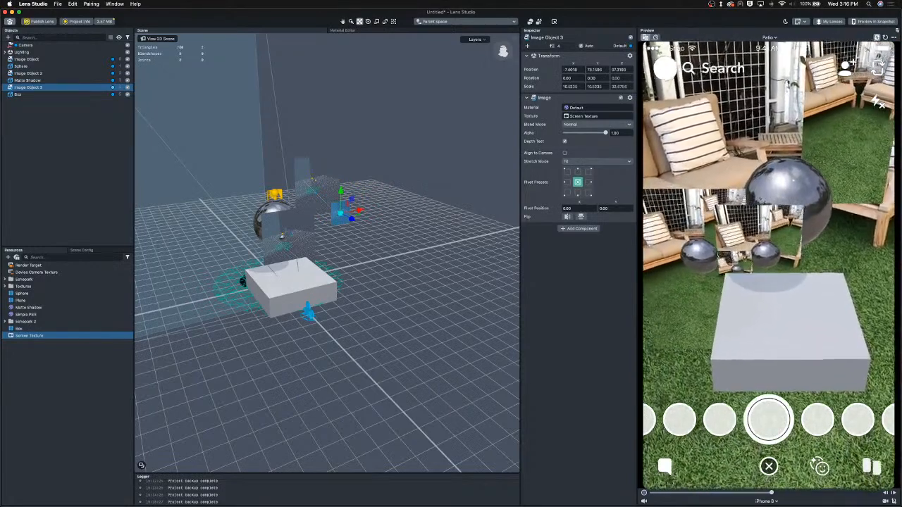
Step: Delete the box from the scene and switch the Patio preview from video to still image
left_click(83, 94)
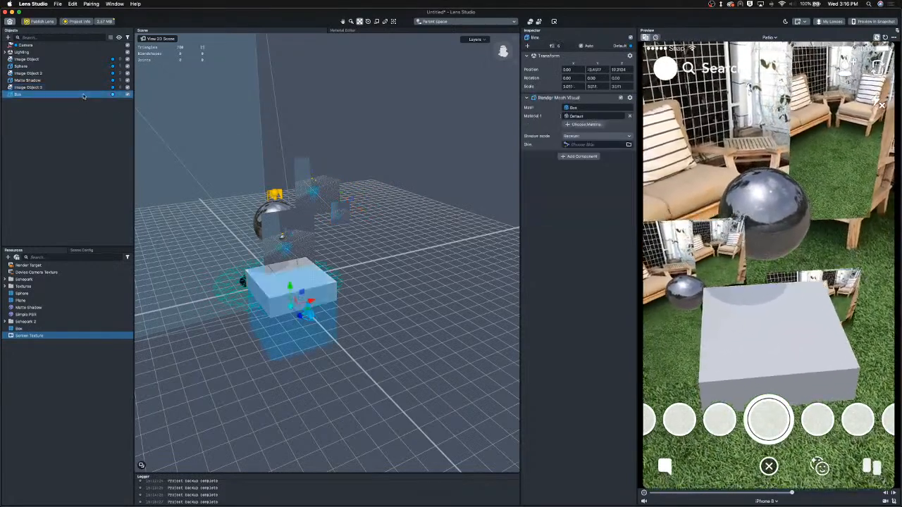
key("Delete")
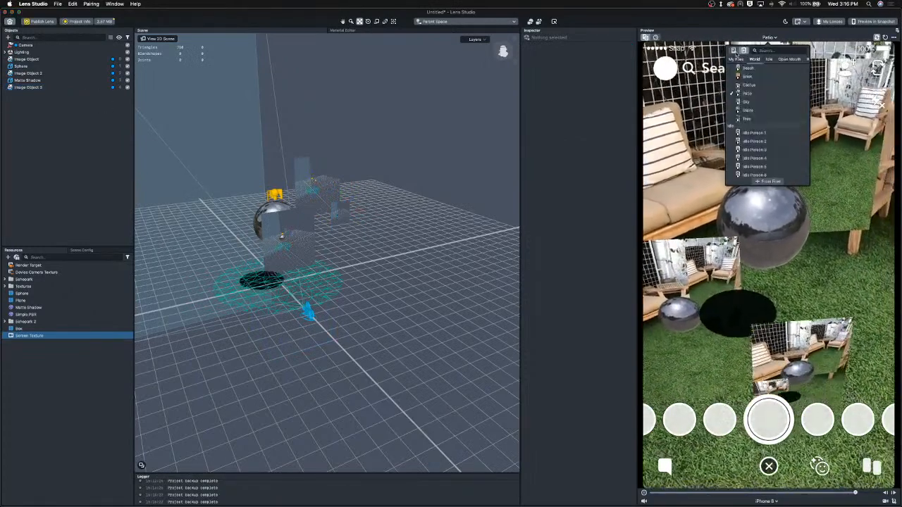
left_click(734, 51)
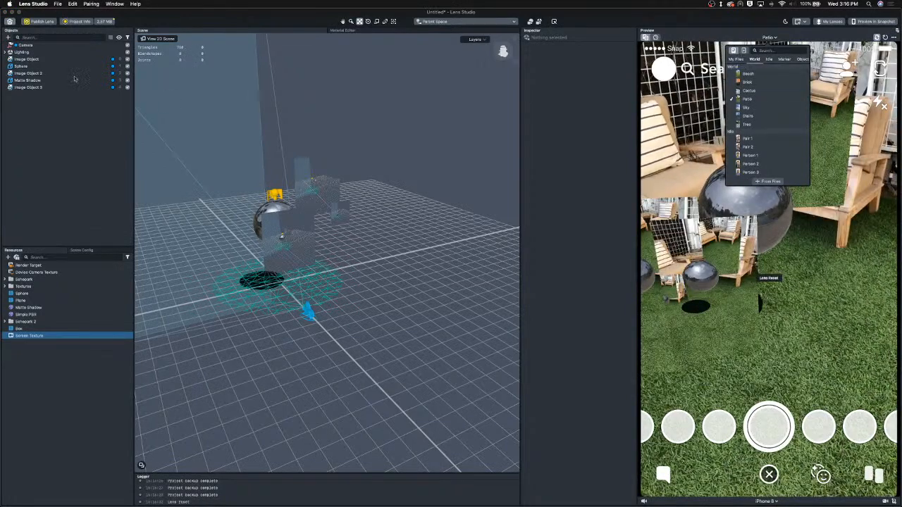
Step: Move Image Object 3 higher and farther along its Z axis, and switch the Patio preview back to video
left_click(43, 86)
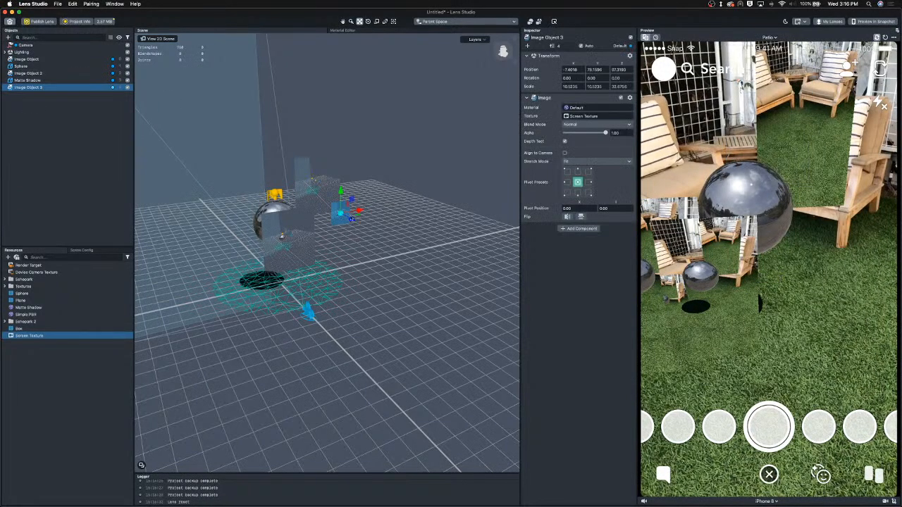
left_click_drag(351, 219, 378, 201)
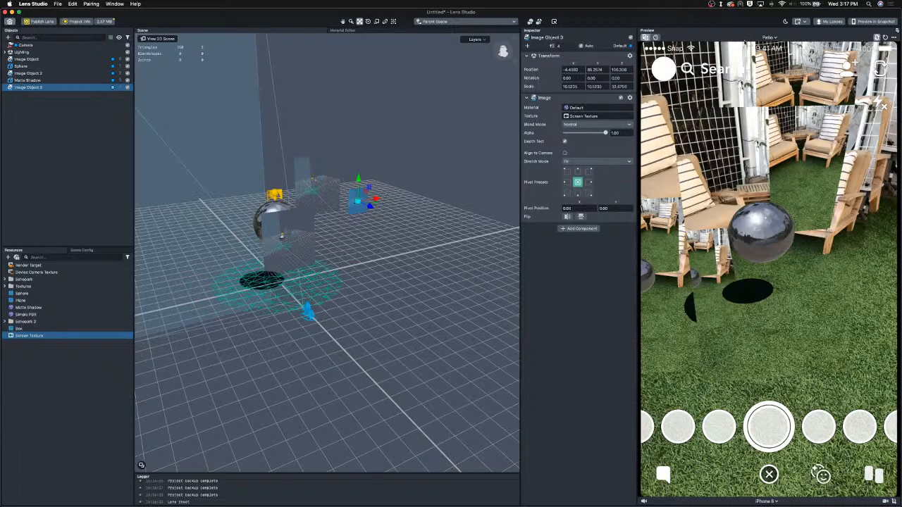
left_click(767, 38)
left_click(743, 50)
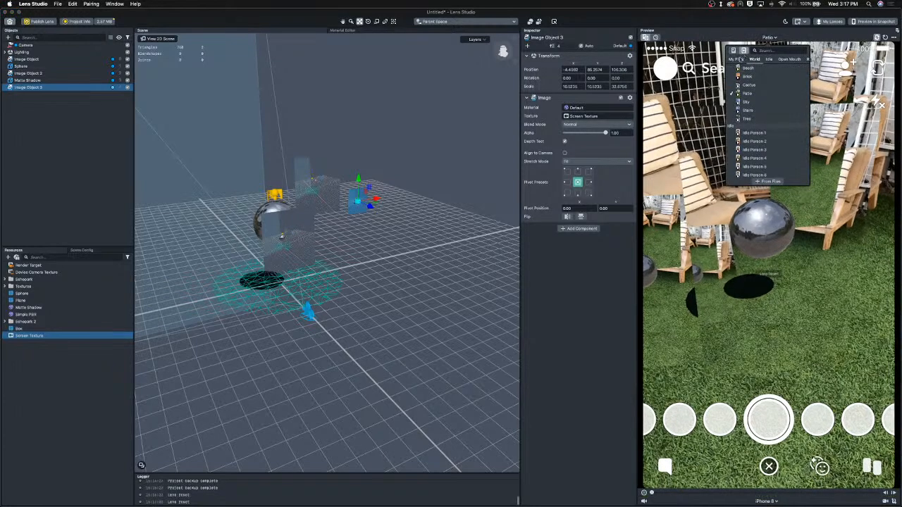
left_click(589, 350)
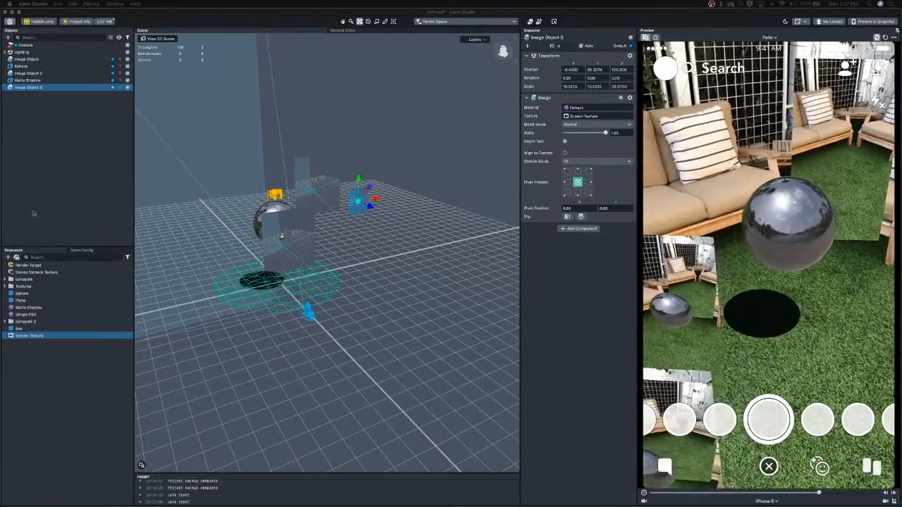
Step: Delete the sphere, the matte shadow and all three image objects from the scene, and select the camera
left_click(39, 171)
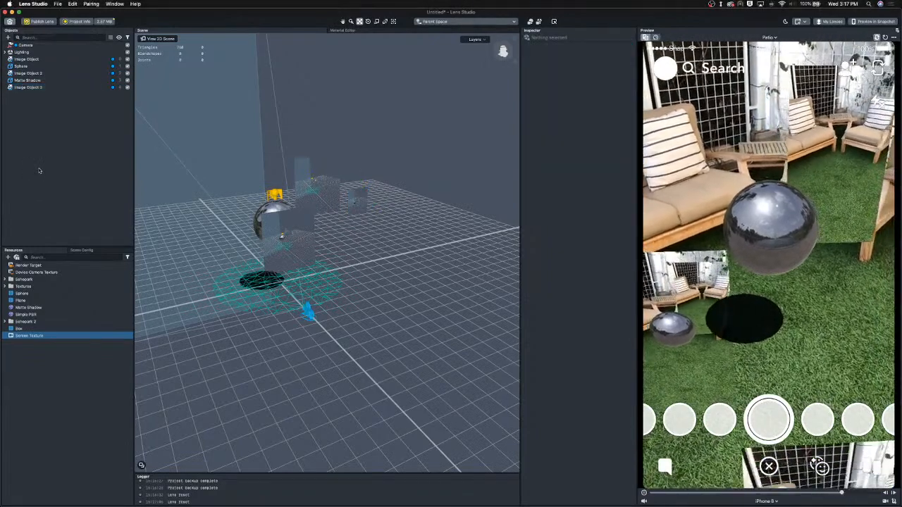
left_click_drag(52, 106, 31, 62)
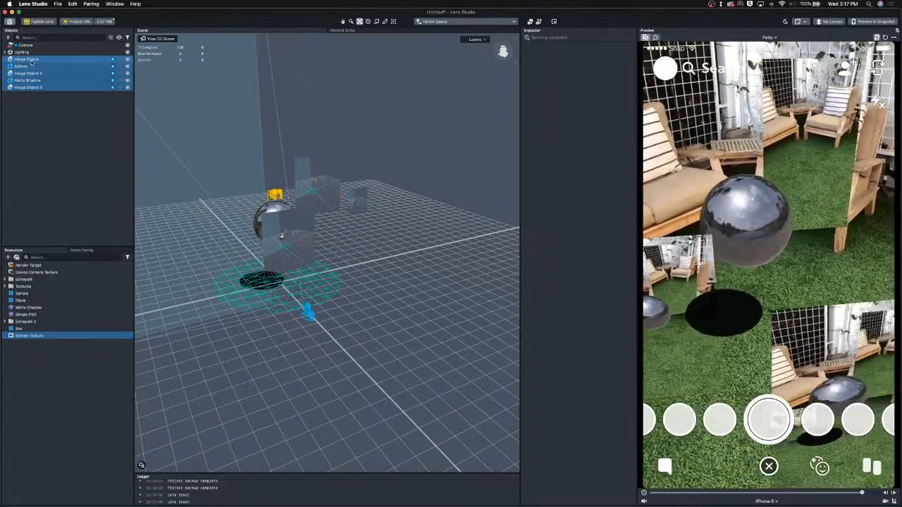
key("Delete")
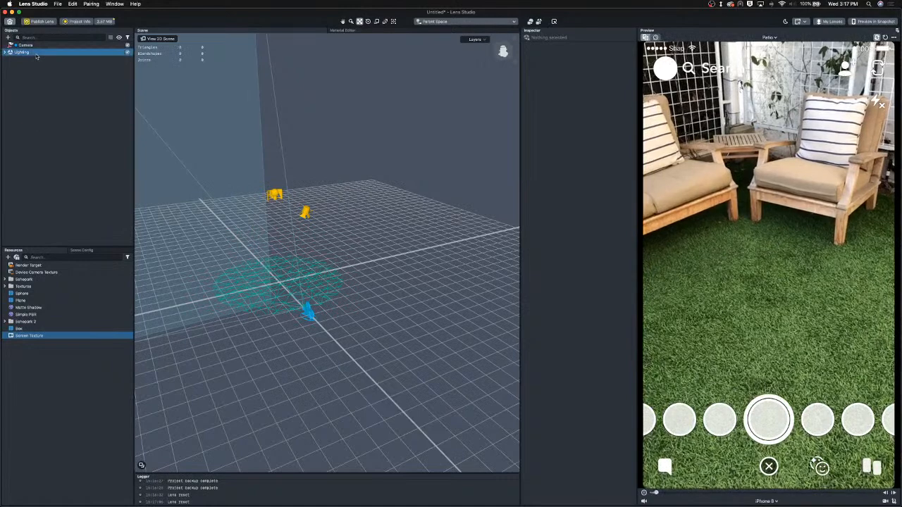
left_click(25, 45)
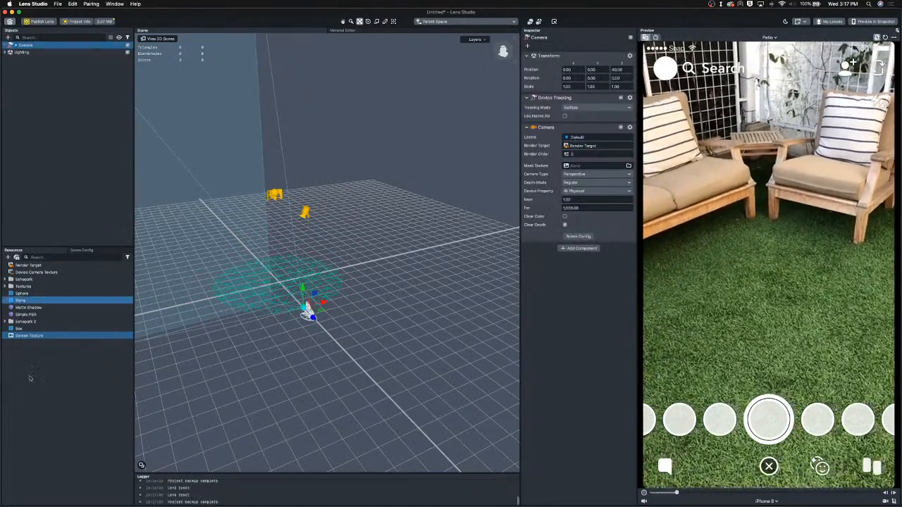
left_click(27, 436)
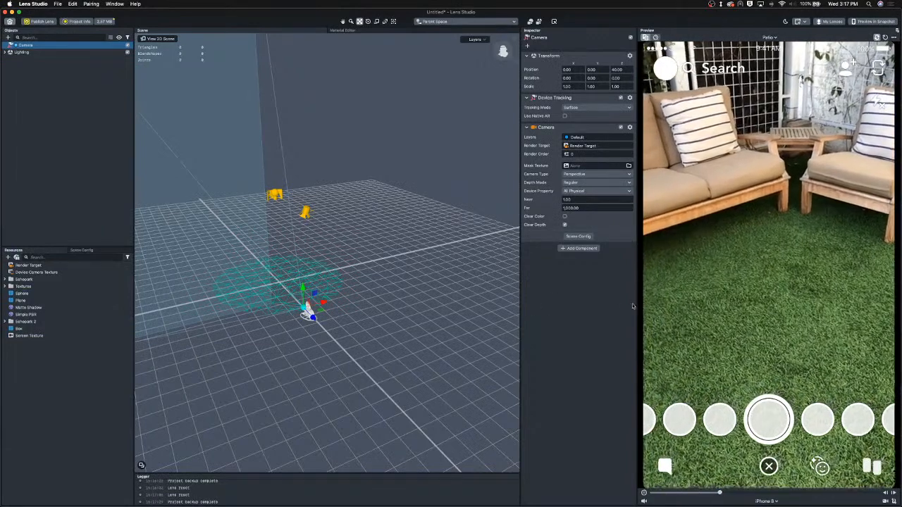
left_click_drag(635, 302, 640, 302)
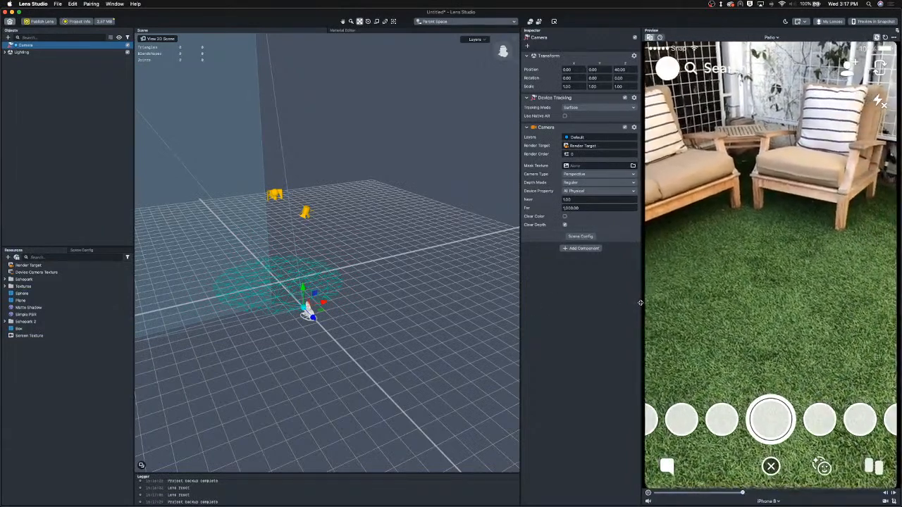
left_click(44, 301)
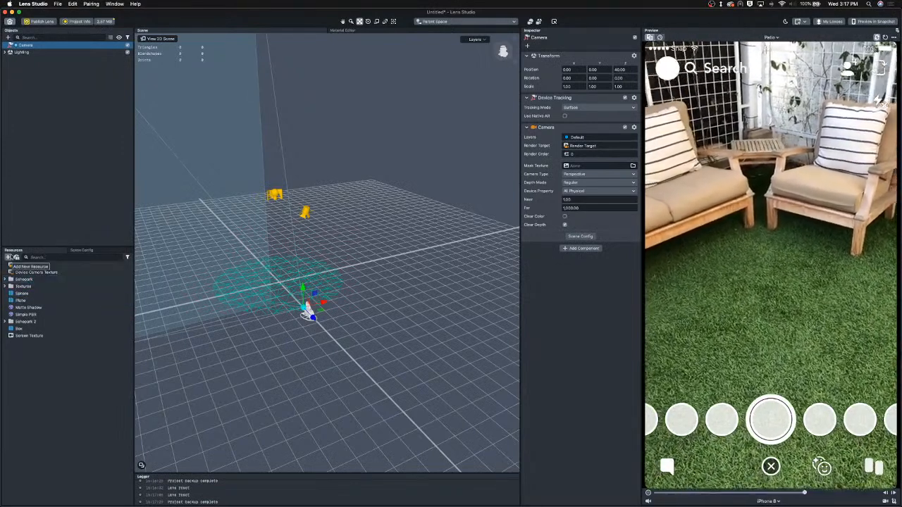
left_click(9, 258)
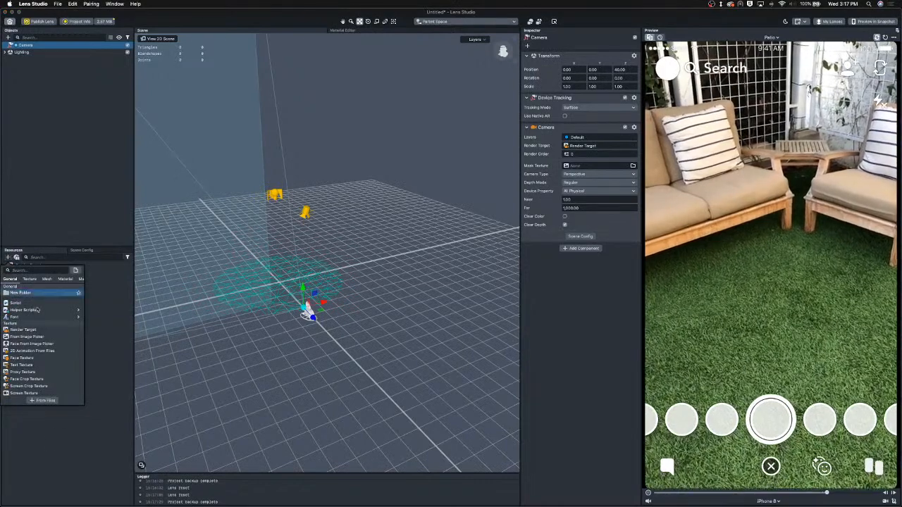
left_click(22, 329)
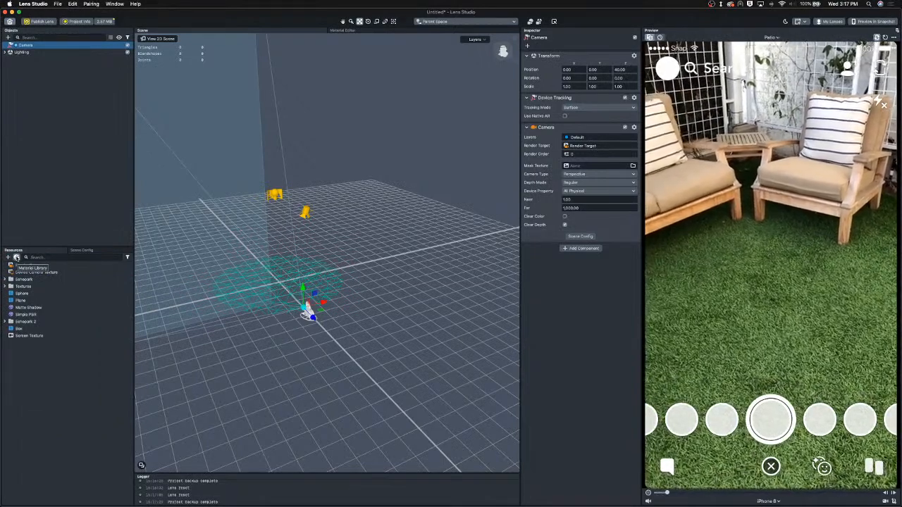
Step: Browse the Material Library and add the Jittering material to the project's resources
left_click(16, 257)
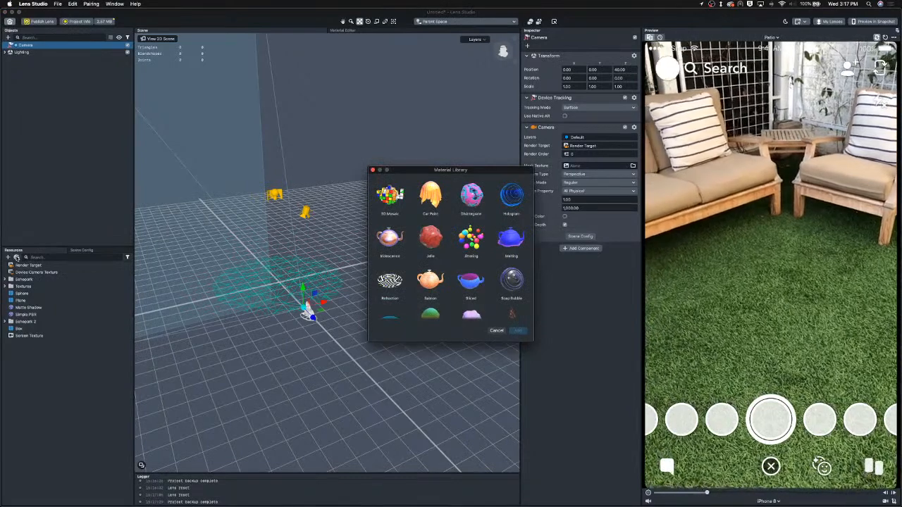
scroll(411, 242, "down", 2)
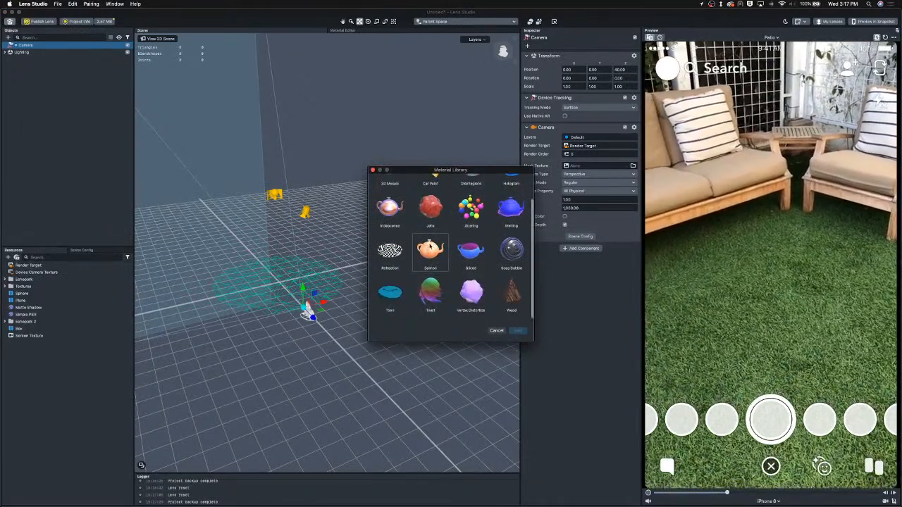
scroll(412, 242, "up", 2)
scroll(411, 242, "down", 2)
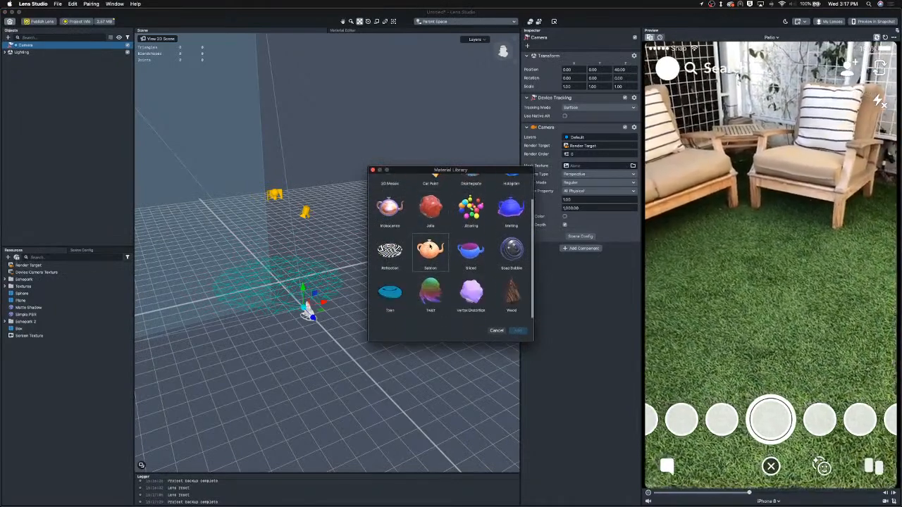
scroll(430, 245, "up", 2)
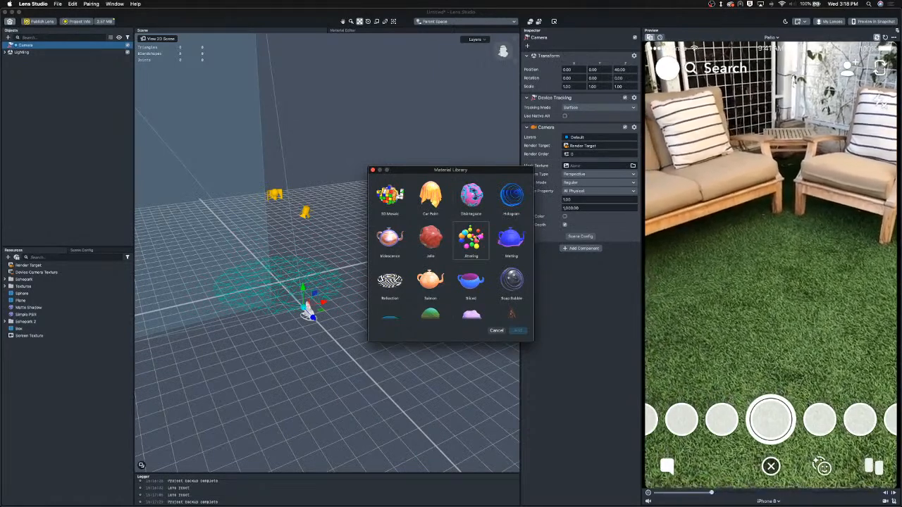
scroll(477, 239, "down", 2)
scroll(477, 239, "up", 2)
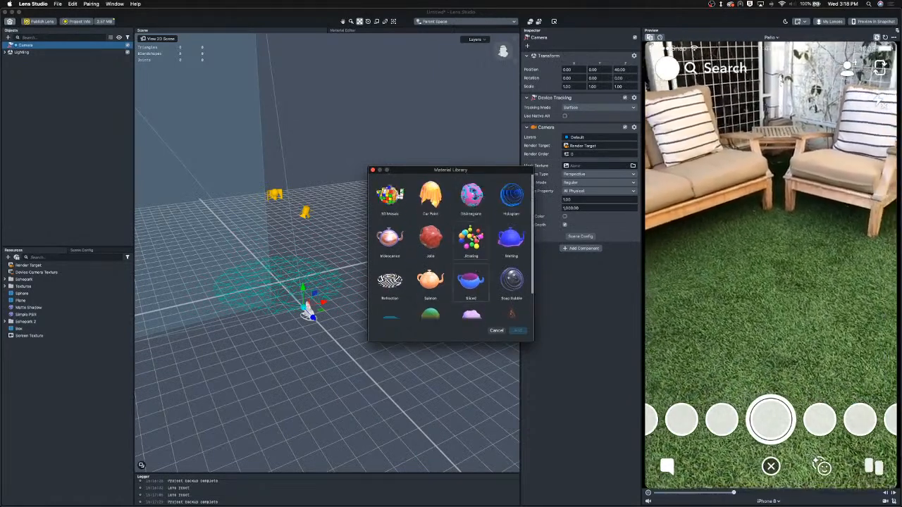
left_click(470, 238)
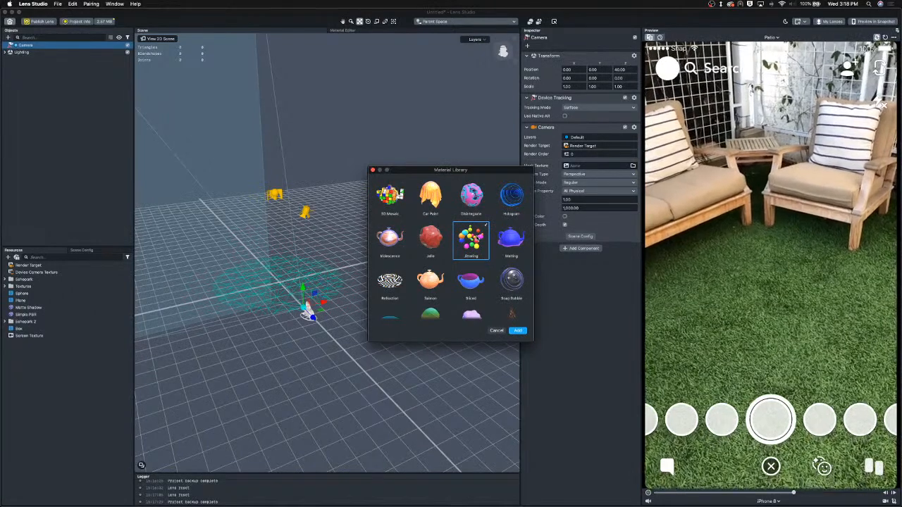
left_click(518, 331)
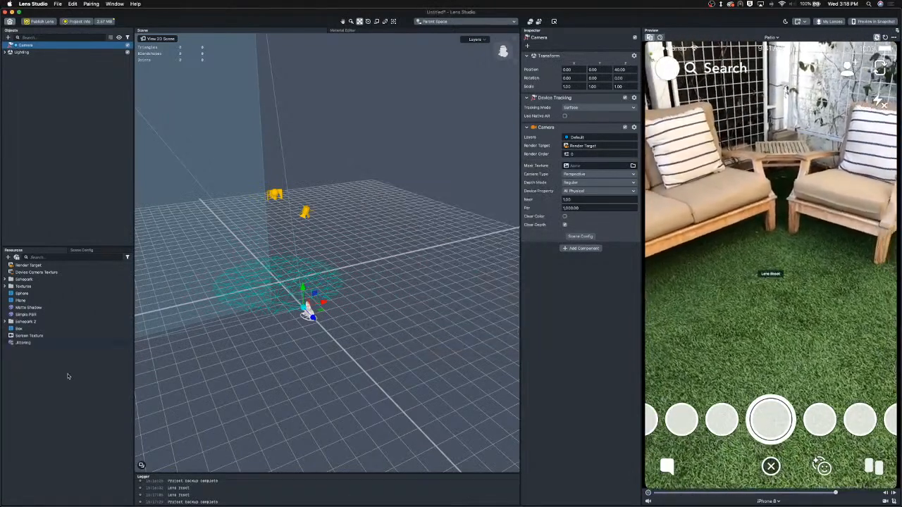
Step: Add a sphere mesh object to the scene
left_click(8, 37)
scroll(23, 139, "down", 2)
mouse_move(25, 140)
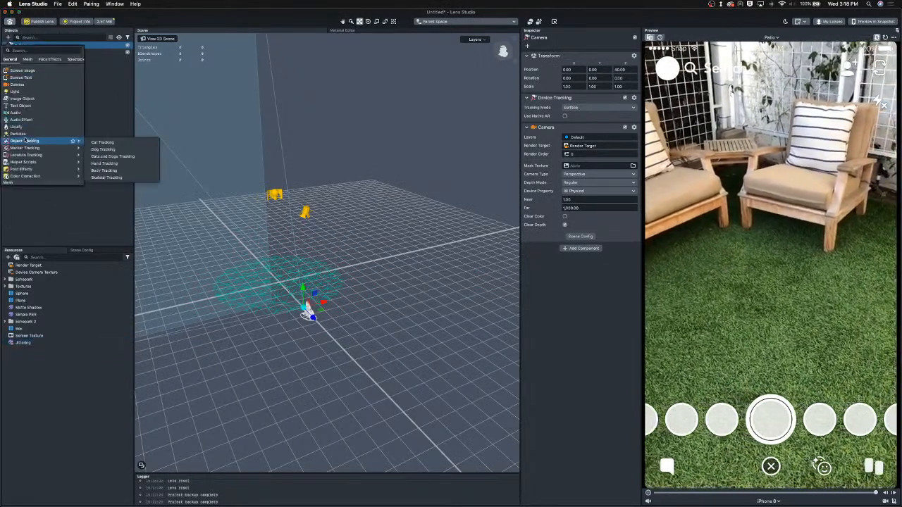
type("duplicat")
key("BackSpace")
key("BackSpace")
key("BackSpace")
key("BackSpace")
type("sp")
key("Return")
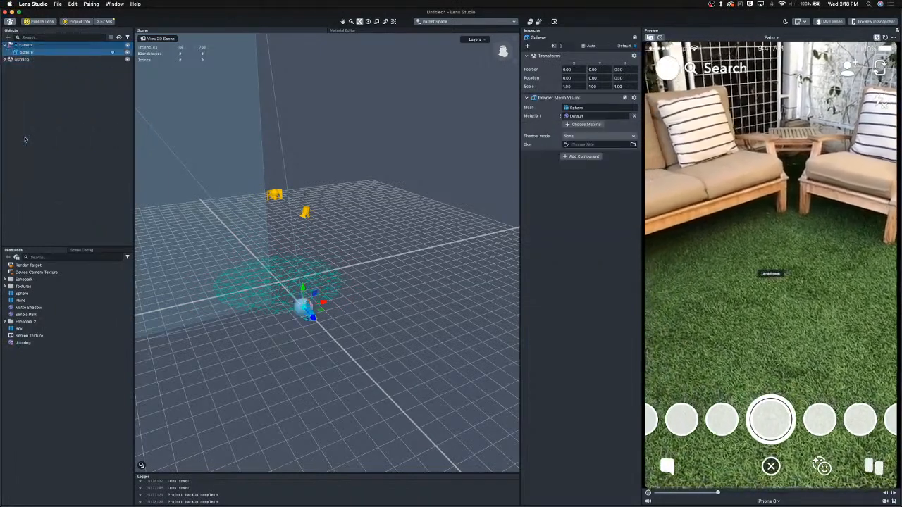
Step: Unparent the sphere from the camera and reposition it with Z at 0 and slightly higher along its Y axis
left_click_drag(28, 53, 17, 120)
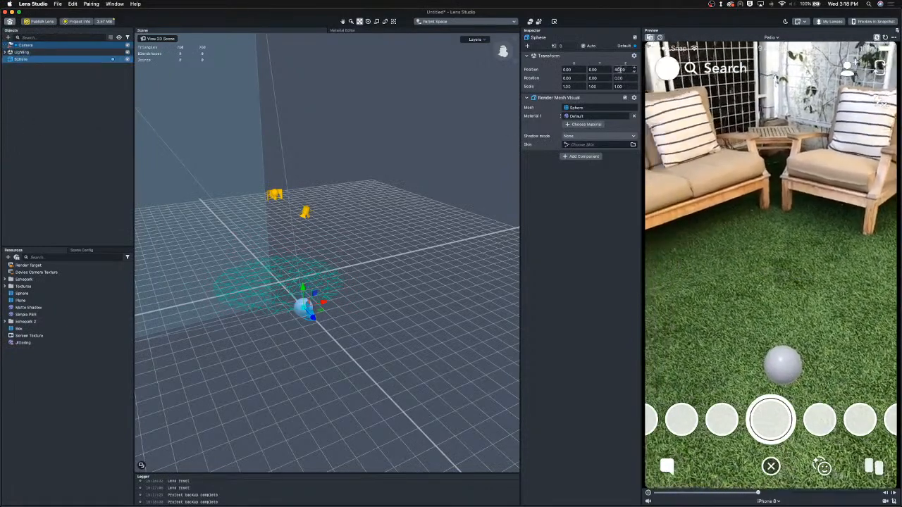
type("0")
key("Return")
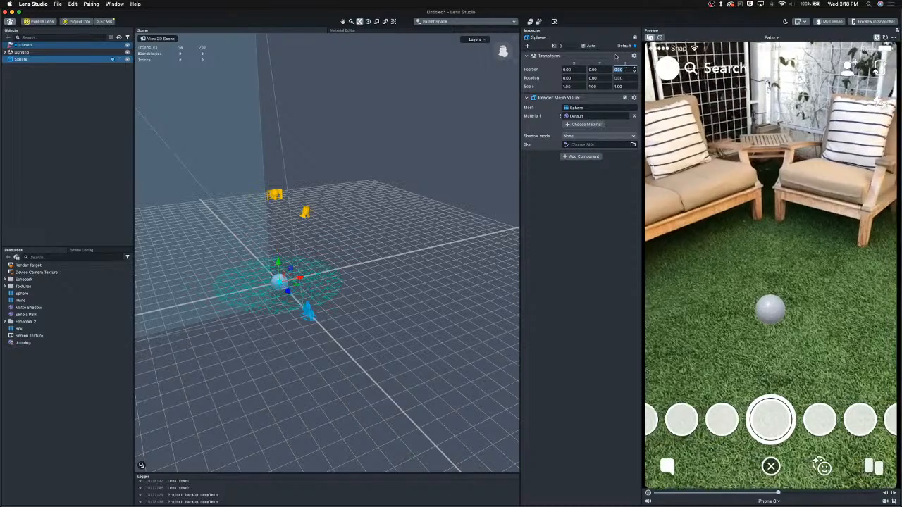
left_click_drag(279, 263, 281, 252)
Step: Replace the sphere's default material with the Jittering material
left_click(28, 342)
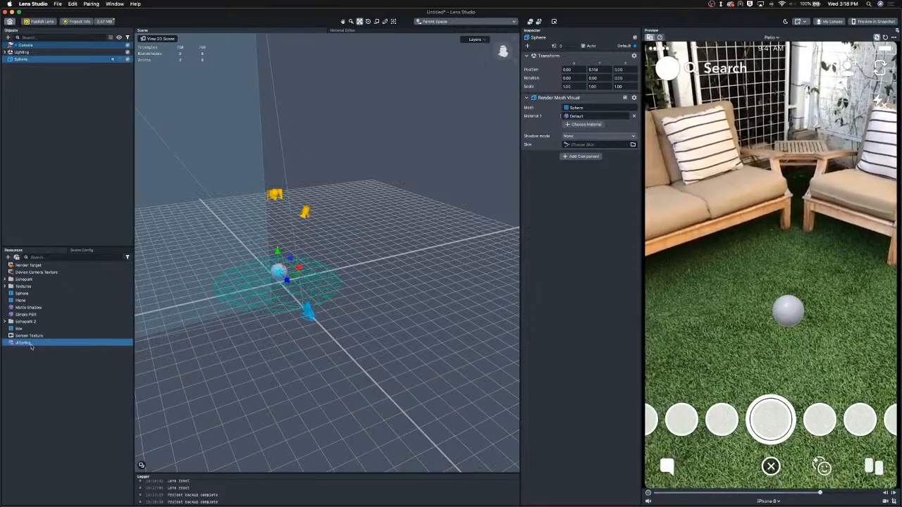
left_click(41, 368)
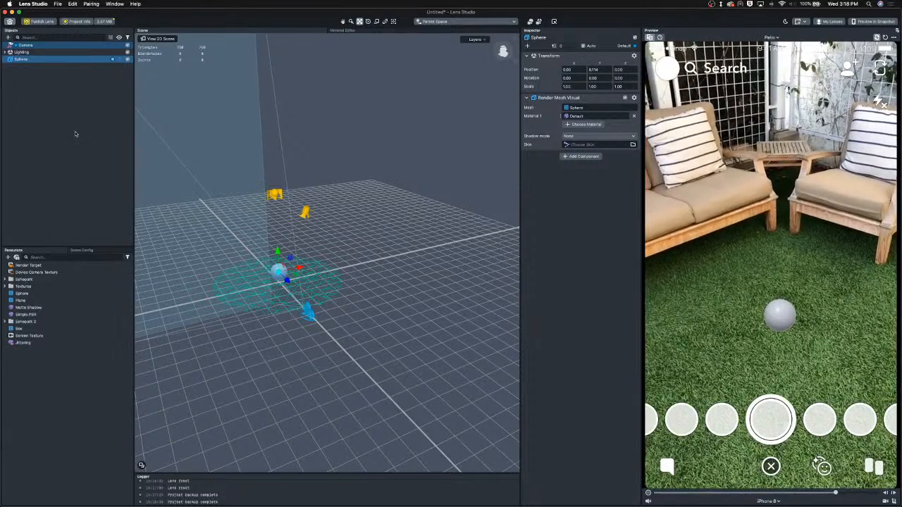
left_click_drag(28, 342, 579, 116)
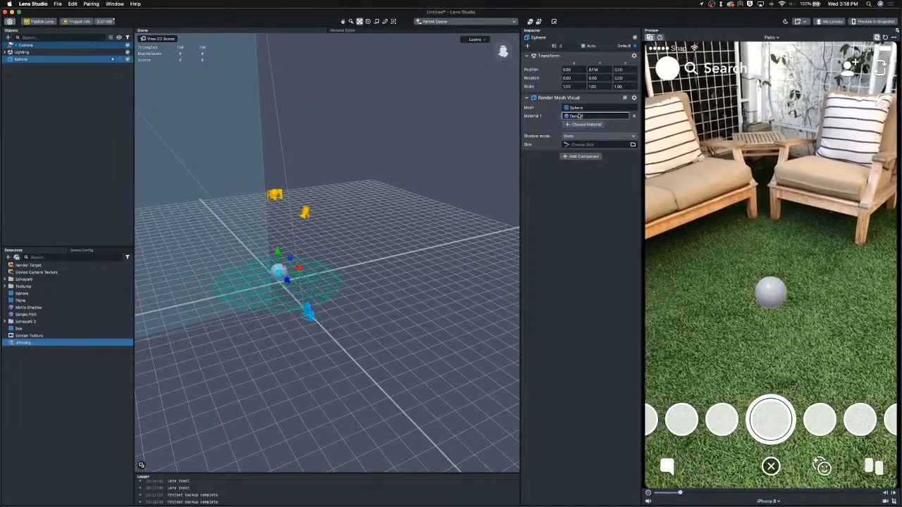
left_click_drag(578, 115, 578, 115)
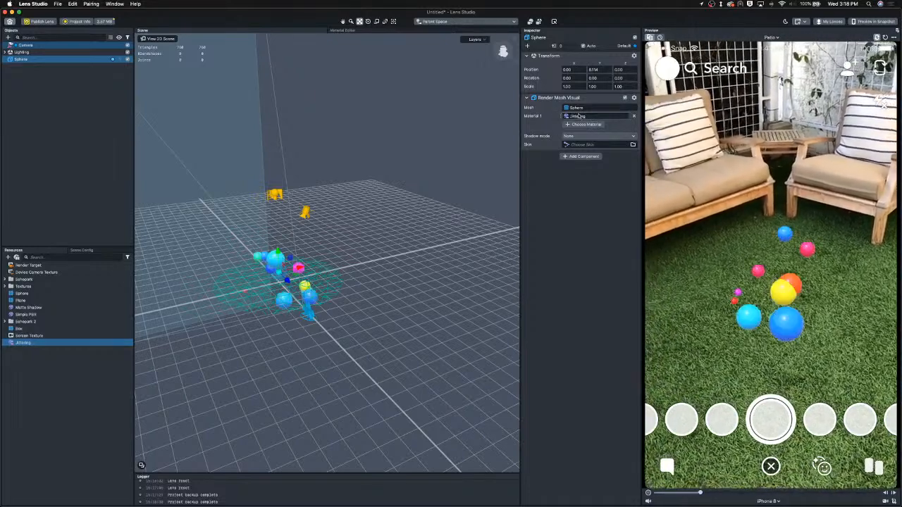
left_click(66, 78)
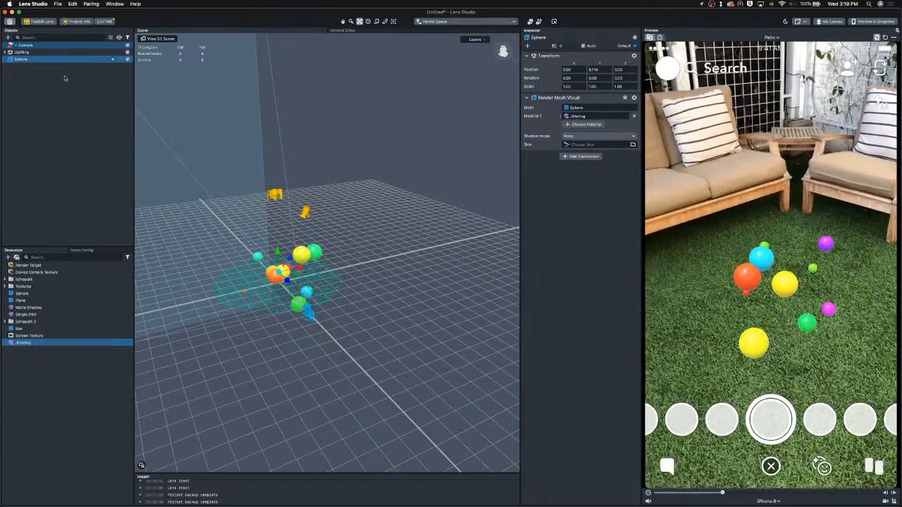
Step: Set the Jittering material's Instance Count to 1000
left_click(28, 61)
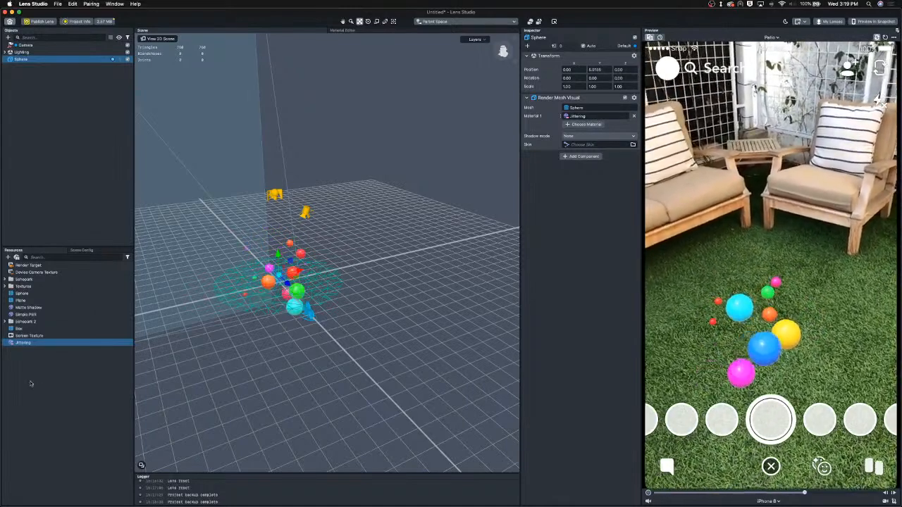
left_click(24, 336)
left_click(20, 344)
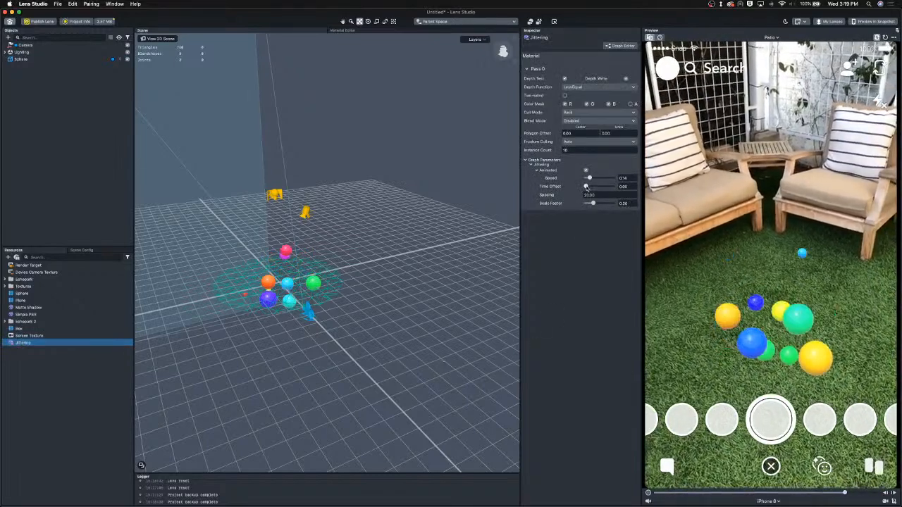
left_click(577, 151)
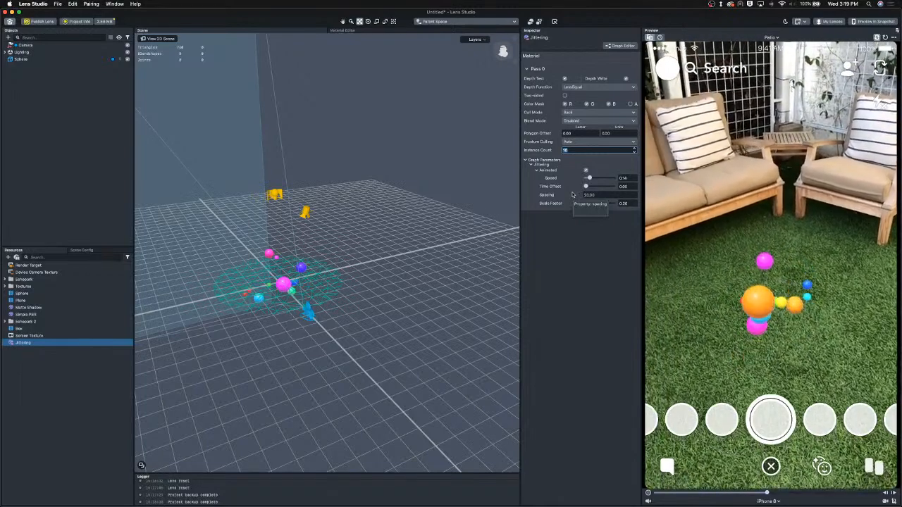
left_click(19, 83)
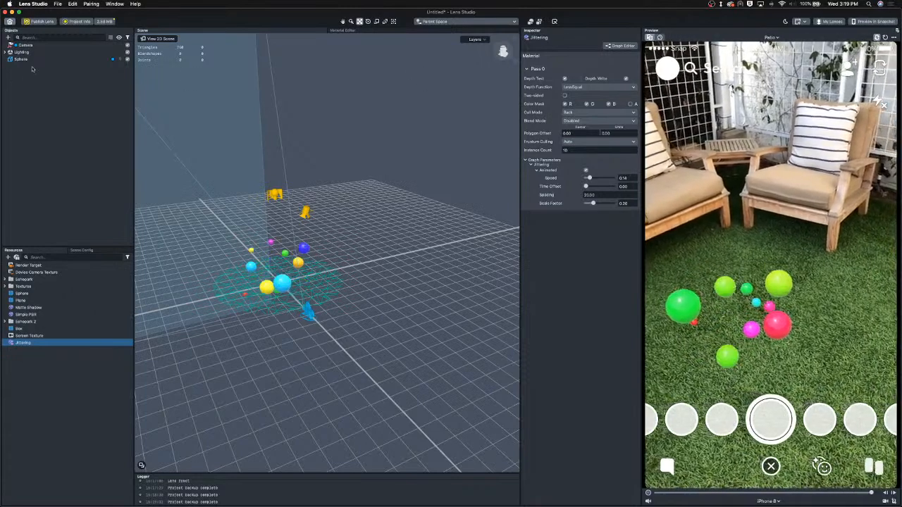
left_click(572, 150)
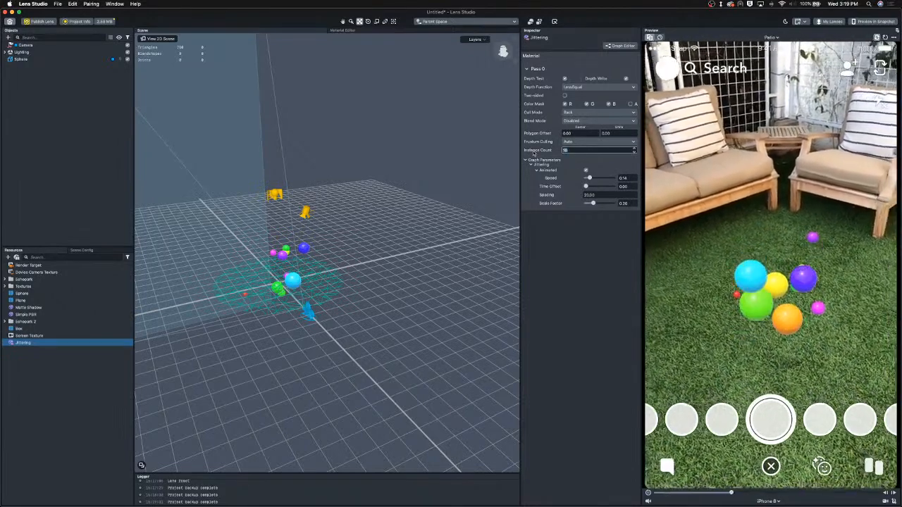
type("1000")
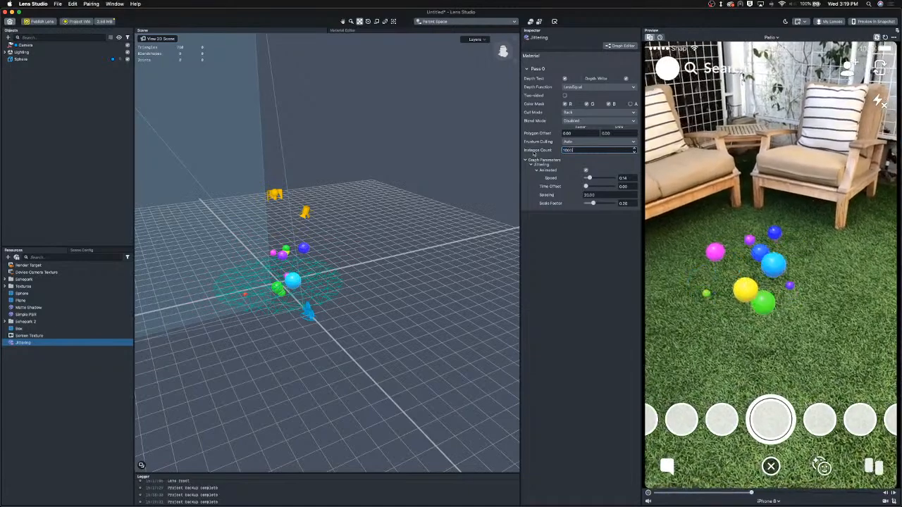
key("Return")
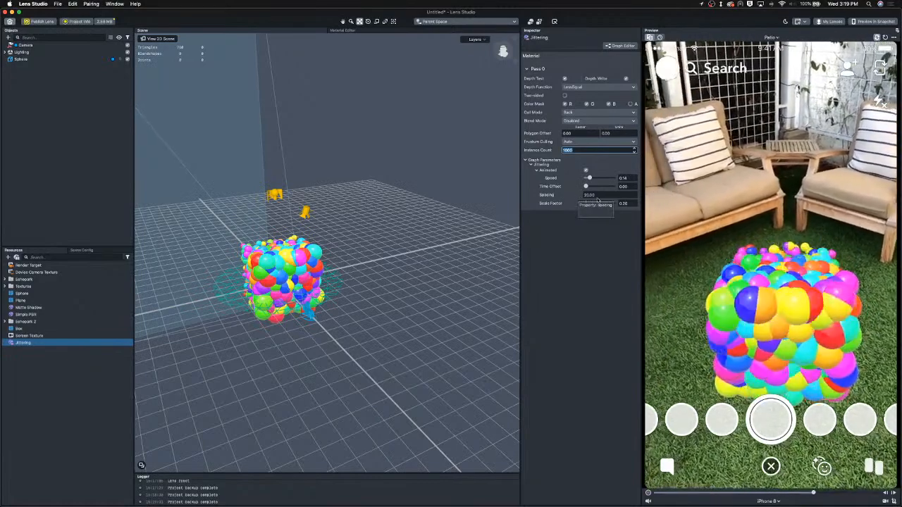
Step: Widen the Jittering material's Spacing to 100 and further to 200
left_click(592, 196)
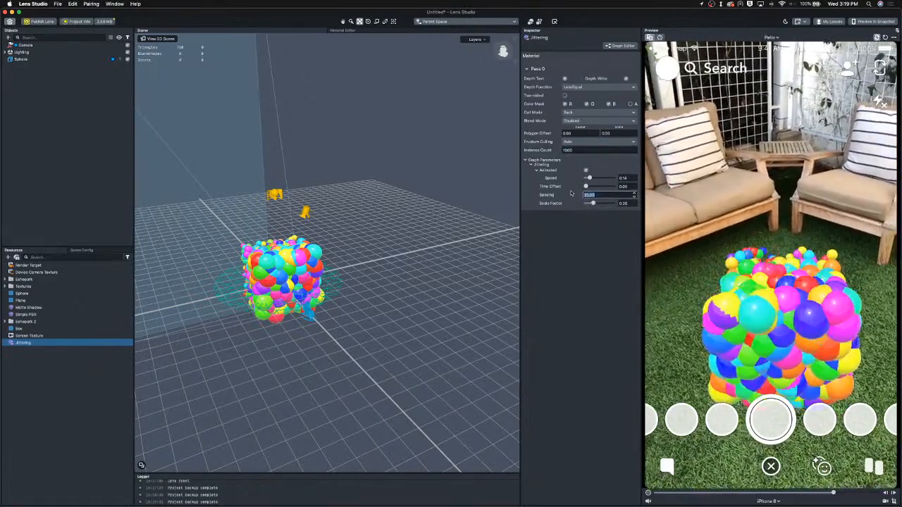
type("100")
key("Return")
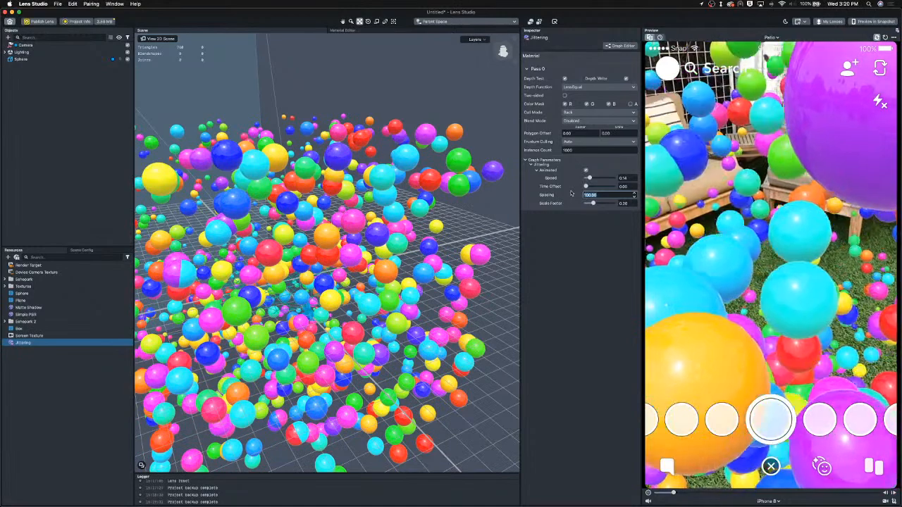
type("200")
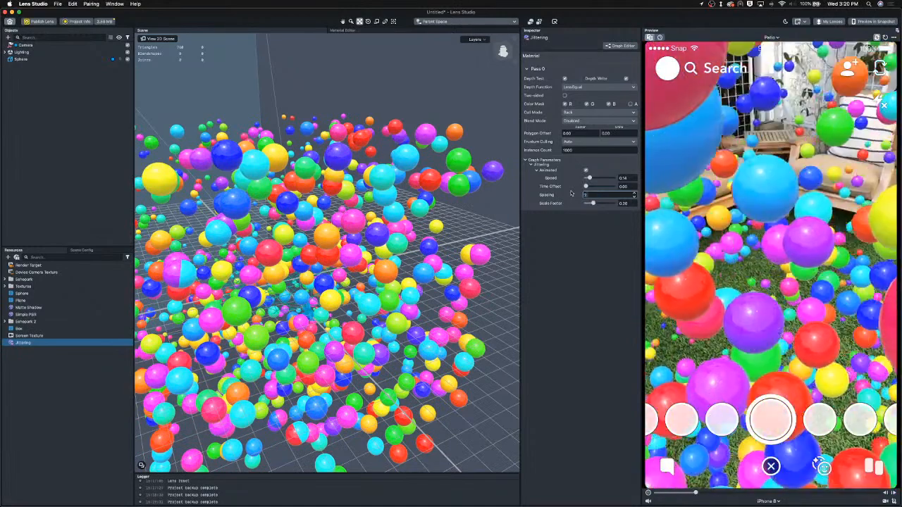
key("Return")
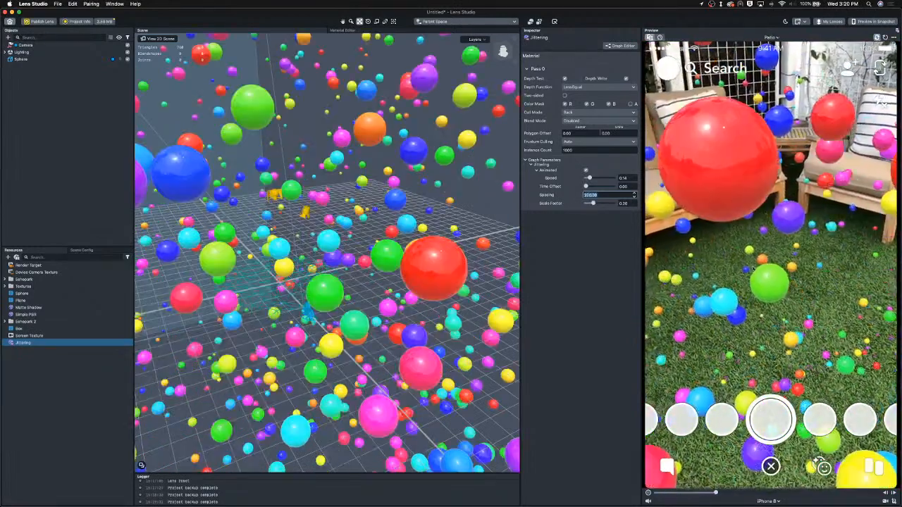
Step: Move the sphere sideways in the negative X direction, out of the camera's view
left_click(380, 180)
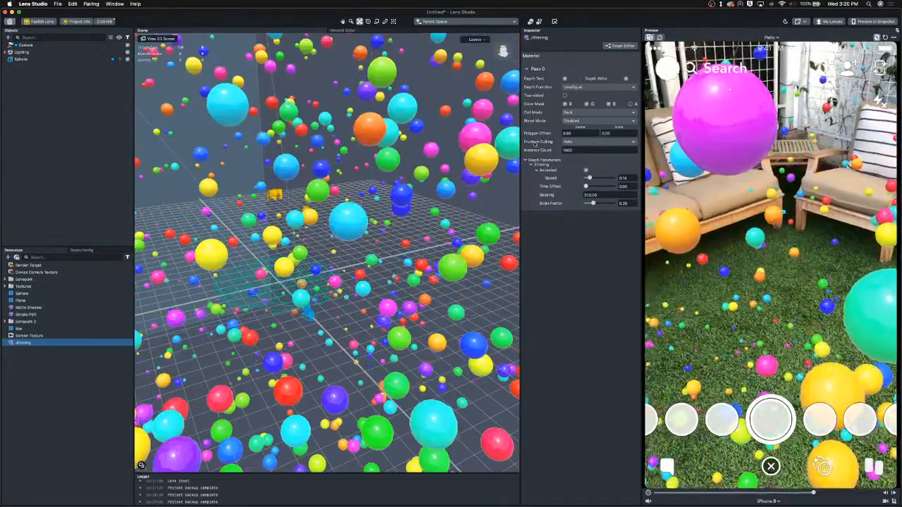
left_click(20, 59)
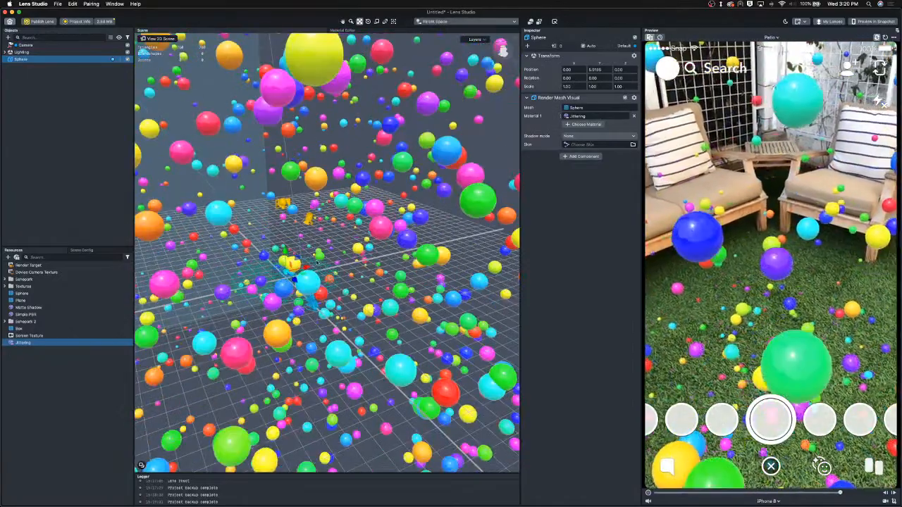
left_click_drag(309, 270, 227, 283)
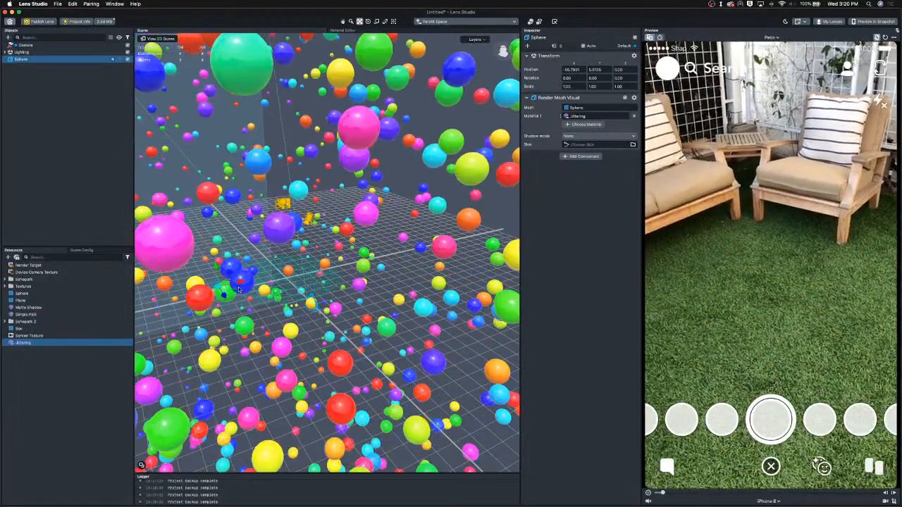
Step: Set the Jittering material's Frustum Culling to Extend with a Bounds Padding of 1000
left_click(41, 343)
left_click(41, 343)
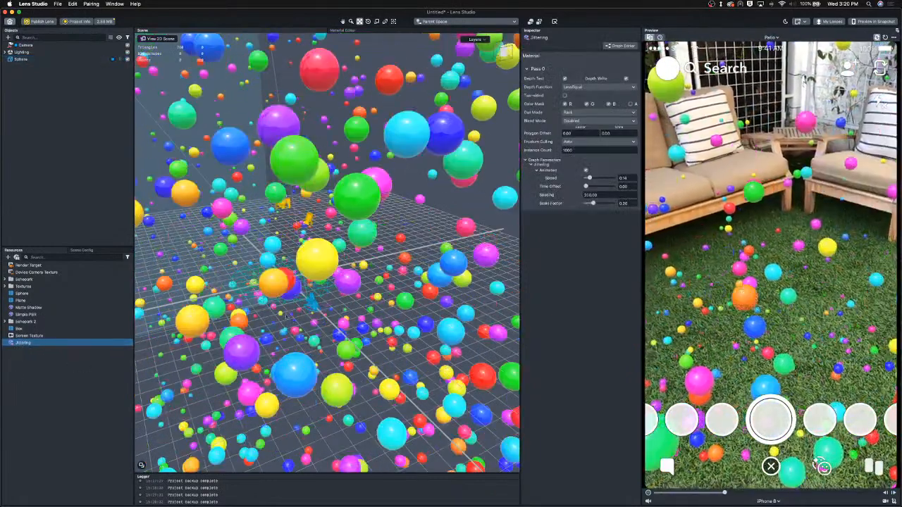
left_click(34, 61)
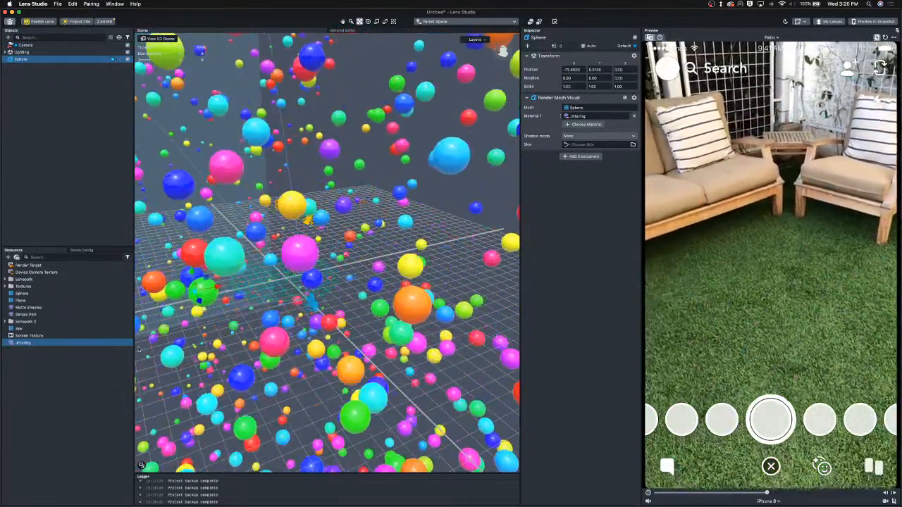
left_click(26, 343)
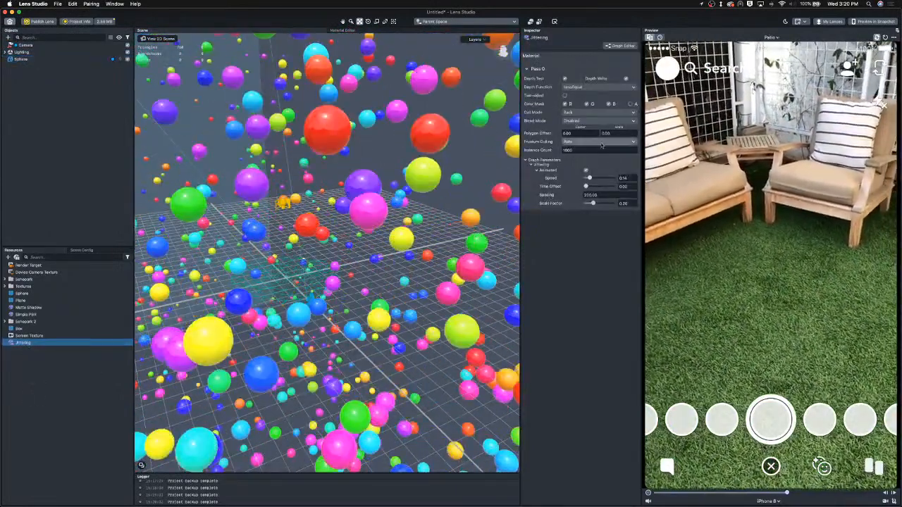
left_click(576, 142)
left_click(576, 150)
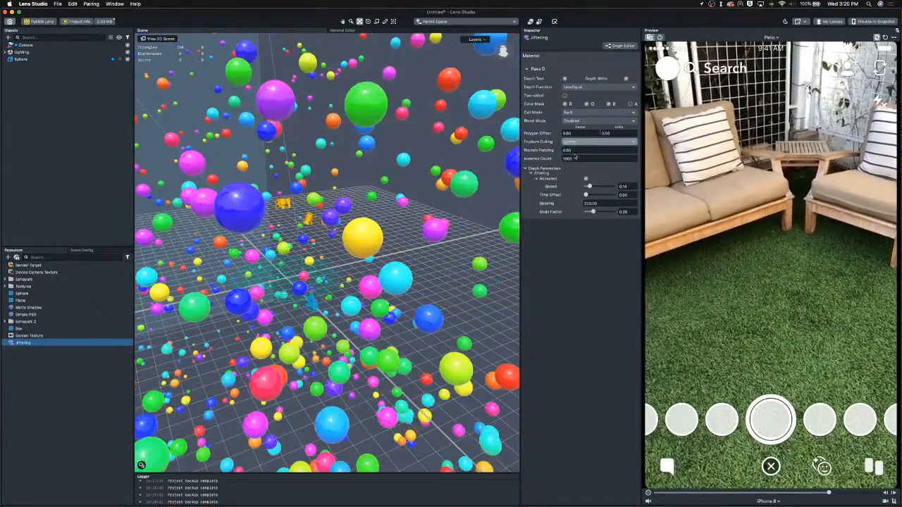
left_click(575, 150)
type("1000")
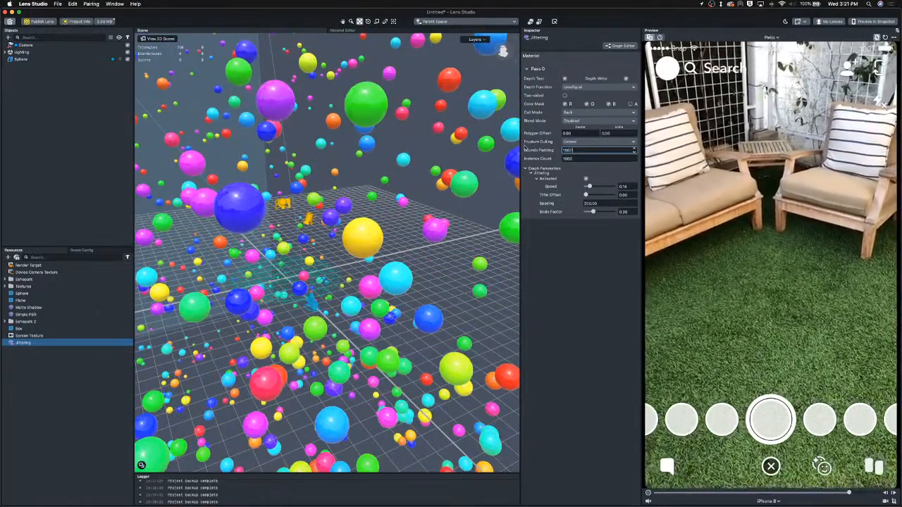
key("Return")
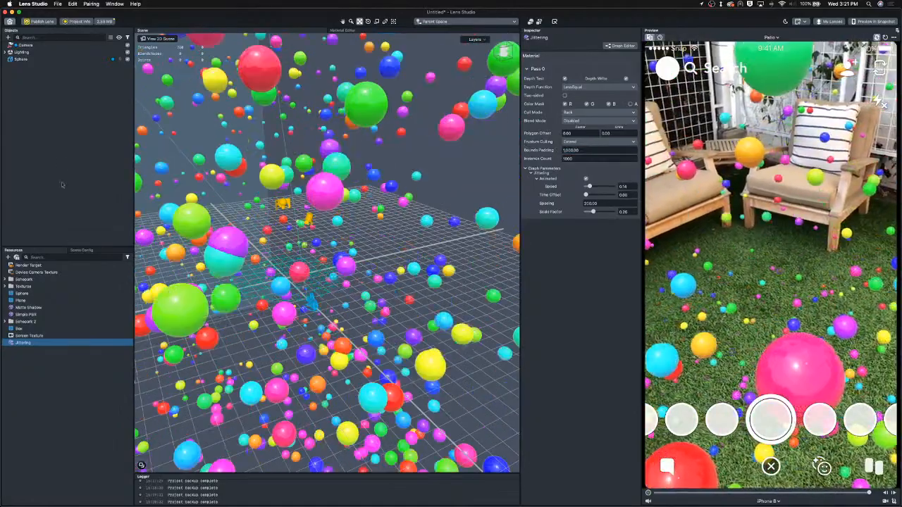
Step: Move the sphere farther along negative X and back into the camera's view, to an X position of about 27
left_click(28, 59)
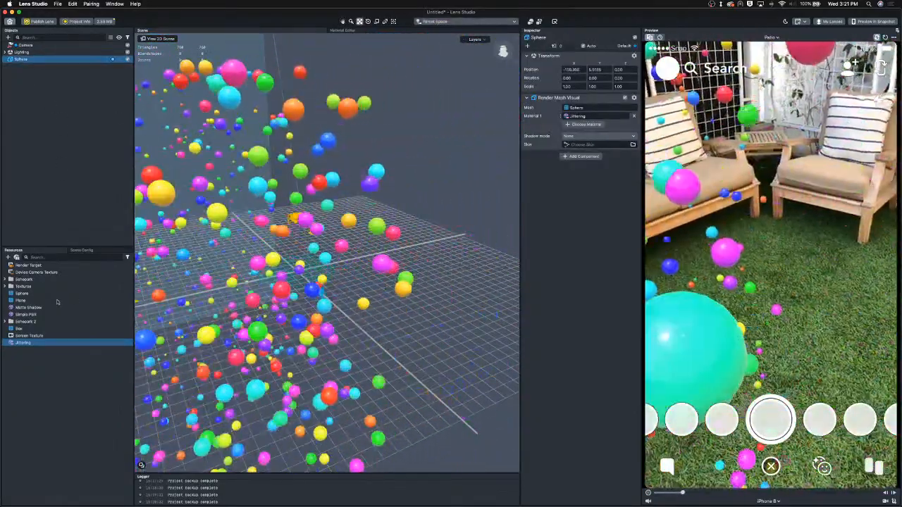
left_click_drag(58, 301, 342, 253)
scroll(415, 265, "down", 5)
scroll(414, 267, "down", 3)
scroll(342, 254, "up", 6)
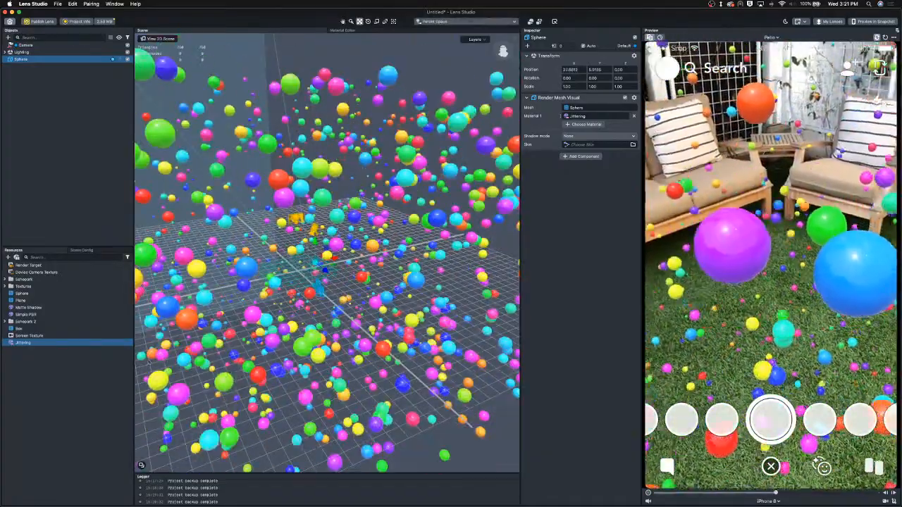
Step: Open the Jittering material's settings and its Instance Count value
left_click(47, 370)
left_click(36, 337)
left_click(34, 342)
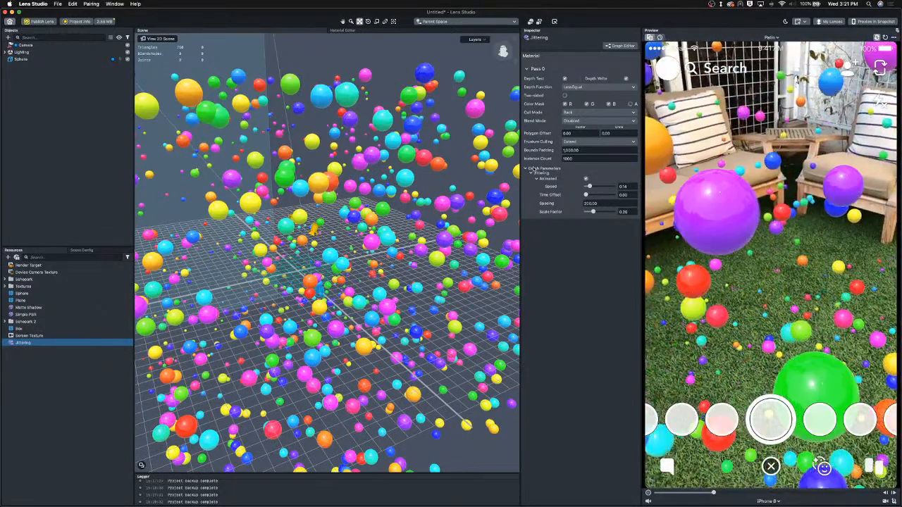
left_click(574, 159)
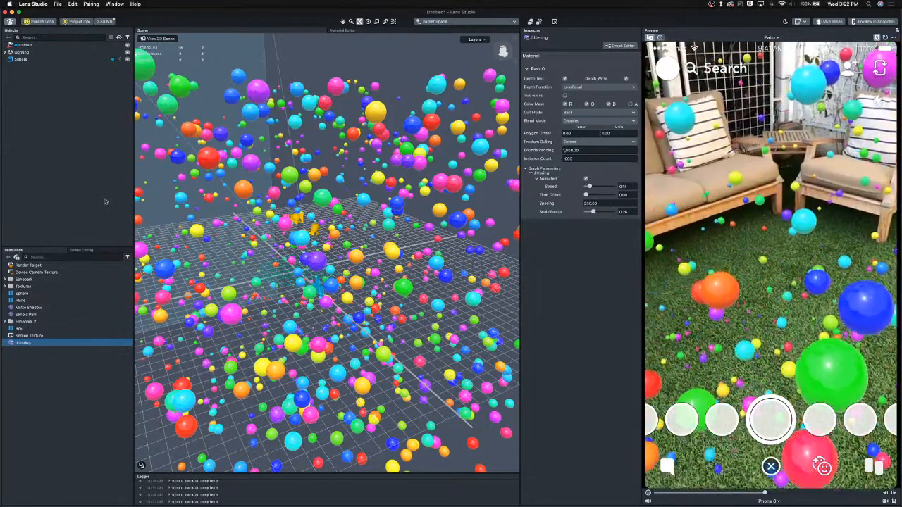
Step: Delete the Sphere object from the scene
left_click(23, 60)
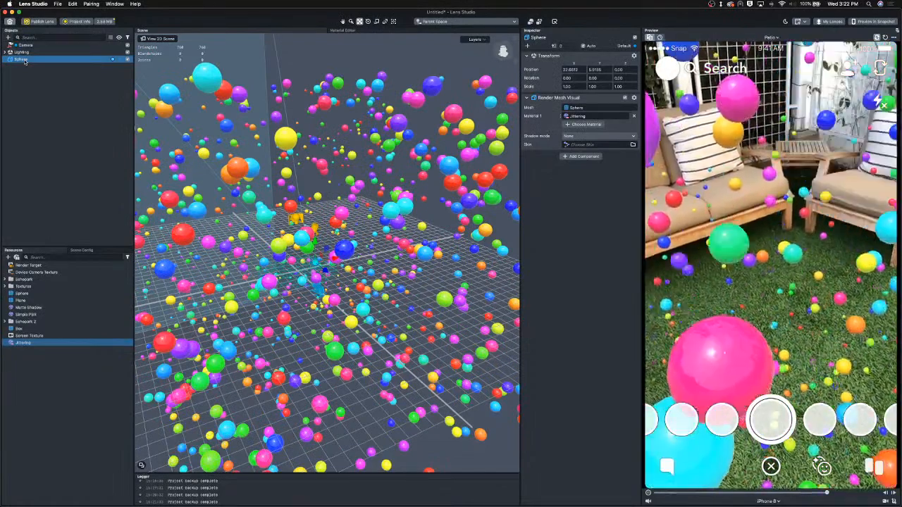
key("Delete")
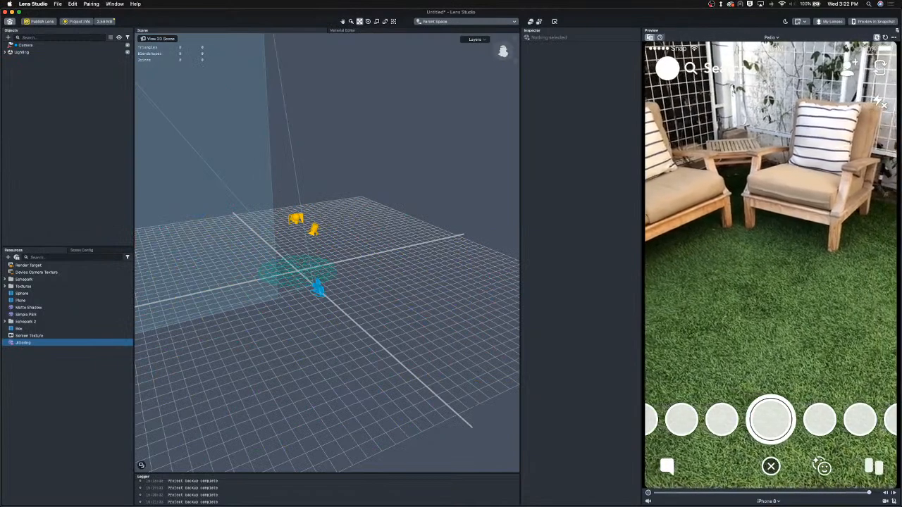
Step: Switch to Safari, open the Lens Studio website from the frequently visited sites, and enlarge the browser window
left_click_drag(493, 506, 572, 135)
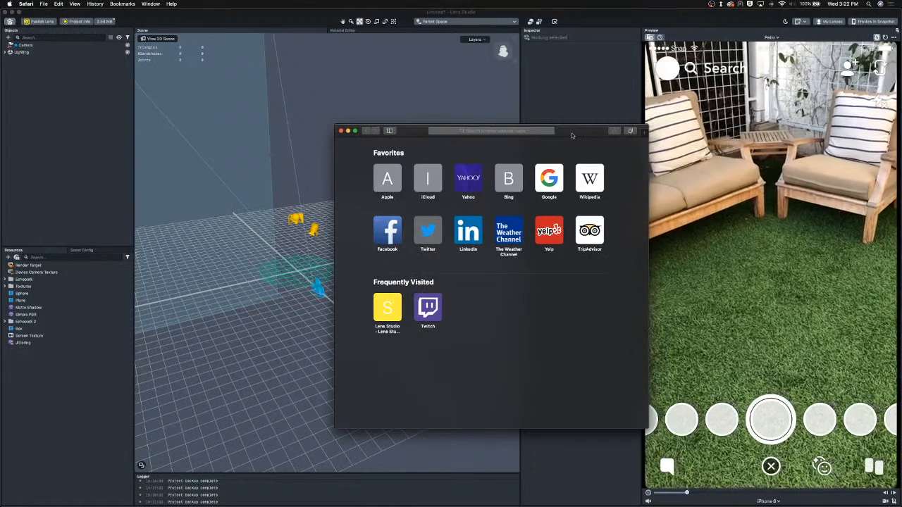
left_click(394, 306)
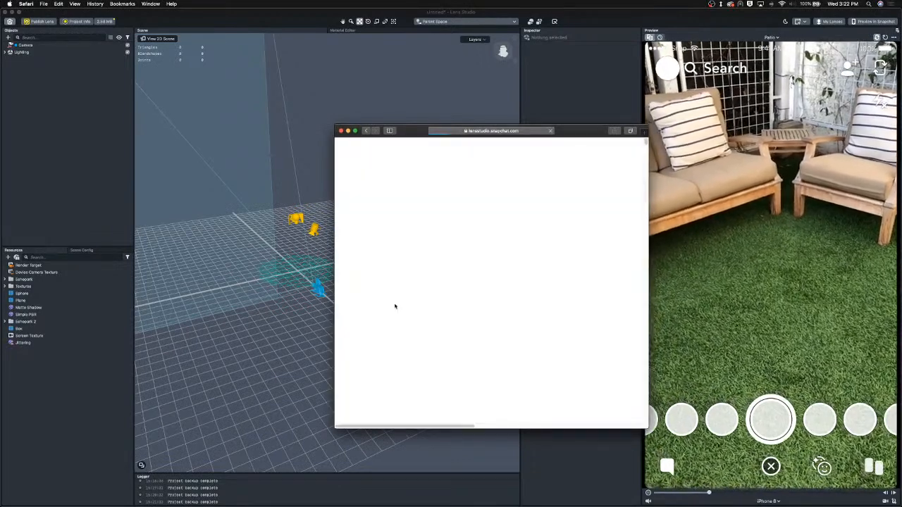
left_click_drag(647, 125, 756, 59, "alt")
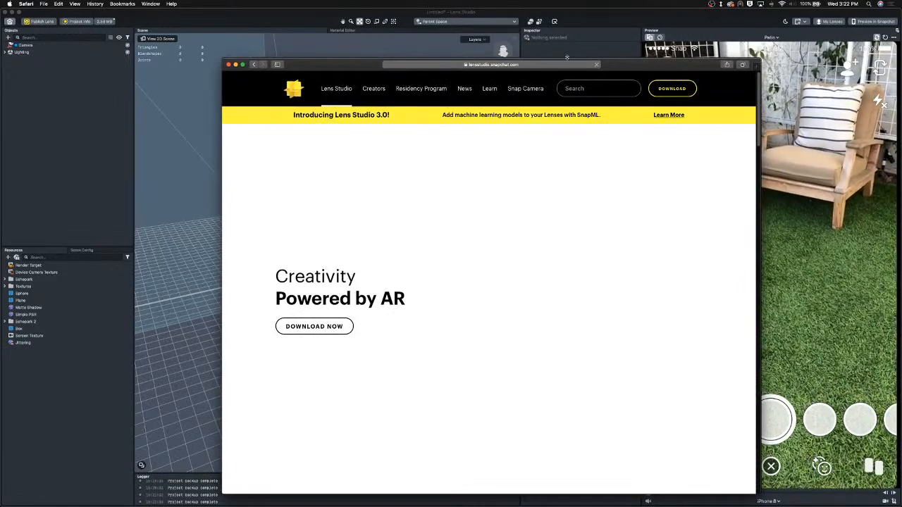
left_click_drag(627, 61, 603, 42)
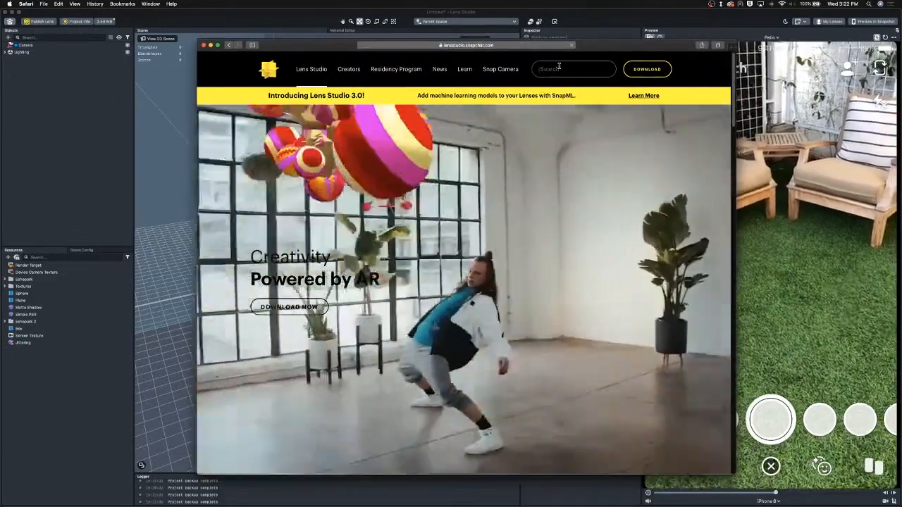
Step: Search the Lens Studio website for "Procedural textures"
left_click(558, 66)
type("pro")
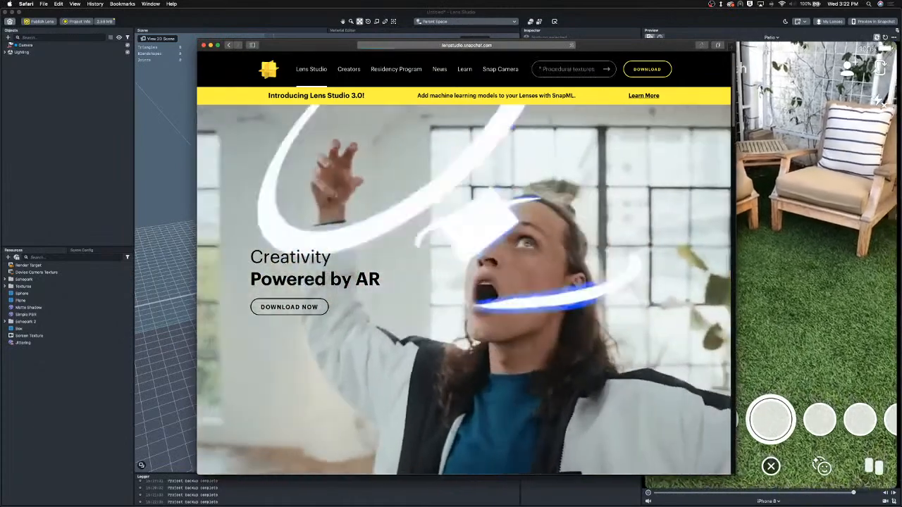
key("Return")
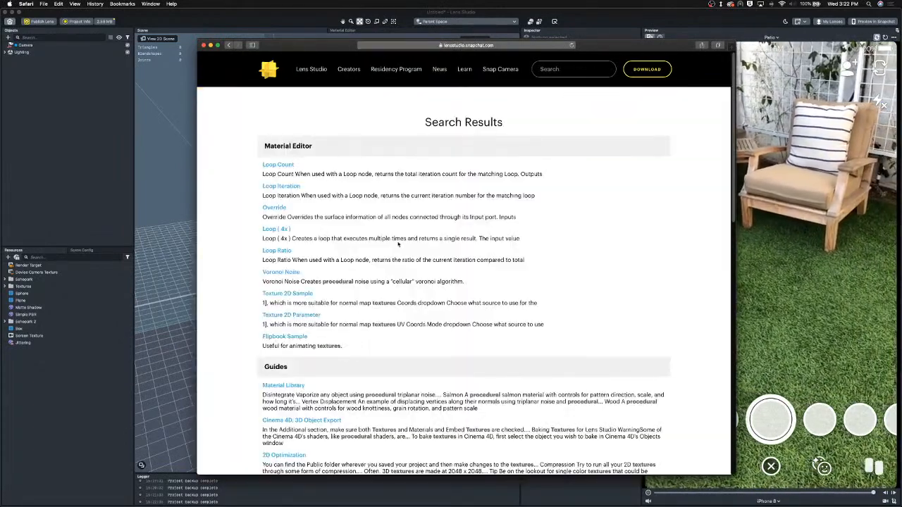
Step: Find the ProceduralTextureProvider entry among the API search results and open its documentation page
scroll(398, 244, "down", 10)
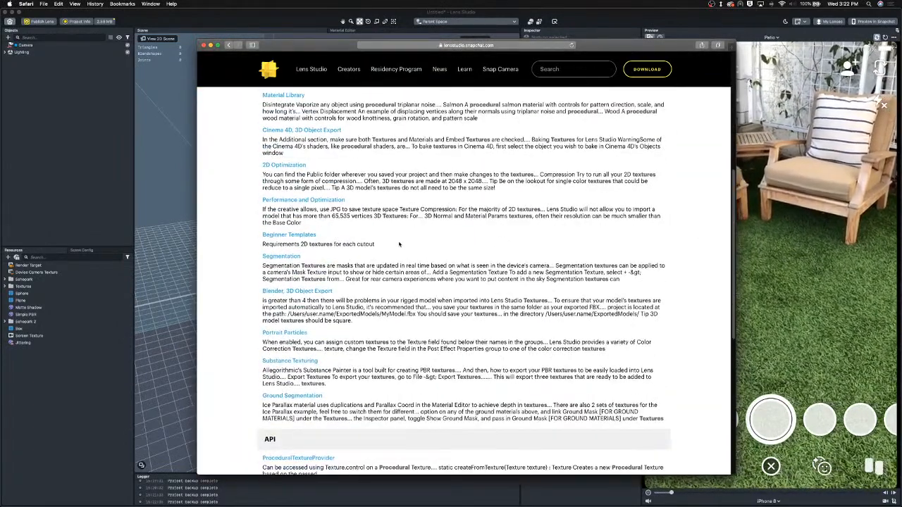
scroll(398, 245, "down", 7)
left_click(576, 68)
left_click(512, 69)
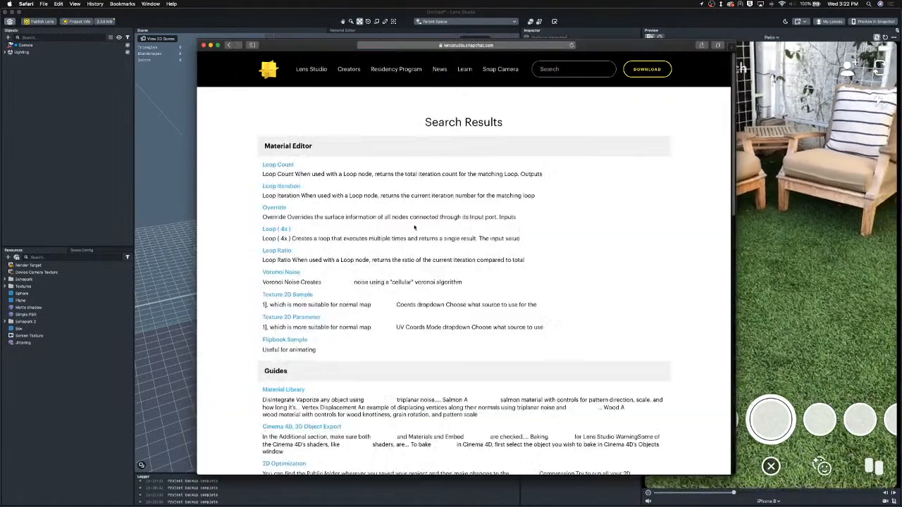
scroll(326, 223, "down", 15)
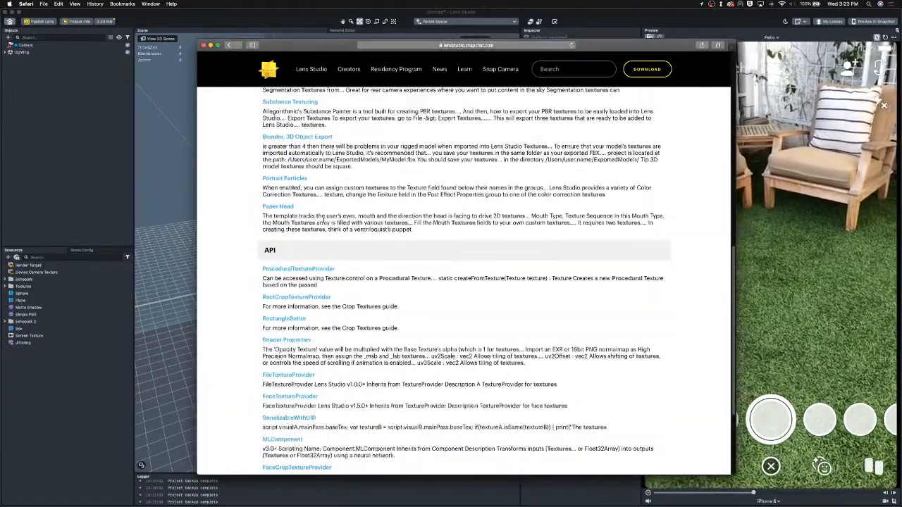
scroll(326, 222, "down", 5)
left_click(307, 171)
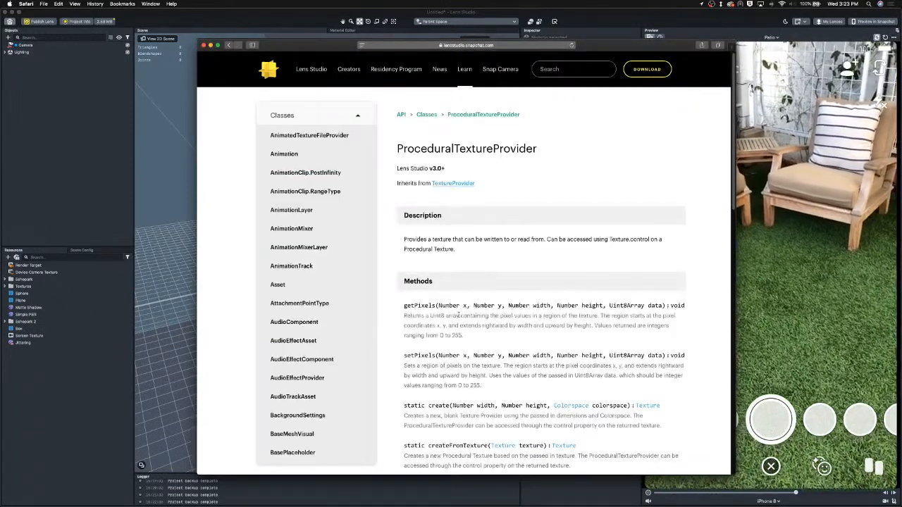
Step: Copy the entire example script from the Examples section of the ProceduralTextureProvider page
scroll(459, 315, "down", 3)
scroll(459, 315, "down", 8)
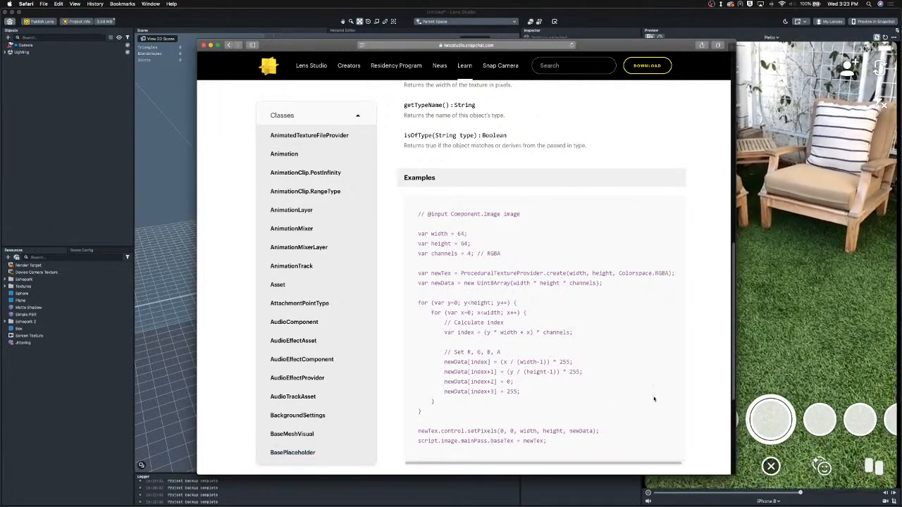
left_click_drag(563, 441, 413, 215)
key("super+c")
Step: Switch back to Lens Studio and add a new Script to the project's resources
left_click(62, 377)
right_click(56, 378)
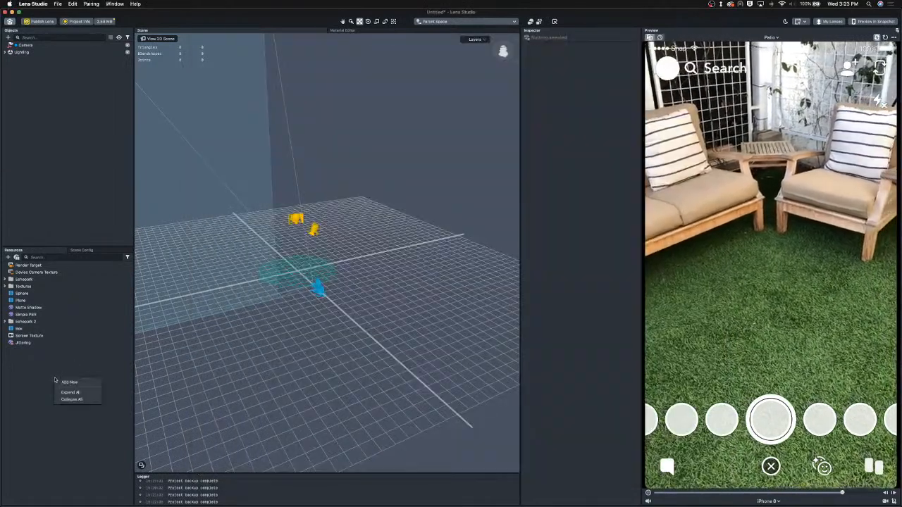
left_click(74, 383)
type("scr")
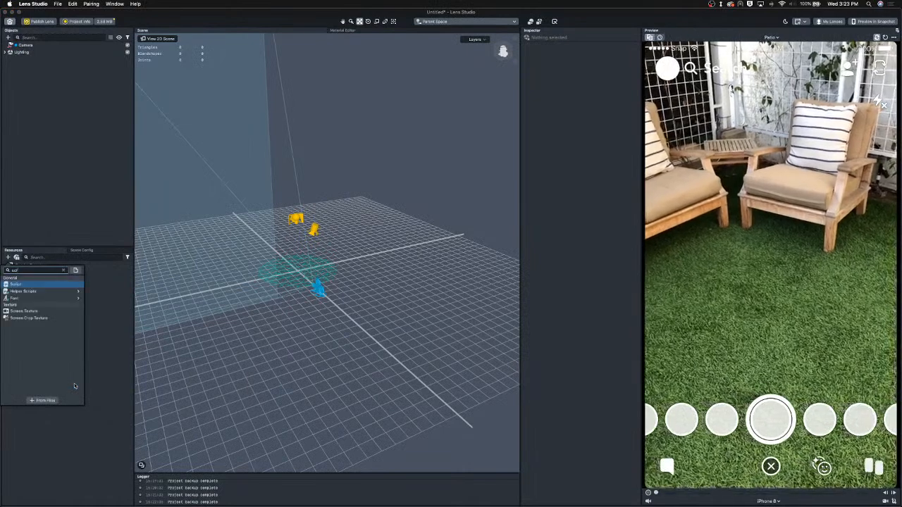
key("Return")
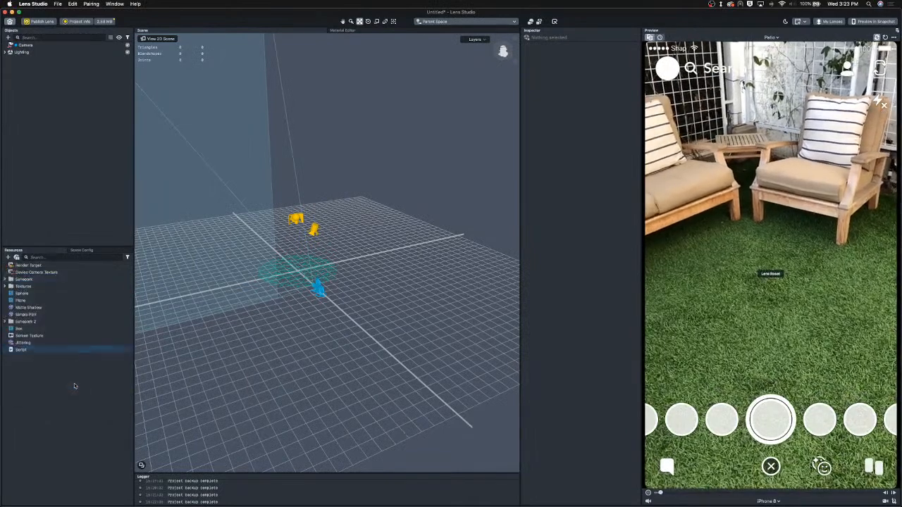
Step: Add a Screen Image object to the scene
left_click(11, 46)
left_click(8, 37)
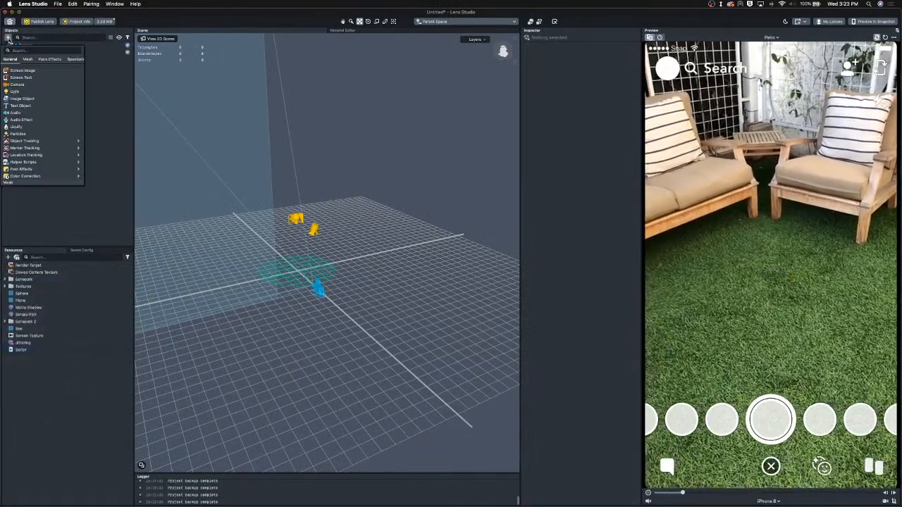
type("image")
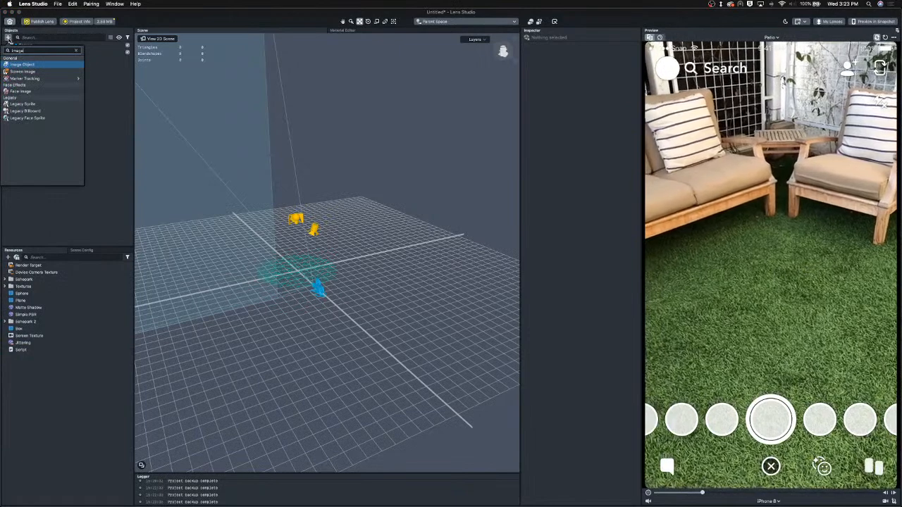
key("Down")
key("Return")
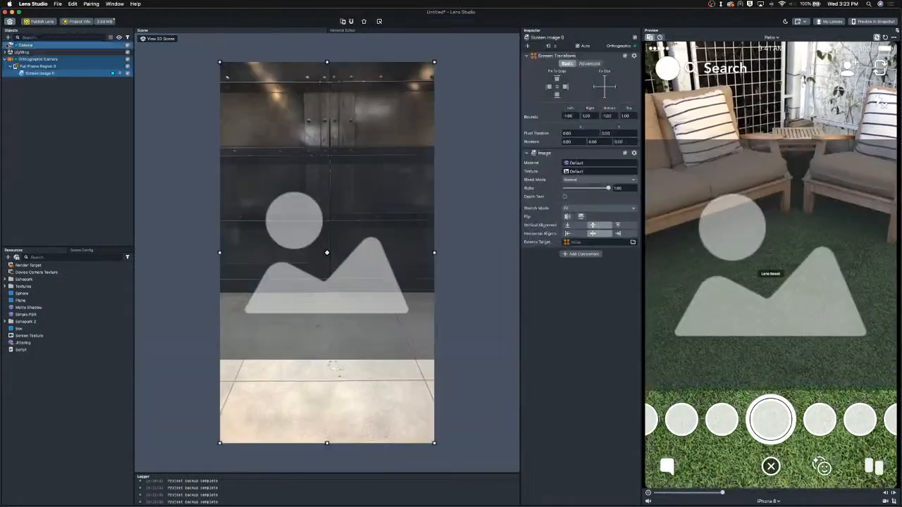
Step: Open the new script, replace its contents with the copied procedural texture example, and save it
double_click(24, 350)
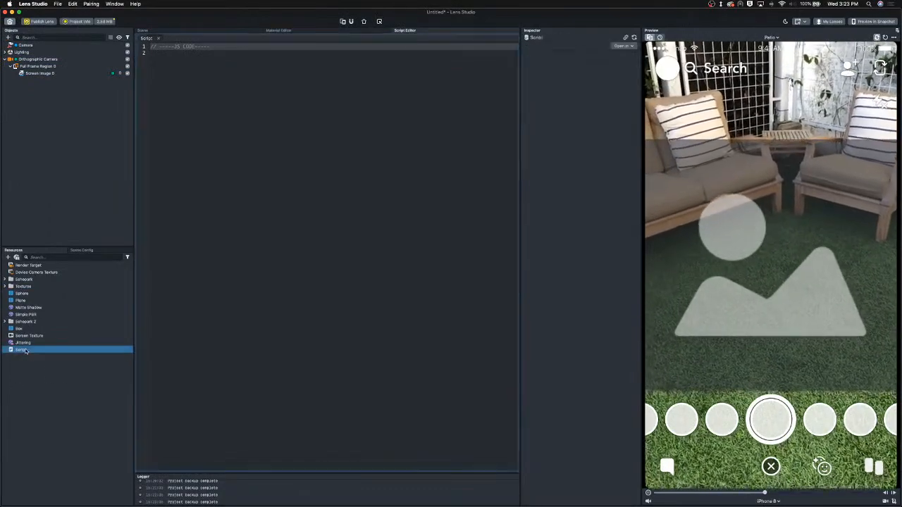
left_click(263, 87)
key("super+a")
key("super+v")
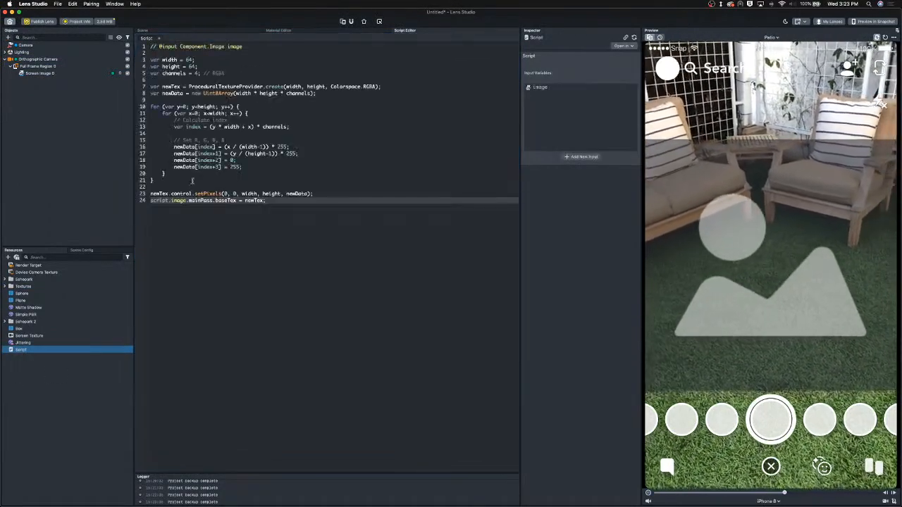
key("super+s")
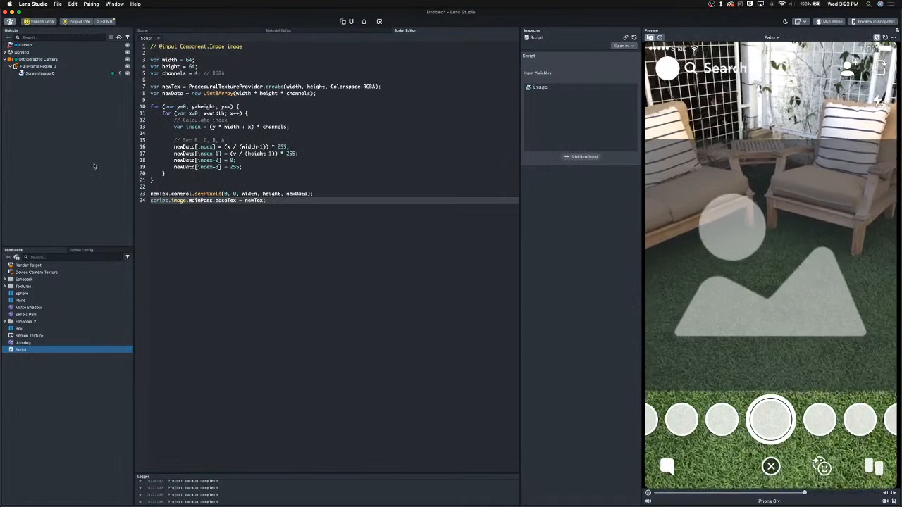
Step: Attach the script to the Screen Image object and assign that same object's image to the script's Image input
left_click(197, 33)
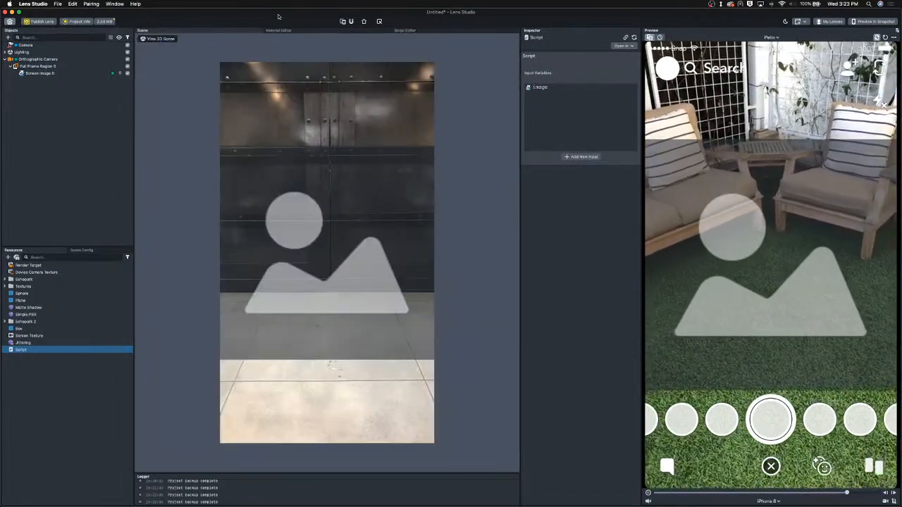
double_click(39, 73)
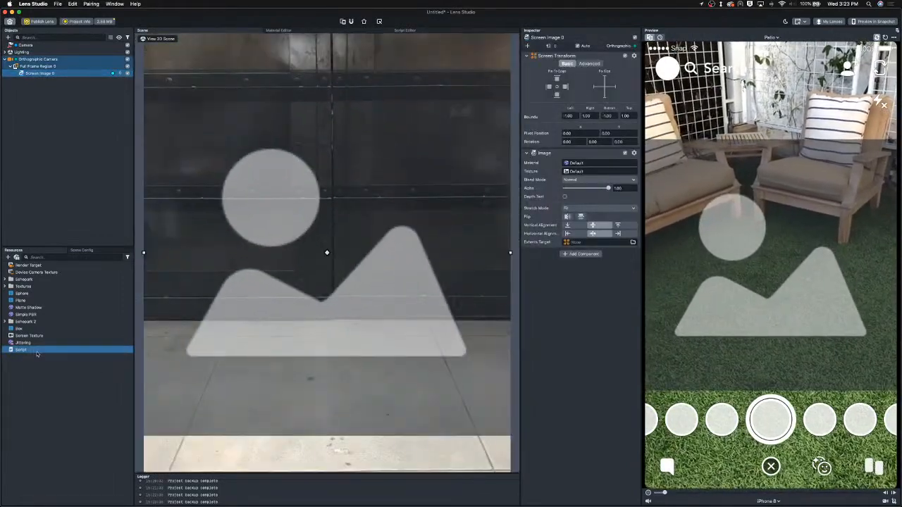
left_click_drag(38, 354, 567, 321)
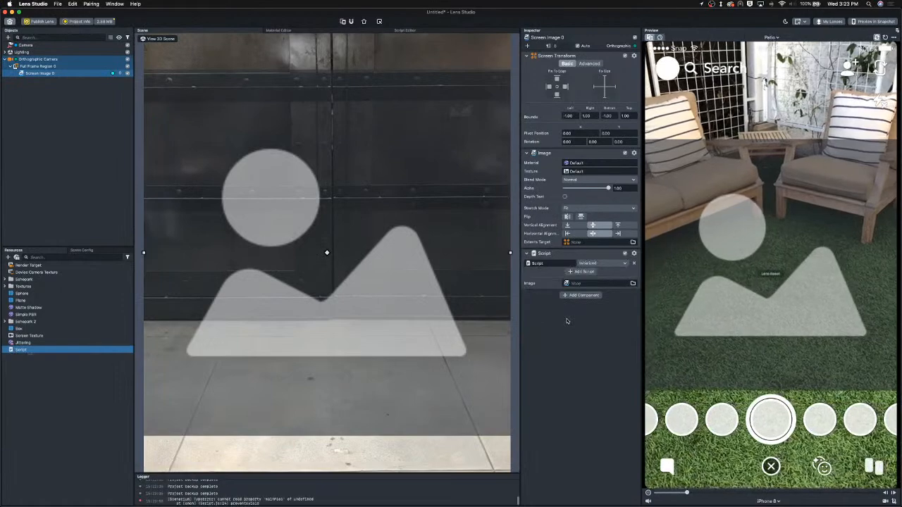
left_click_drag(33, 74, 582, 284)
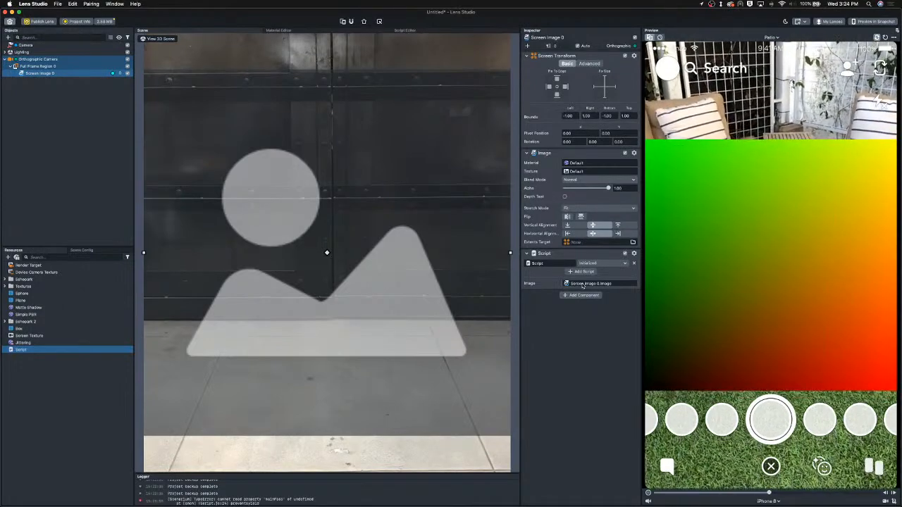
Step: In the script's pixel loop, set newData[index+1] to 0 and move its (y / (height-1)) * 255 expression to newData[index+2]
left_click(427, 31)
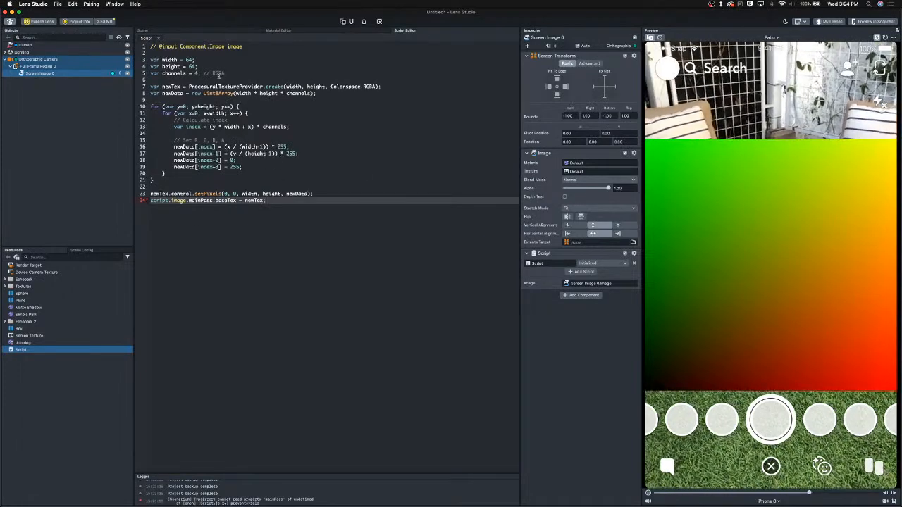
left_click_drag(150, 60, 197, 73)
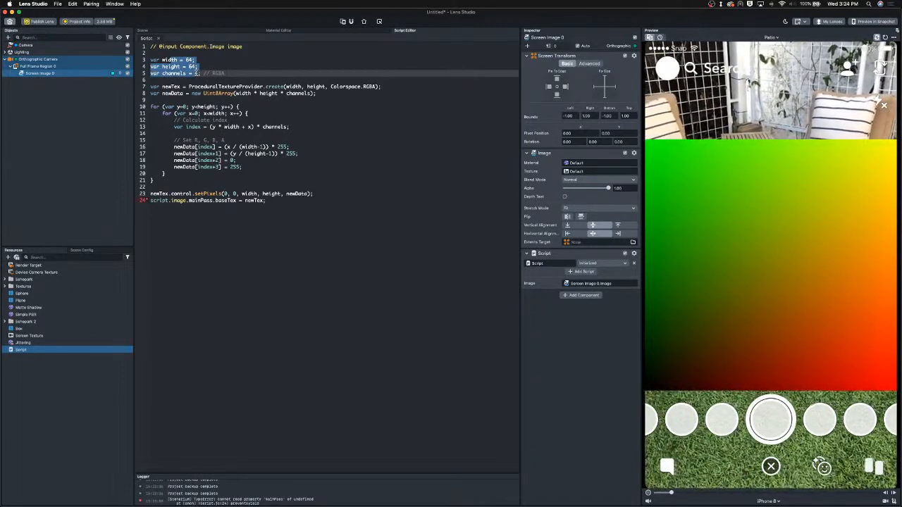
left_click_drag(181, 85, 251, 139)
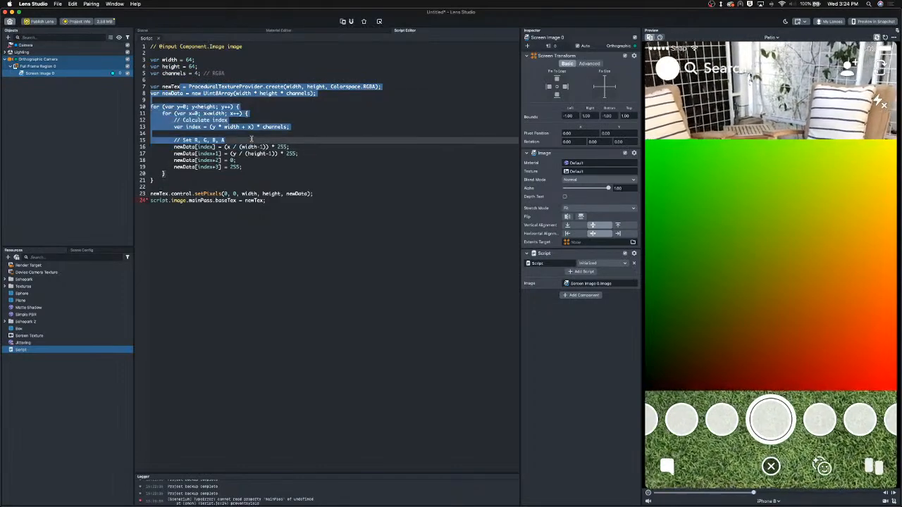
double_click(185, 147)
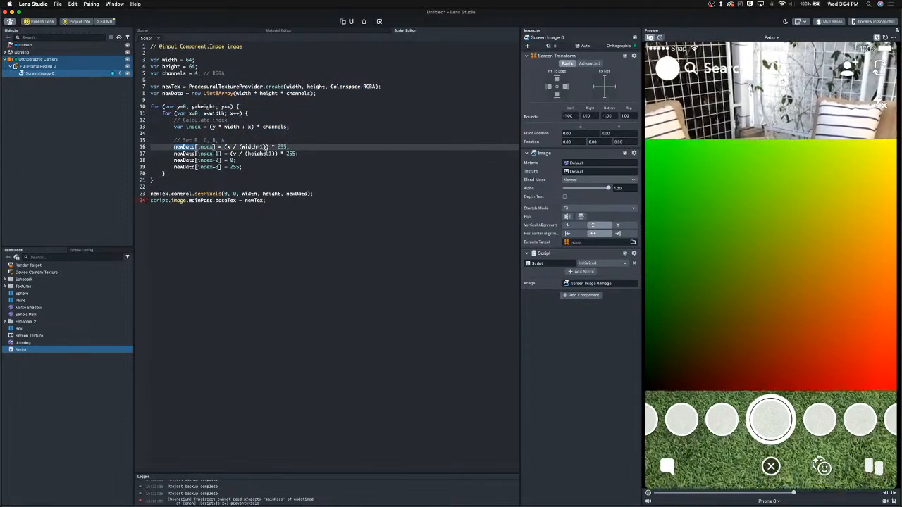
mouse_move(183, 147)
left_mouse_down()
mouse_move(160, 148)
mouse_move(185, 147)
left_mouse_up()
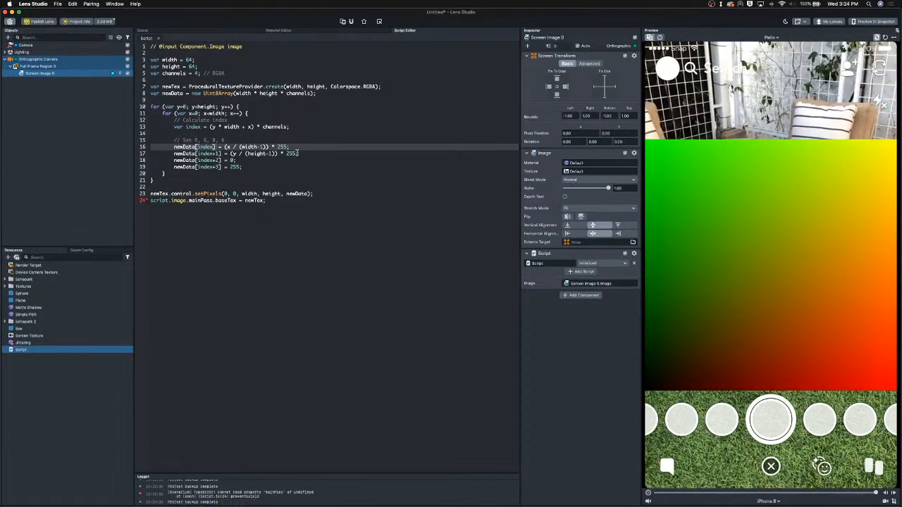
left_click_drag(298, 153, 229, 154)
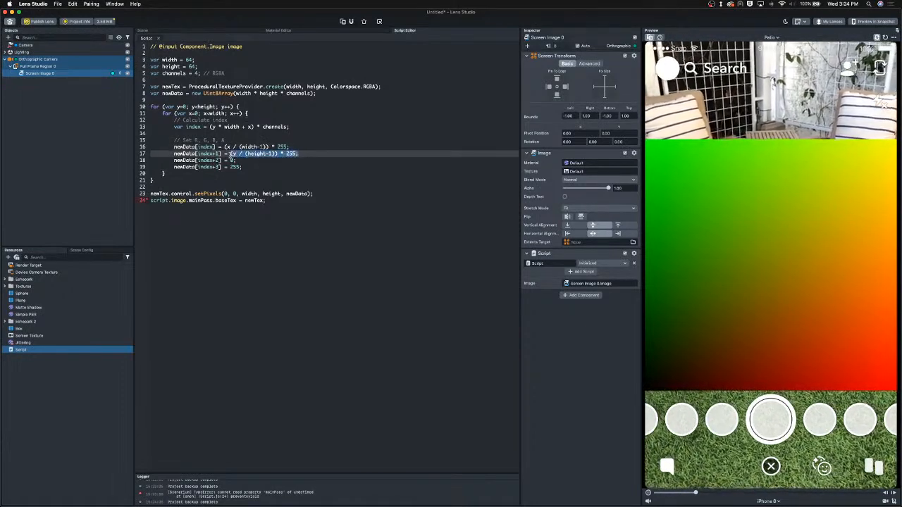
key("super+x")
type("0;")
double_click(233, 160)
key("super+v")
key("BackSpace")
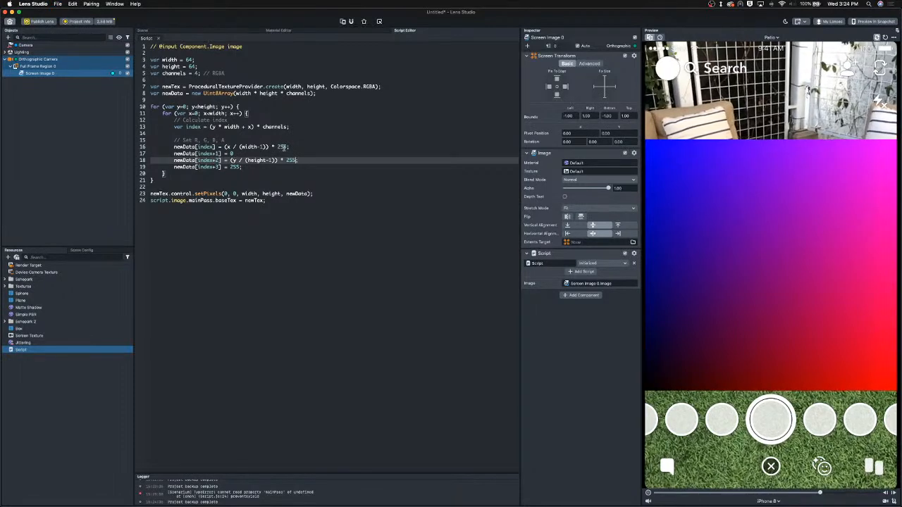
Step: Set the red channel value newData[index] to 0 in the script's pixel loop
left_click_drag(289, 147, 224, 147)
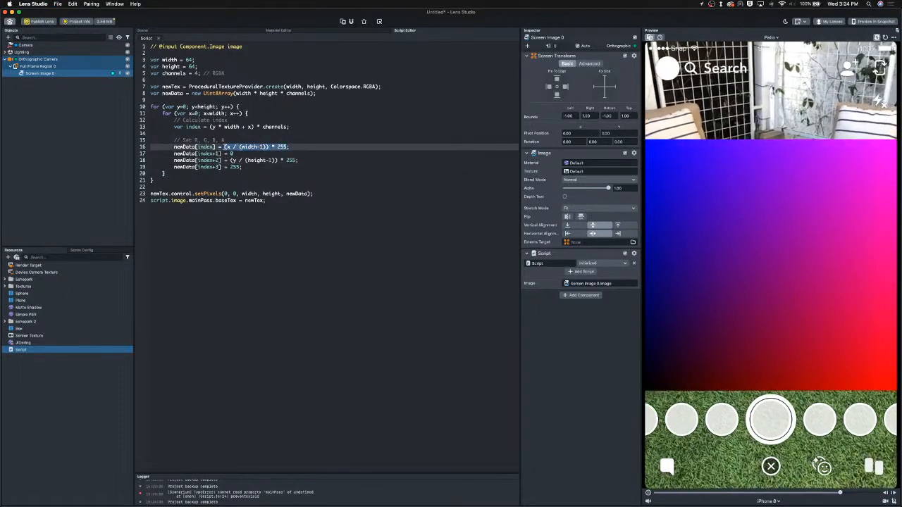
type("0;")
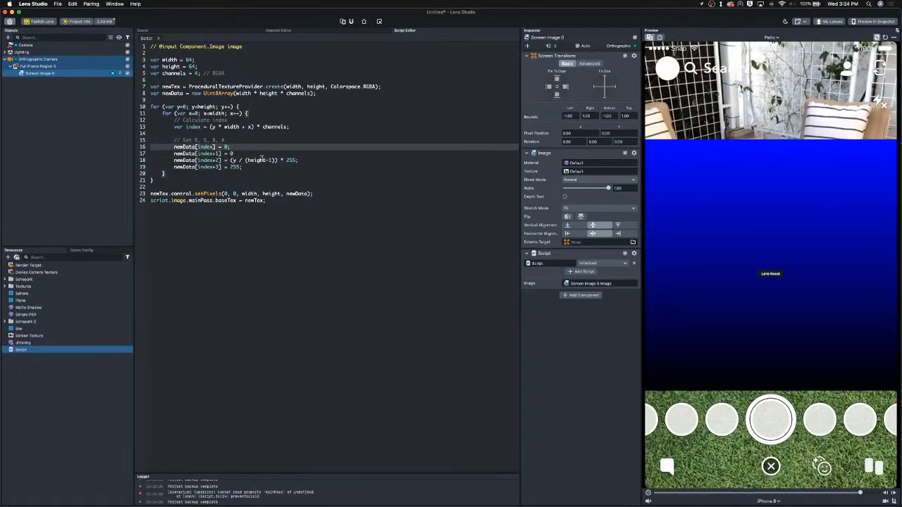
Step: Replace y with x in the newData[index+2] expression in the script's pixel loop
left_click(238, 160)
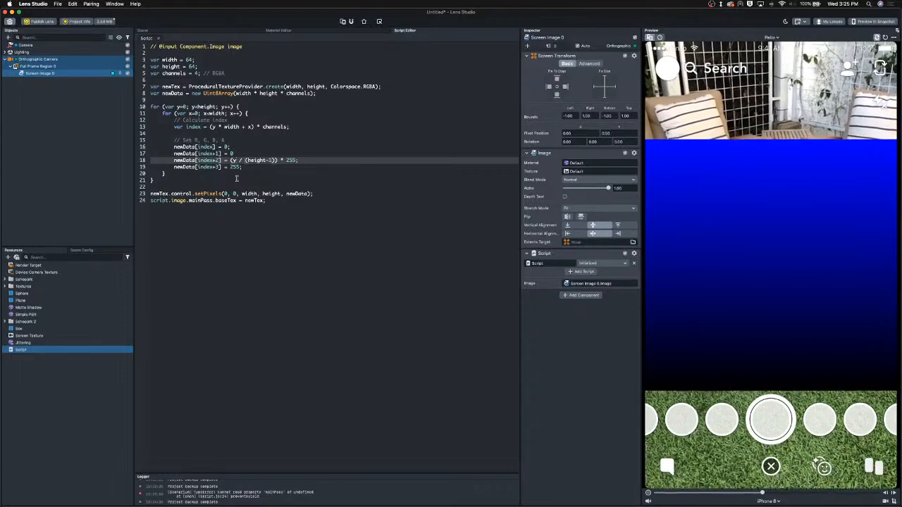
type("x")
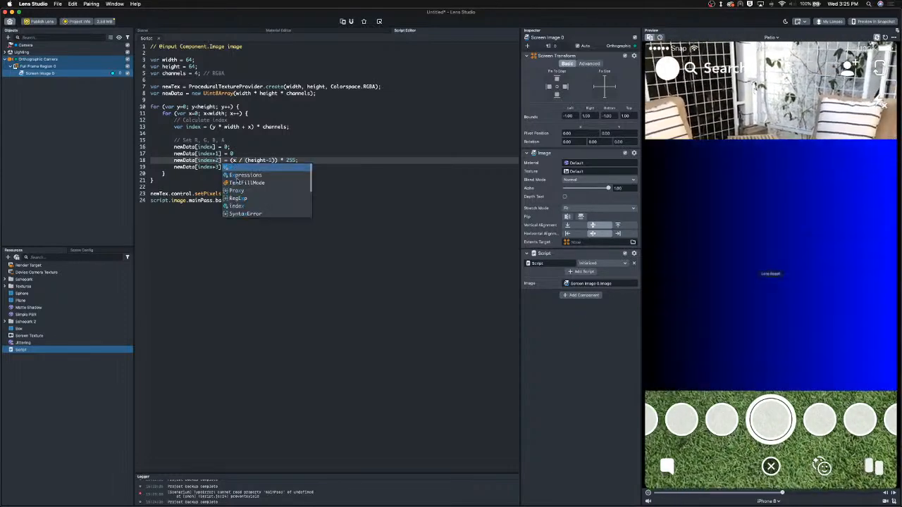
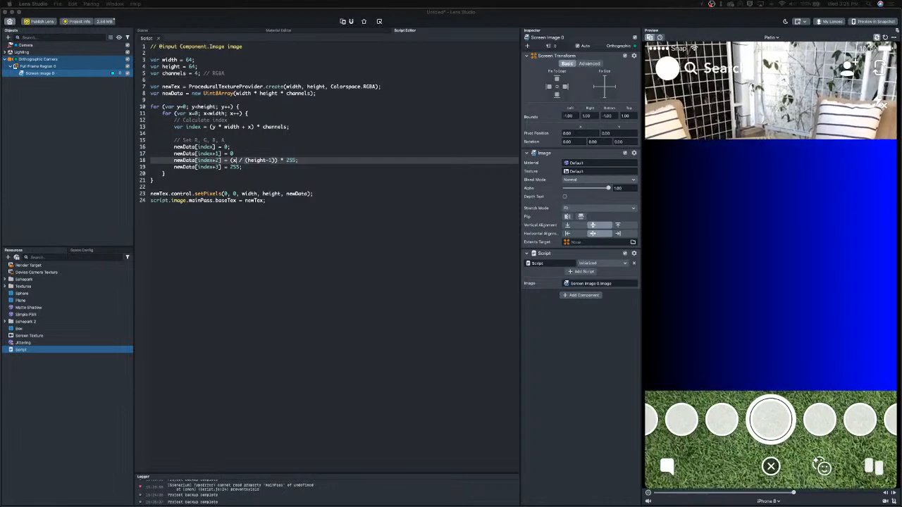
Step: Leave the current project and create a new blank one
left_click(41, 138)
key("super+m")
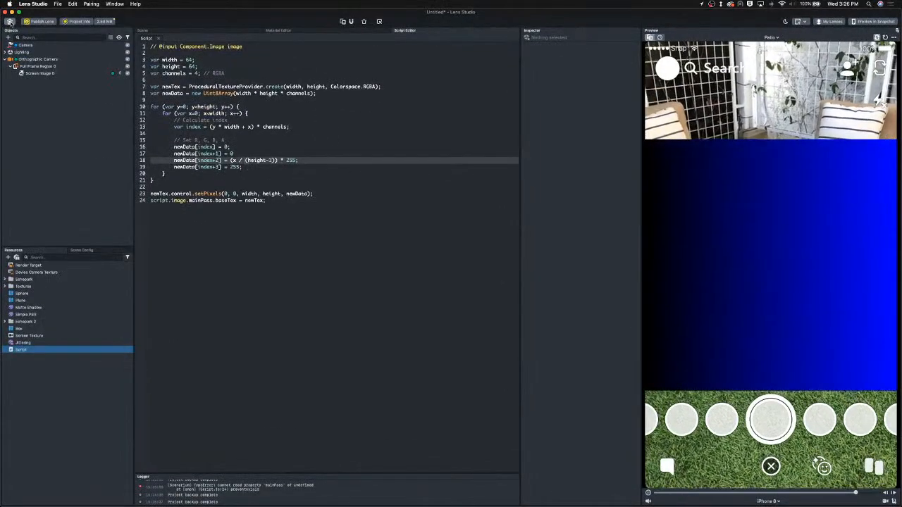
left_click(10, 22)
left_click(433, 261)
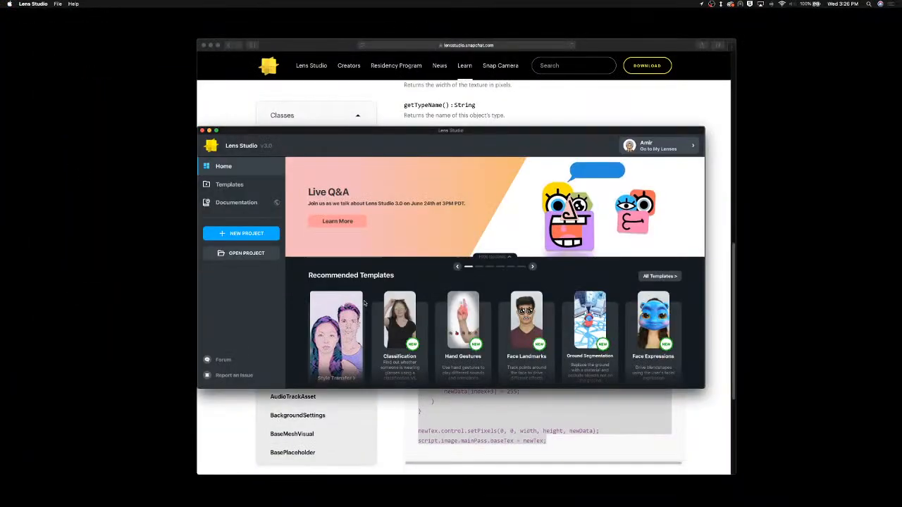
left_click(246, 235)
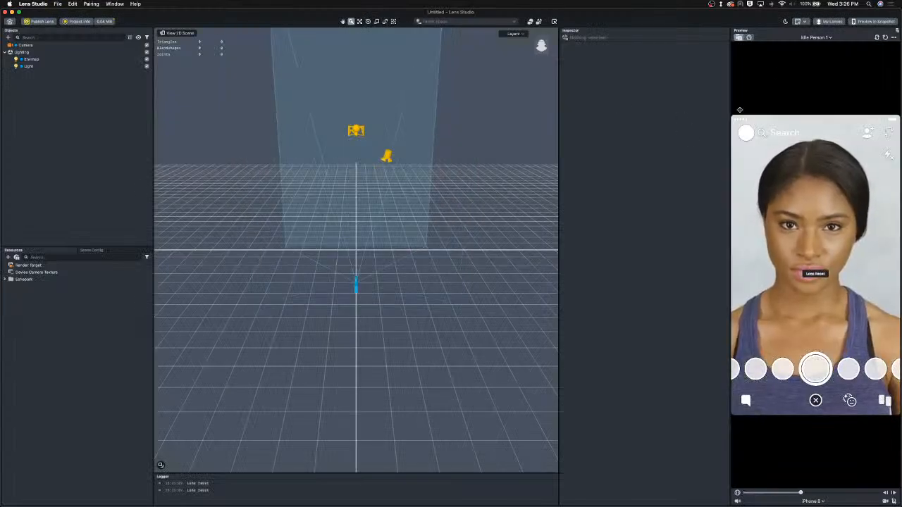
Step: Switch the preview to the live webcam feed and widen the preview area
left_click(749, 37)
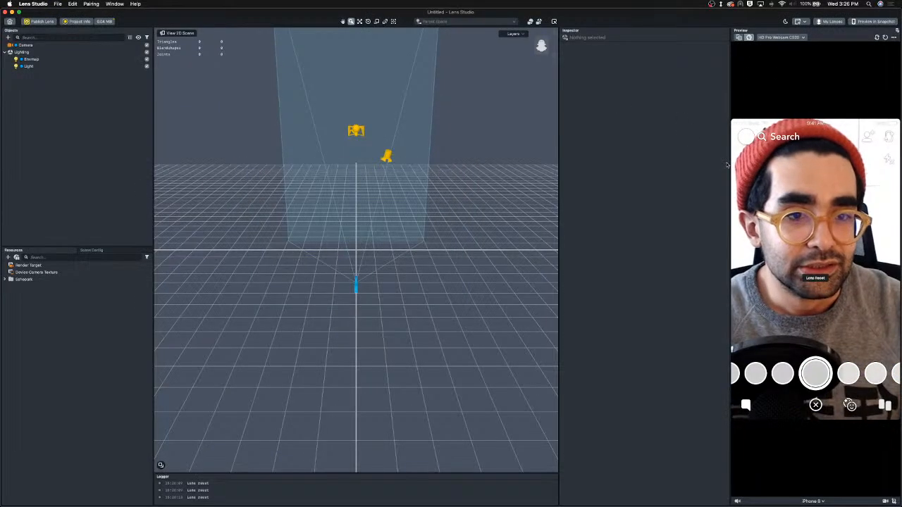
left_click_drag(718, 162, 659, 168)
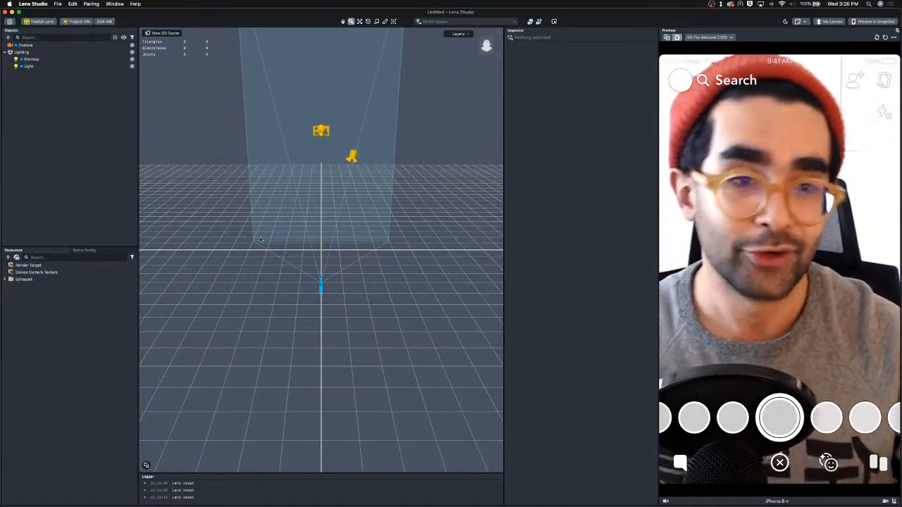
Step: Search the objects to add for "eye" and add Eyeballs to the scene
left_click(9, 37)
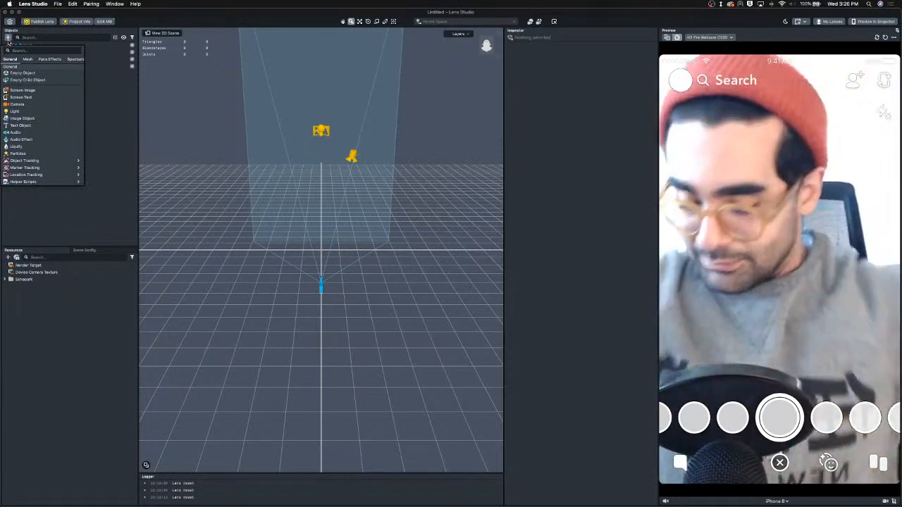
type("eye")
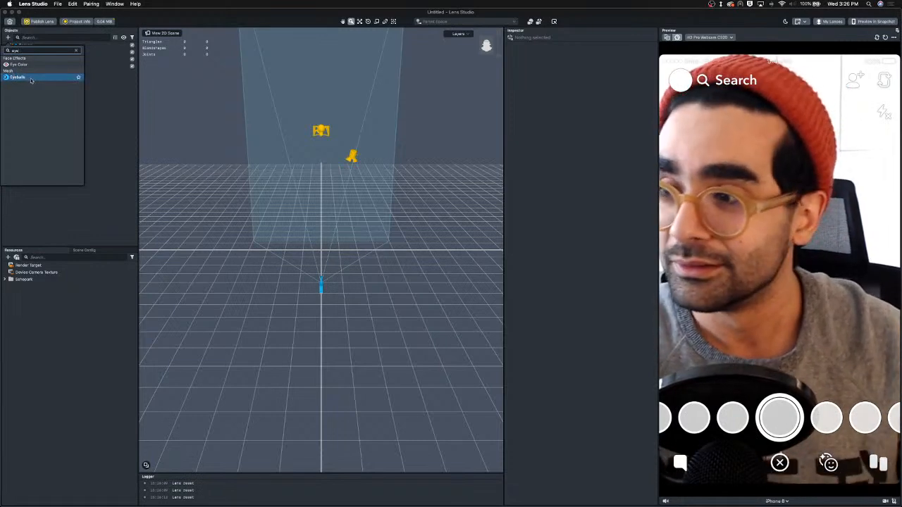
left_click(30, 78)
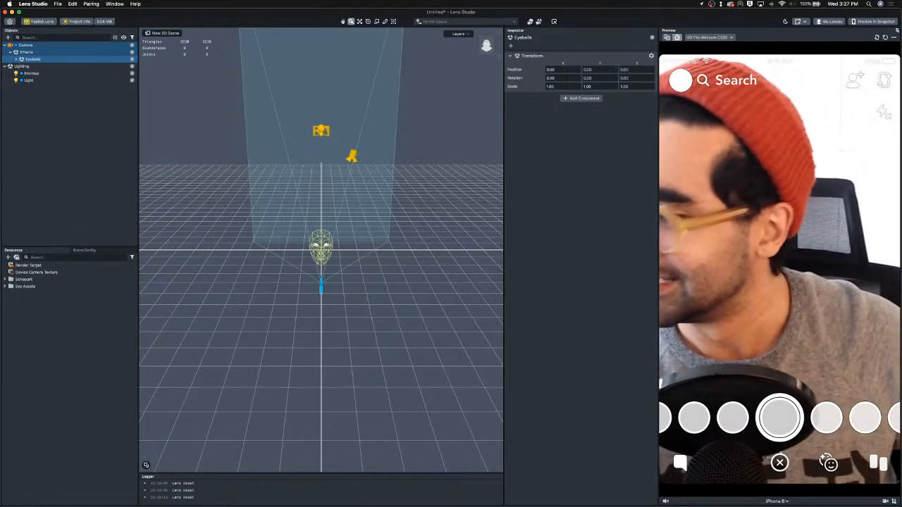
Step: Switch to Safari and search the web for "eye ball texture"
key("super+Tab")
left_click(499, 45)
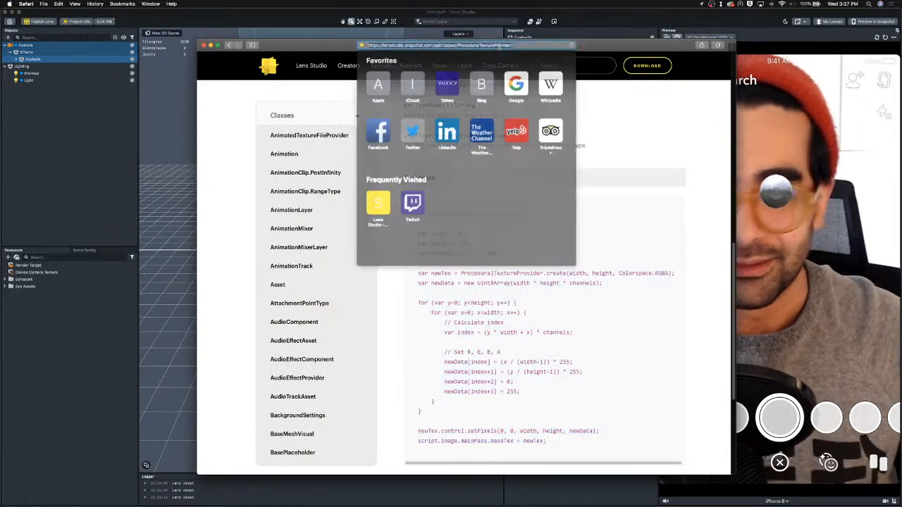
type("eye")
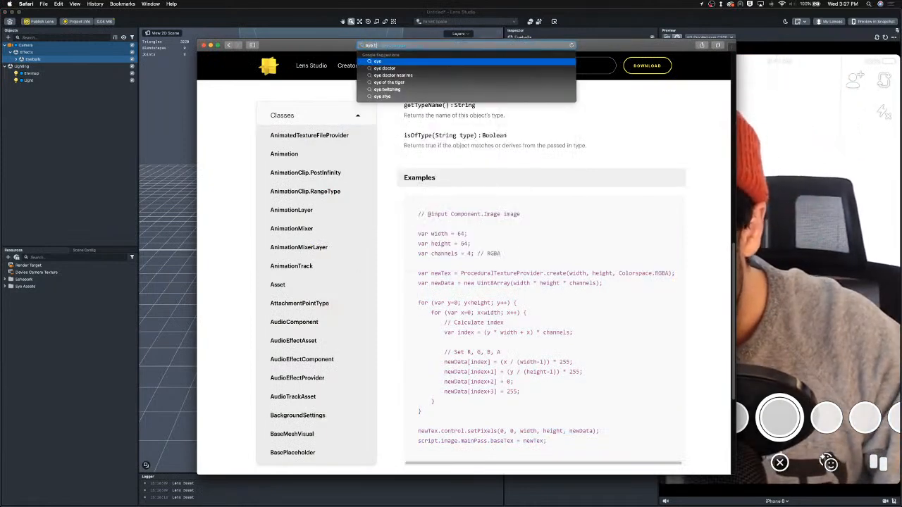
type(" ball texture")
key("Return")
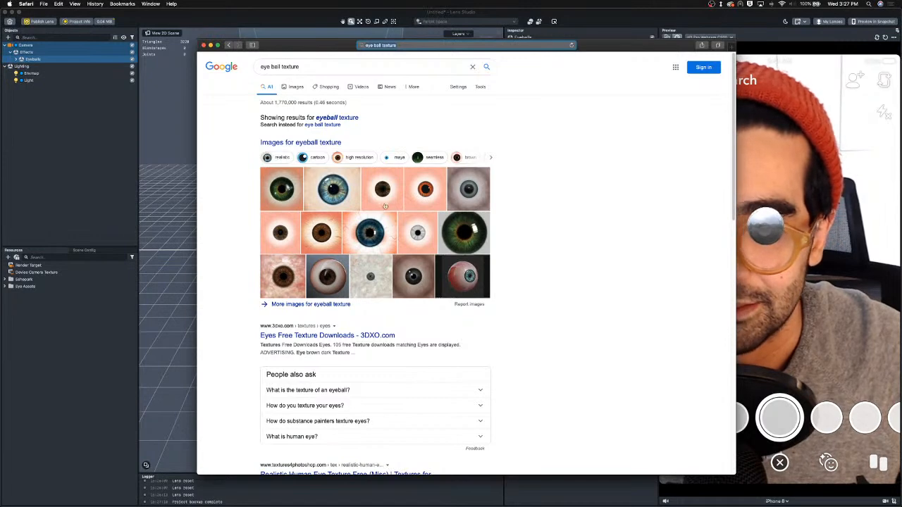
Step: Open the blue Realistic Human Eye Texture from the image results and close the browser window
left_click(426, 192)
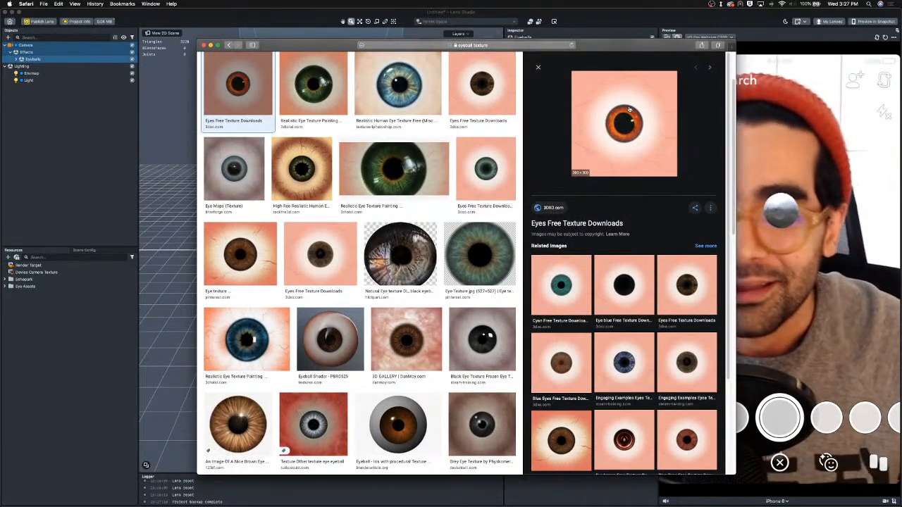
left_click(421, 90)
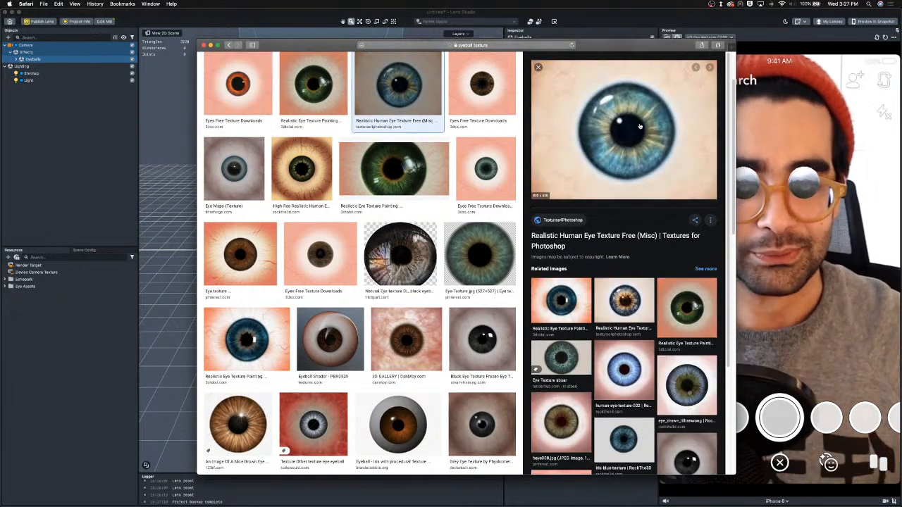
left_click(641, 131)
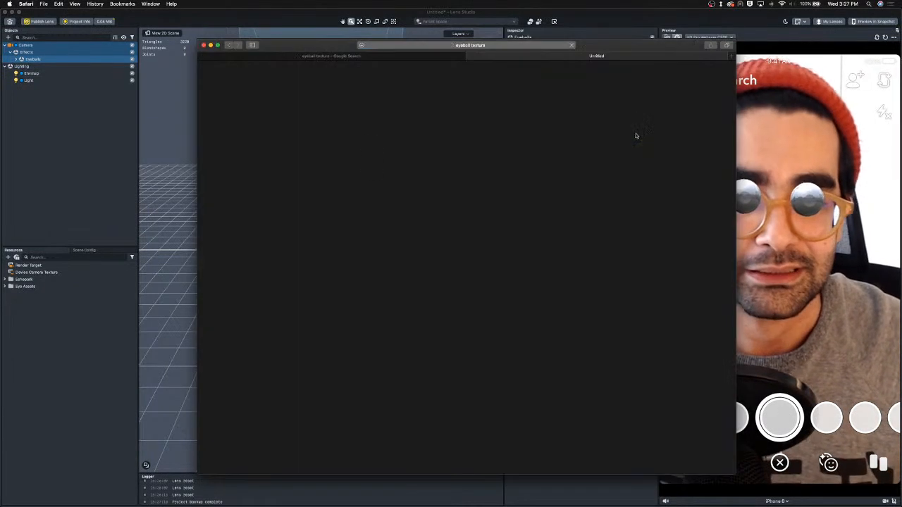
key("super+w")
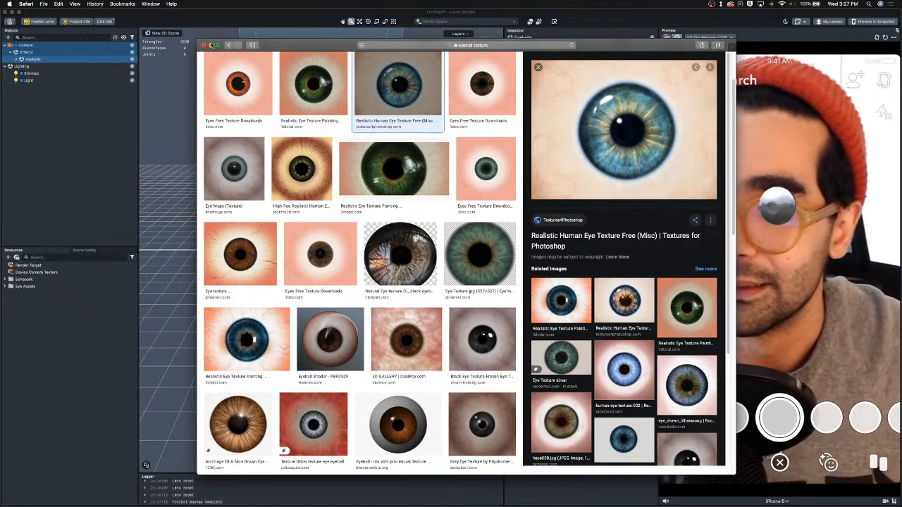
left_click(203, 45)
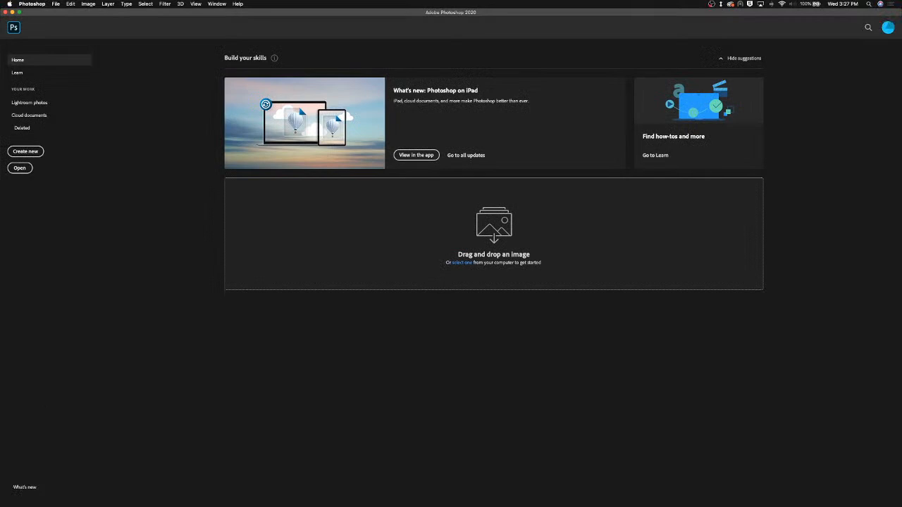
Step: In Photoshop, create a new document 512 pixels wide and 512 pixels high
left_click_drag(0, 267, 0, 260)
key("super+n")
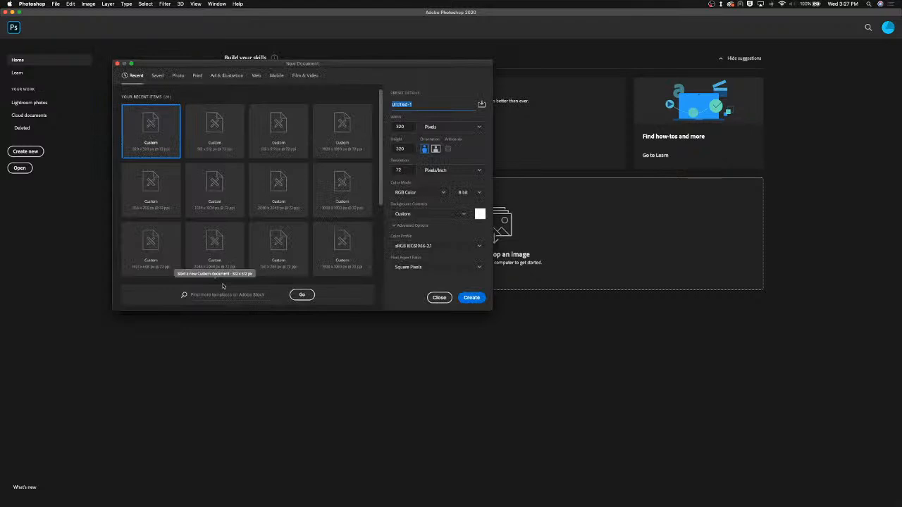
key("Tab")
type("512")
key("Tab")
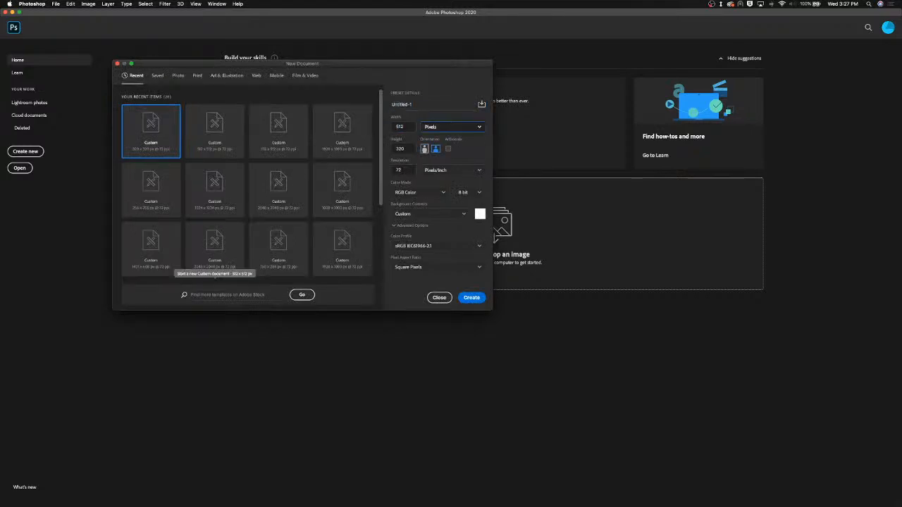
type("512")
key("Return")
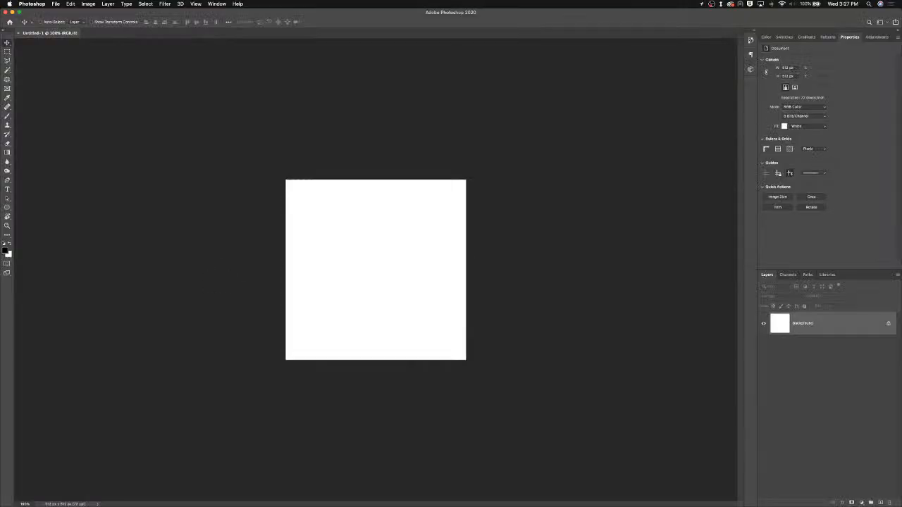
Step: Place the blue eye image into the document and scale it to about 110%, centred on the canvas
left_click_drag(237, 292, 331, 308)
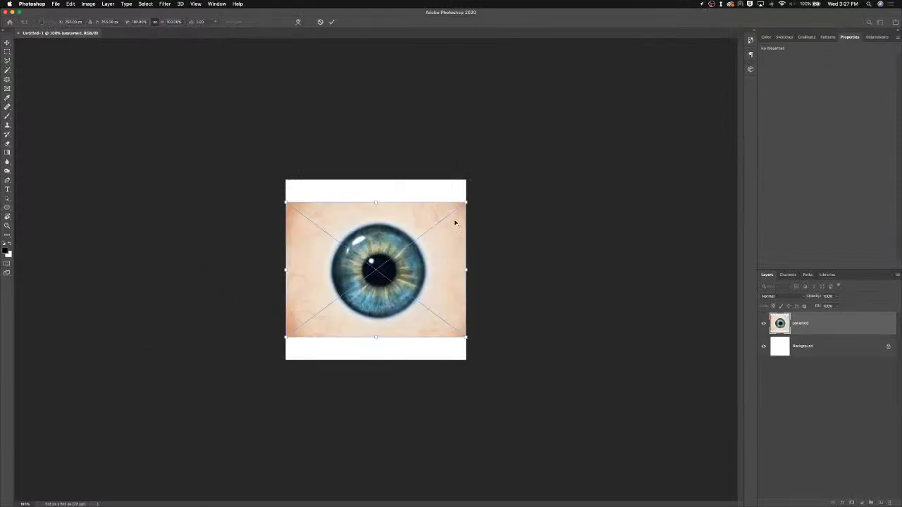
mouse_move(464, 202)
left_mouse_down()
mouse_move(540, 149)
mouse_move(483, 198)
mouse_move(509, 172)
mouse_move(475, 195)
left_mouse_up()
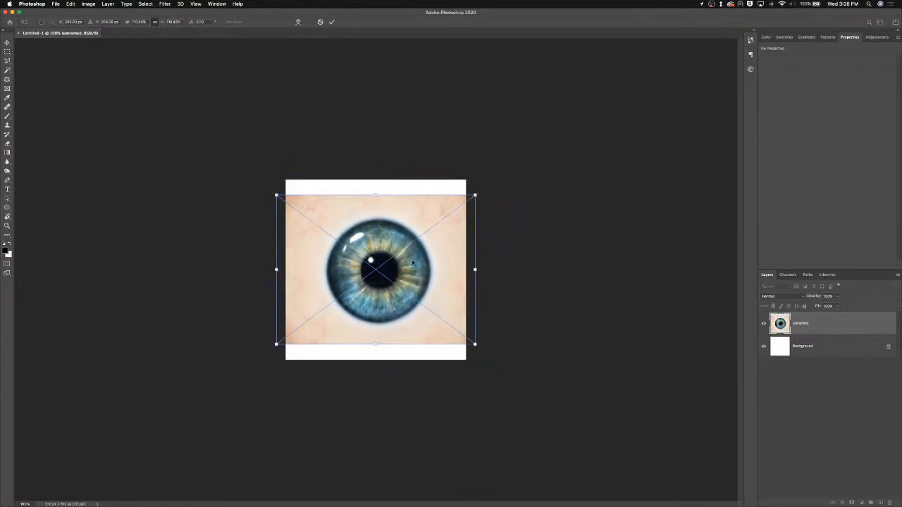
key("Return")
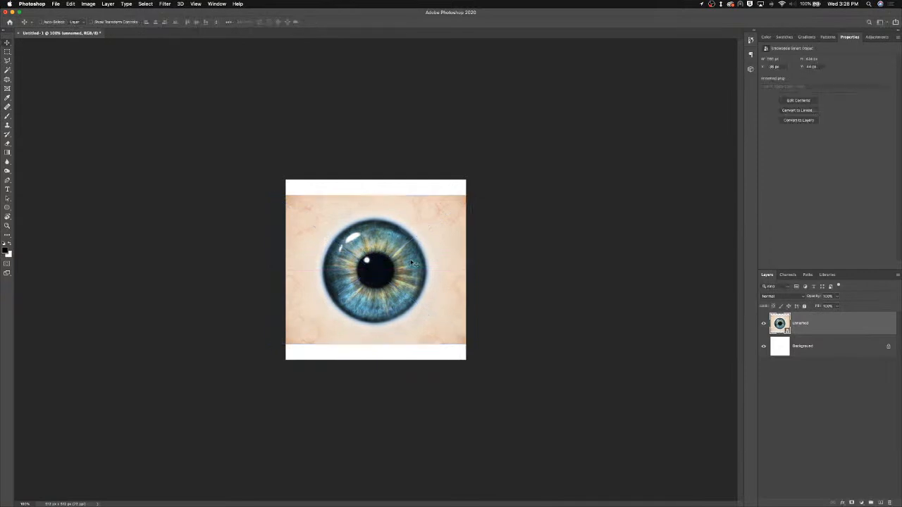
Step: Add a new layer above the eye image and sample the skin tone near its lower edge for the brush
key("b")
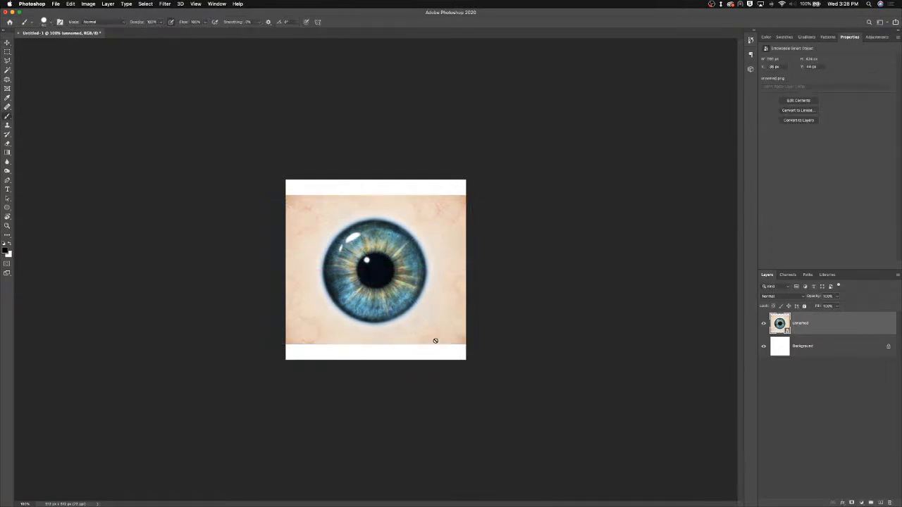
left_click(880, 502)
key("i")
left_click_drag(448, 336, 462, 336)
key("b")
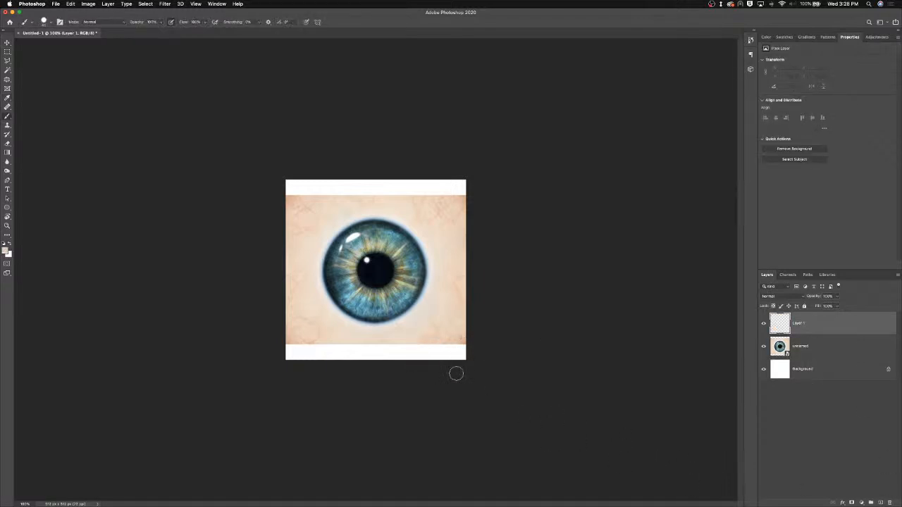
Step: Set the brush size to about 90 px and lower its opacity to about 60%
right_click(455, 348)
key("BackSpace")
left_click(497, 348)
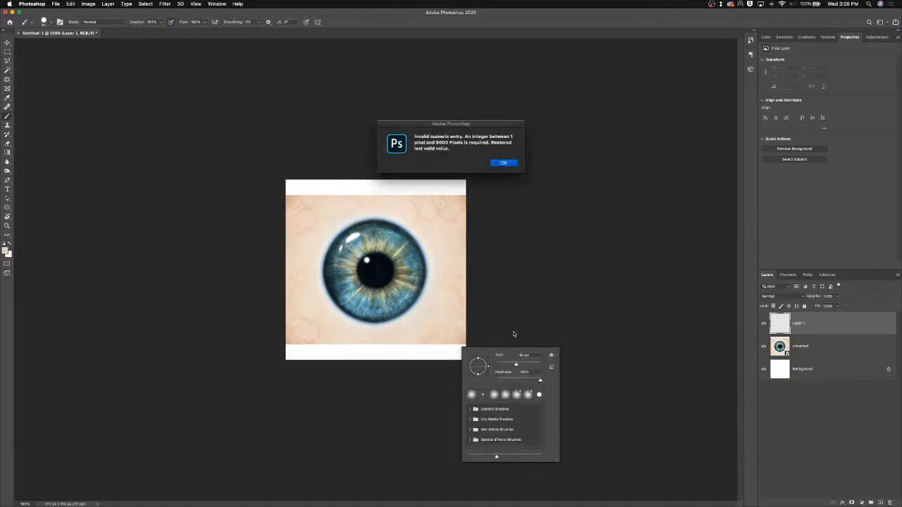
left_click(503, 162)
key("Return")
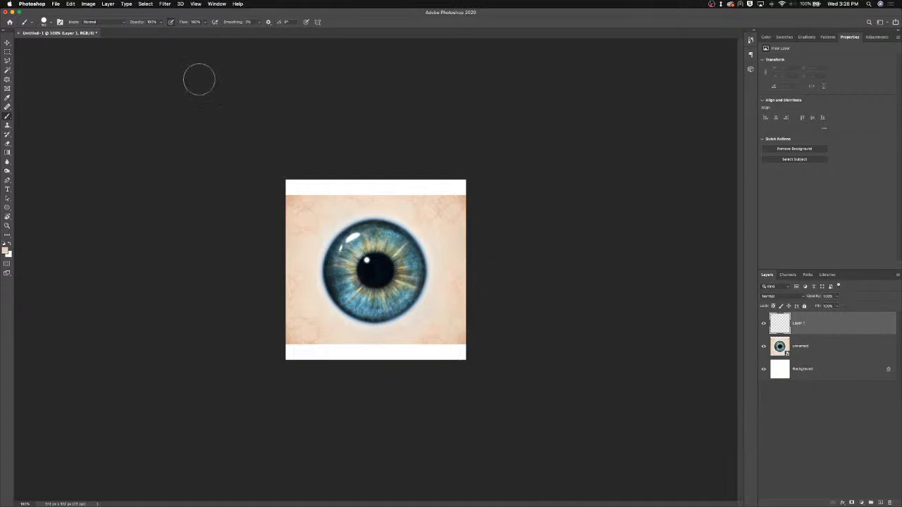
left_click(161, 22)
left_click_drag(163, 31, 148, 30)
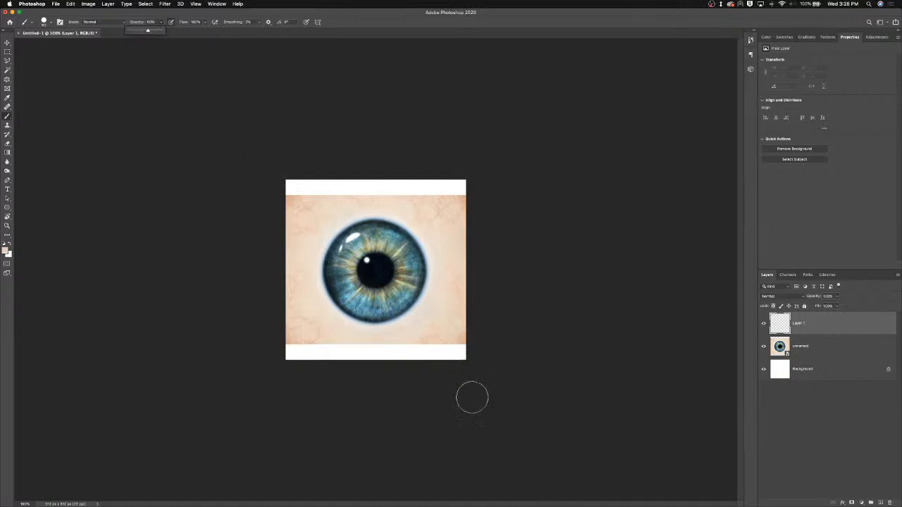
Step: Enlarge the brush to about 175 px and paint the sampled skin tone across the white strip below the eye
key("bracketright")
key("bracketright")
key("bracketright")
key("bracketright")
mouse_move(472, 375)
left_mouse_down()
mouse_move(428, 383)
mouse_move(302, 372)
left_mouse_up()
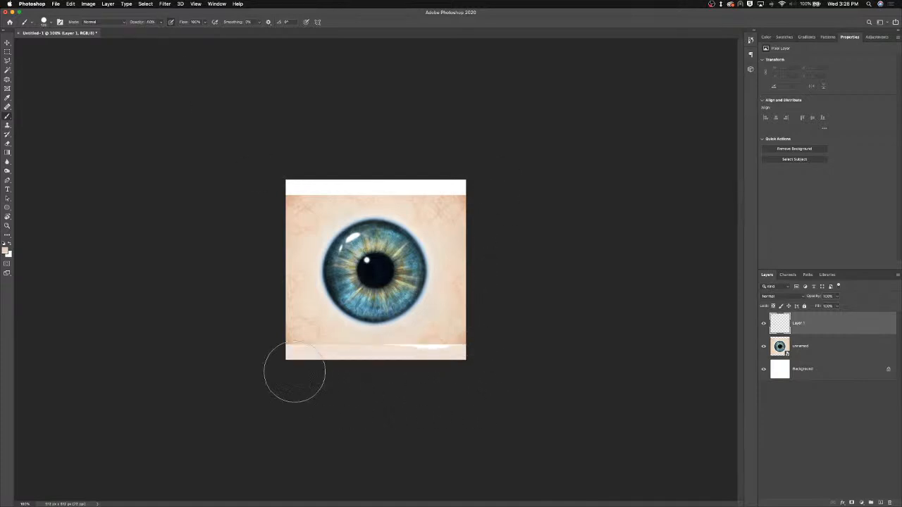
Step: Set the brush hardness to 0%
right_click(445, 374)
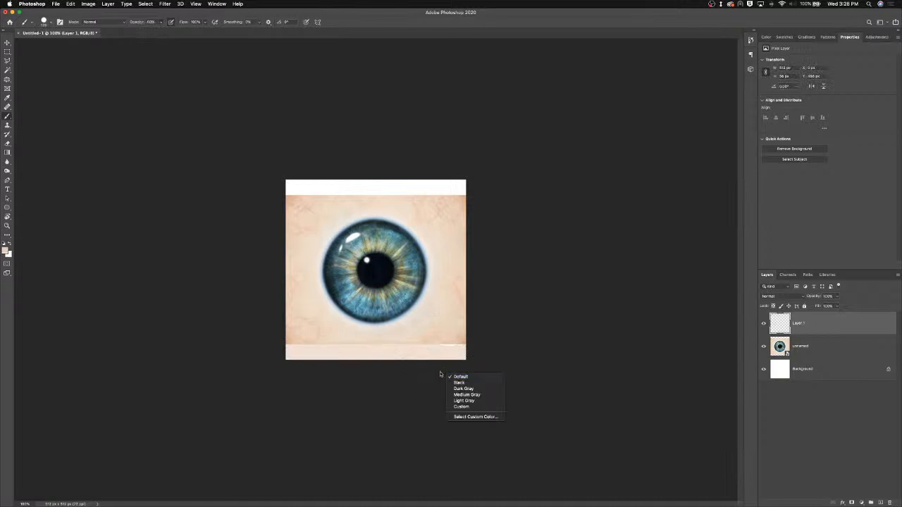
right_click(436, 325)
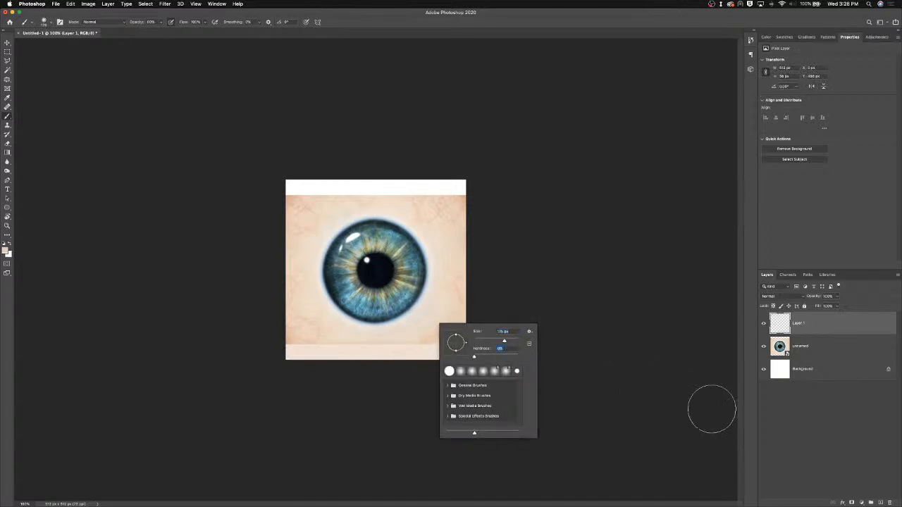
left_click(805, 447)
Step: Reselect Layer 1 and paint soft strokes along the lower edge to blend the strip into the eye image
left_click(439, 350)
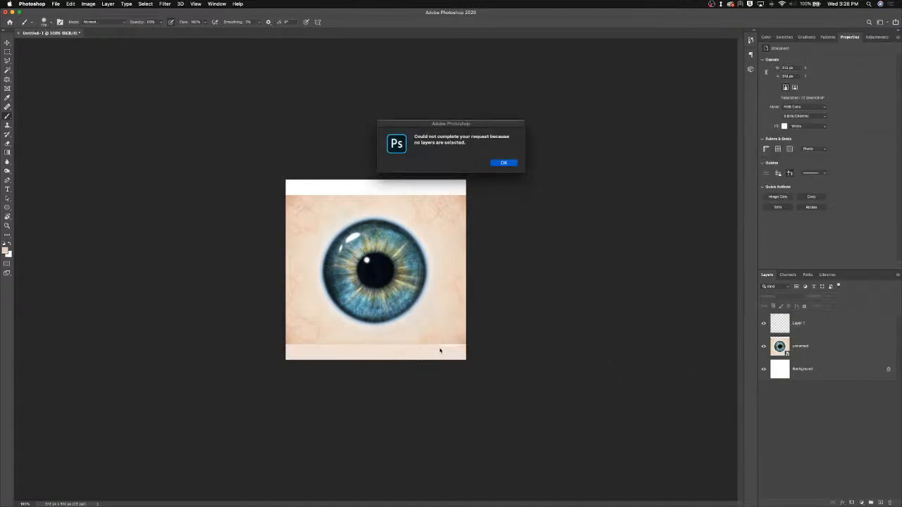
left_click(503, 163)
left_click(768, 331)
mouse_move(467, 357)
left_mouse_down()
mouse_move(339, 362)
mouse_move(291, 354)
left_mouse_up()
mouse_move(387, 364)
left_mouse_down()
mouse_move(281, 346)
mouse_move(436, 366)
mouse_move(318, 362)
mouse_move(380, 374)
mouse_move(447, 354)
mouse_move(244, 369)
mouse_move(459, 342)
left_mouse_up()
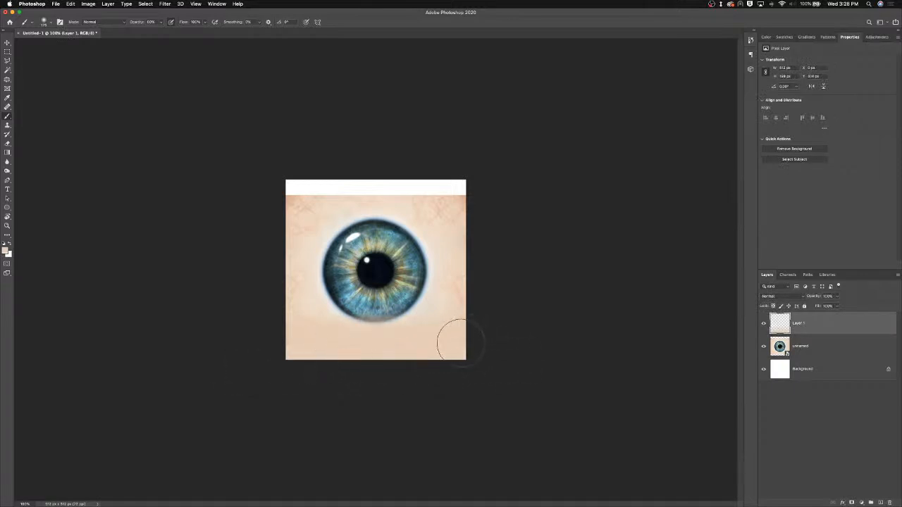
Step: Paint skin tone over the white strip above the eye and mask Layer 1 over the iris with soft black strokes
mouse_move(486, 177)
left_mouse_down()
mouse_move(228, 177)
mouse_move(463, 185)
mouse_move(278, 193)
left_mouse_up()
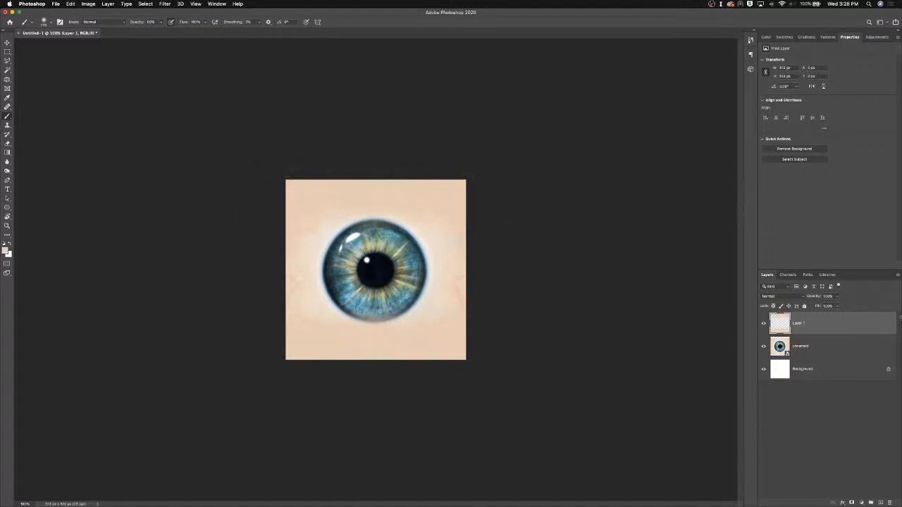
left_click(852, 501)
mouse_move(331, 266)
left_mouse_down()
mouse_move(366, 282)
mouse_move(374, 317)
mouse_move(381, 278)
mouse_move(388, 317)
mouse_move(355, 278)
mouse_move(374, 238)
mouse_move(393, 269)
mouse_move(385, 283)
mouse_move(358, 268)
left_mouse_up()
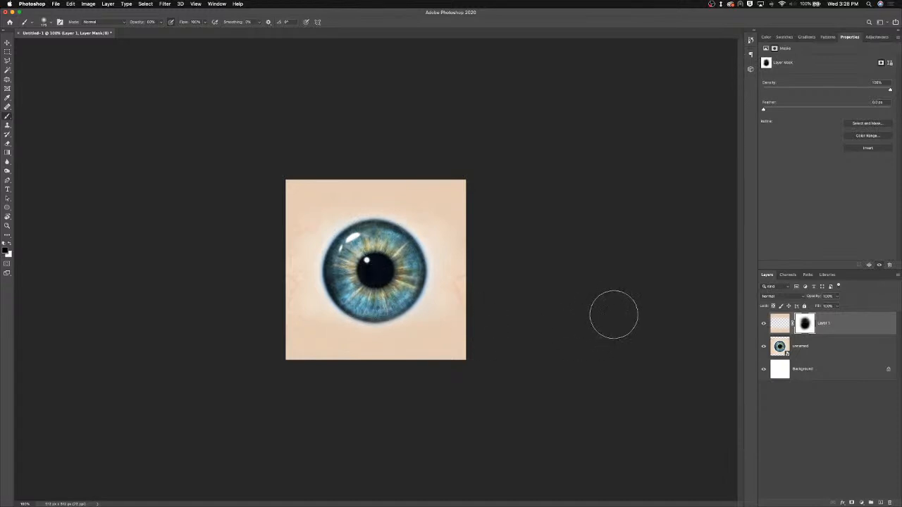
Step: Merge all layers into one and save the eye image to the Desktop as Untitled-1.png with the large file size option
key("super+shift+e")
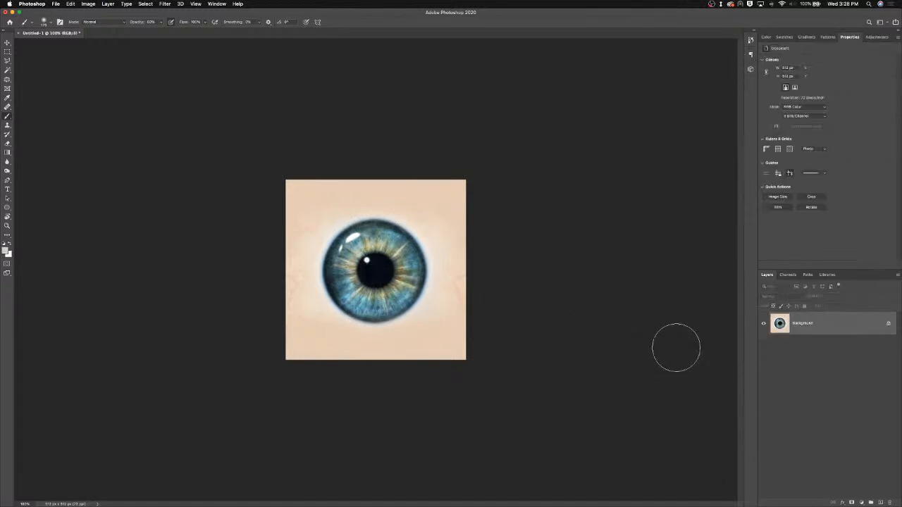
key("super+shift+s")
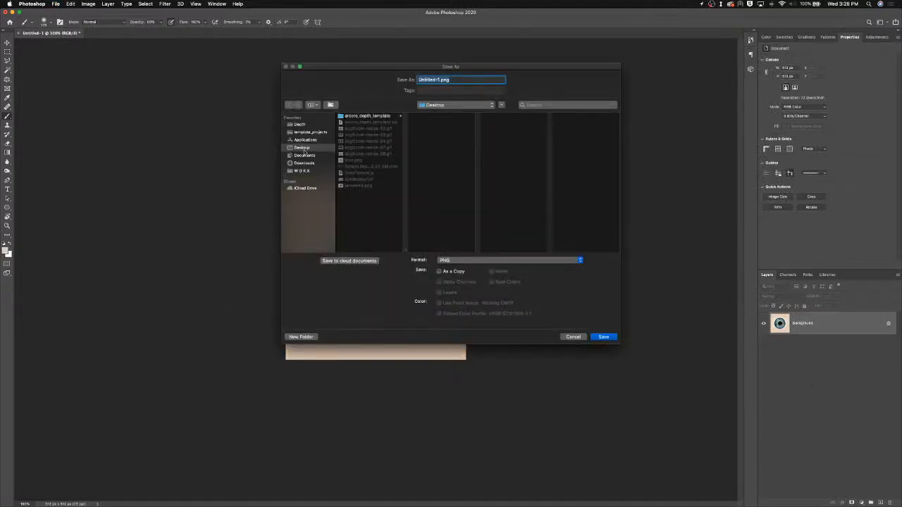
left_click(465, 261)
left_click(464, 259)
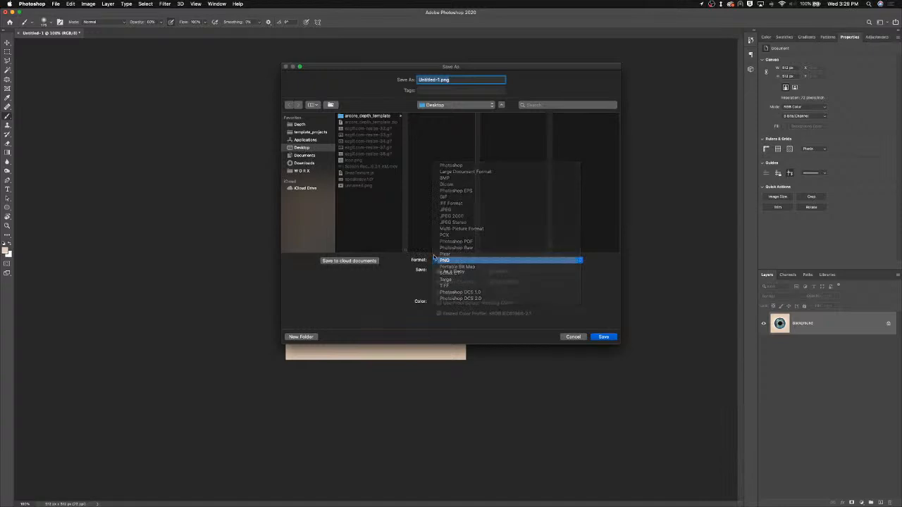
key("Right")
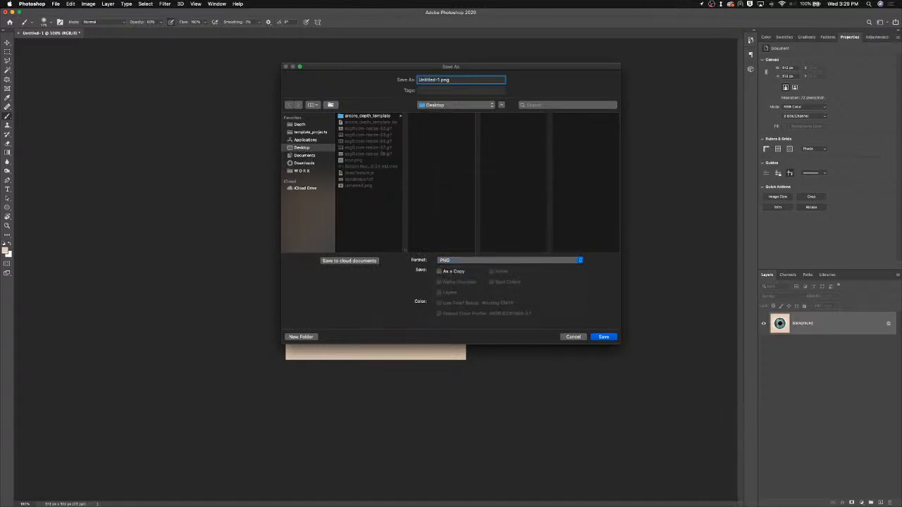
key("Return")
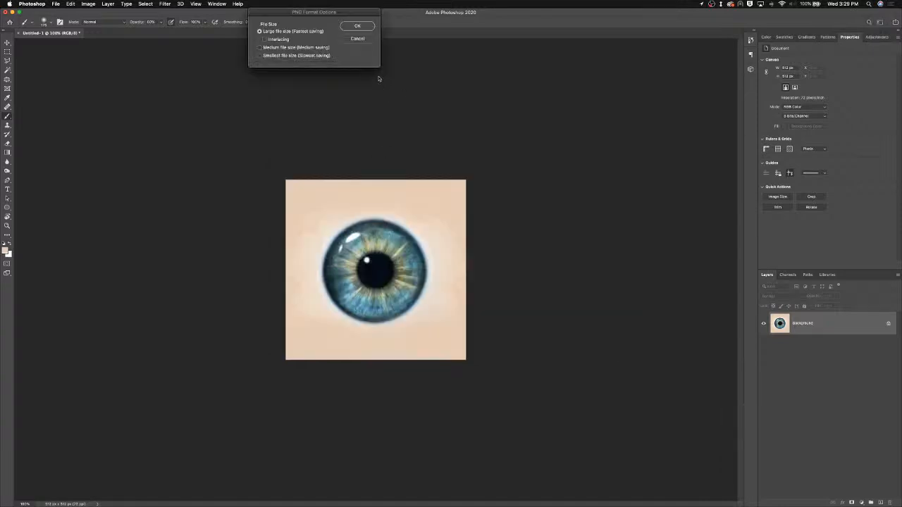
key("Return")
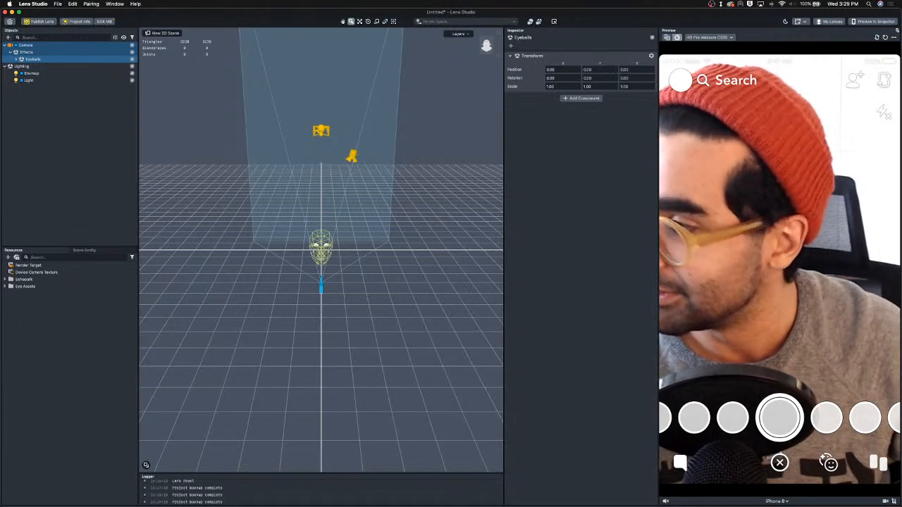
Step: Switch to Finder and bring the Untitled-1 image into the Lens Studio resources
key("super+Tab")
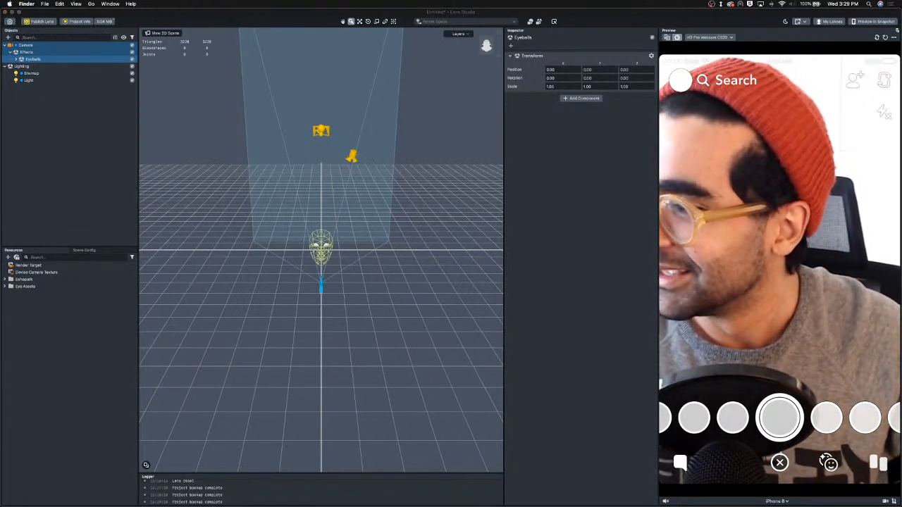
left_click_drag(195, 171, 0, 177)
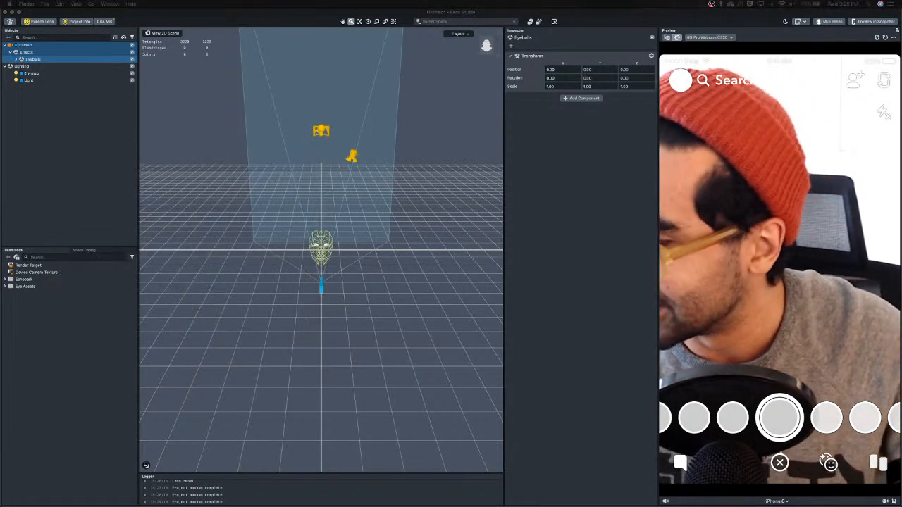
left_click_drag(0, 320, 93, 337)
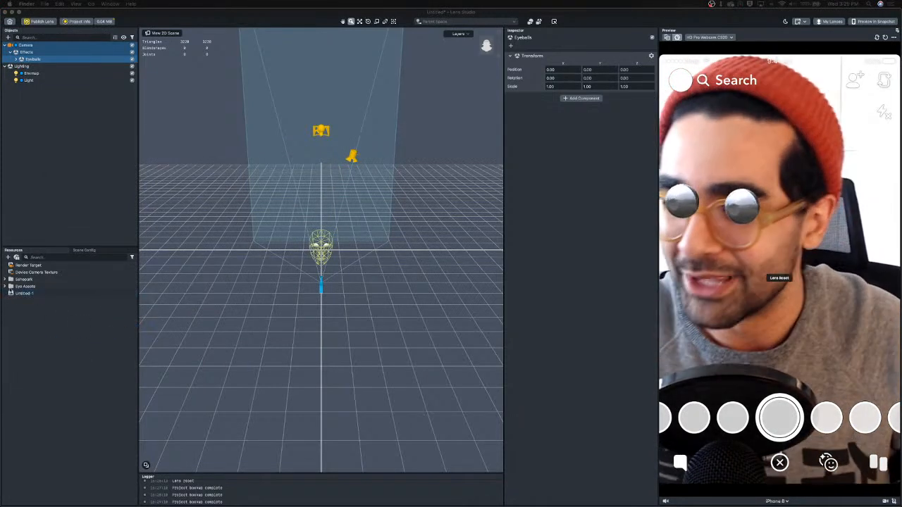
Step: Assign Untitled-1 as the base texture of the Choroid Default material in the Eye Assets materials
left_click(5, 286)
left_click(16, 307)
left_click(37, 314)
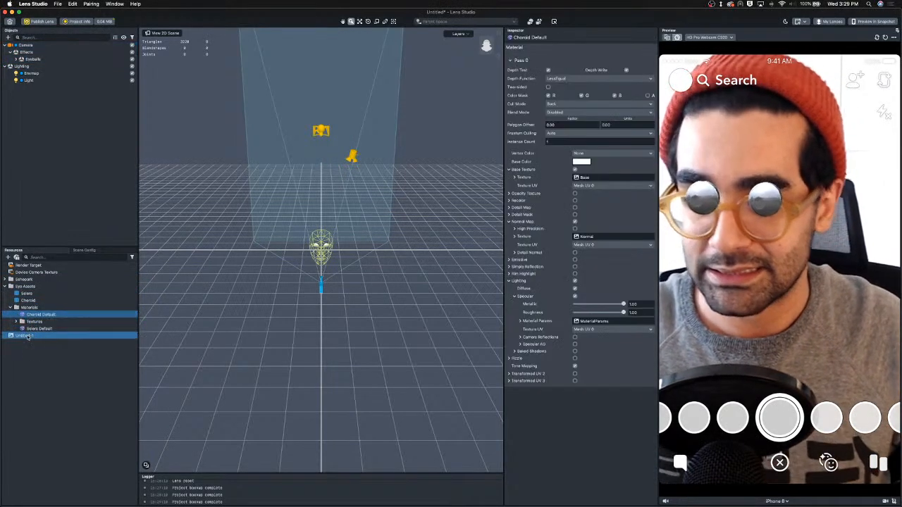
left_click(27, 337)
left_click_drag(598, 184, 596, 181)
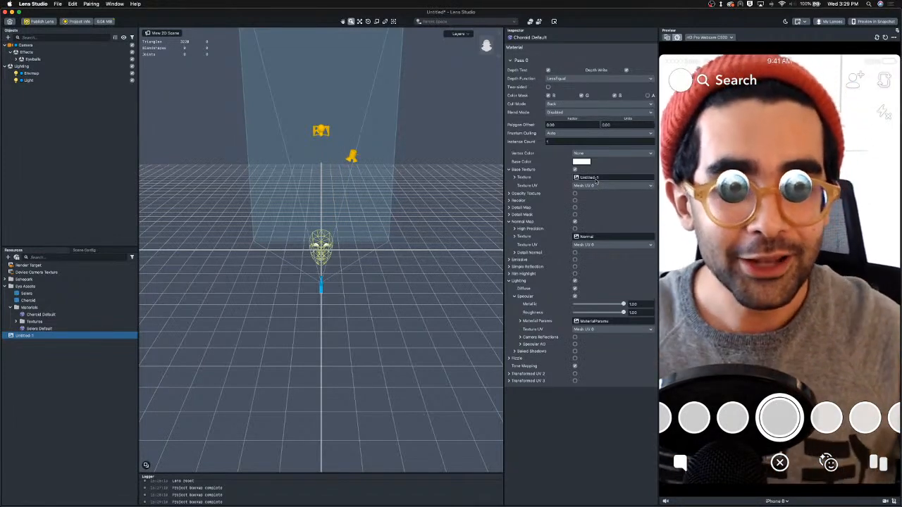
Step: Add a Face Mesh object to the scene under the Camera
left_click(17, 45)
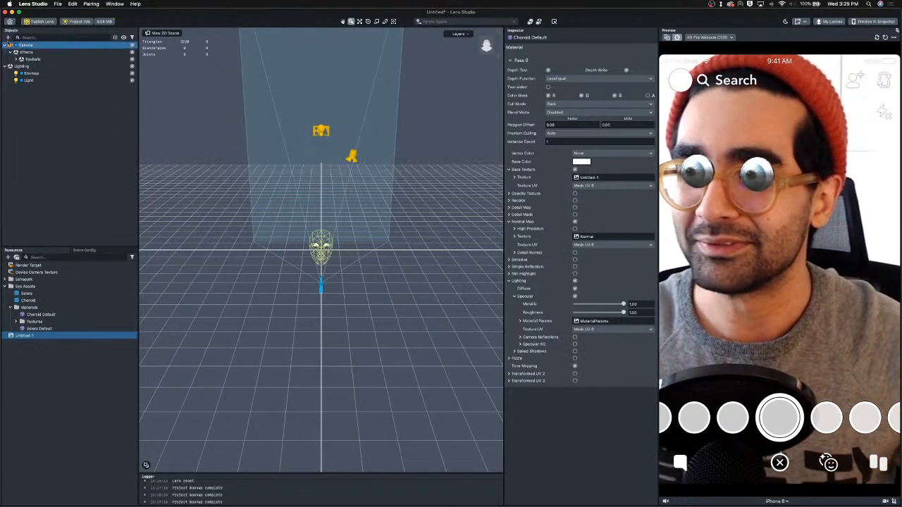
left_click(9, 38)
type("face")
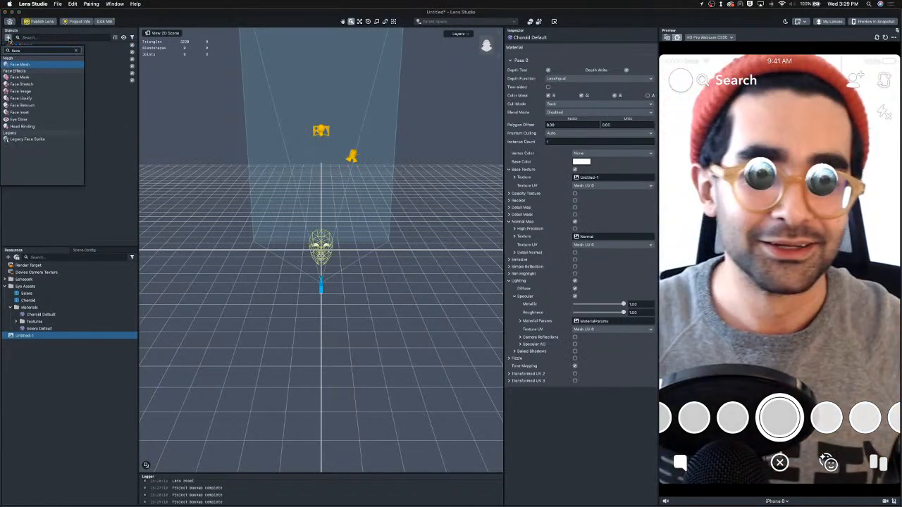
key("Return")
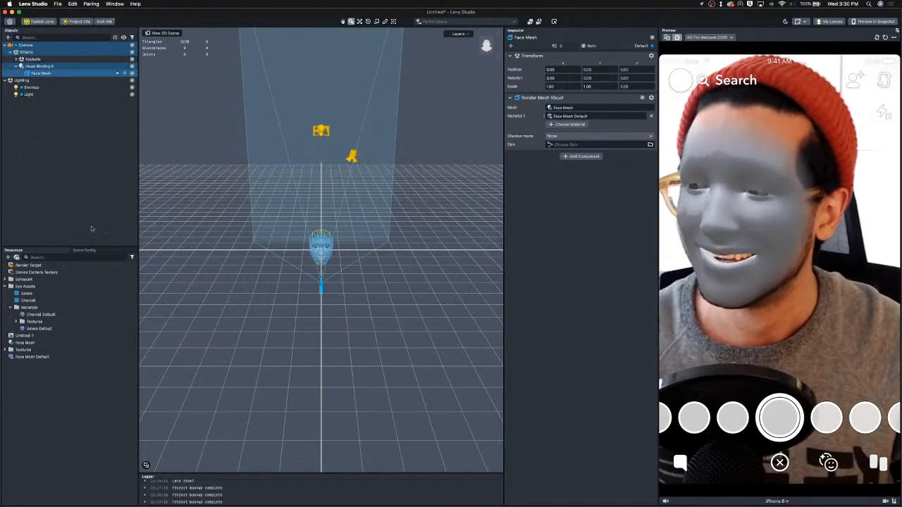
Step: Enable Transformed UV 2 with Mesh UV 0 as source on Choroid Default and use it as the base texture's UV
left_click(41, 314)
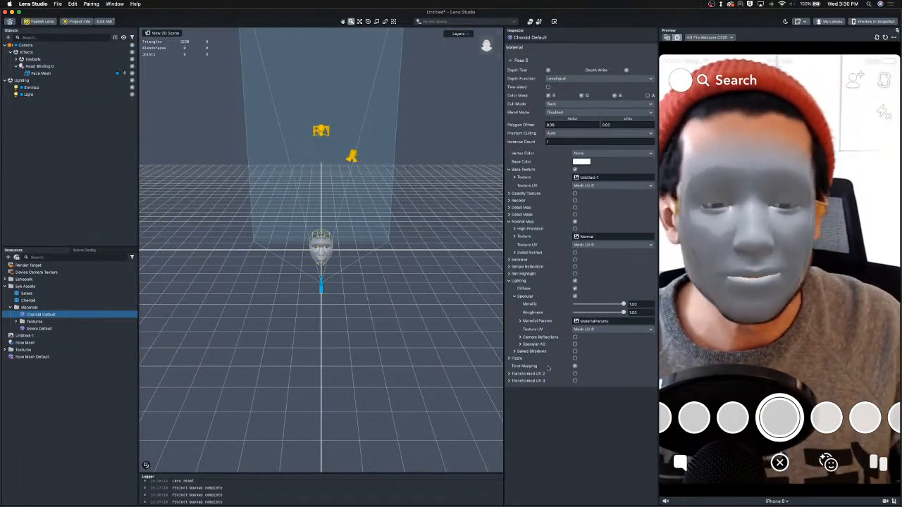
left_click(574, 374)
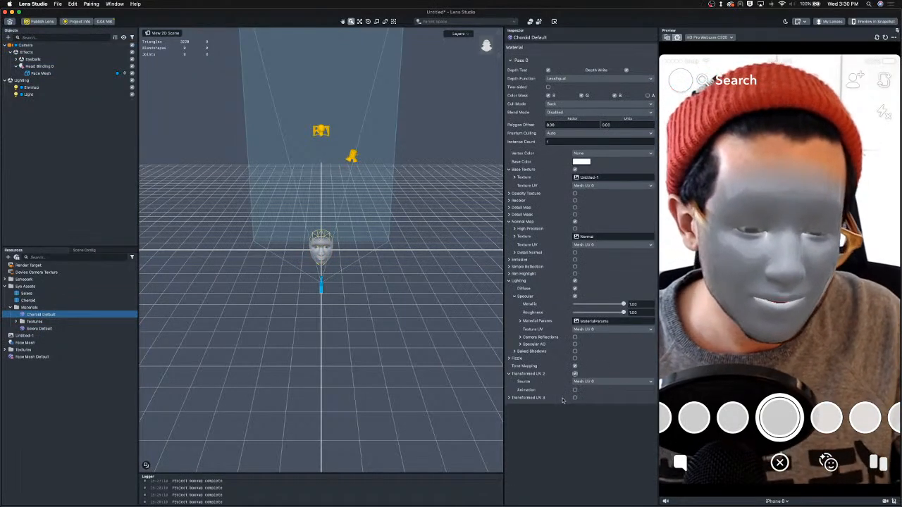
left_click(591, 382)
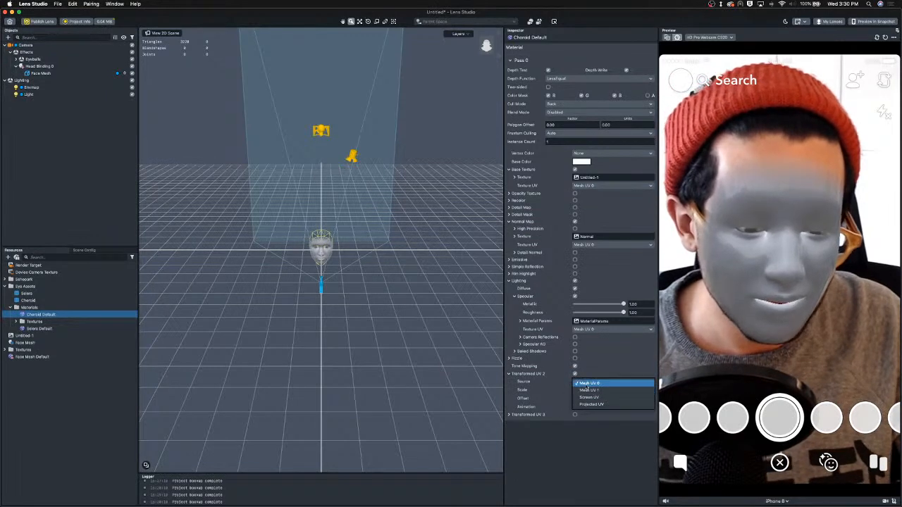
left_click(589, 383)
left_click(596, 186)
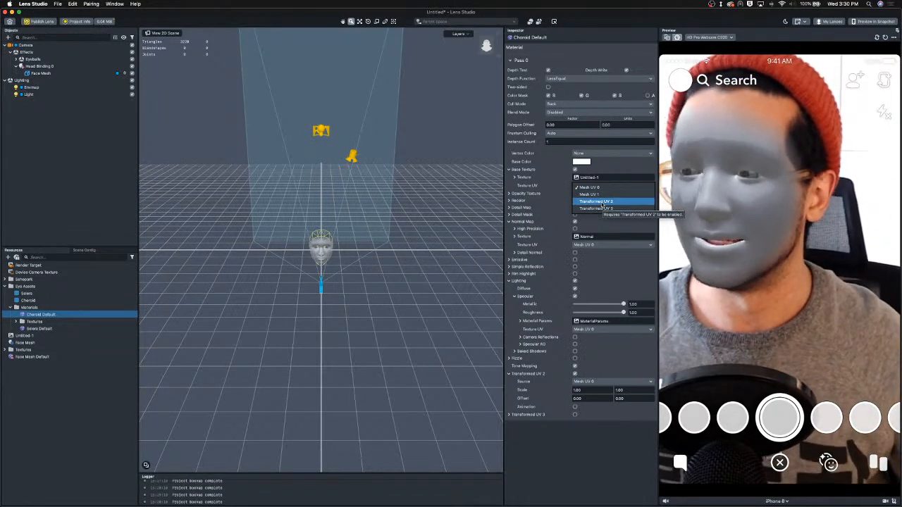
left_click(603, 203)
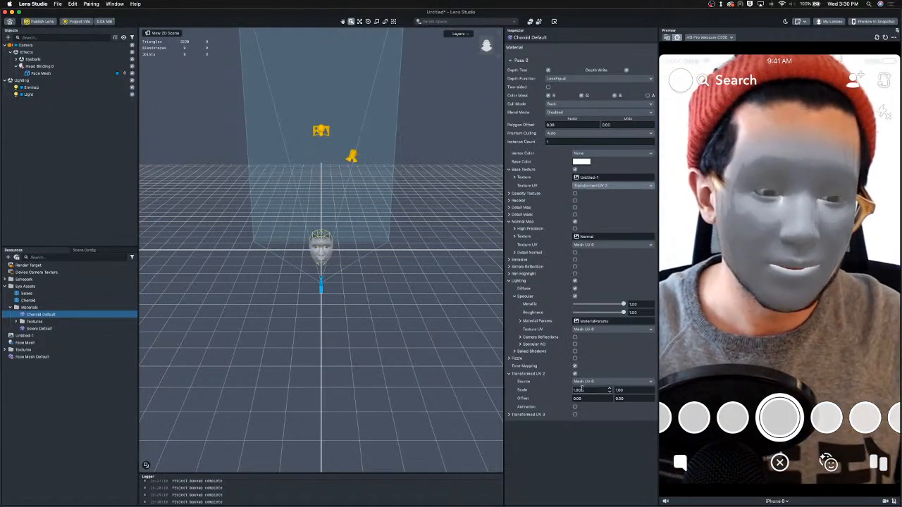
Step: Set both Transformed UV 2 scale values of the Choroid Default material to 2
left_click_drag(582, 390, 560, 392)
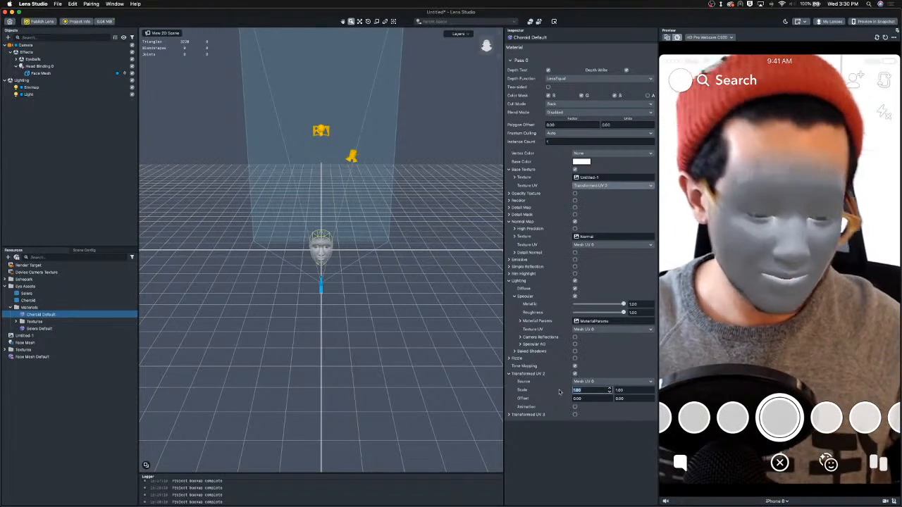
type("2")
key("Tab")
type("2")
key("Return")
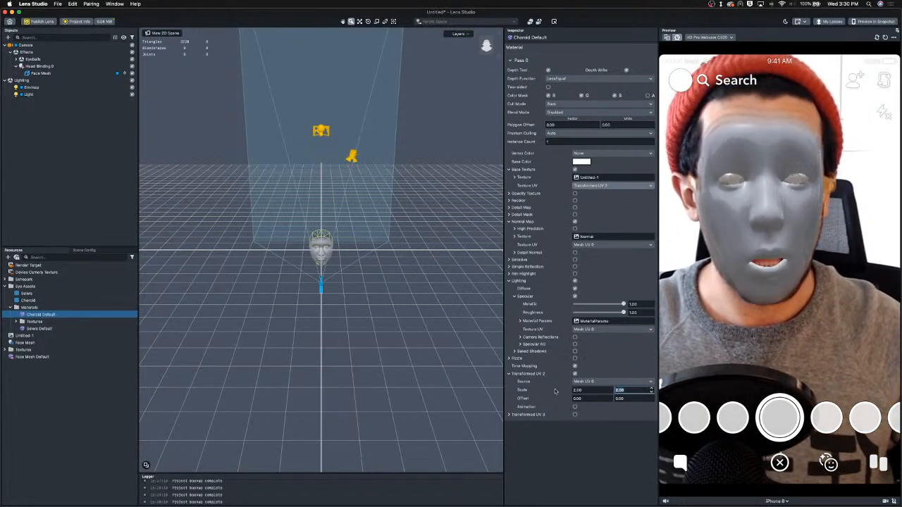
Step: Set both Transformed UV 2 scale values of the Choroid Default material to 3
type("3")
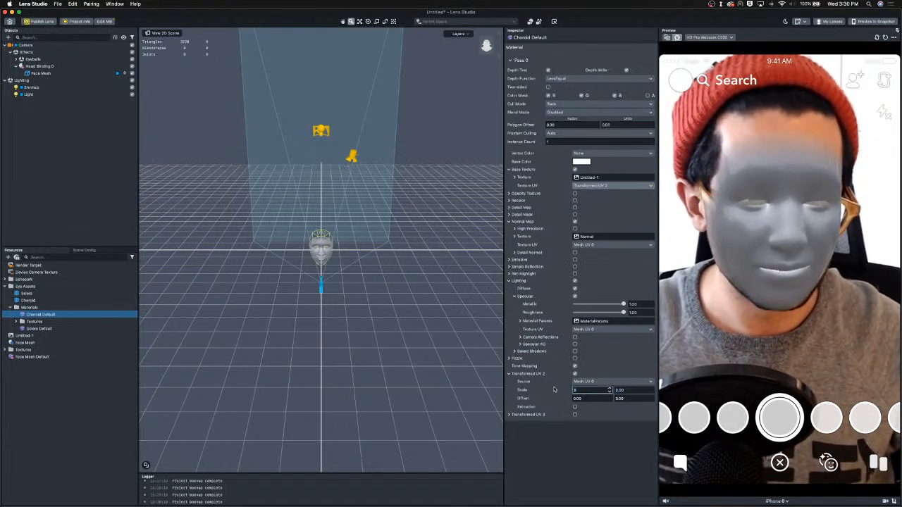
key("Tab")
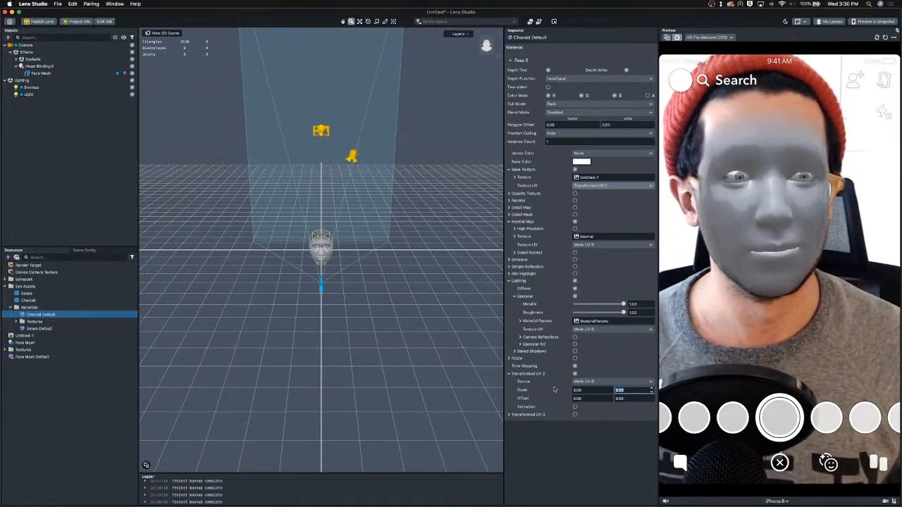
left_click(557, 394)
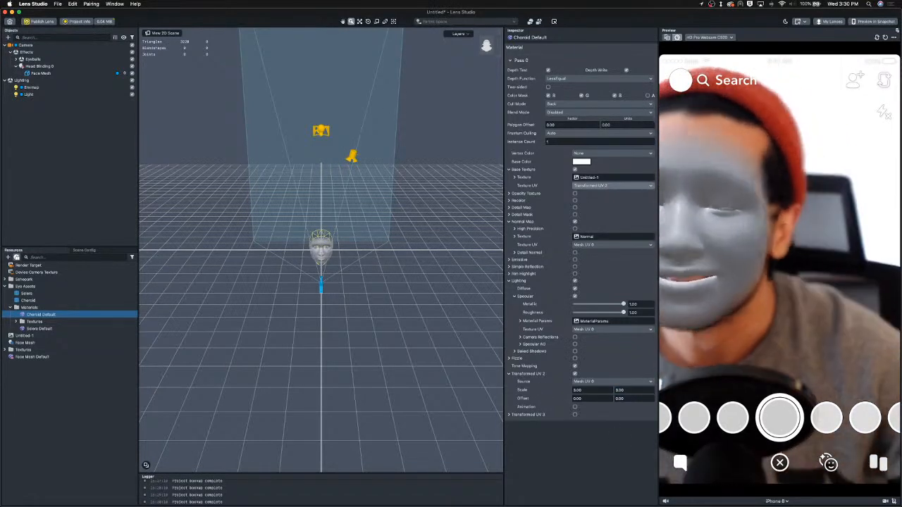
Step: Disable Head Binding 0 to hide the face mesh, and widen the lens preview slightly
left_click(106, 66)
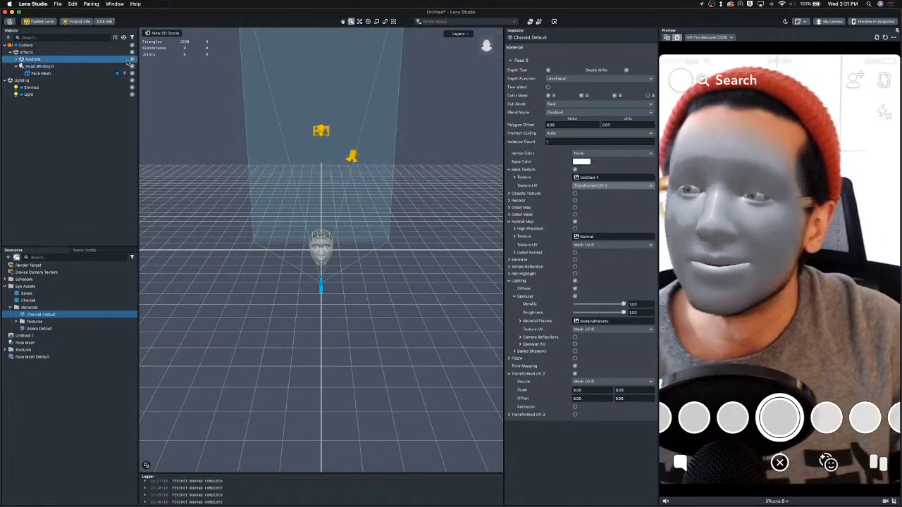
left_click(132, 67)
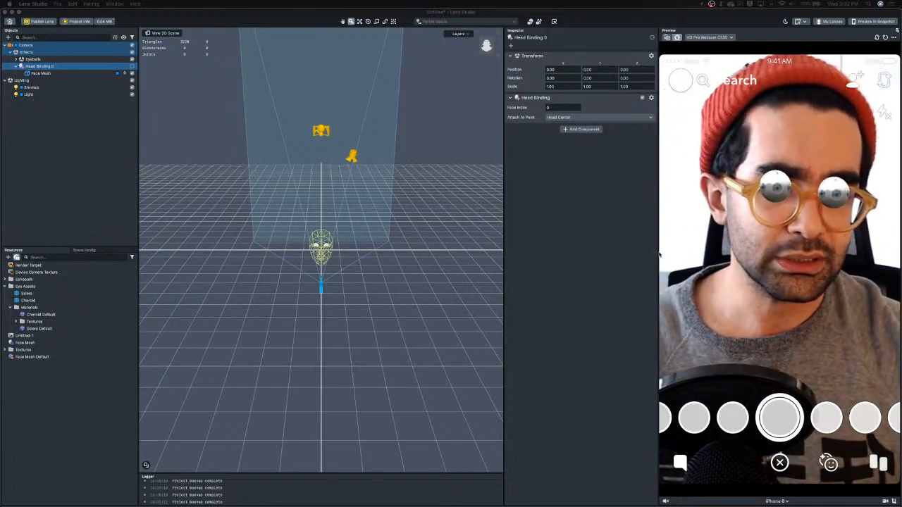
left_click_drag(658, 255, 648, 255)
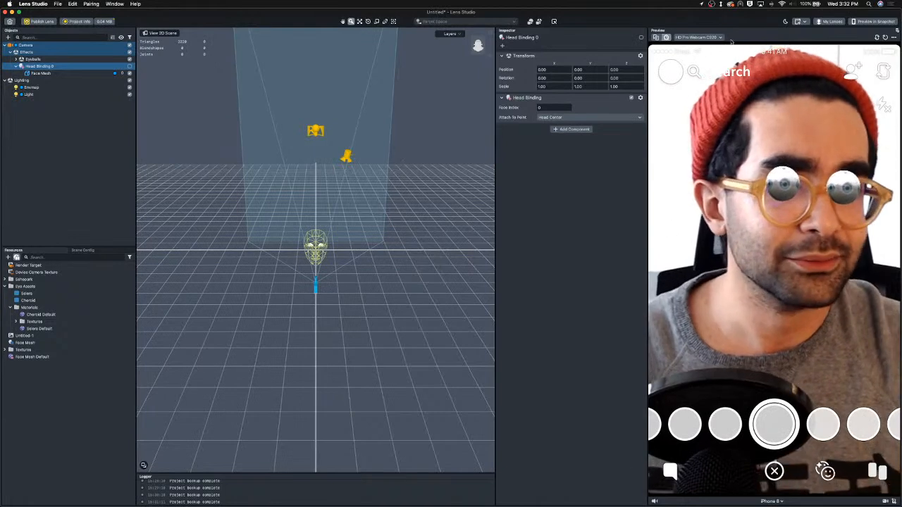
Step: Compare the eyeballs on the Idle Person 1 sample and the live webcam, checking the available preview sources
left_click(655, 37)
left_click(766, 38)
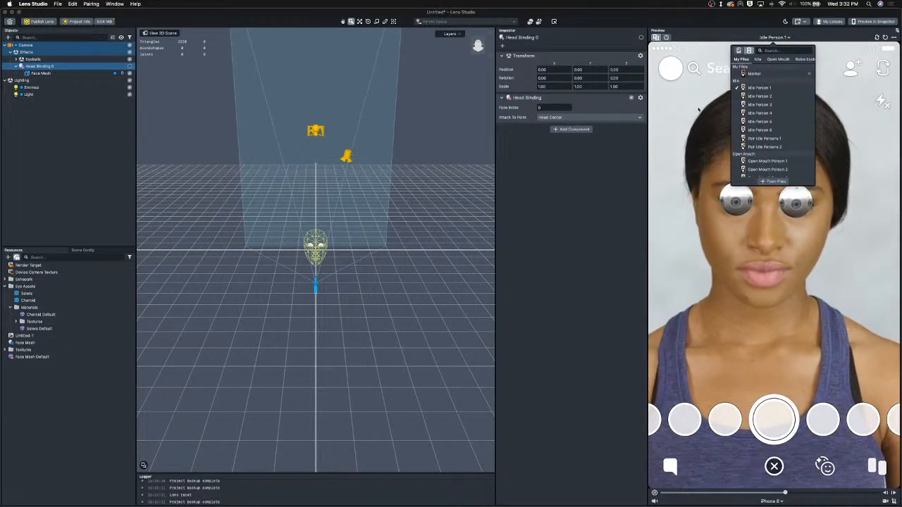
left_click(666, 37)
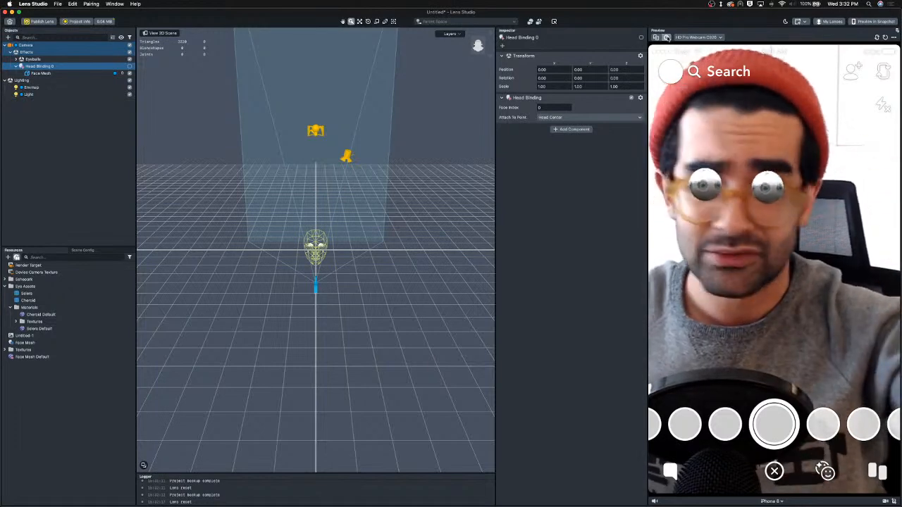
left_click(665, 37)
left_click(775, 36)
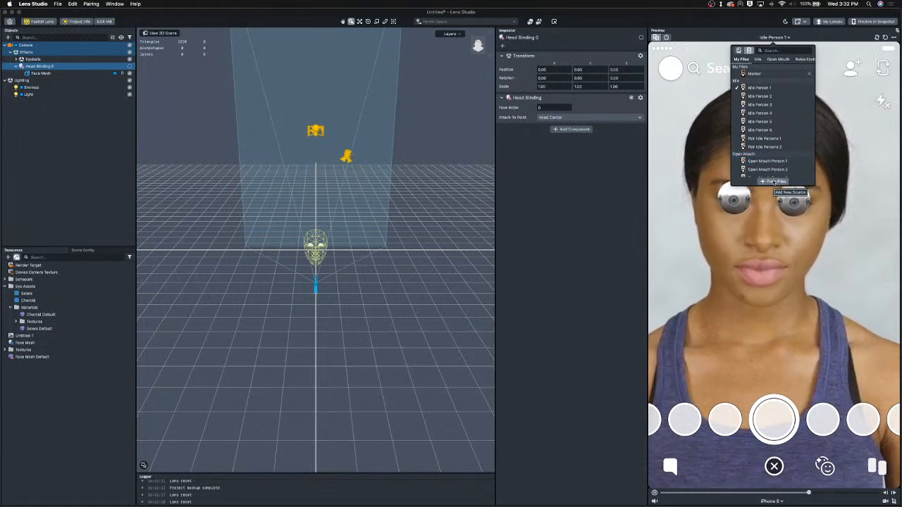
left_click(636, 243)
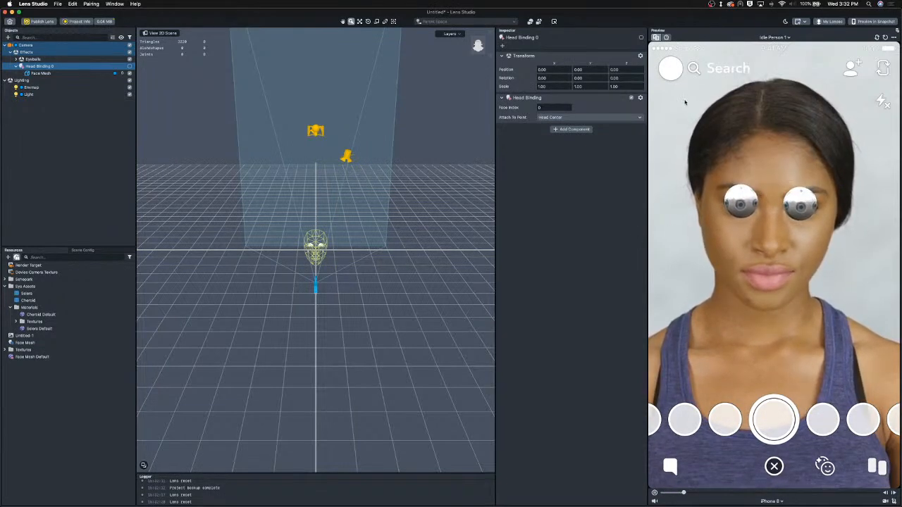
left_click(665, 38)
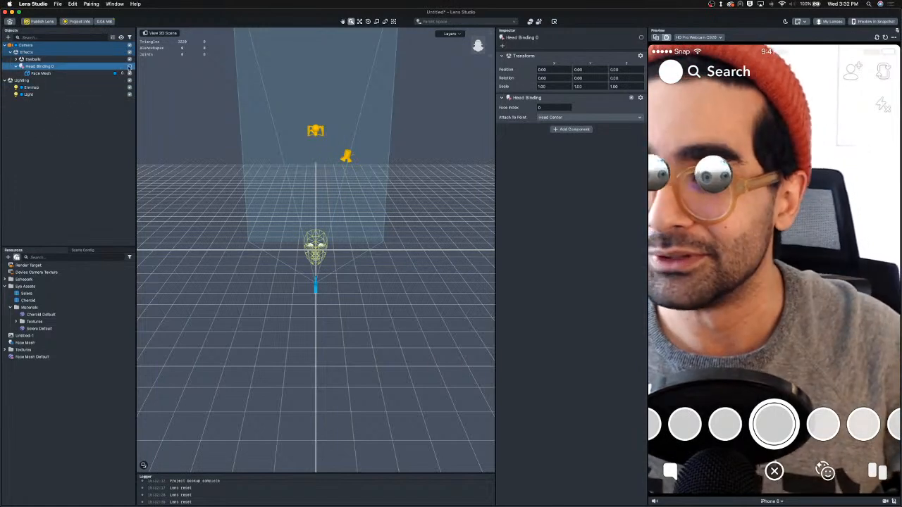
Step: Re-enable Head Binding 0 so the face mesh covers the face again
left_click(129, 71)
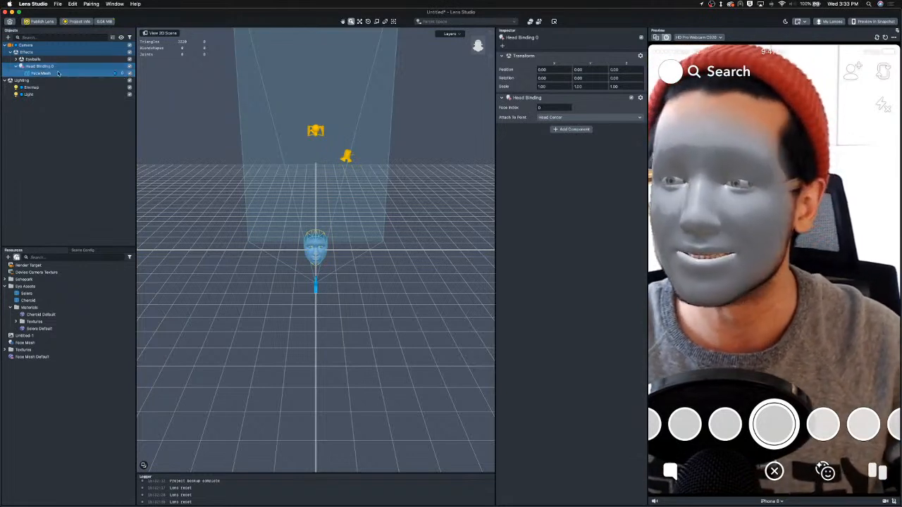
Step: Compare the lens with only the face mesh enabled and with only the Eyeballs object enabled
left_click(114, 59)
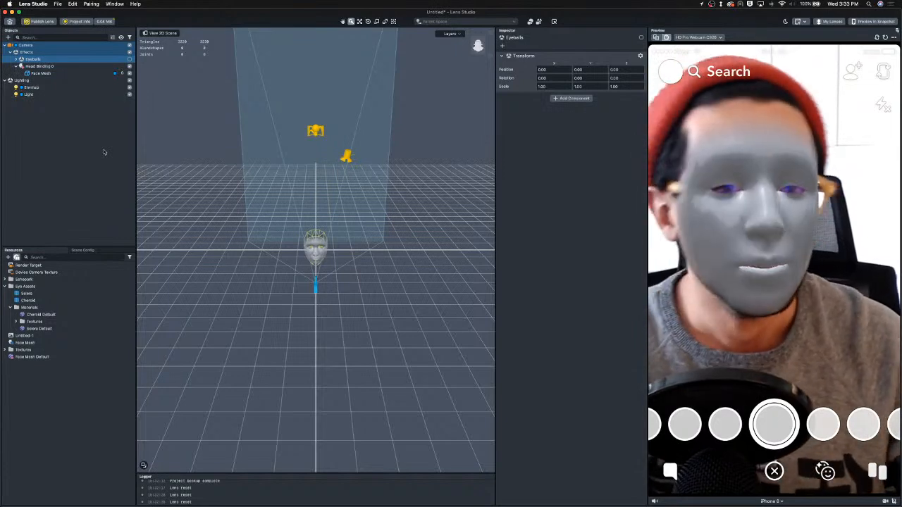
left_click(129, 60)
left_click(129, 66)
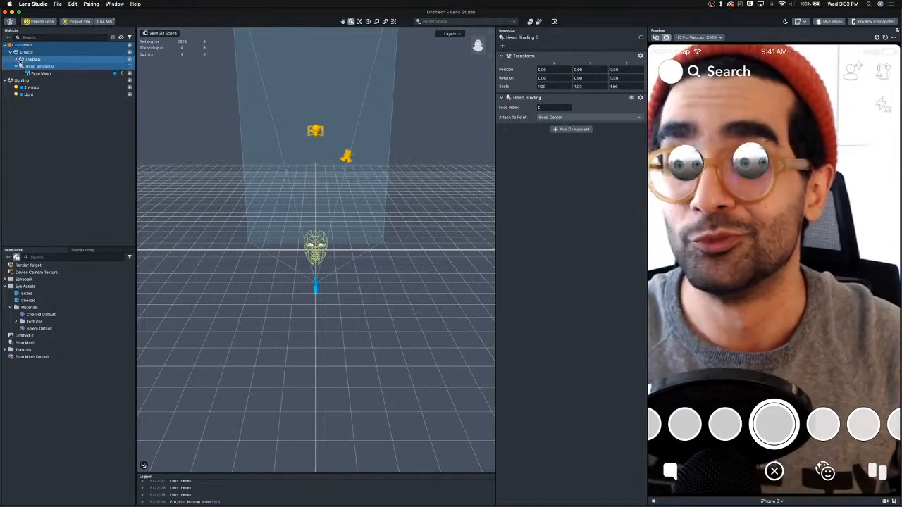
Step: Expand the Eyeballs and Left Eye hierarchy and review the settings of the Choroid Default material
left_click(17, 59)
left_click(21, 66)
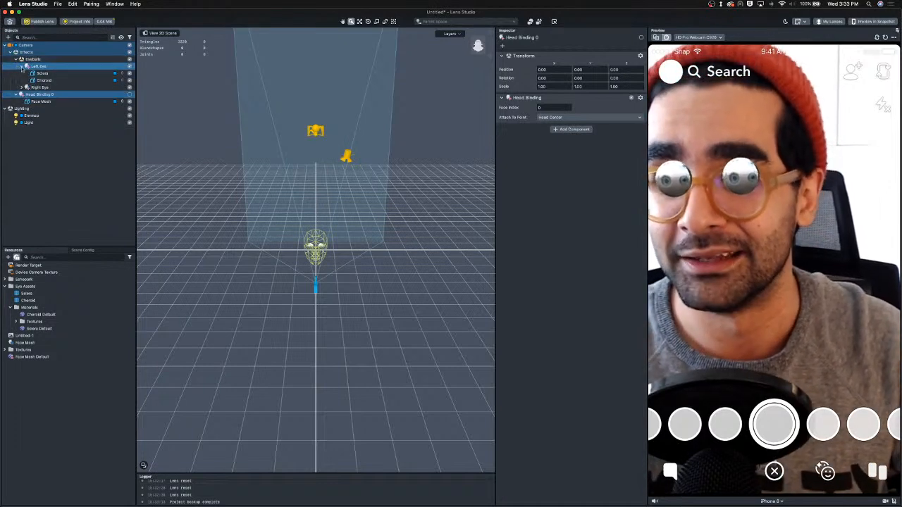
left_click(39, 314)
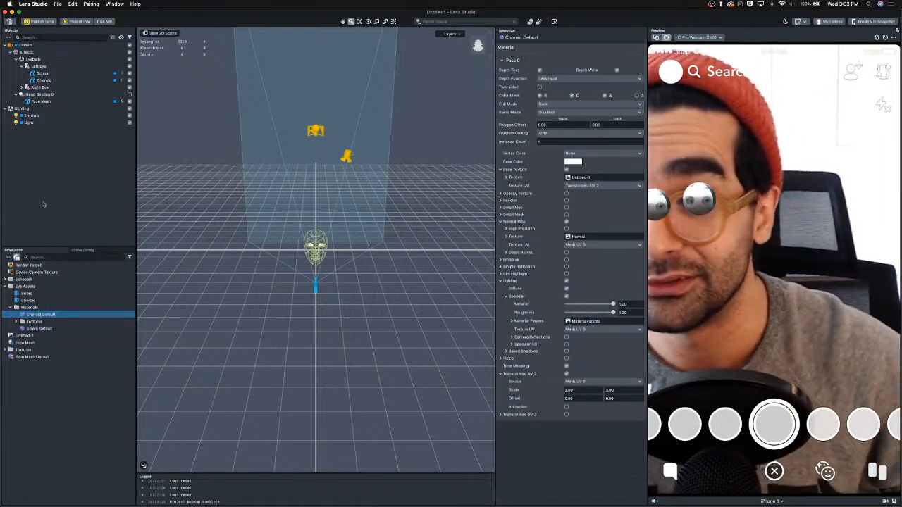
left_click(10, 53)
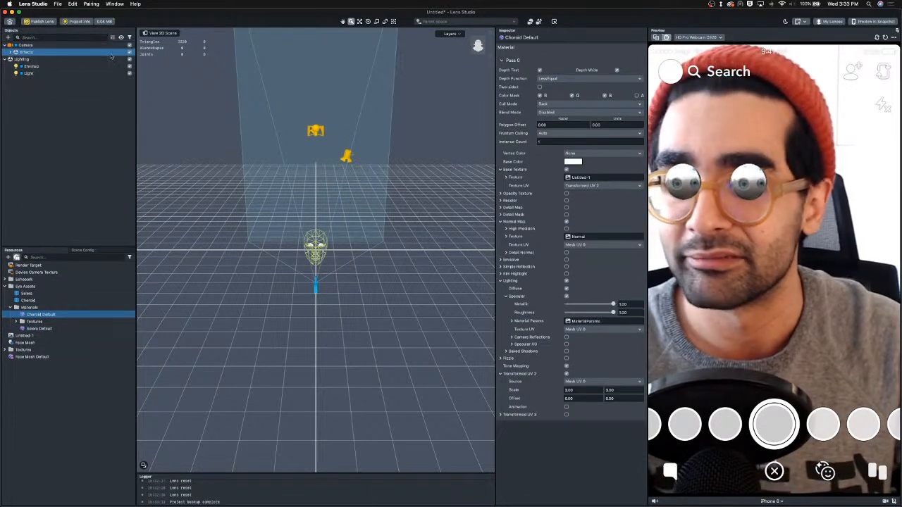
left_click(11, 53)
left_click(28, 59)
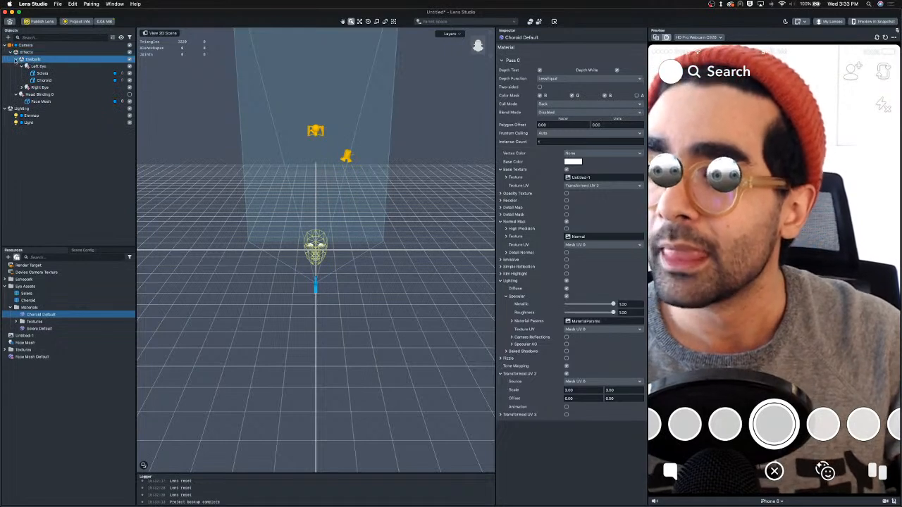
Step: Collapse and disable the Eyeballs object, and enable Head Binding 0 so only the face mesh is used
left_click(18, 59)
left_click(129, 59)
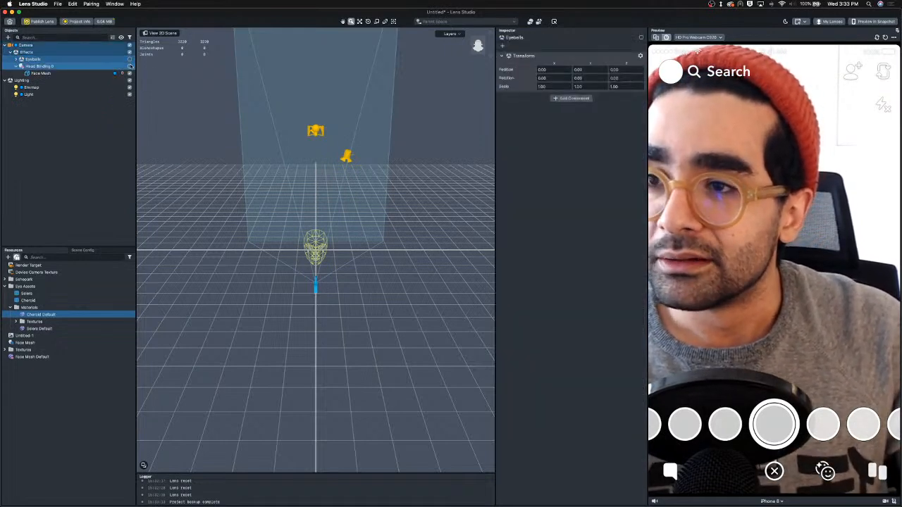
left_click(129, 65)
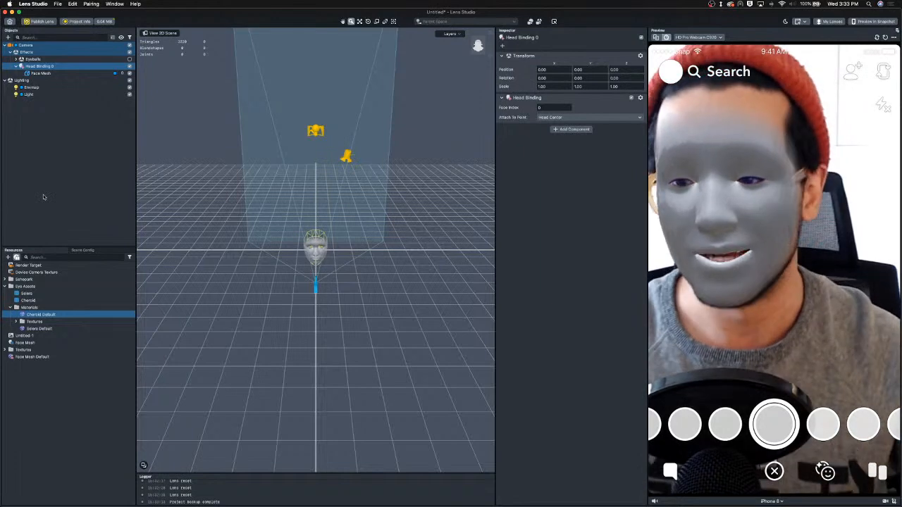
Step: Compare the face mesh with Smooth Edges off and on in the Face Mesh Default material
left_click(57, 356)
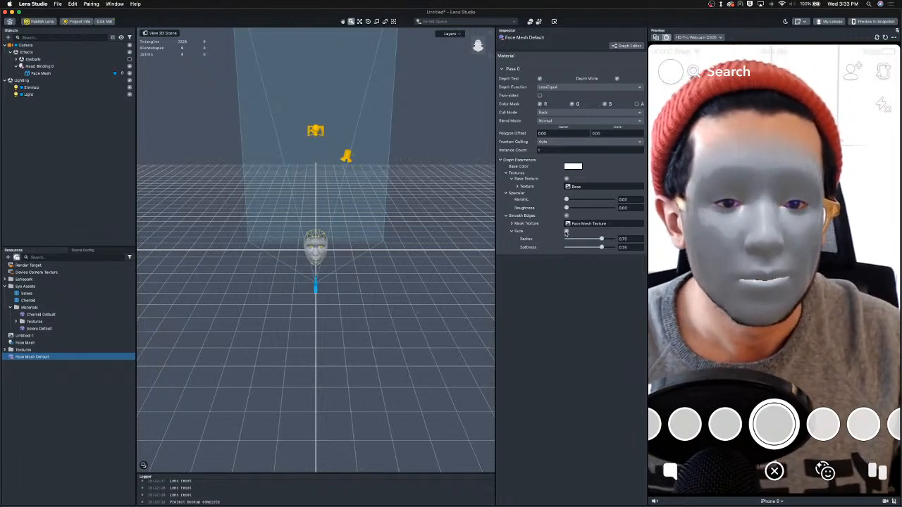
left_click(567, 215)
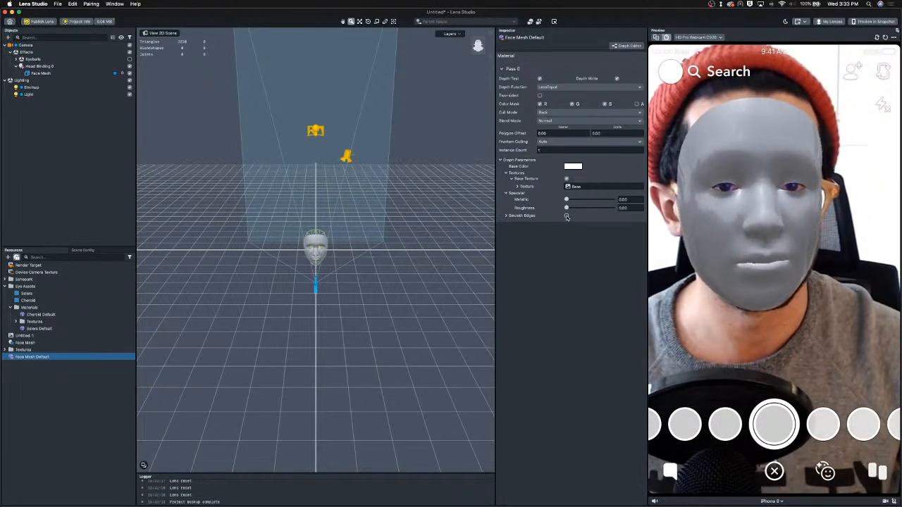
left_click(566, 216)
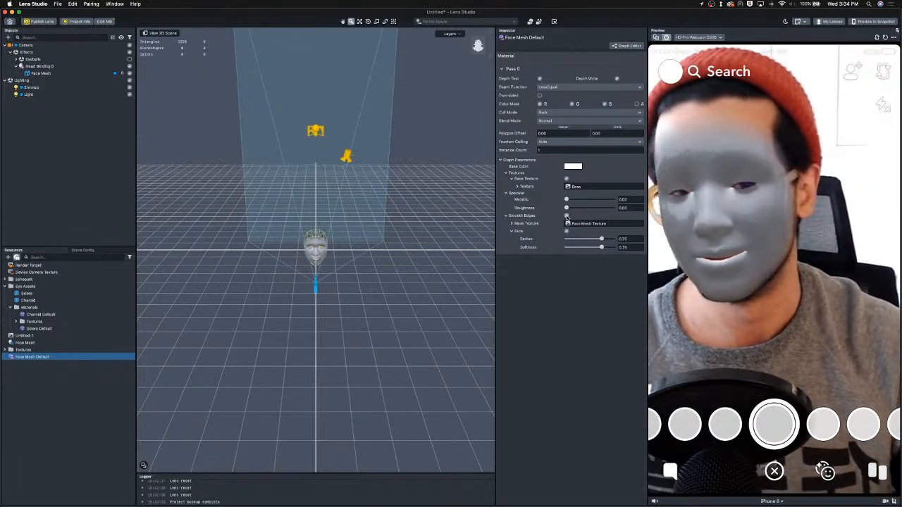
Step: Set the Smooth Edges radius to 0.81, lower its softness, and raise Metallic and Roughness to 1 in the Face Mesh Default material
left_click(567, 216)
left_click_drag(599, 240, 579, 246)
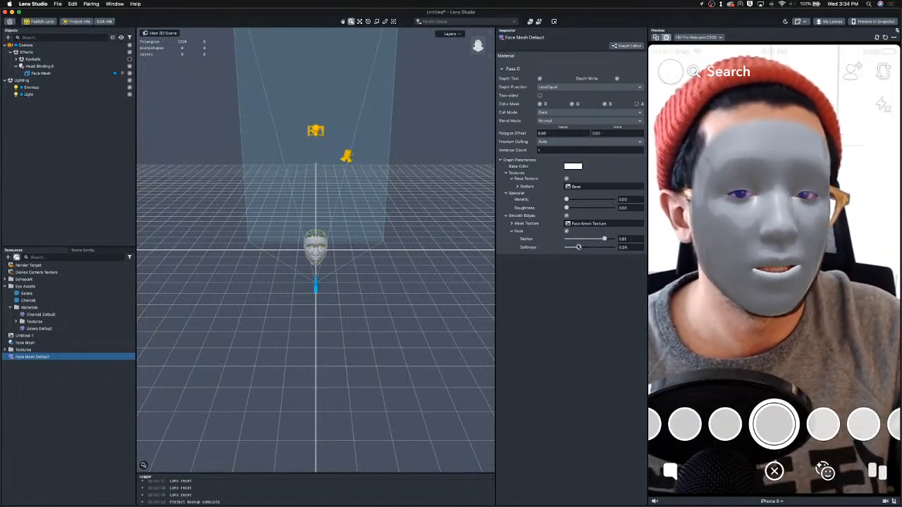
mouse_move(566, 207)
left_mouse_down()
mouse_move(612, 209)
mouse_move(598, 200)
mouse_move(668, 208)
mouse_move(621, 197)
mouse_move(633, 194)
left_mouse_up()
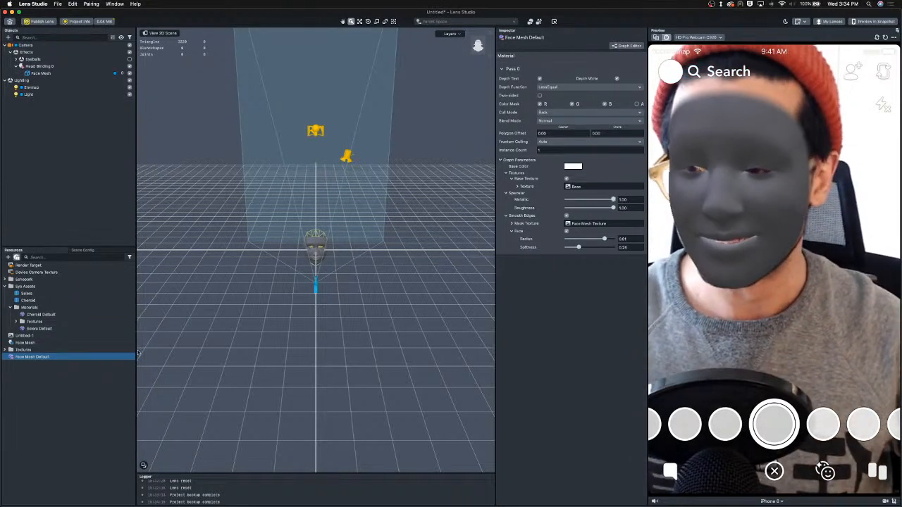
Step: Import the SnapTexture script file into the project resources
left_click(71, 374)
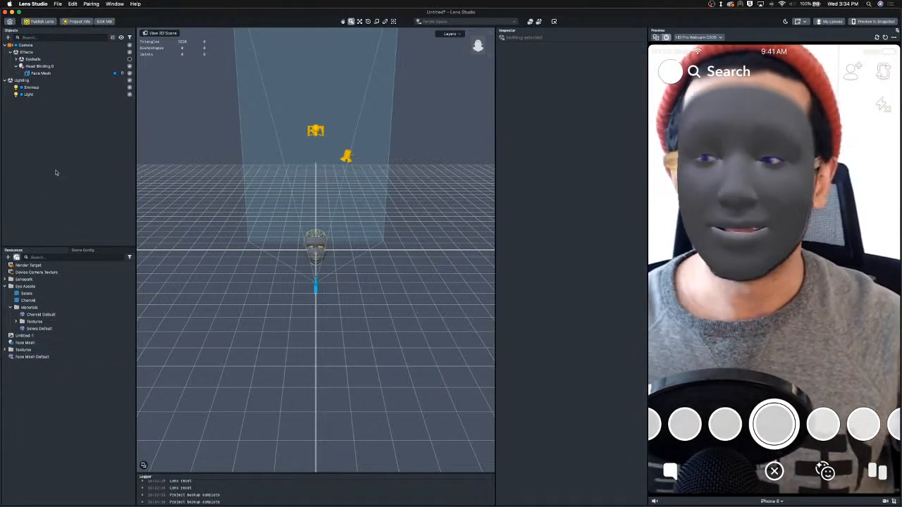
left_click(57, 350)
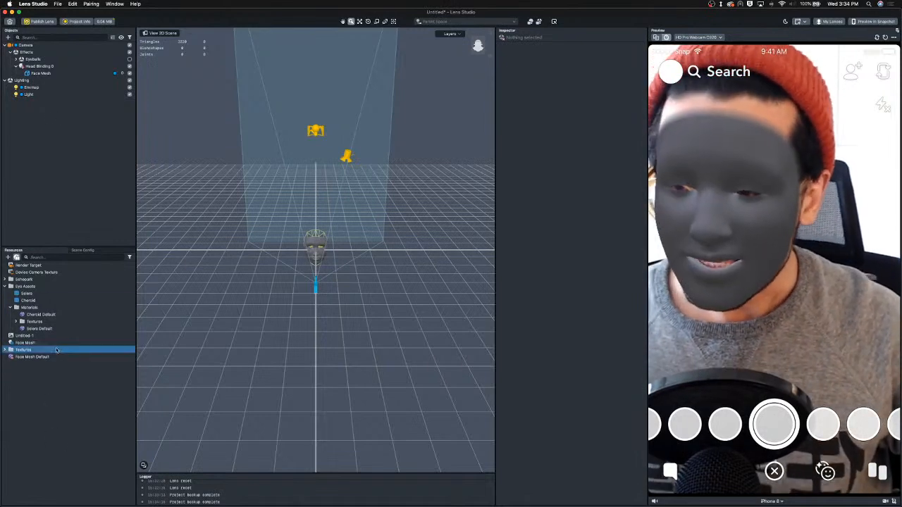
left_click(39, 321)
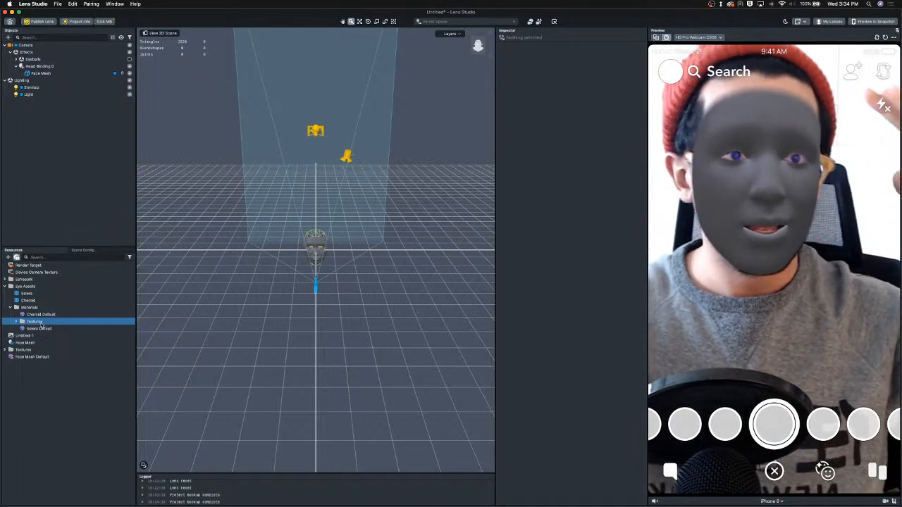
left_click(44, 315)
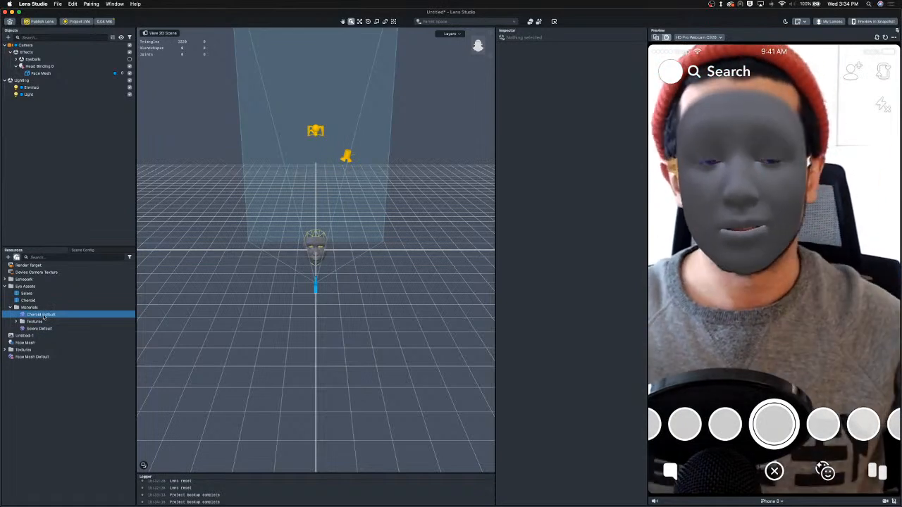
left_click(14, 364)
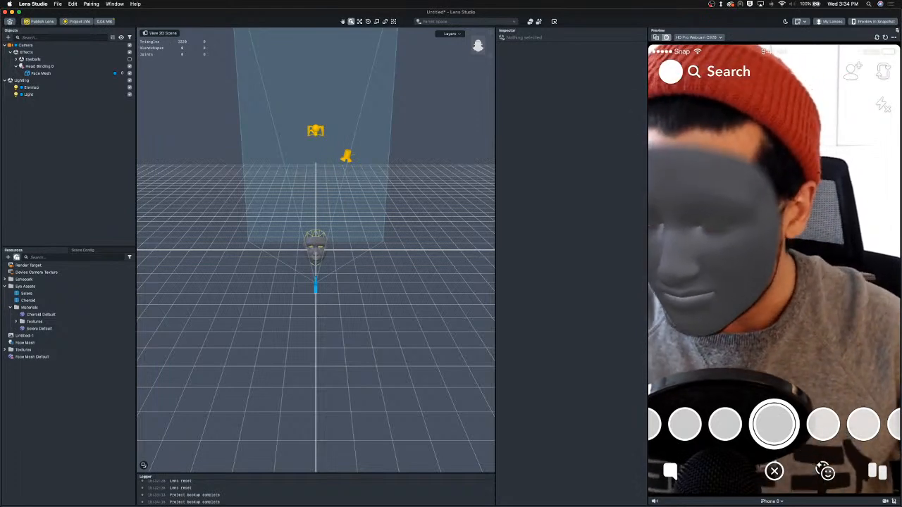
left_click_drag(2, 419, 34, 373)
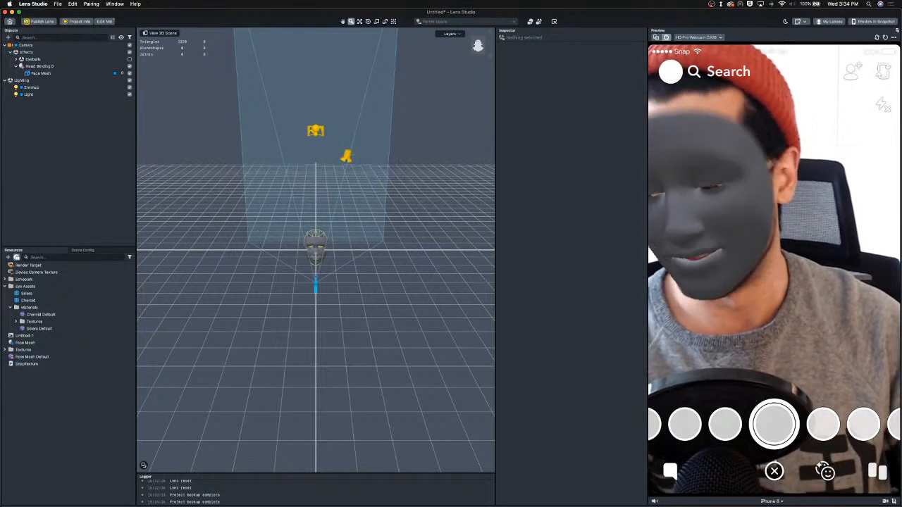
Step: Open the SnapTexture script and review its checkInputValues function and the duplicatedMesh.snap(script.mainCamera) line
double_click(28, 363)
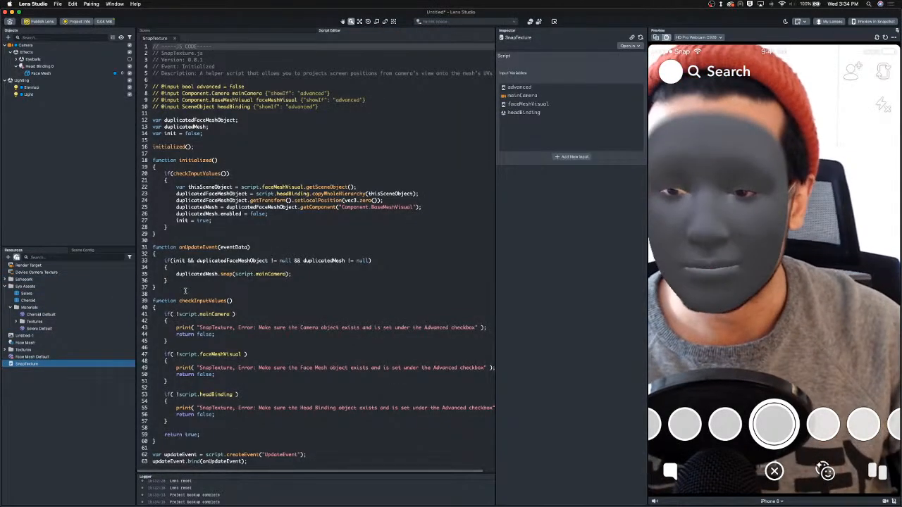
left_click_drag(491, 314, 532, 314)
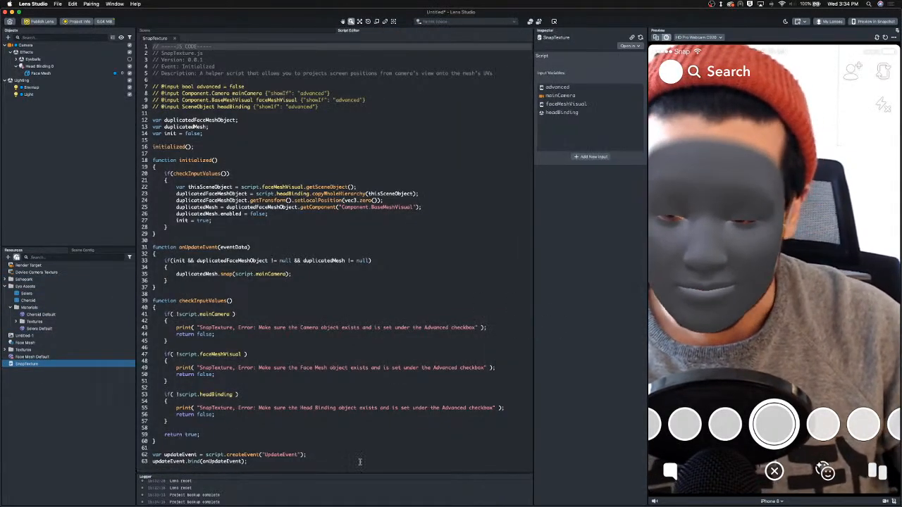
left_click(287, 478)
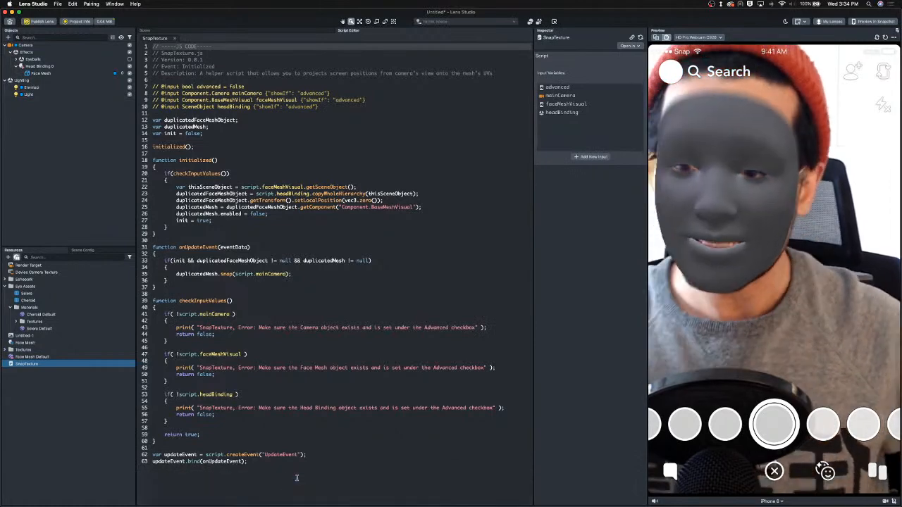
left_click_drag(153, 455, 152, 308)
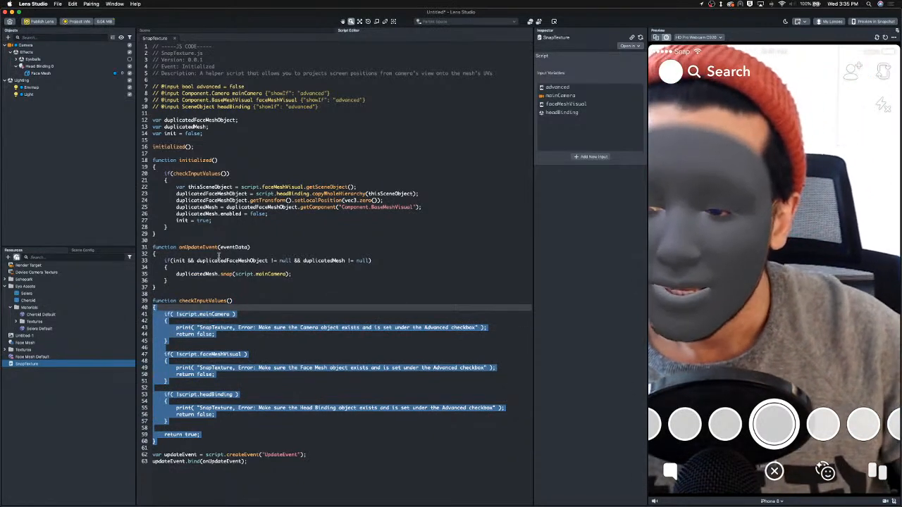
left_click_drag(298, 273, 181, 276)
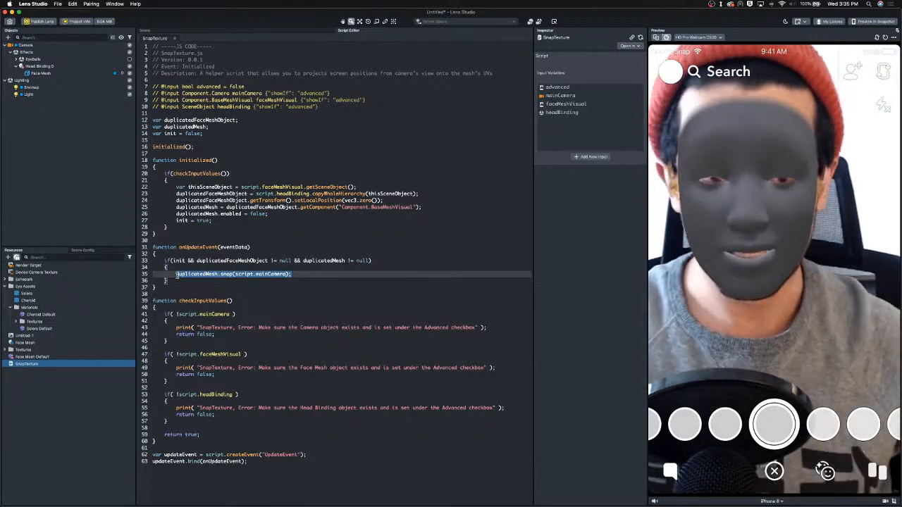
Step: Close the SnapTexture script and disable Smooth Edges in the Face Mesh Default material
left_click(59, 74)
left_click(174, 38)
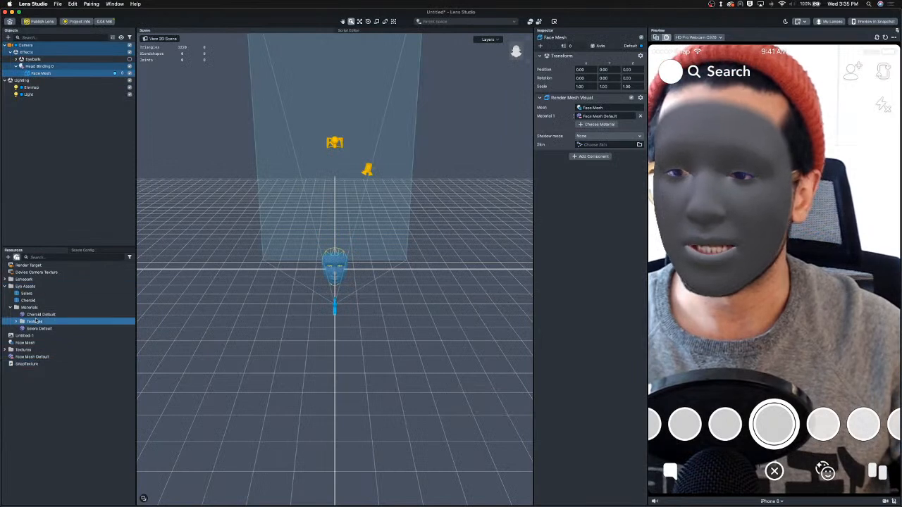
left_click(41, 357)
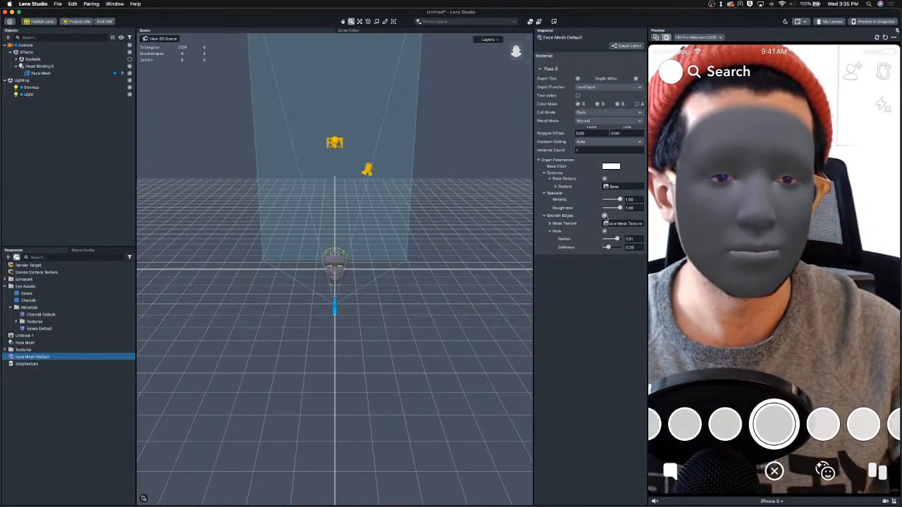
left_click(604, 216)
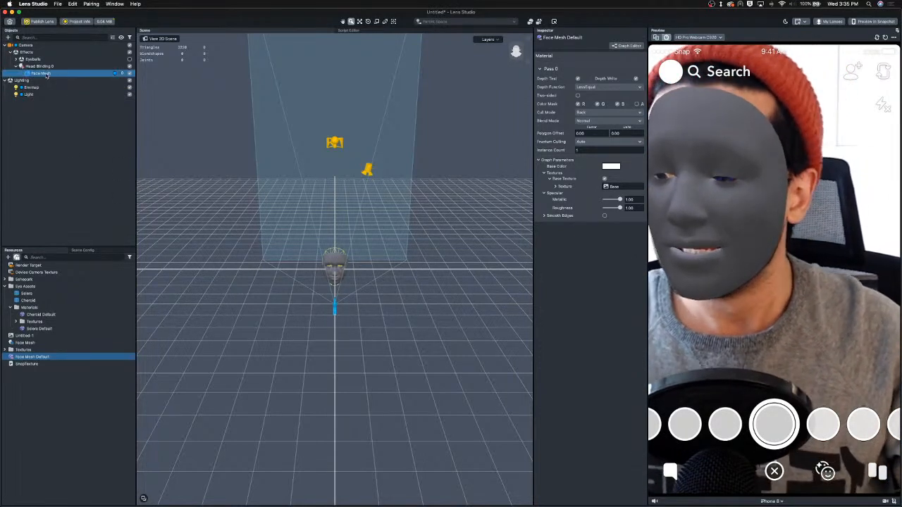
Step: Add the SnapTexture script to Face Mesh and assign Camera, Face Mesh and Head Binding 0 to its advanced inputs
left_click(46, 76)
left_click_drag(32, 366, 590, 289)
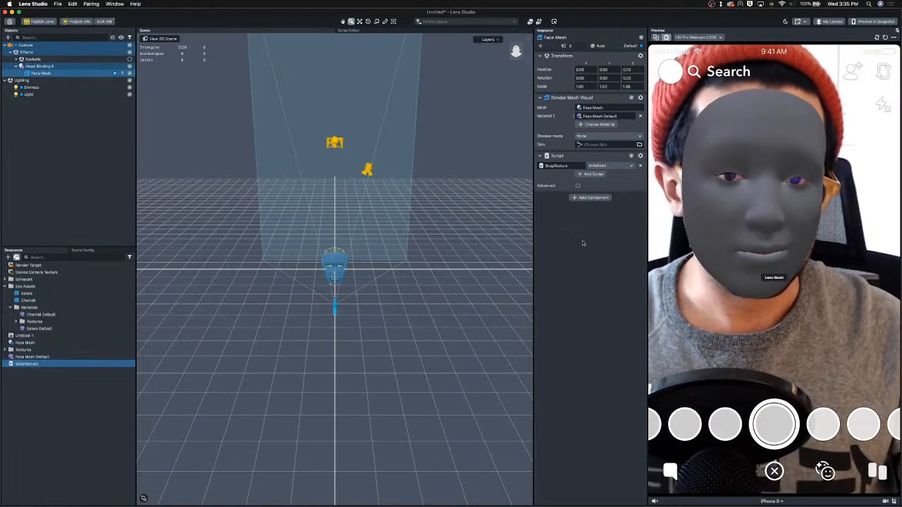
left_click(578, 186)
left_click_drag(599, 185, 592, 195)
left_click_drag(39, 73, 593, 211)
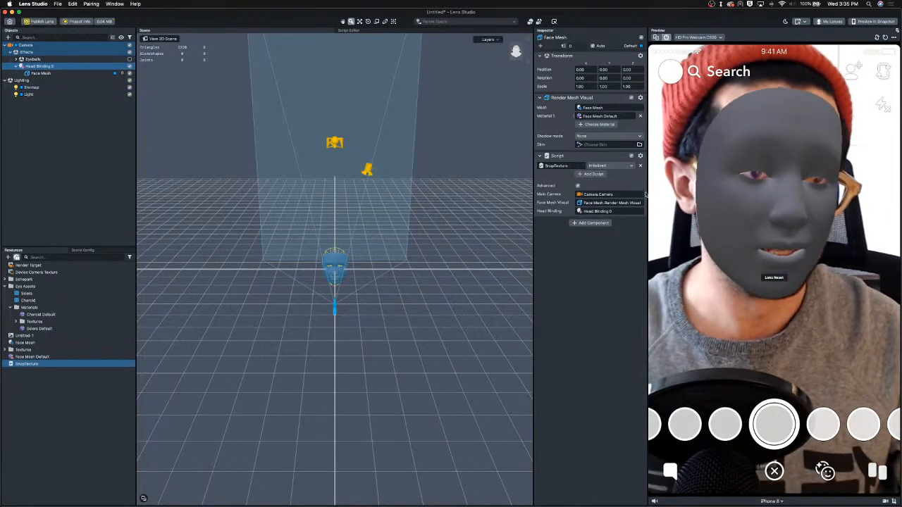
Step: Set the Face Mesh Default material's base texture to Device Camera Texture, with Metallic and Roughness at 0
left_click(60, 357)
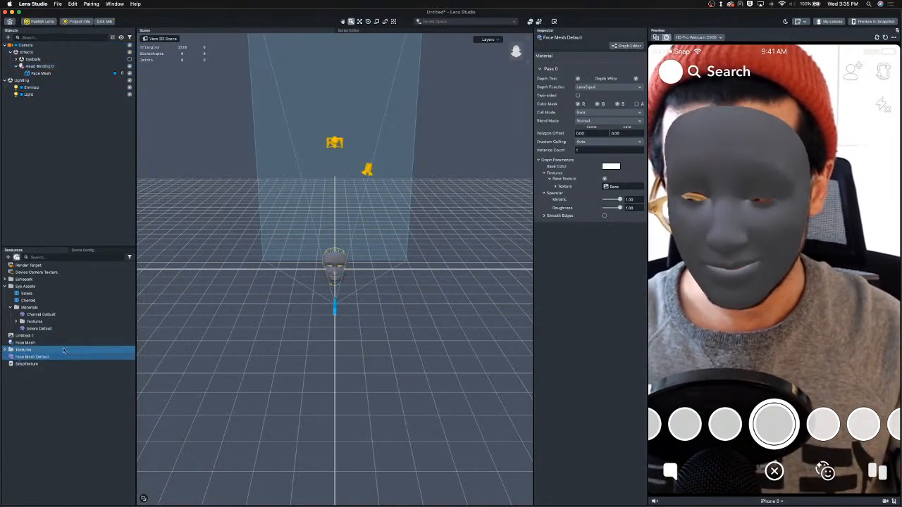
left_click(25, 265)
left_click_drag(28, 272, 598, 226)
left_click_drag(622, 190, 600, 208)
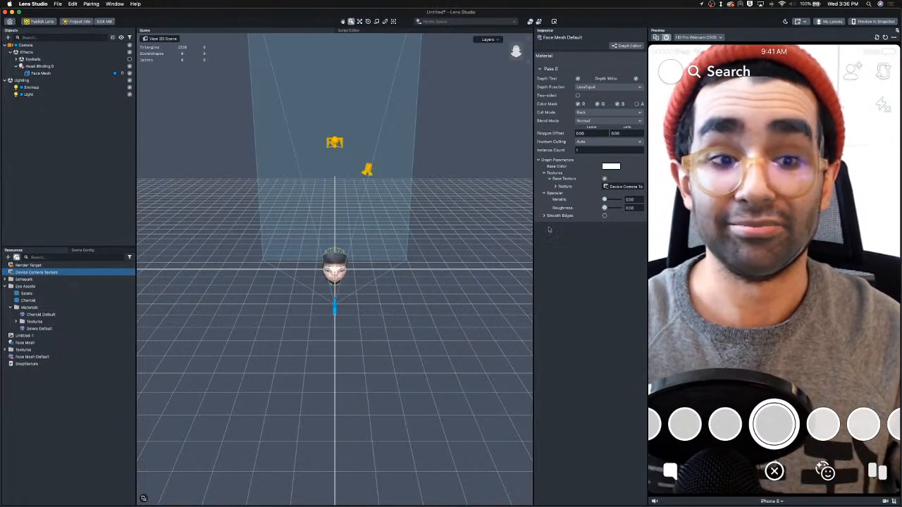
Step: Move the Face Mesh object forward along its Z axis, away from the head and toward the camera
left_click(46, 73)
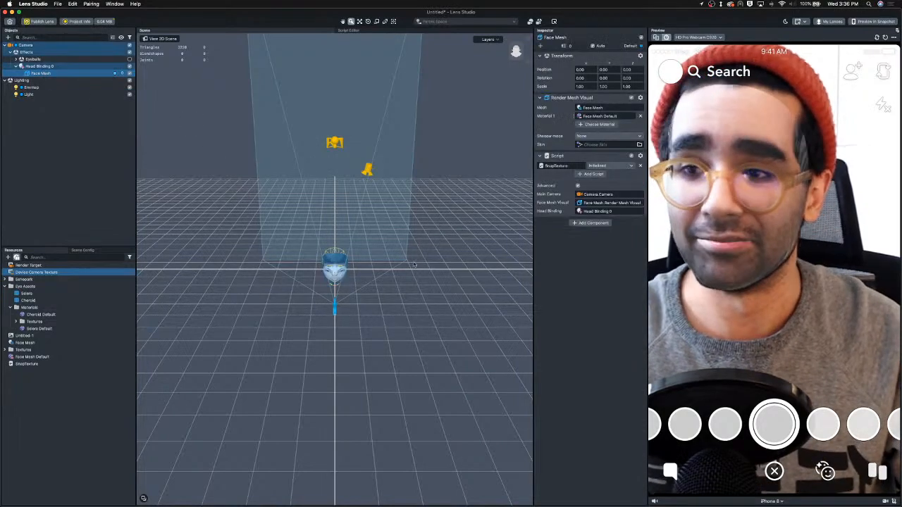
scroll(371, 282, "up", 5)
scroll(370, 282, "up", 4)
left_click_drag(333, 290, 328, 326)
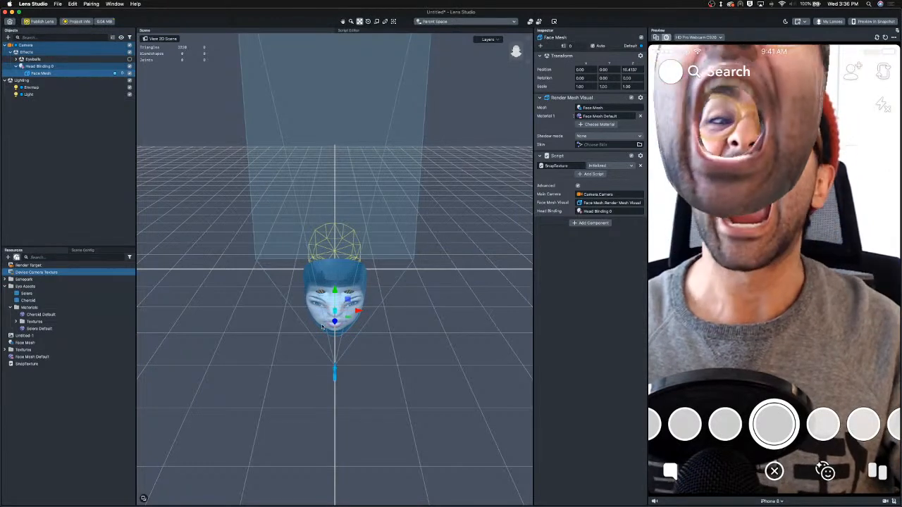
Step: Enable Eye Geometry on the Face Mesh resource
left_click(50, 357)
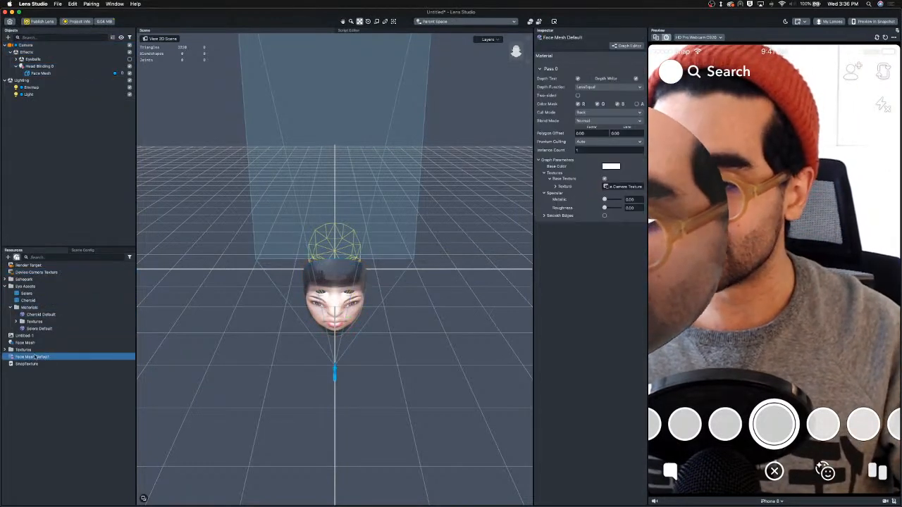
left_click(25, 343)
left_click(576, 77)
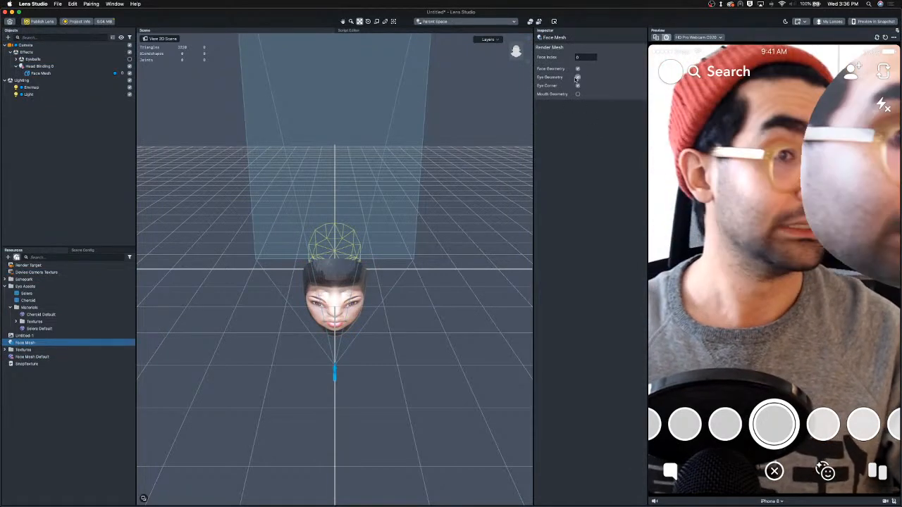
Step: Try Mouth Geometry on the Face Mesh resource, leaving both Mouth Geometry and Eye Geometry disabled
left_click(578, 94)
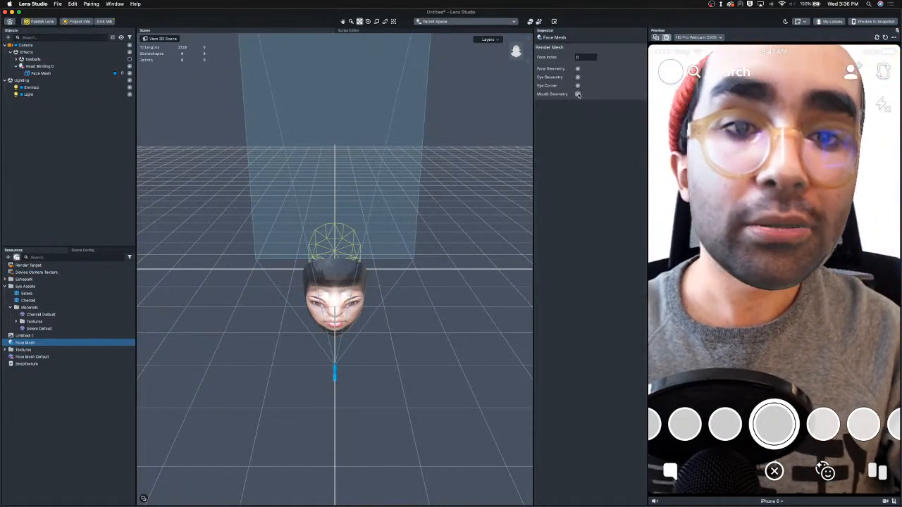
left_click(578, 93)
left_click(577, 77)
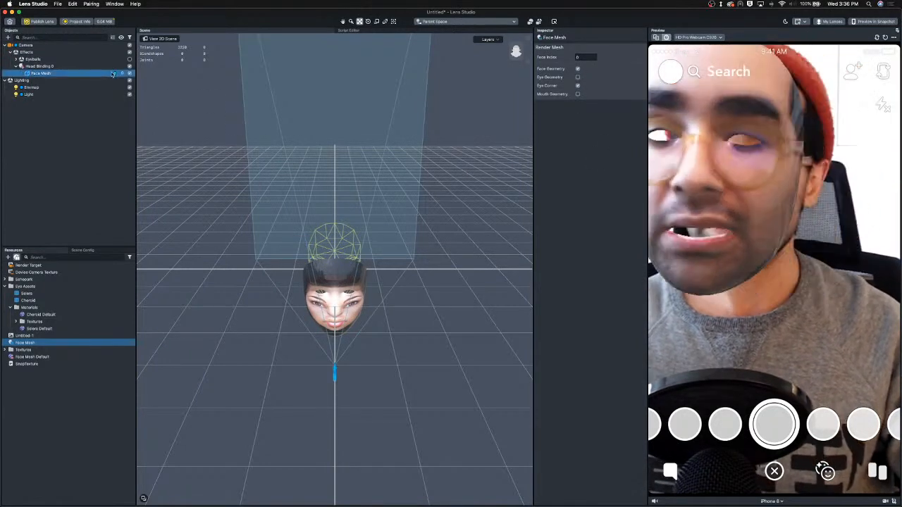
Step: Open the SnapTexture script in the script editor to examine its code
left_click(35, 364)
double_click(36, 364)
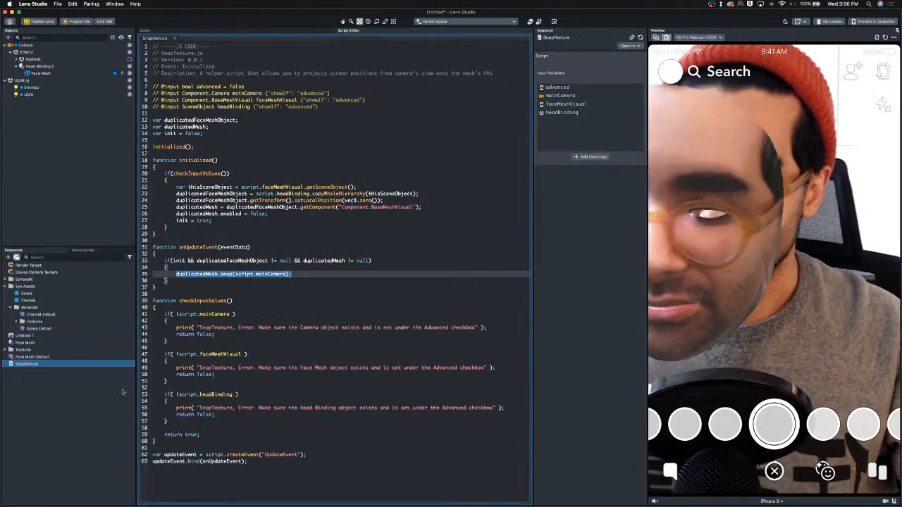
left_click(358, 480)
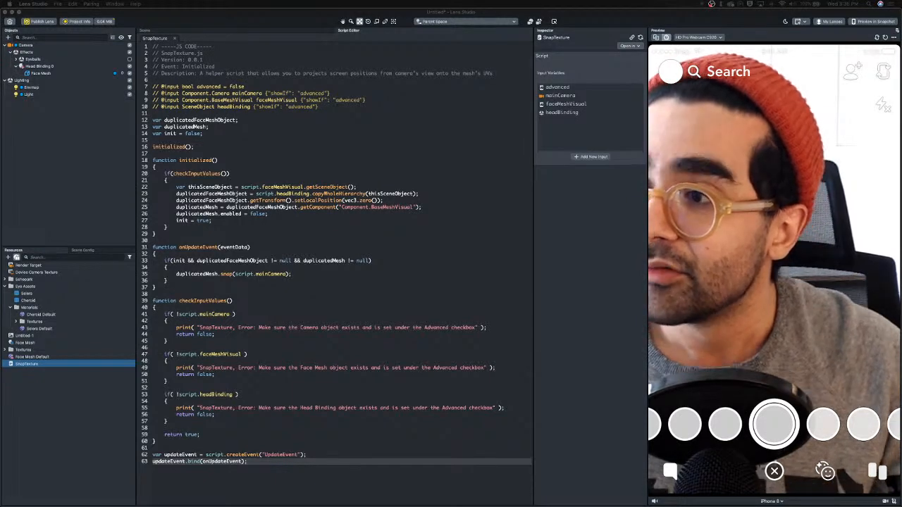
Step: Delete the Effects object with its children and add a Screen Image to the scene
left_click(27, 52)
key("Delete")
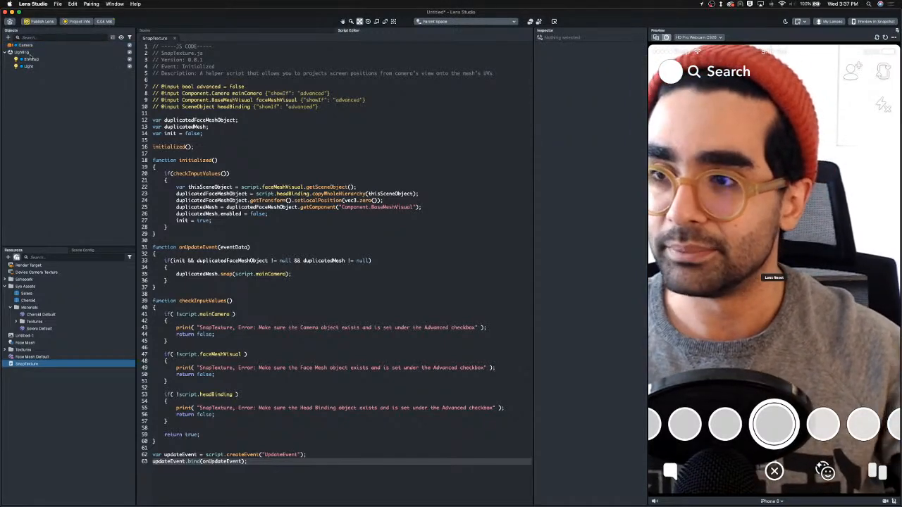
left_click(7, 37)
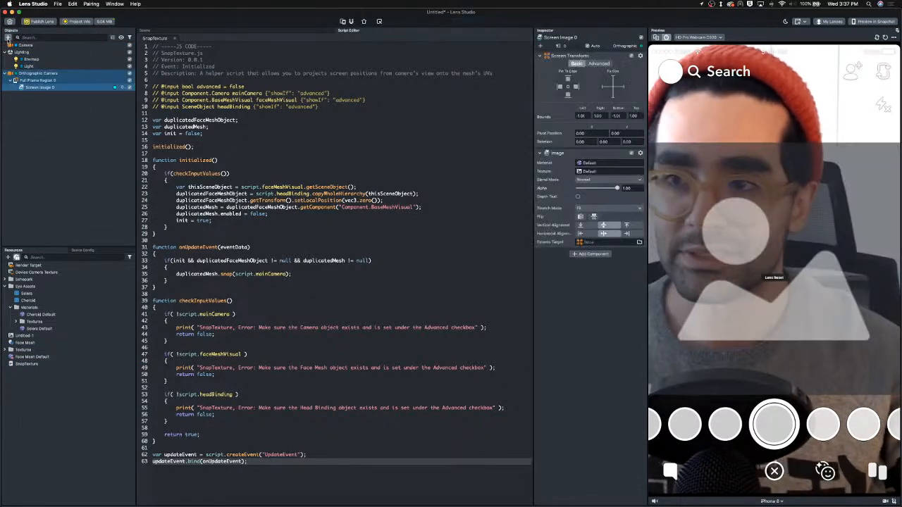
left_click(594, 208)
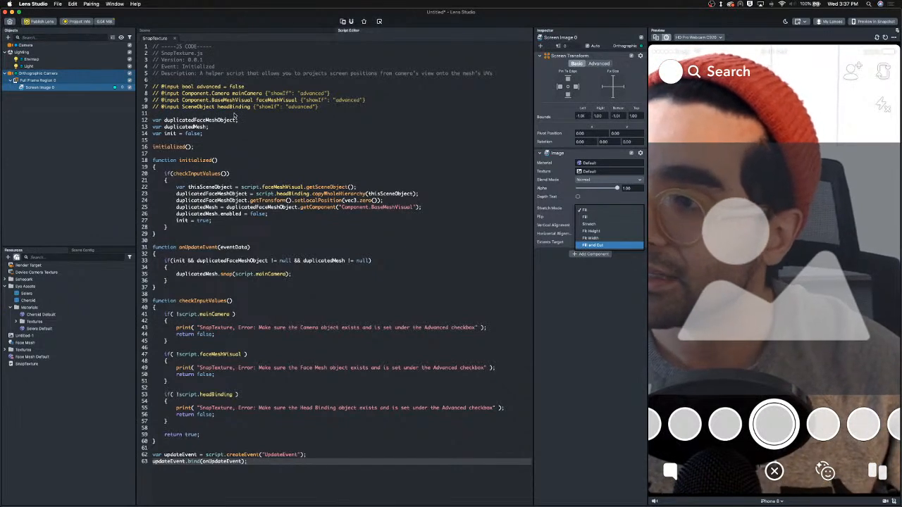
key("Up")
key("Up")
key("Up")
key("Up")
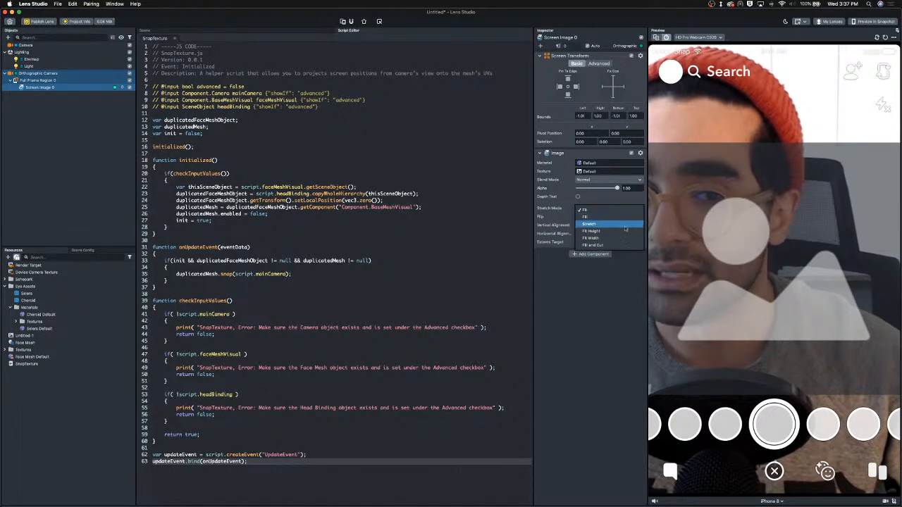
key("super+Tab")
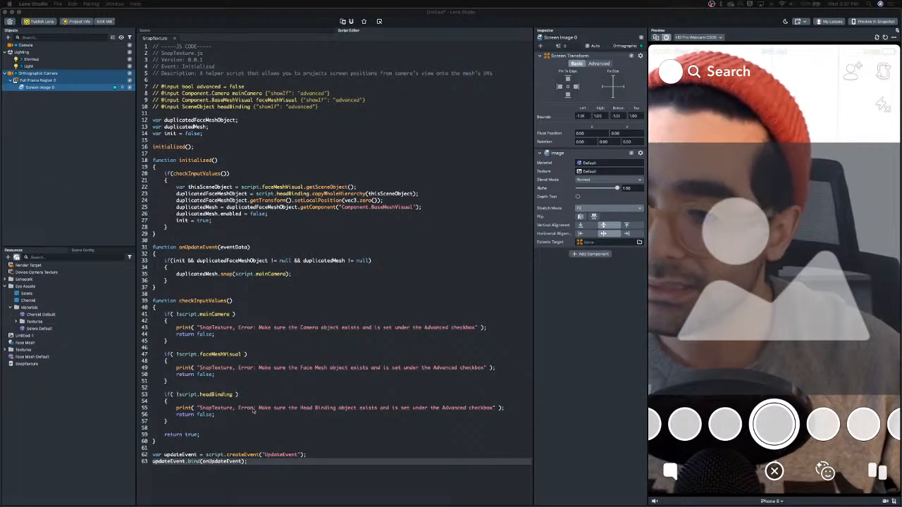
left_click(276, 441)
left_click_drag(254, 469, 140, 18)
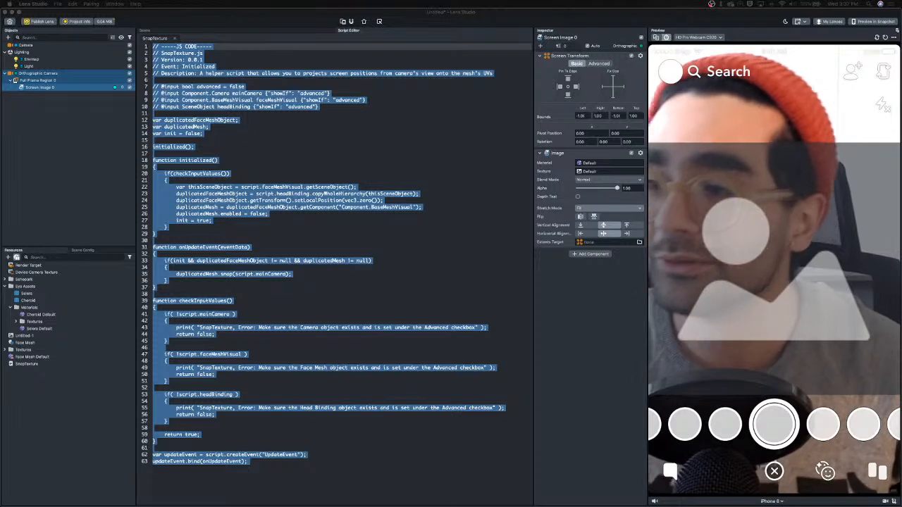
left_click(348, 305)
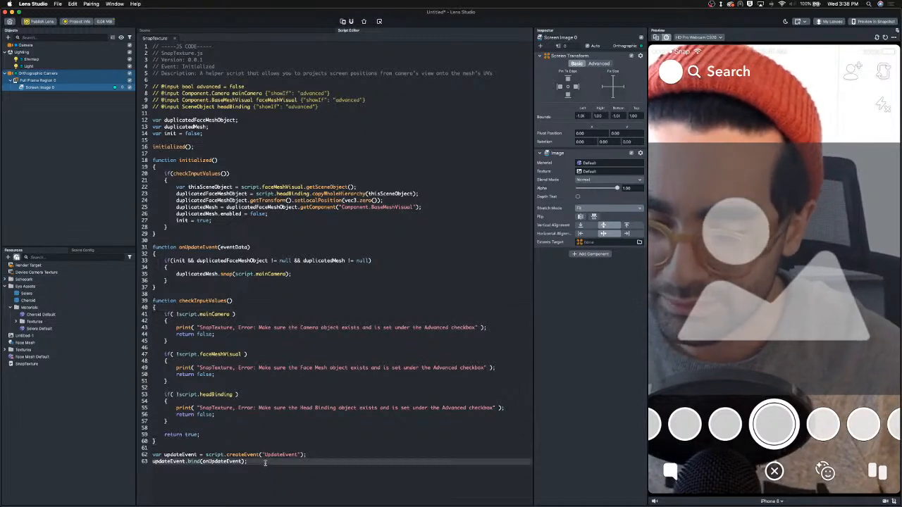
Step: Move the two updateEvent lines from the end of the SnapTexture script to directly below the onUpdateEvent function
left_click_drag(266, 462, 139, 457)
key("super+c")
key("BackSpace")
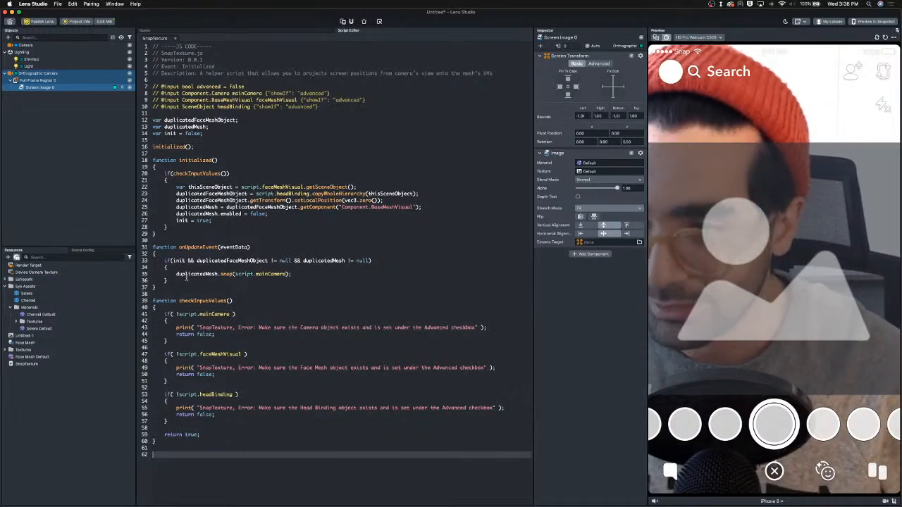
left_click(160, 288)
key("super+v")
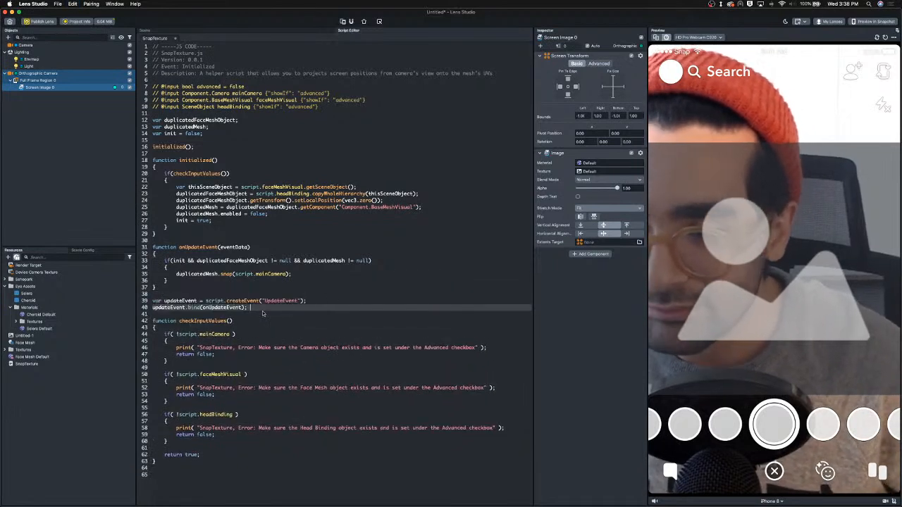
left_click_drag(248, 308, 164, 261)
left_click(268, 329)
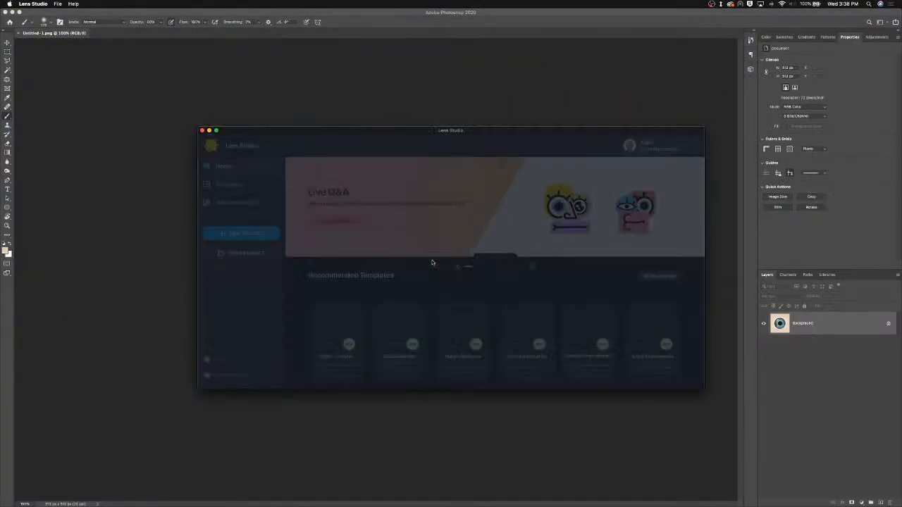
Step: Start a project from the Object Detection template among the recommended templates
left_click(458, 453)
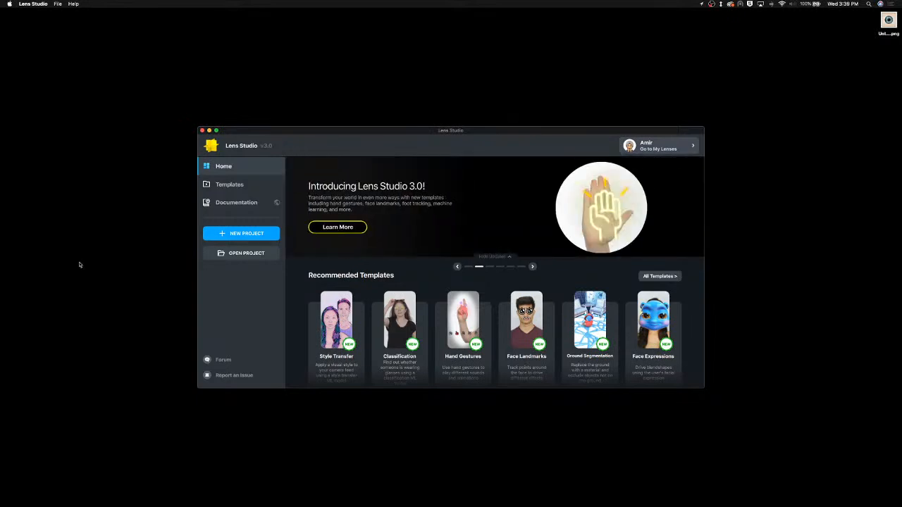
scroll(349, 324, "down", 5)
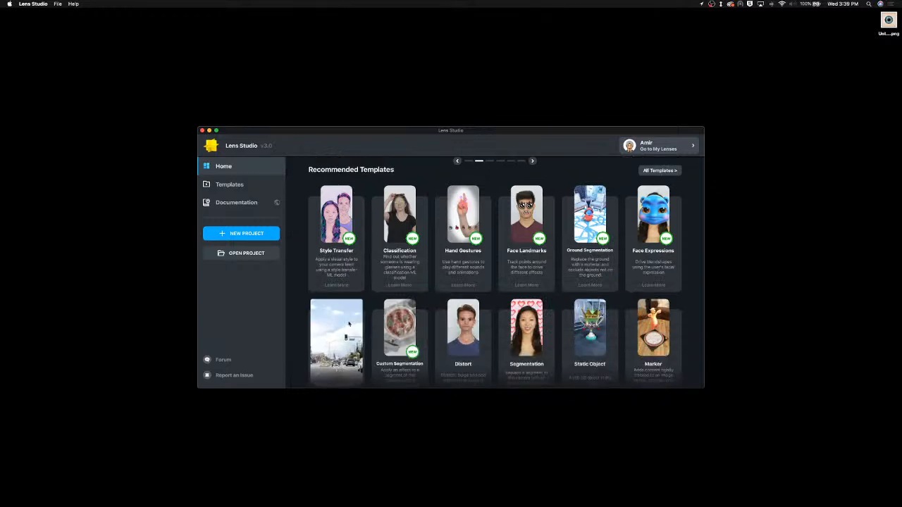
left_click(349, 324)
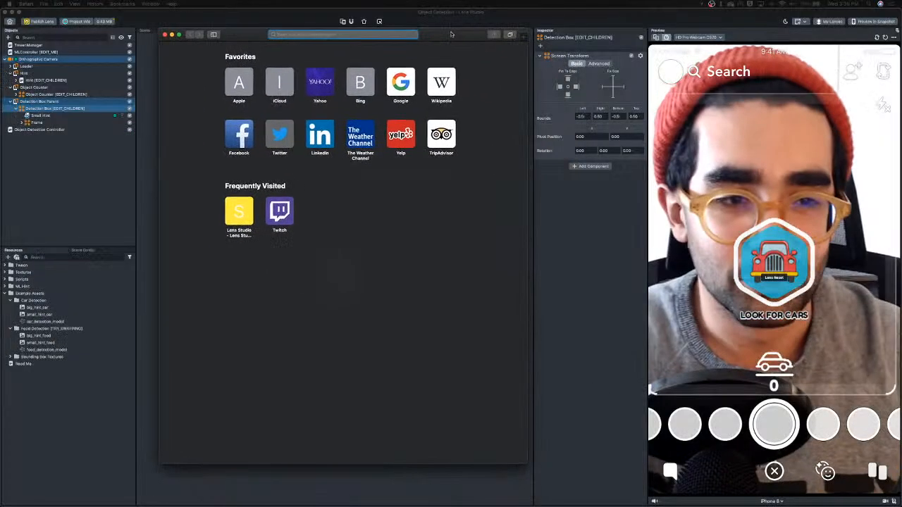
Step: Open the Templates page of the Lens Studio website in Safari
left_click_drag(451, 34, 470, 36)
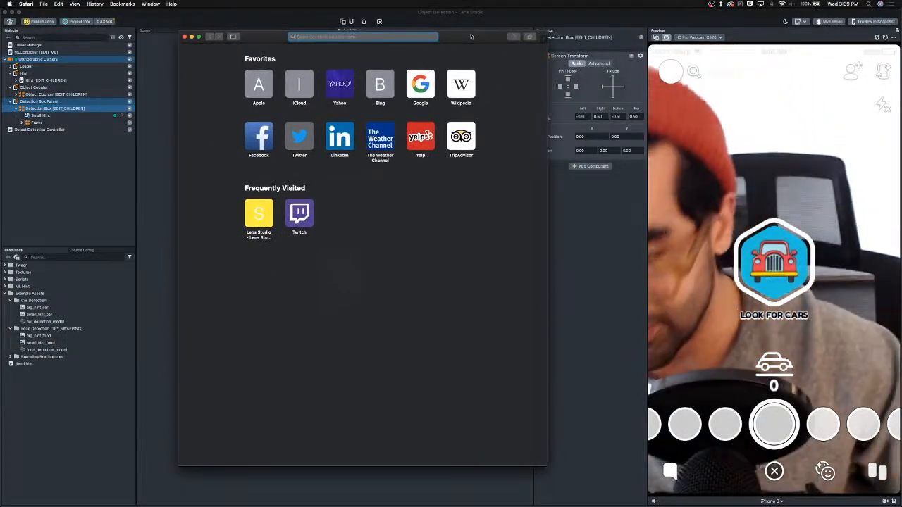
left_click(264, 214)
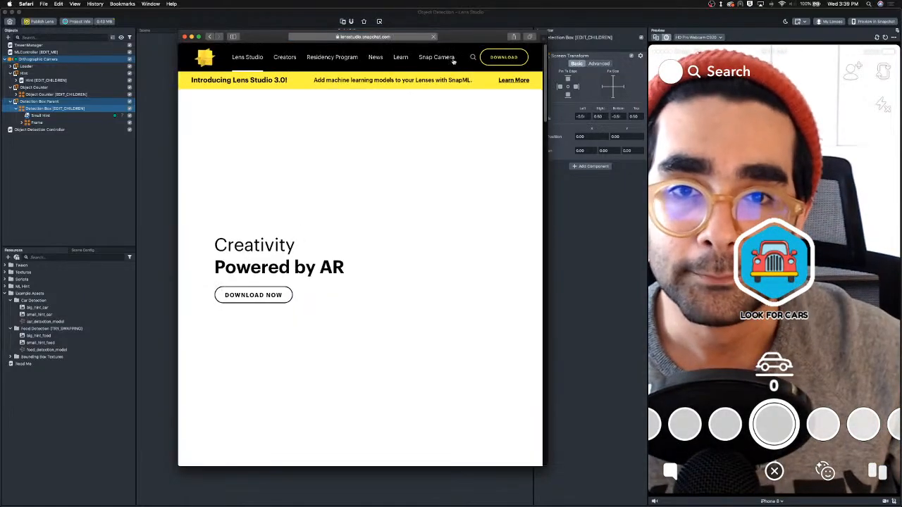
mouse_move(399, 78)
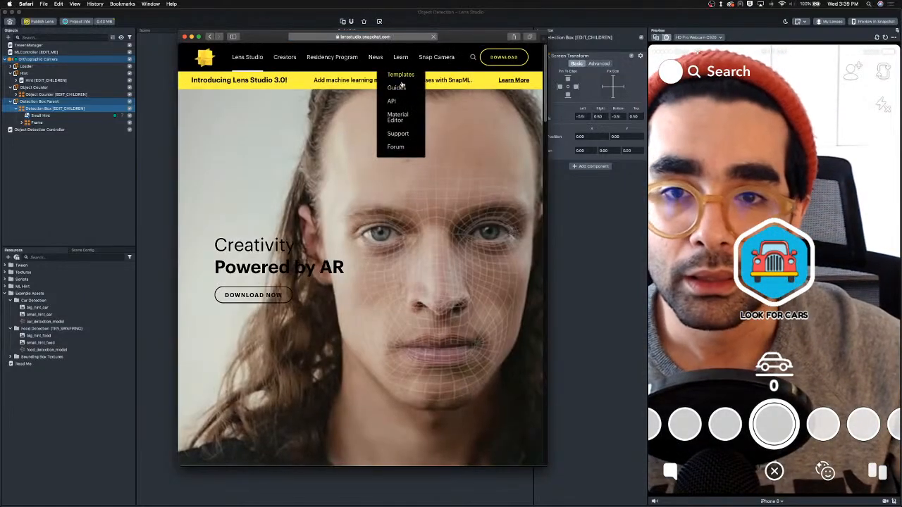
left_click(400, 74)
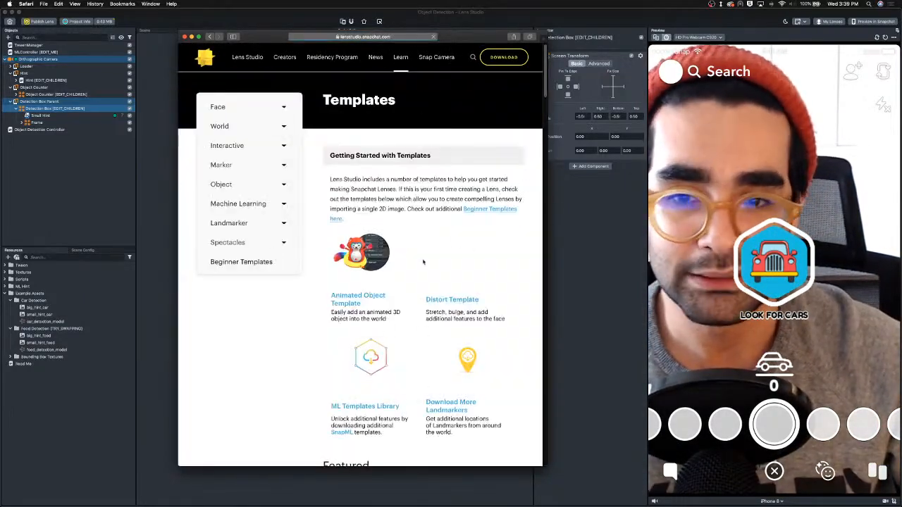
Step: Find the Object Detection guide among the Featured templates, open it and skim its sections
scroll(433, 262, "down", 5)
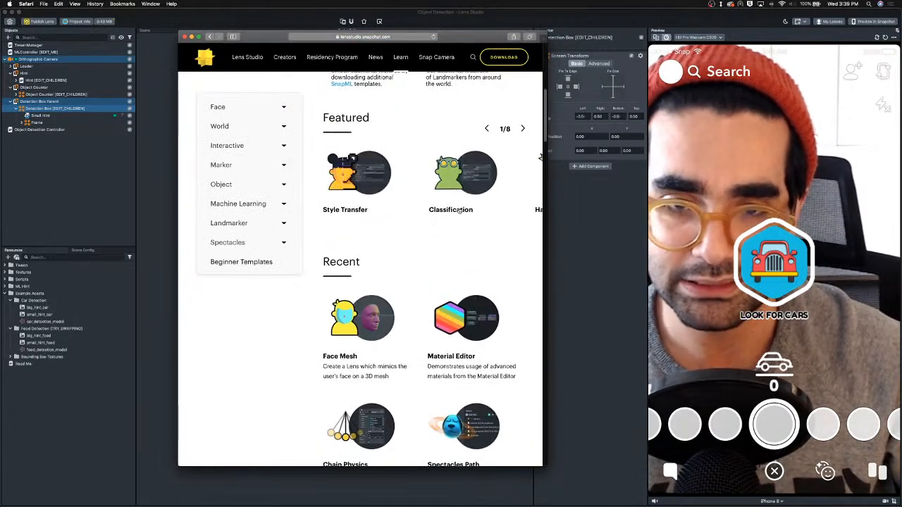
left_click_drag(480, 181, 357, 181)
mouse_move(433, 186)
left_mouse_down()
mouse_move(151, 188)
mouse_move(521, 187)
mouse_move(422, 187)
left_mouse_up()
left_click_drag(498, 189, 361, 189)
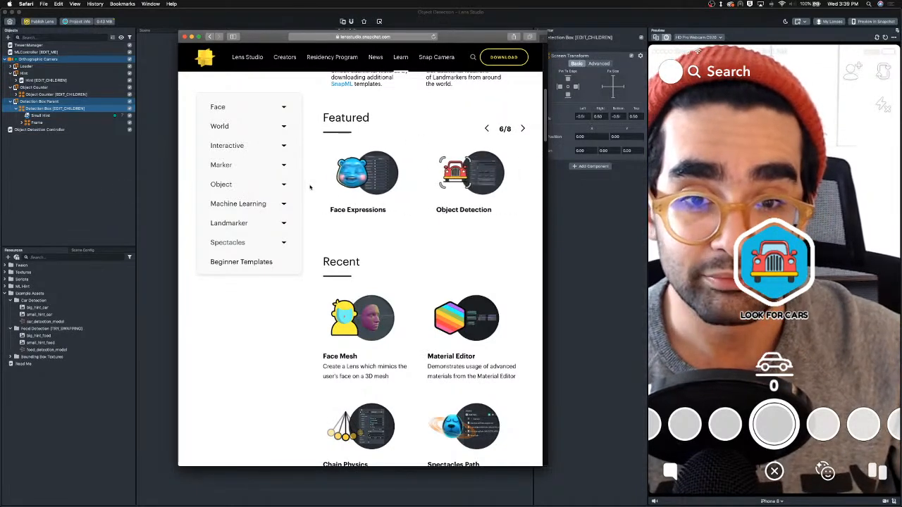
left_click(476, 170)
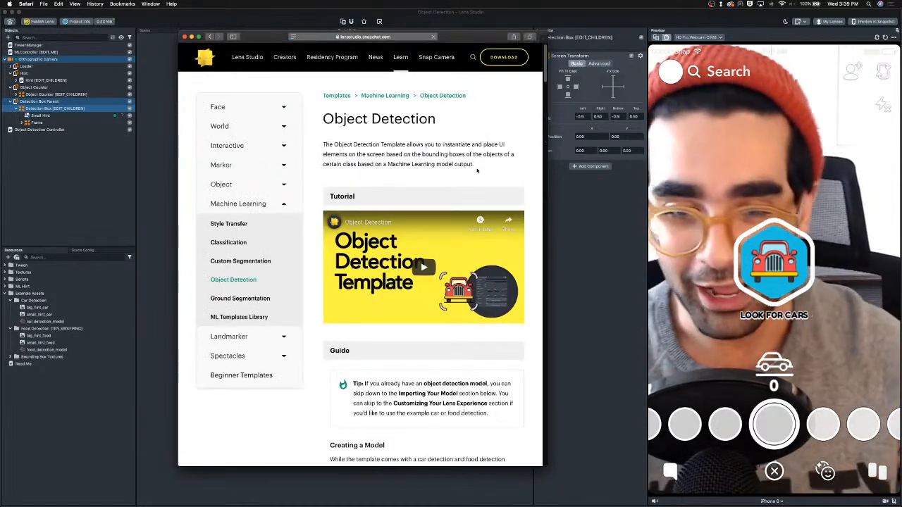
scroll(477, 170, "down", 10)
scroll(477, 176, "up", 5)
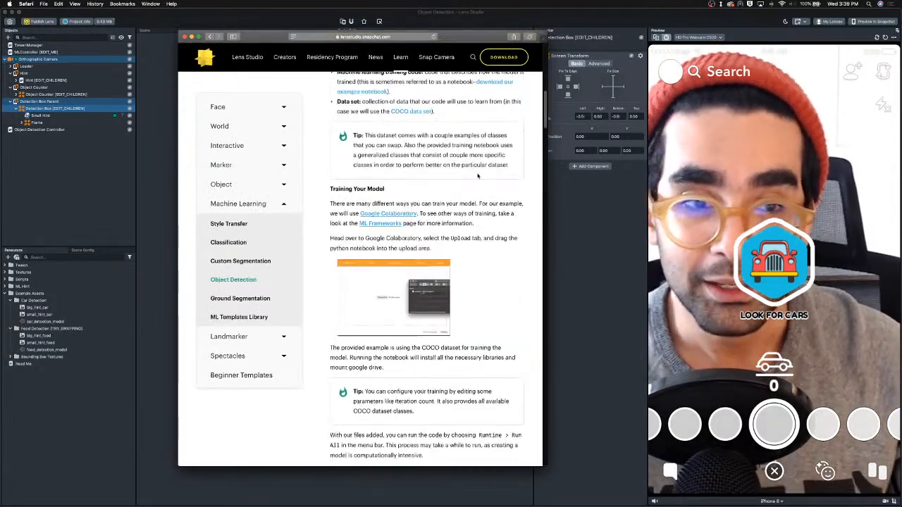
scroll(477, 176, "up", 5)
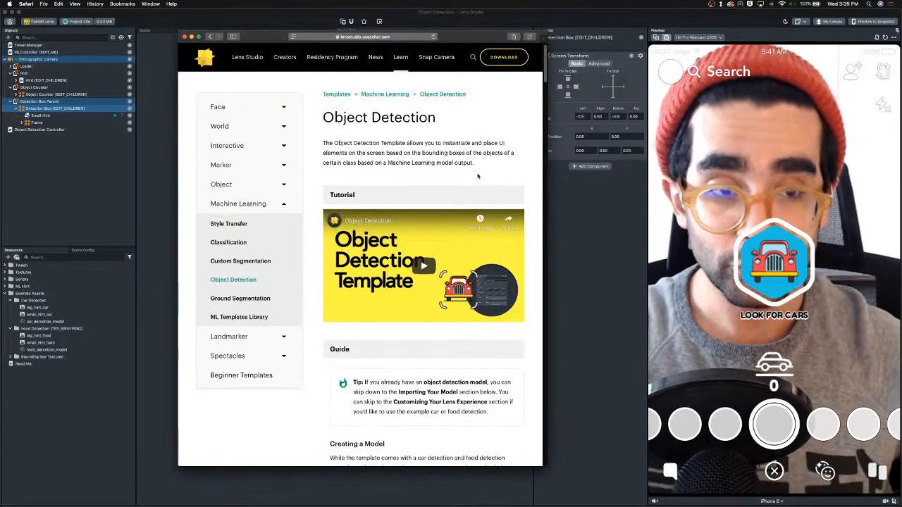
scroll(477, 176, "down", 2)
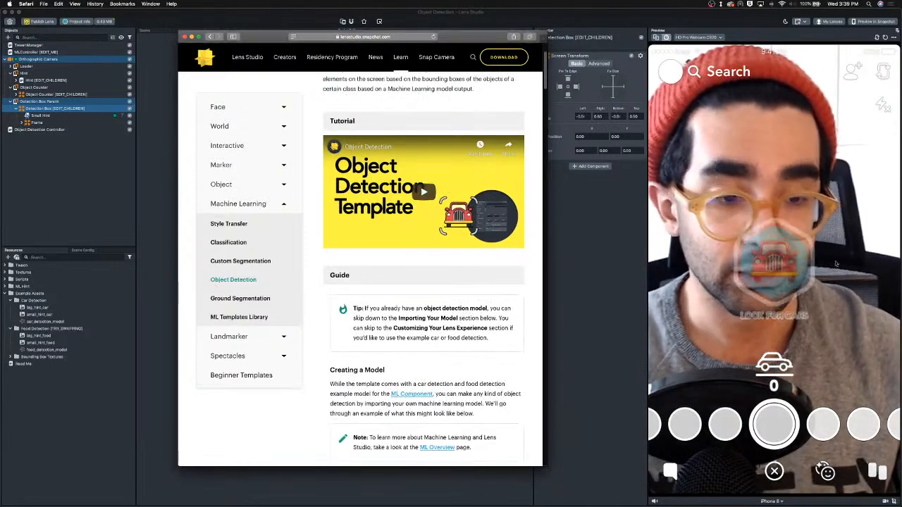
Step: Switch back to Lens Studio and preview the lens on the Car sample video instead of the webcam
left_click(850, 265)
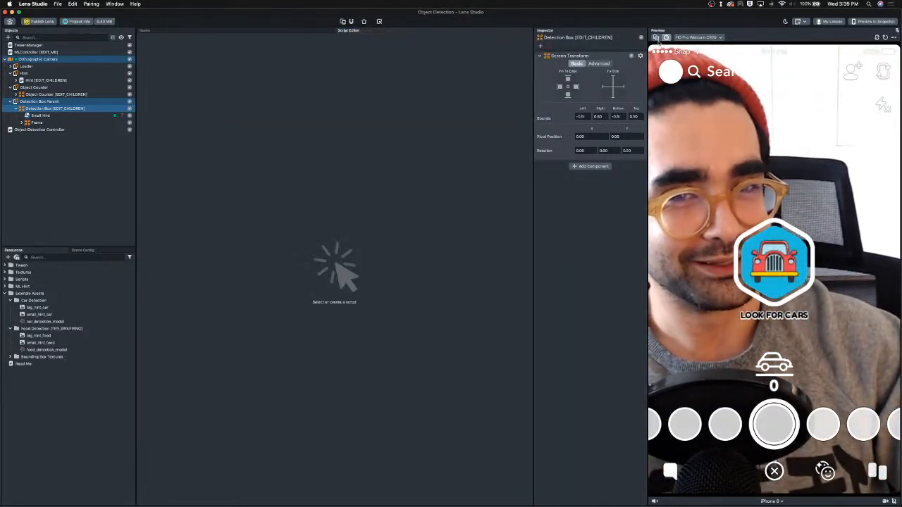
left_click(655, 37)
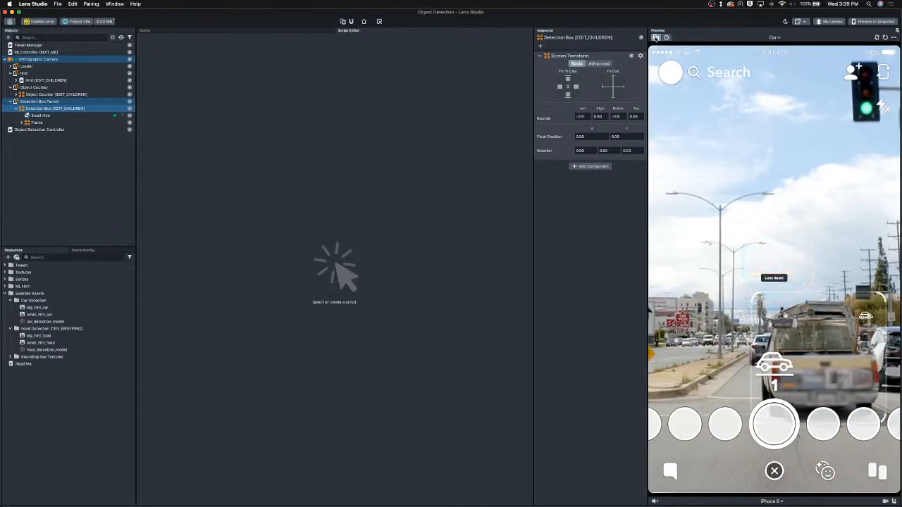
left_click(745, 39)
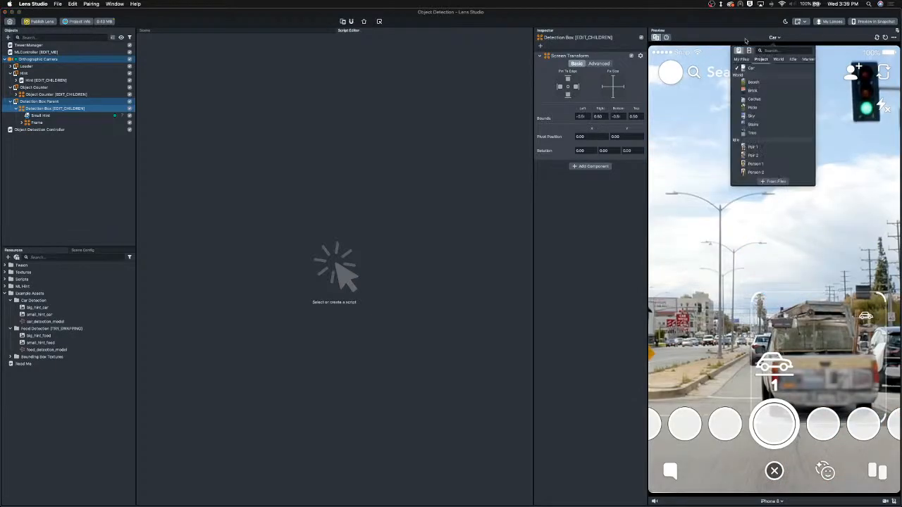
left_click(749, 50)
left_click(681, 101)
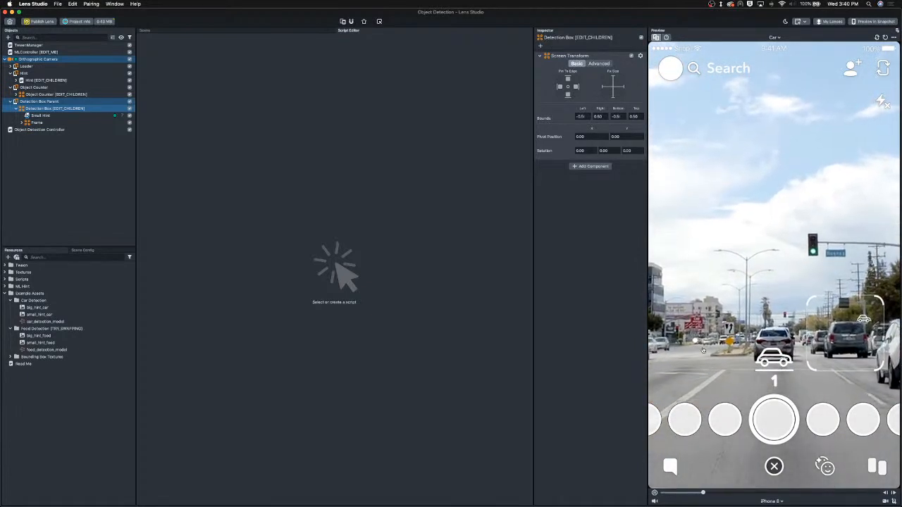
Step: Return to the Object Detection guide in Safari and read the sections on creating and training a model
key("super+Tab")
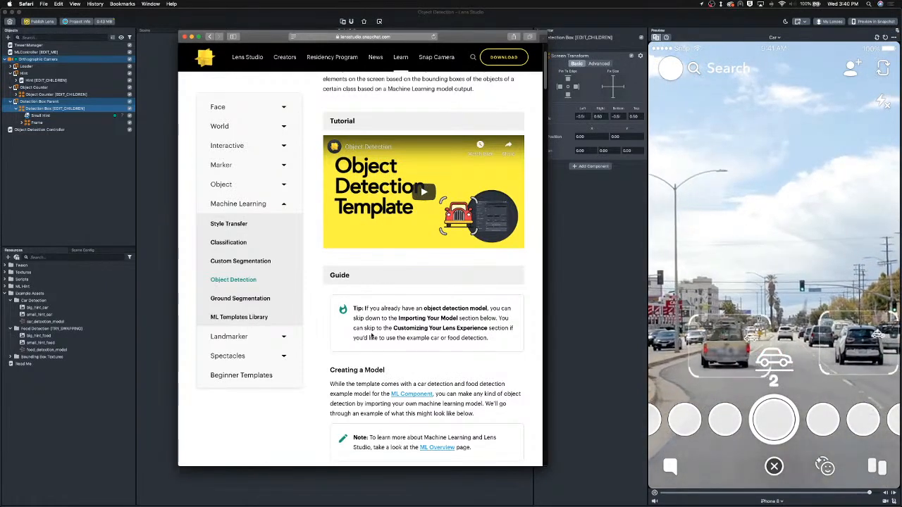
scroll(451, 356, "down", 3)
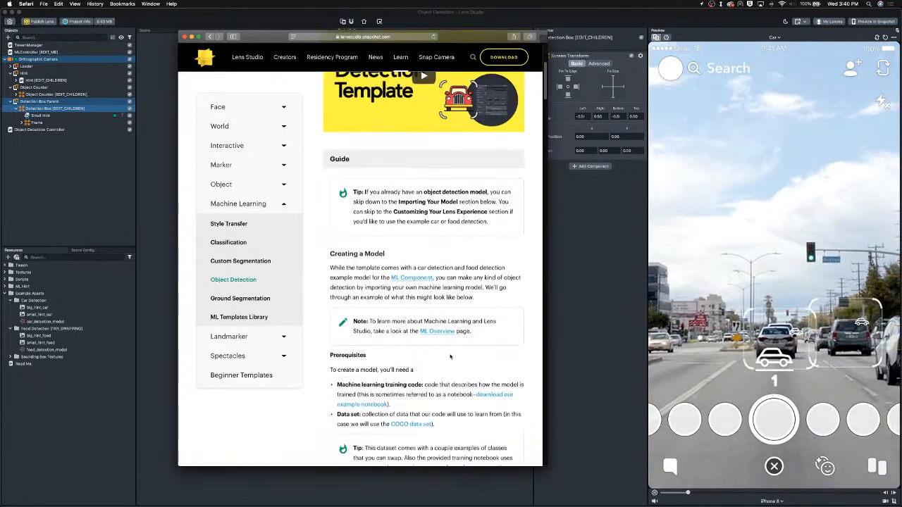
scroll(450, 357, "down", 5)
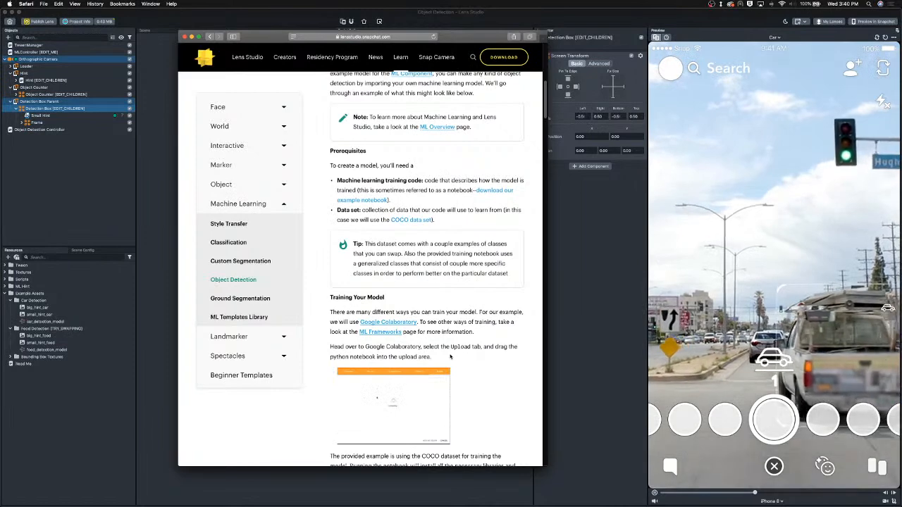
scroll(450, 357, "down", 1)
scroll(451, 356, "down", 1)
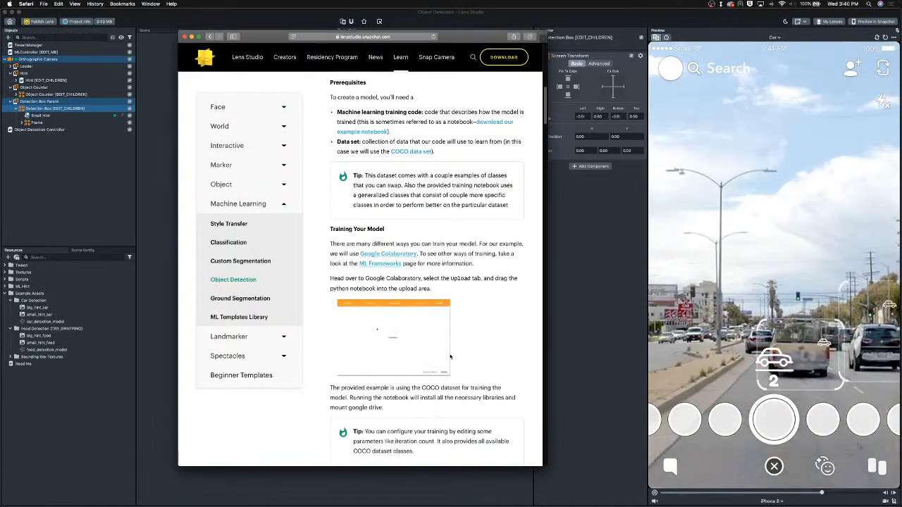
Step: Skim the Object Detection guide's sections on training, downloading and importing a model and setting up MLComponent, and return to its beginning
scroll(450, 356, "down", 6)
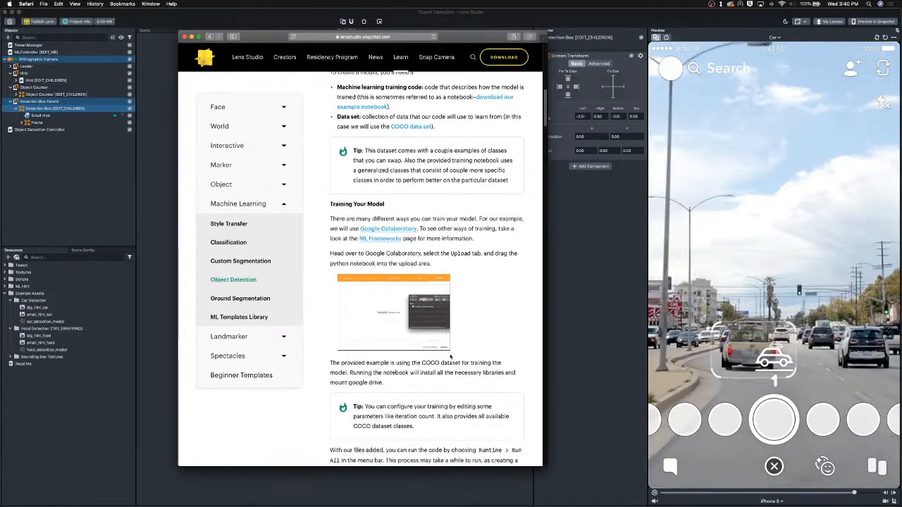
scroll(455, 346, "down", 8)
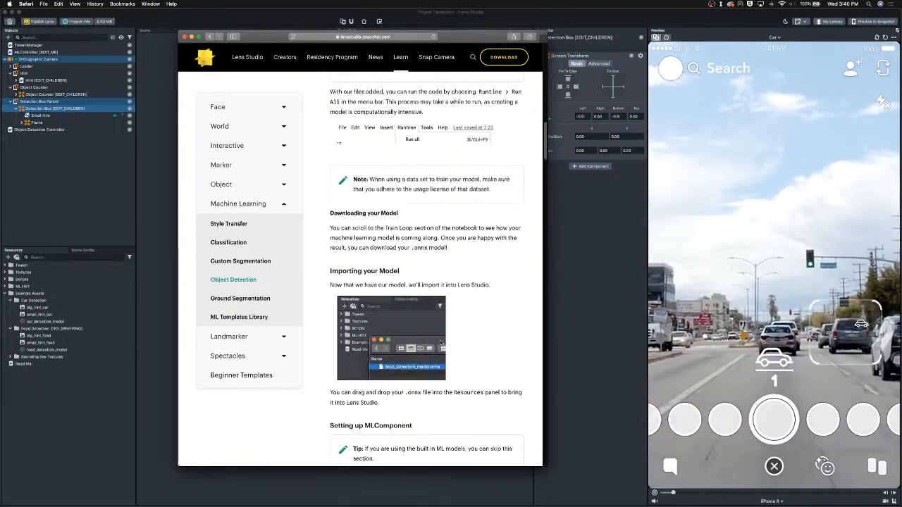
scroll(441, 343, "down", 8)
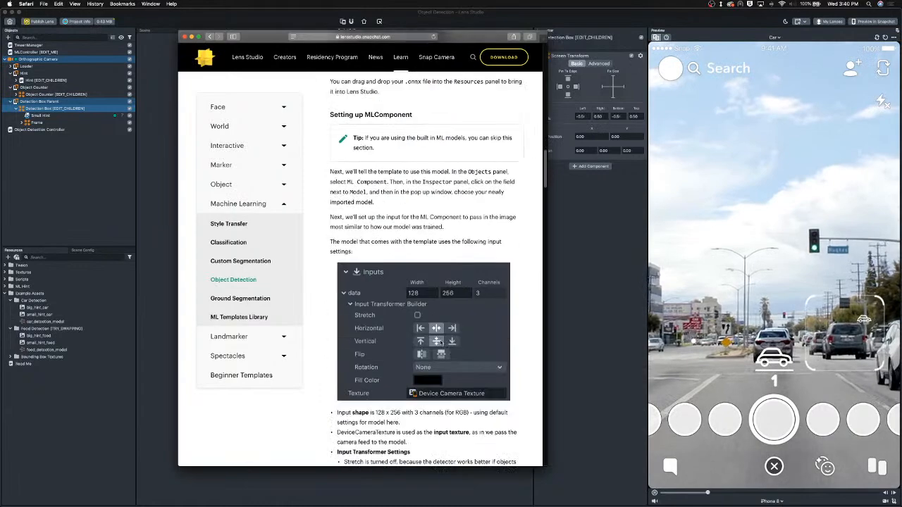
scroll(441, 344, "down", 5)
scroll(441, 343, "up", 20)
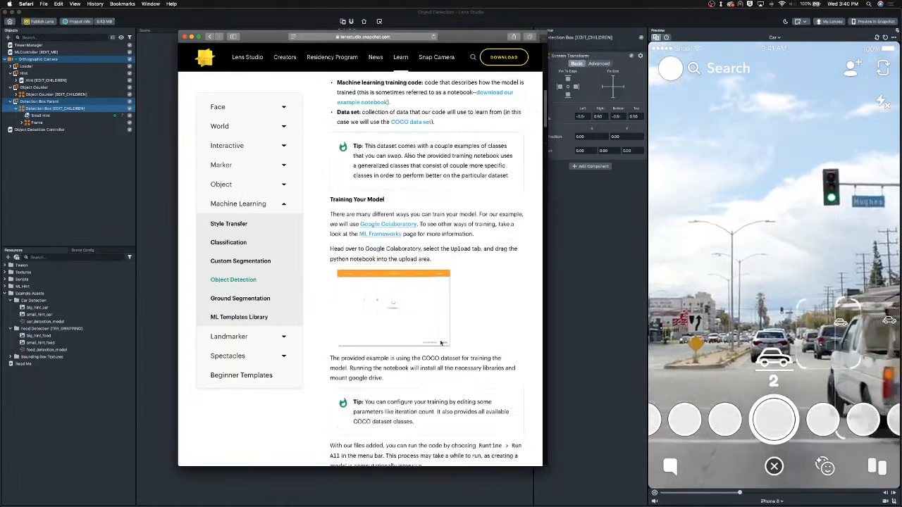
scroll(440, 345, "up", 2)
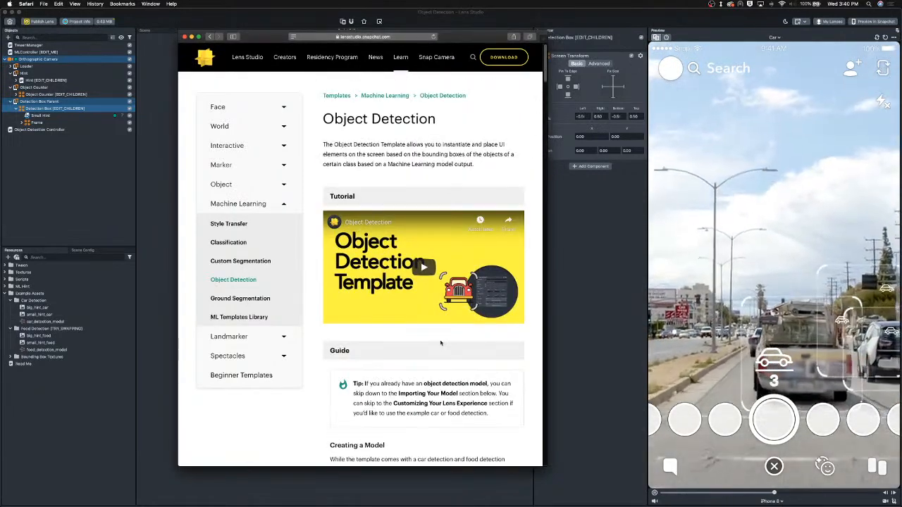
Step: Go to the Guides section of the Lens Studio website and open the Model Zoo page under Machine Learning
mouse_move(400, 60)
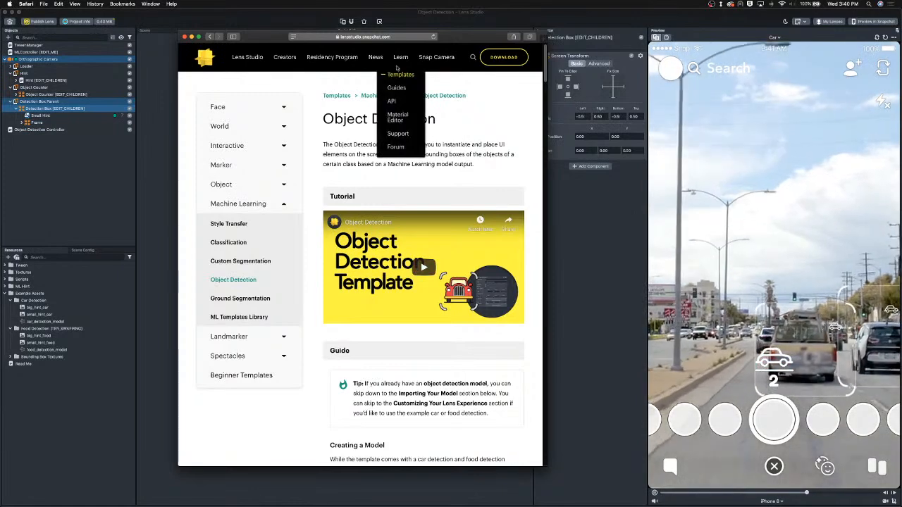
left_click(396, 87)
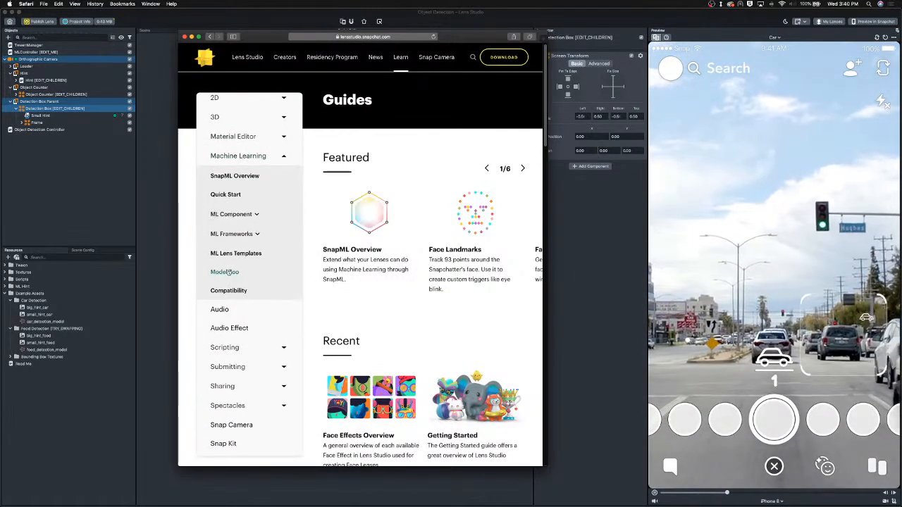
left_click(252, 269)
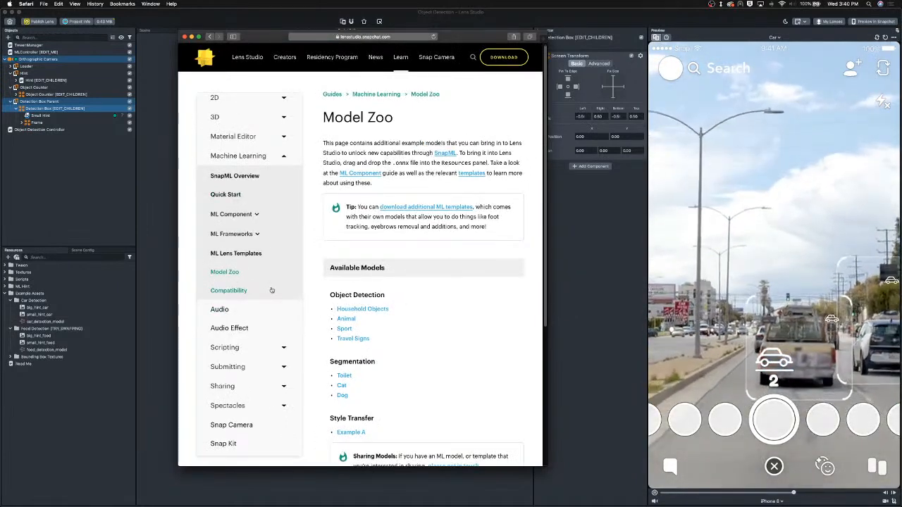
Step: Download the Household Objects detection model and import it into the Object Detection project's resources with the default import settings
left_click(377, 309)
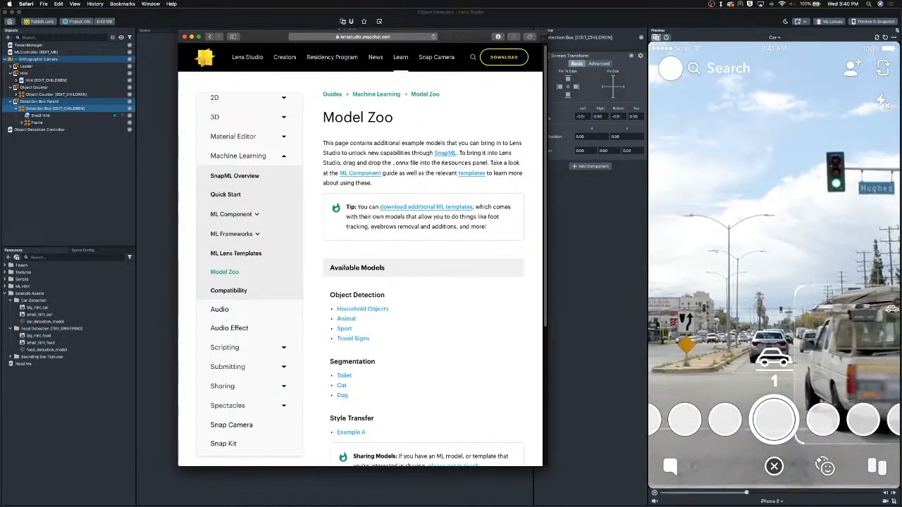
left_click_drag(634, 288, 43, 397)
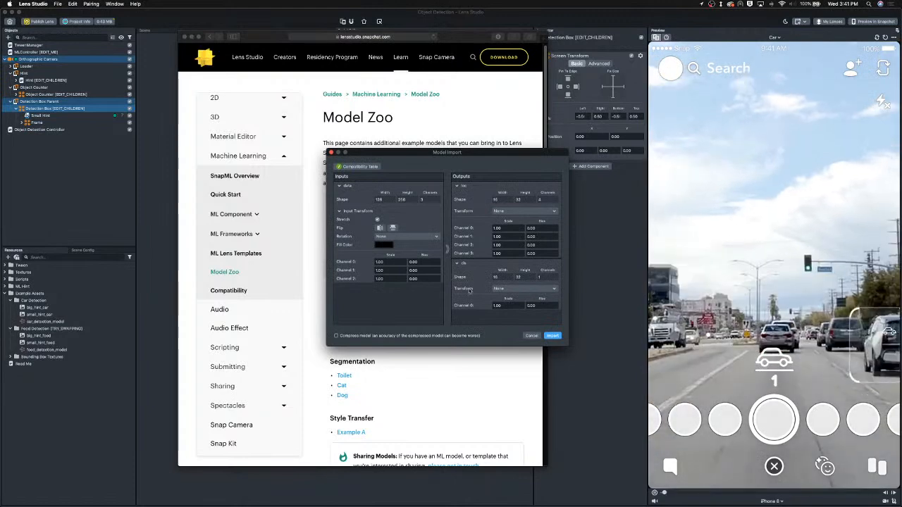
left_click(551, 336)
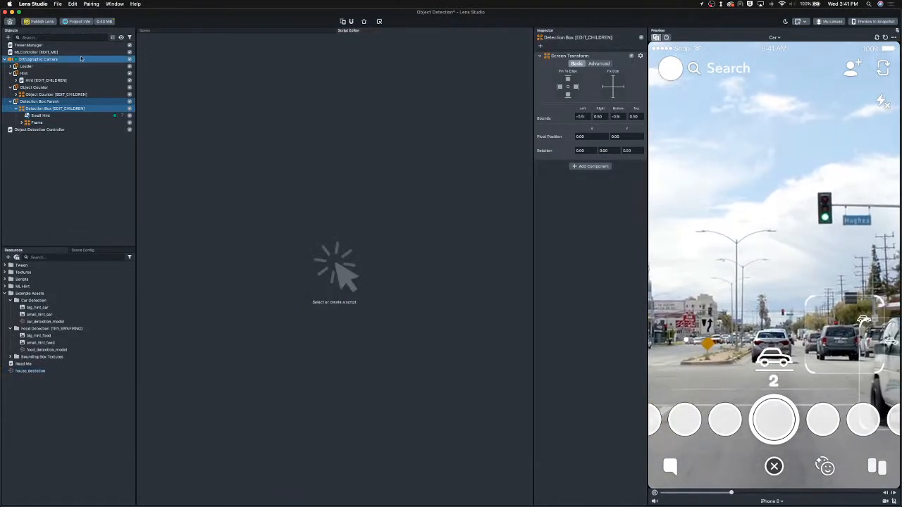
Step: Assign house_detection as the model of the MLController's ML Component and preview the lens on the webcam
left_click(78, 52)
left_click(42, 372)
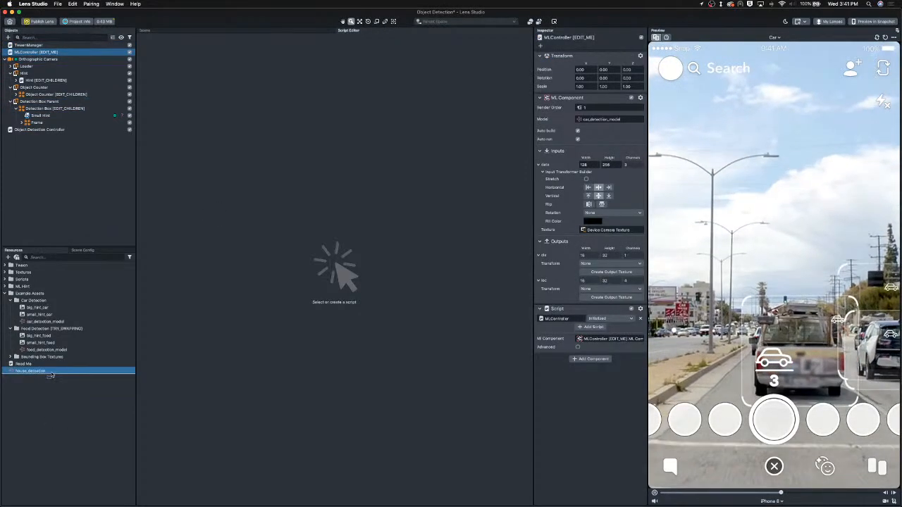
left_click_drag(50, 375, 590, 120)
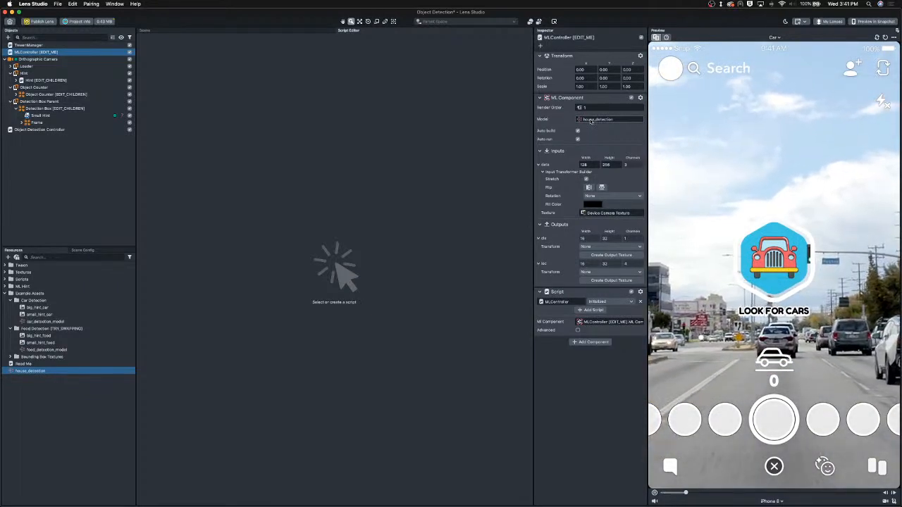
left_click(667, 38)
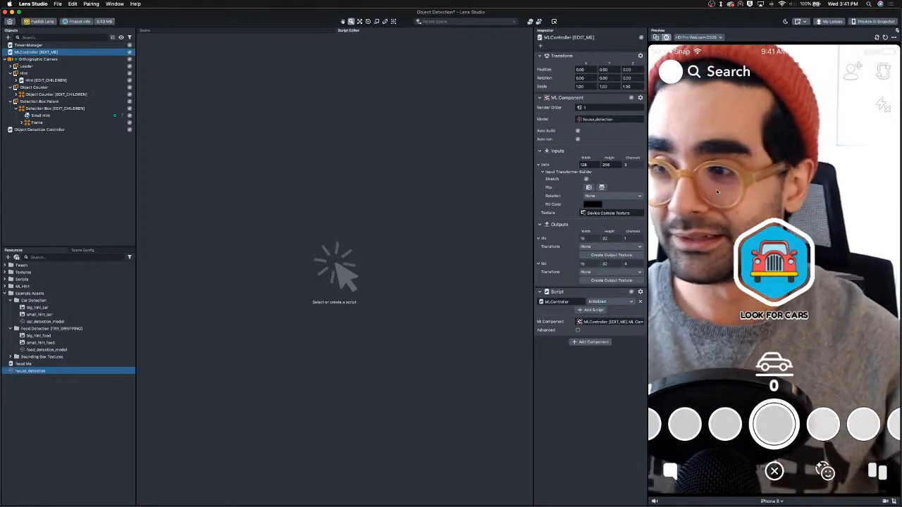
Step: Return to the Model Zoo page in Safari and download the Style Transfer model Example A
key("super+Tab")
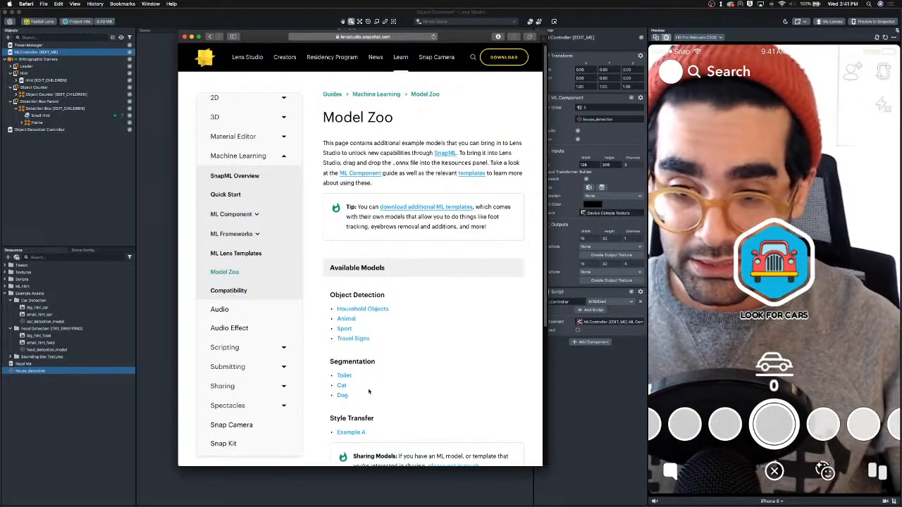
scroll(365, 375, "down", 2)
scroll(356, 374, "down", 1)
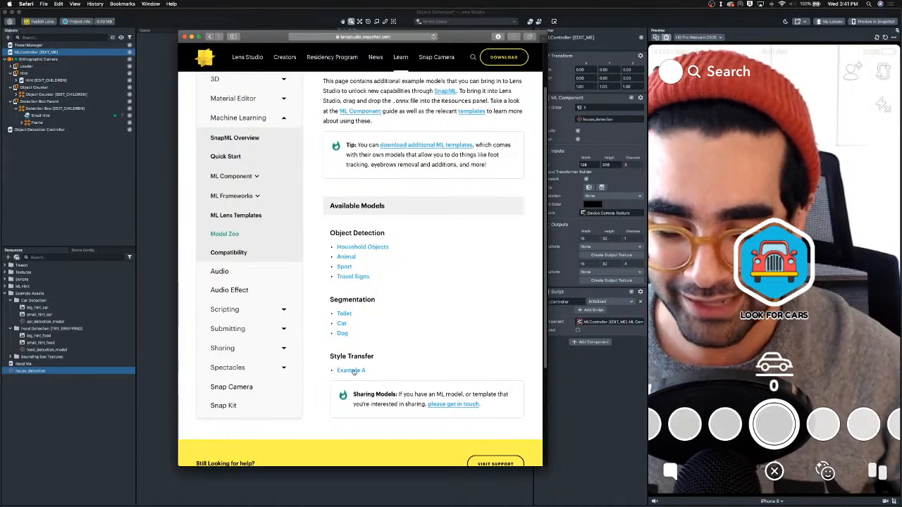
left_click(354, 371)
Step: Switch back to Lens Studio, close the Object Detection project and open the recommended Style Transfer template
left_click(592, 395)
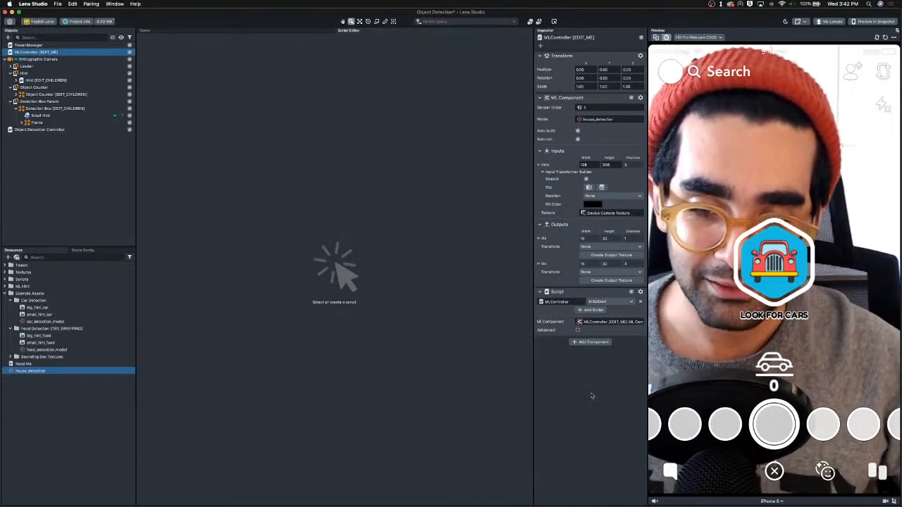
left_click(432, 260)
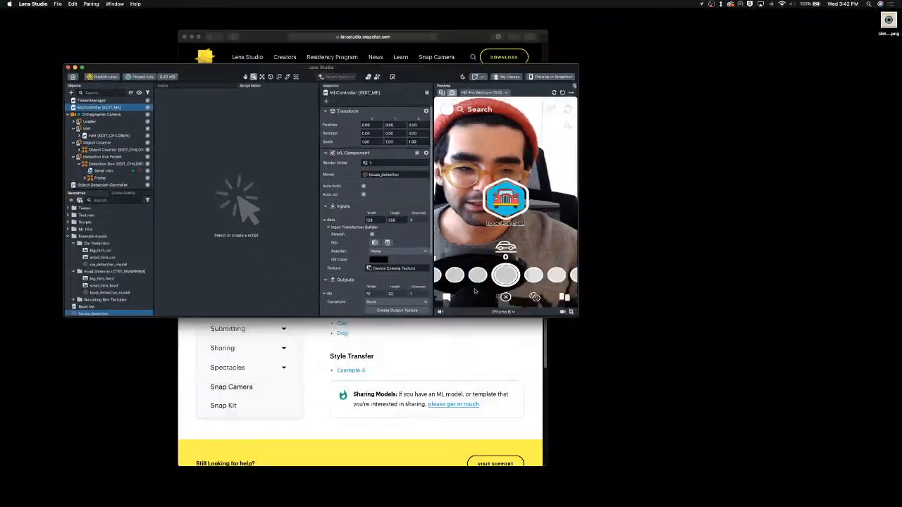
scroll(331, 318, "down", 3)
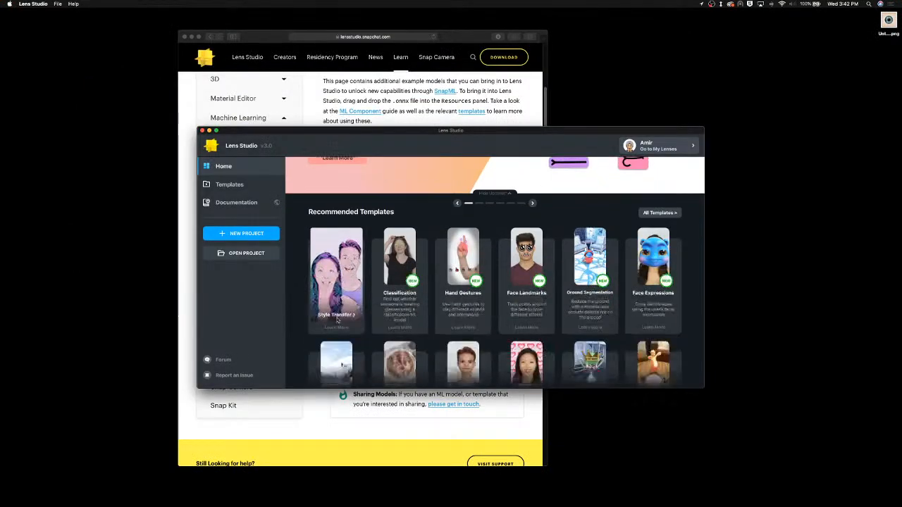
left_click(344, 248)
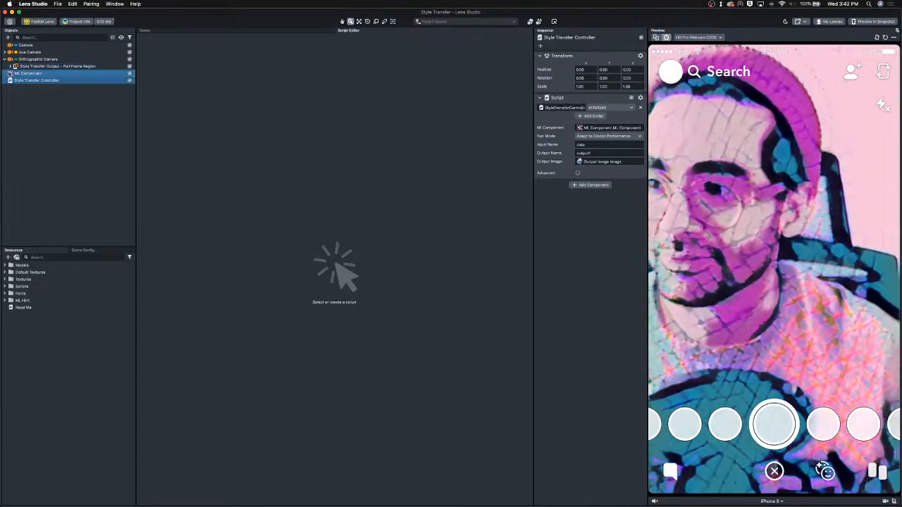
Step: Select the ML Component and import style_transfer_a.onnx from the downloaded style_transfer_a folder into the project's resources
left_click(27, 74)
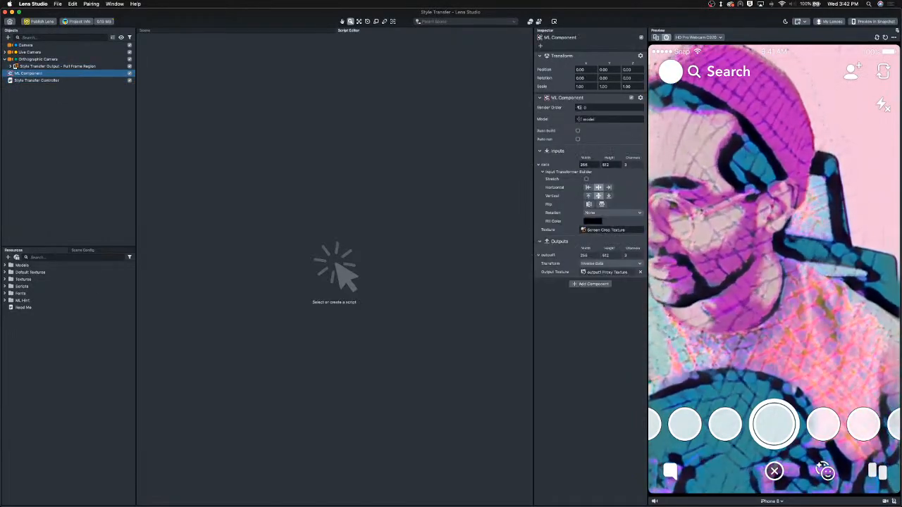
left_click_drag(115, 359, 65, 356)
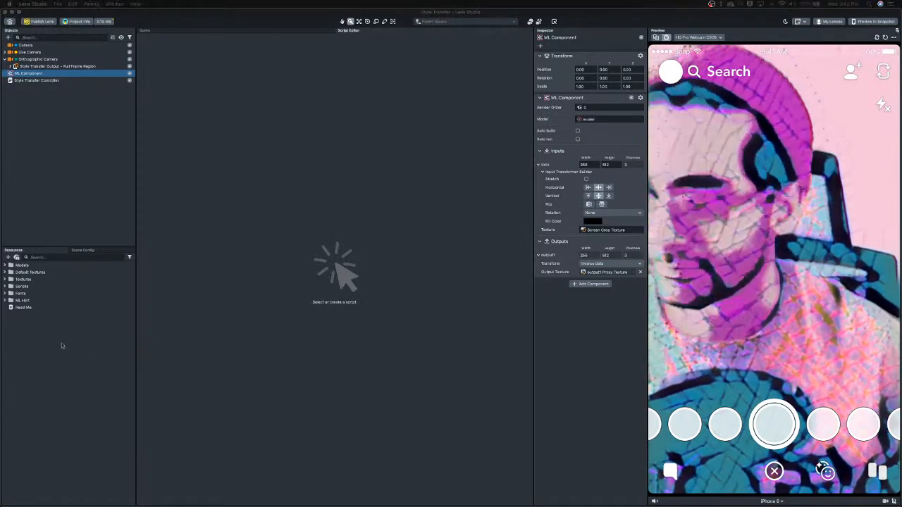
left_click_drag(1, 271, 330, 264)
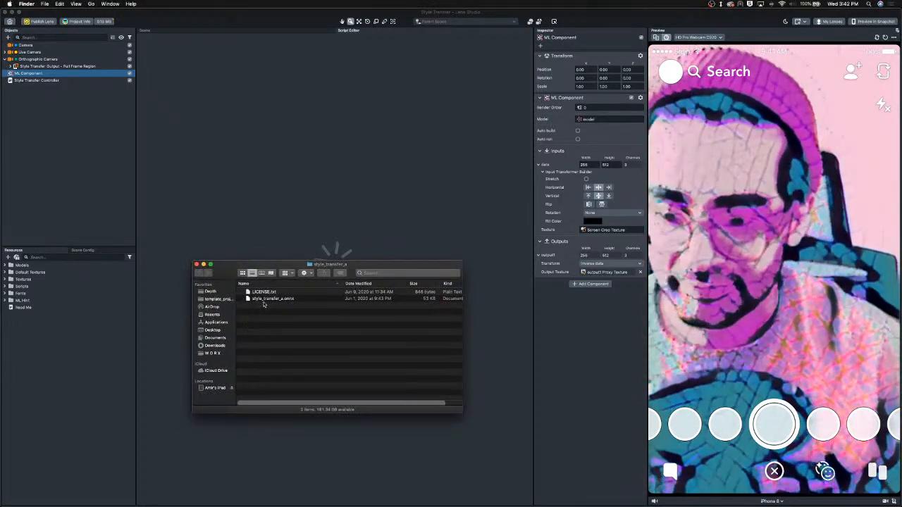
left_click_drag(267, 301, 72, 363)
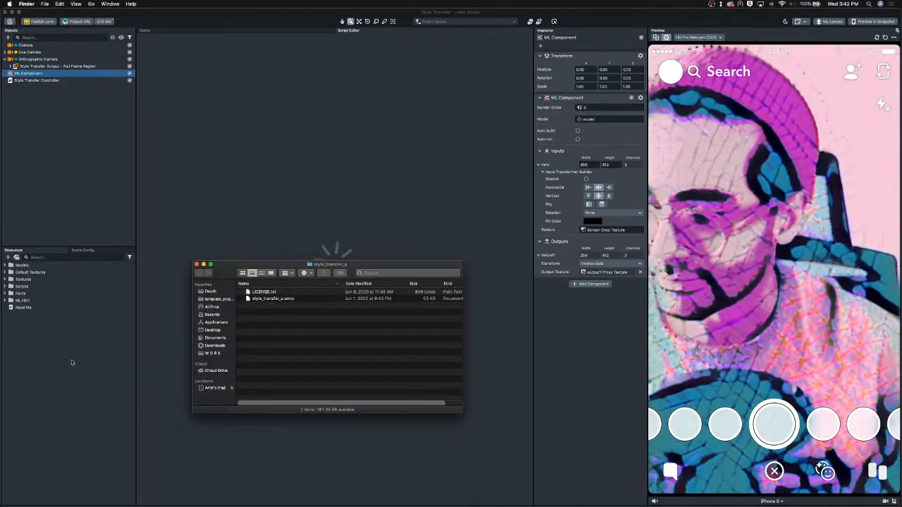
left_click(553, 336)
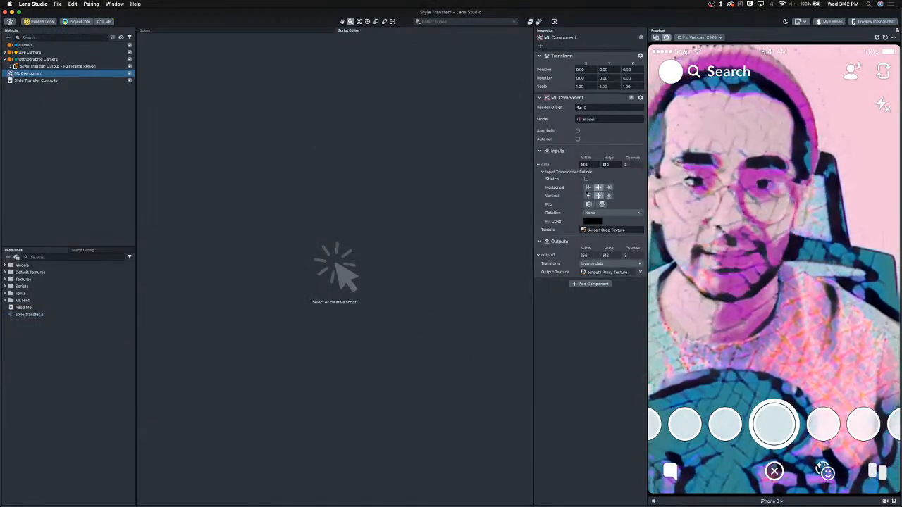
Step: Set the ML Component's model to style_transfer_a
left_click(594, 120)
double_click(422, 194)
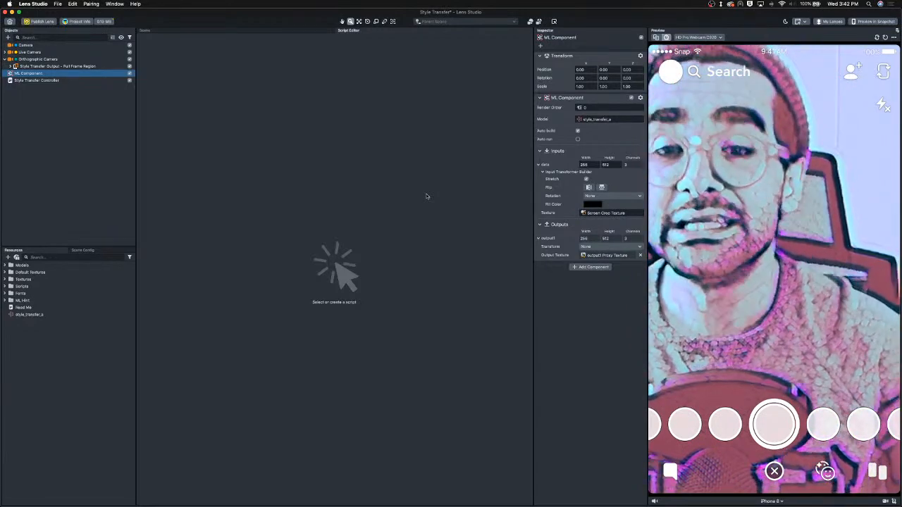
key("super+w")
left_click(468, 260)
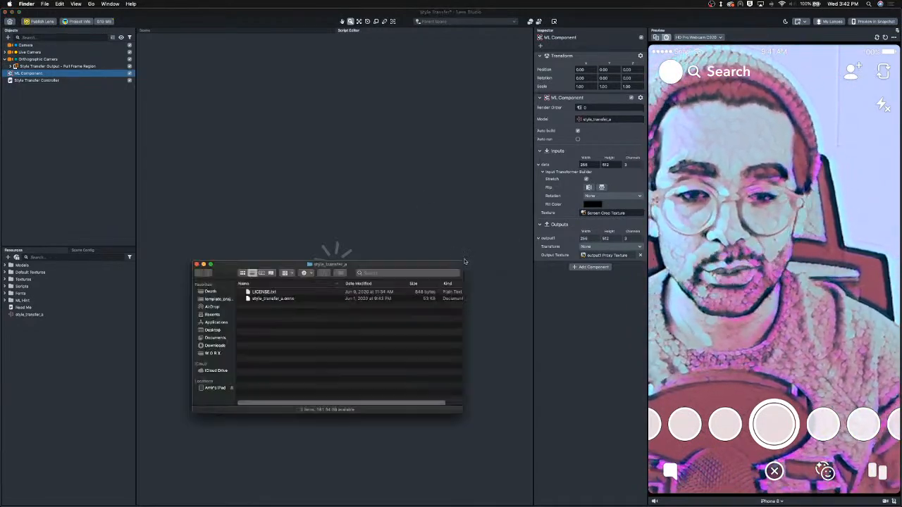
Step: Switch to Safari, go to the Templates page and open the Style Transfer guide from the Featured templates
key("super+Tab")
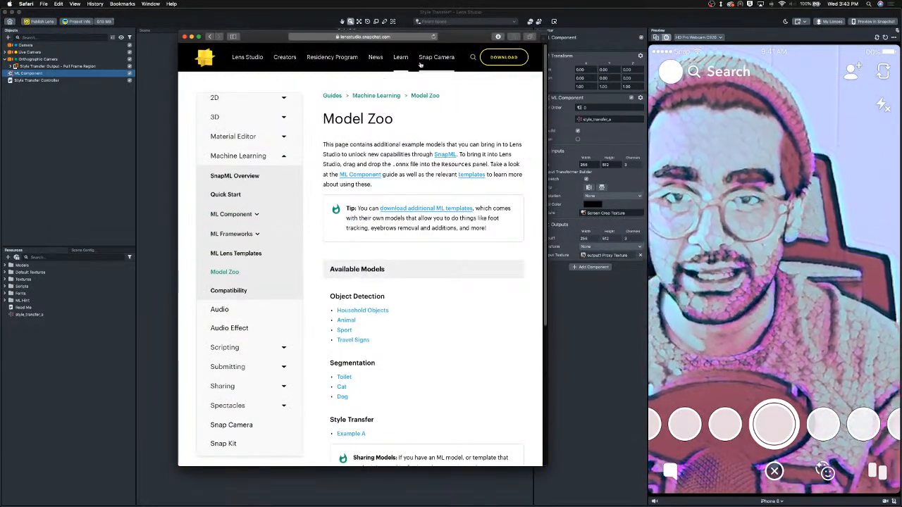
mouse_move(406, 63)
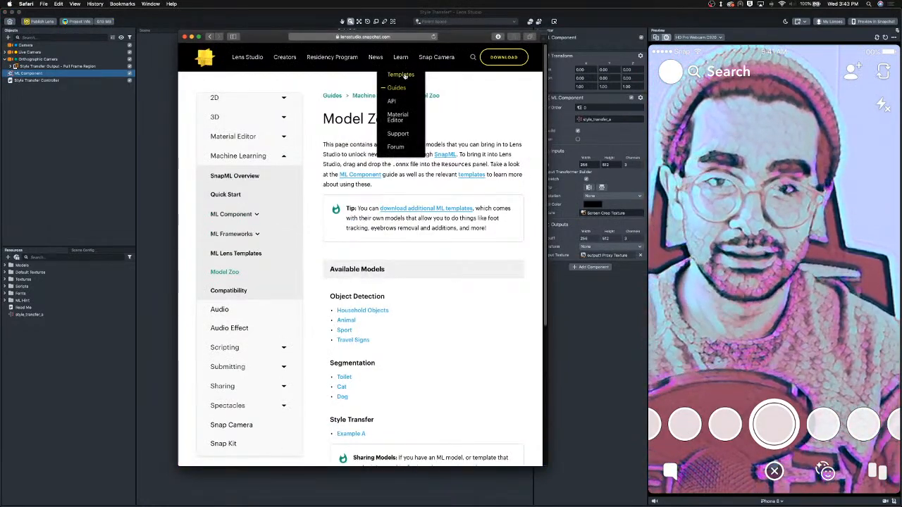
left_click(400, 74)
scroll(369, 261, "down", 5)
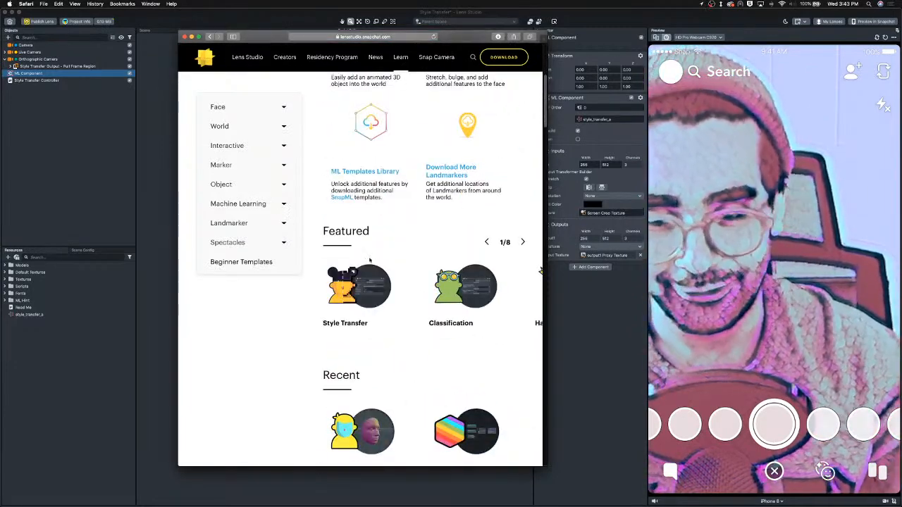
left_click(372, 286)
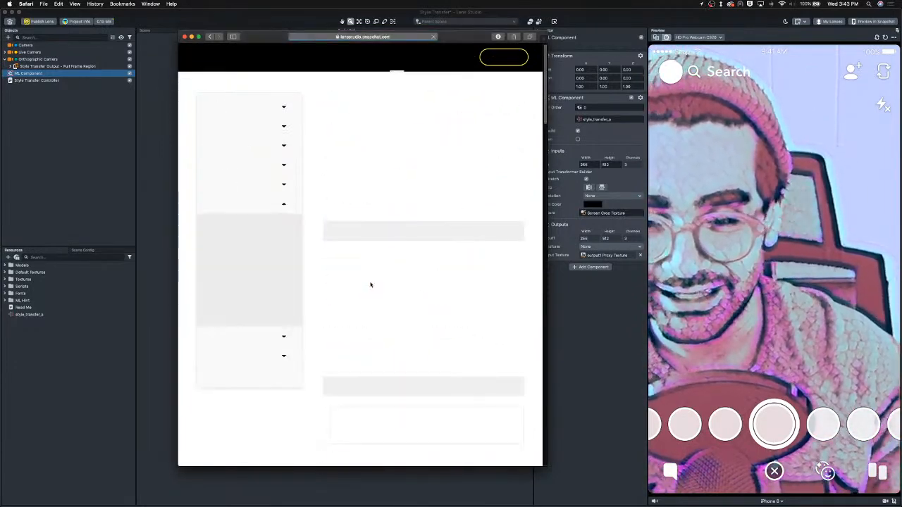
Step: Read the Style Transfer guide's sections on creating and training a model with the example notebook
scroll(372, 283, "down", 5)
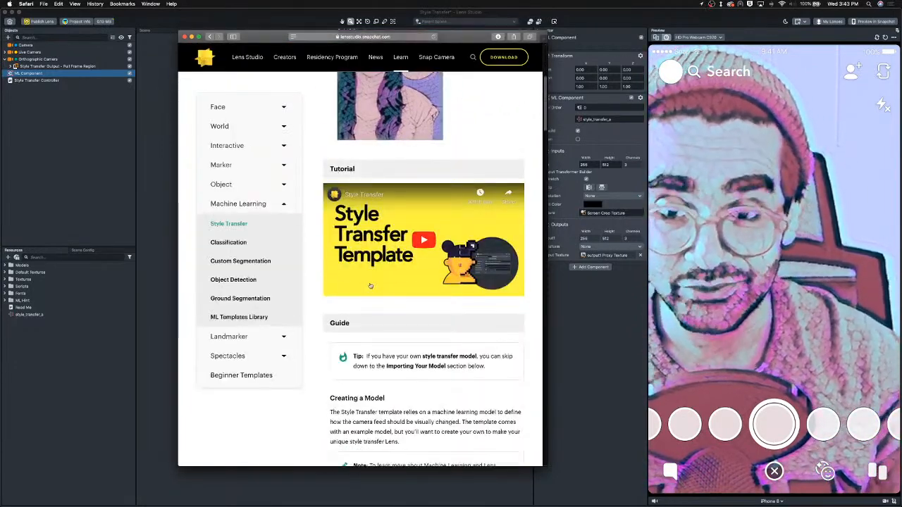
scroll(362, 442, "down", 10)
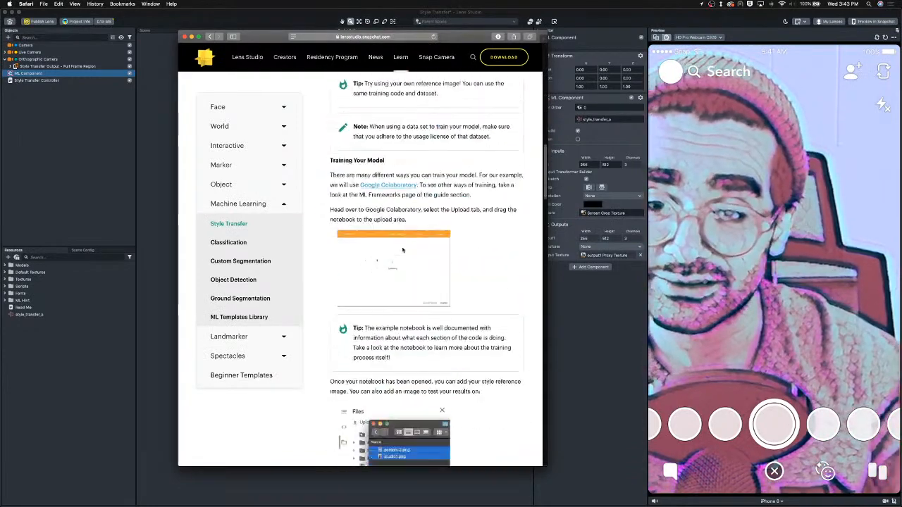
scroll(360, 268, "down", 2)
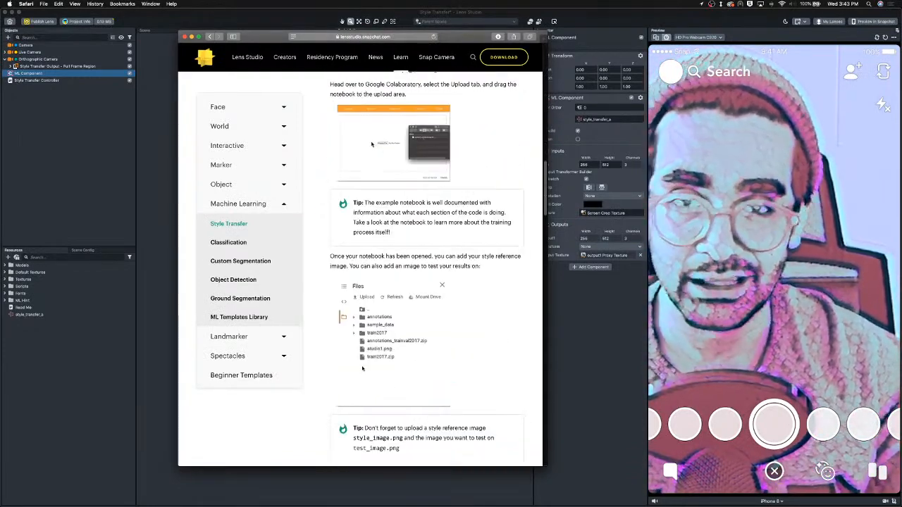
scroll(386, 167, "down", 3)
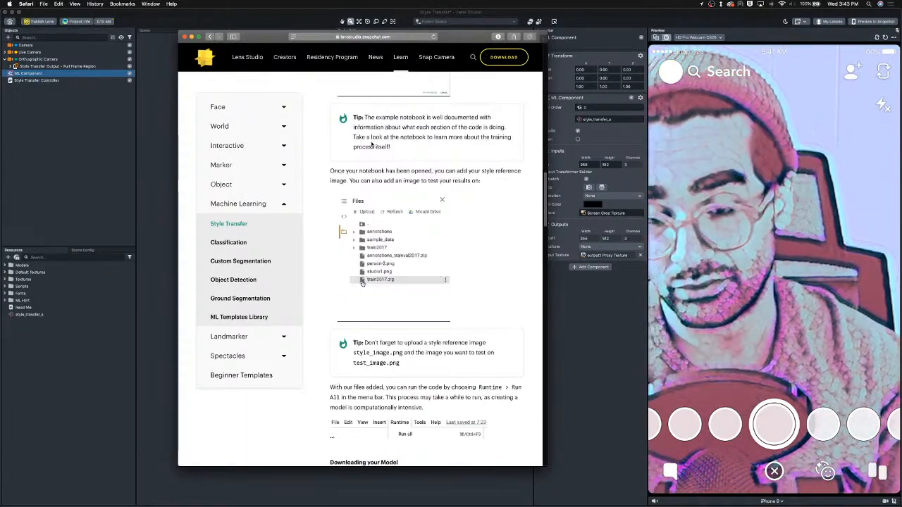
Step: Skim the Style Transfer guide's sections on downloading and importing a model and open the ML Templates Library page
scroll(362, 282, "down", 5)
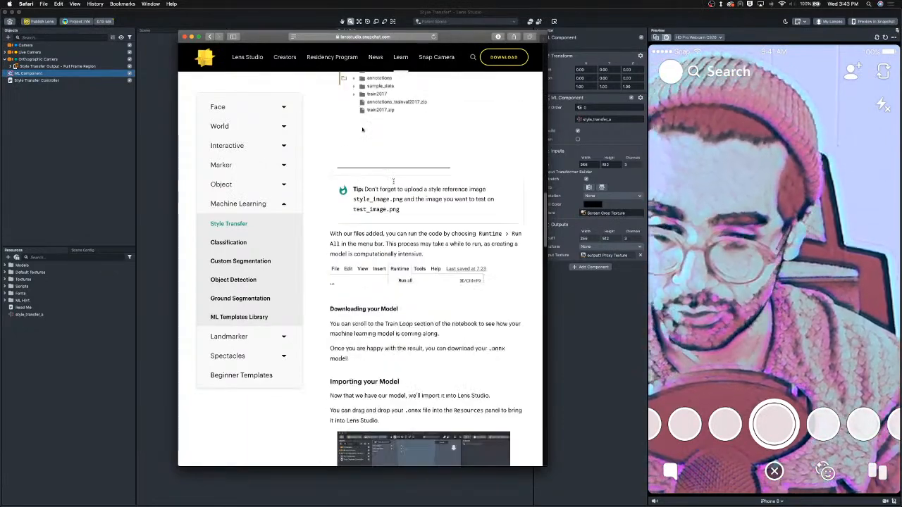
scroll(394, 183, "up", 20)
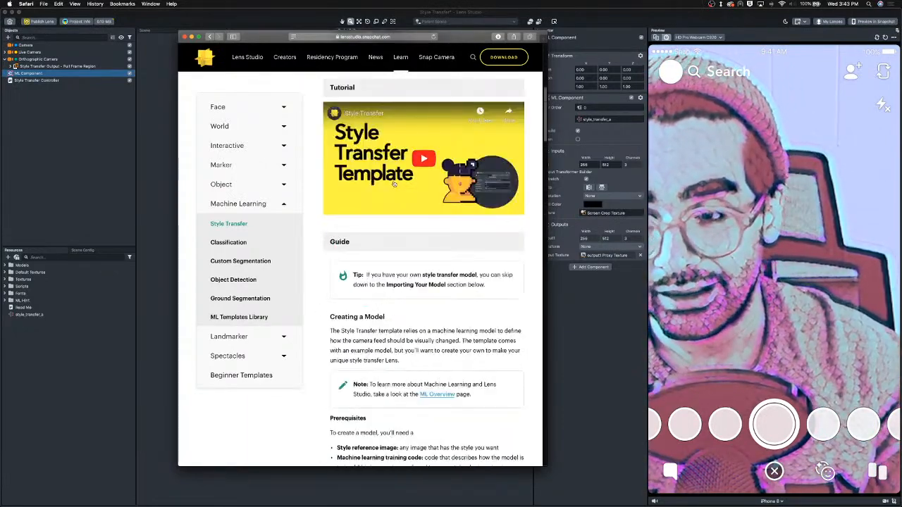
scroll(394, 183, "up", 2)
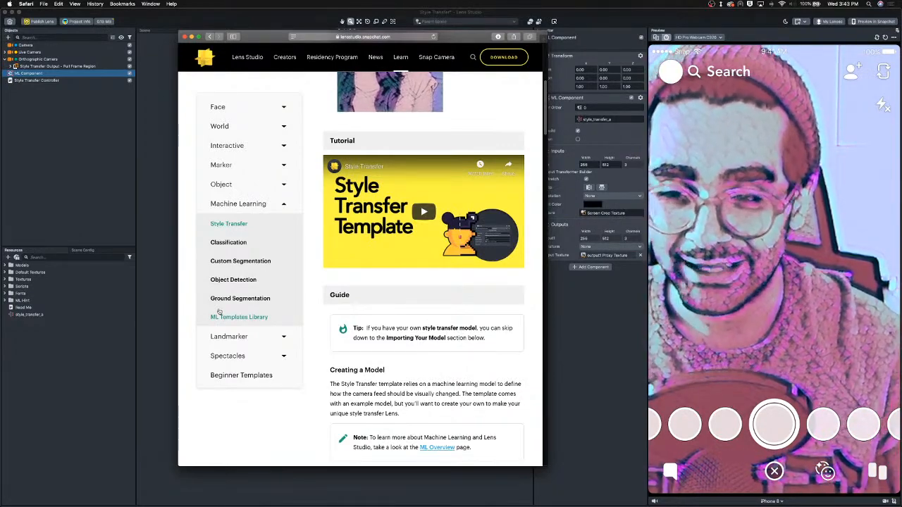
left_click(219, 314)
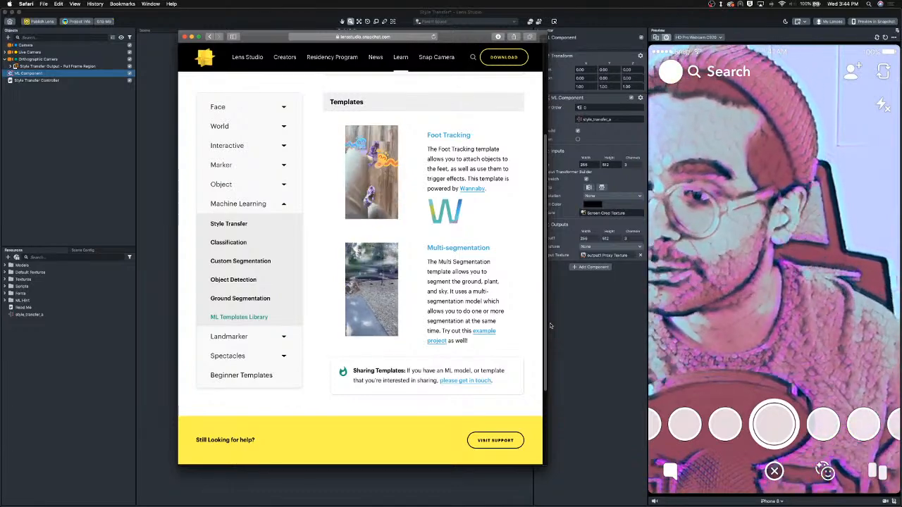
Step: Switch back to Lens Studio, close the Style Transfer project without saving and create a new blank project
left_click(624, 397)
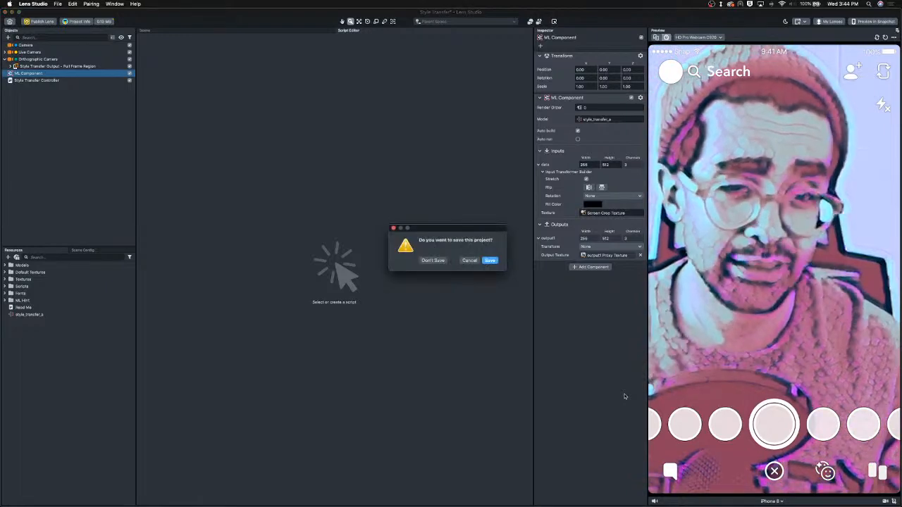
left_click(432, 260)
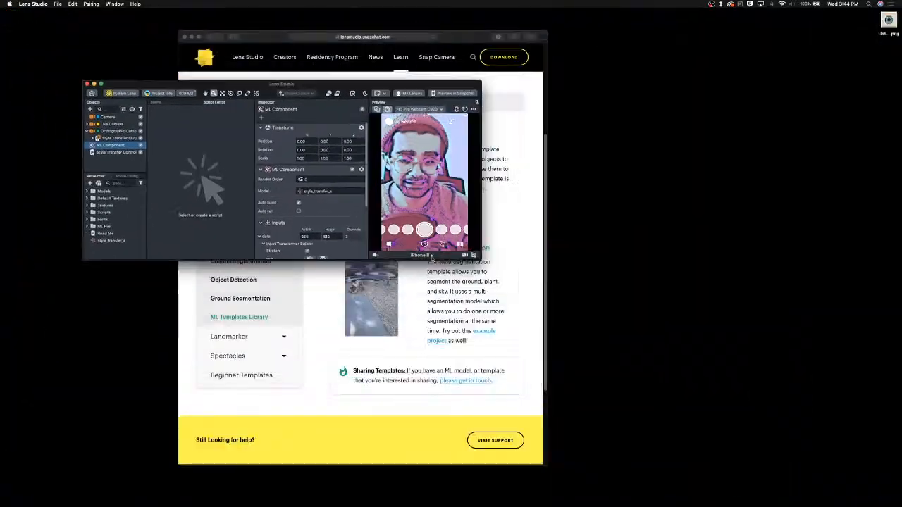
scroll(455, 296, "down", 2)
scroll(458, 297, "down", 2)
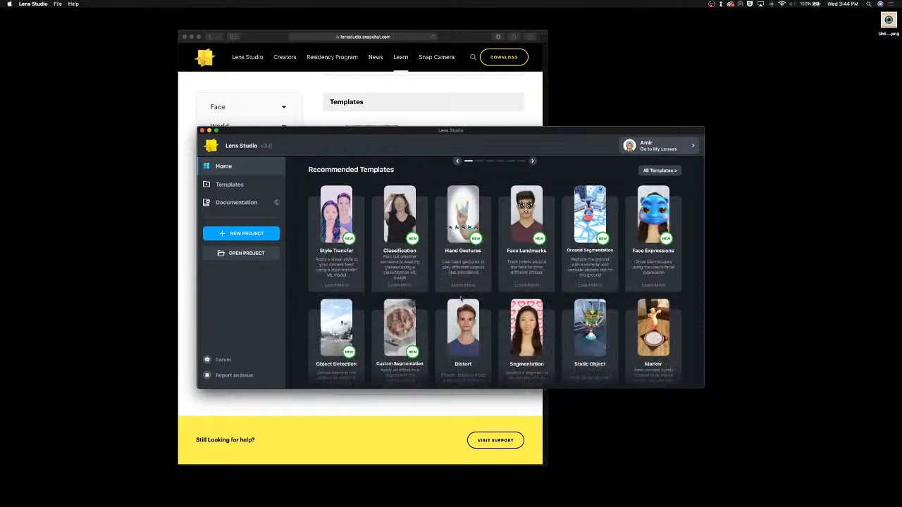
mouse_move(451, 260)
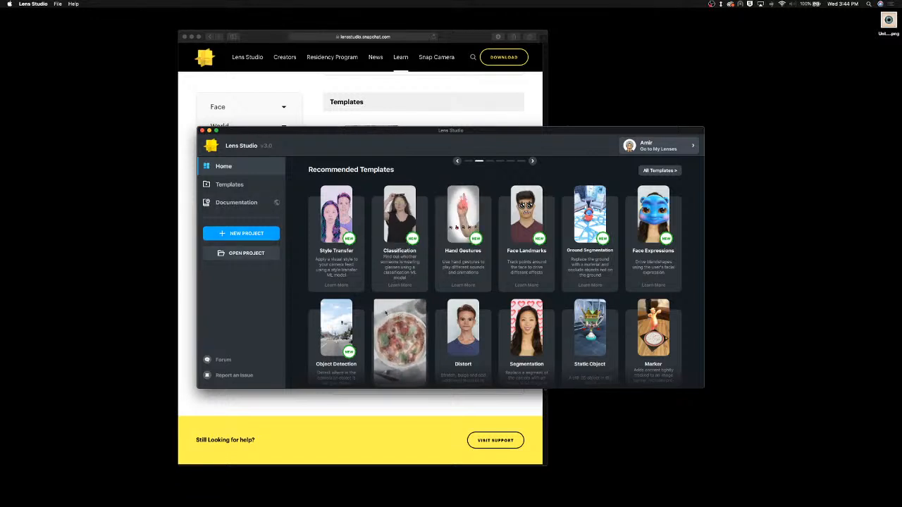
left_click(233, 239)
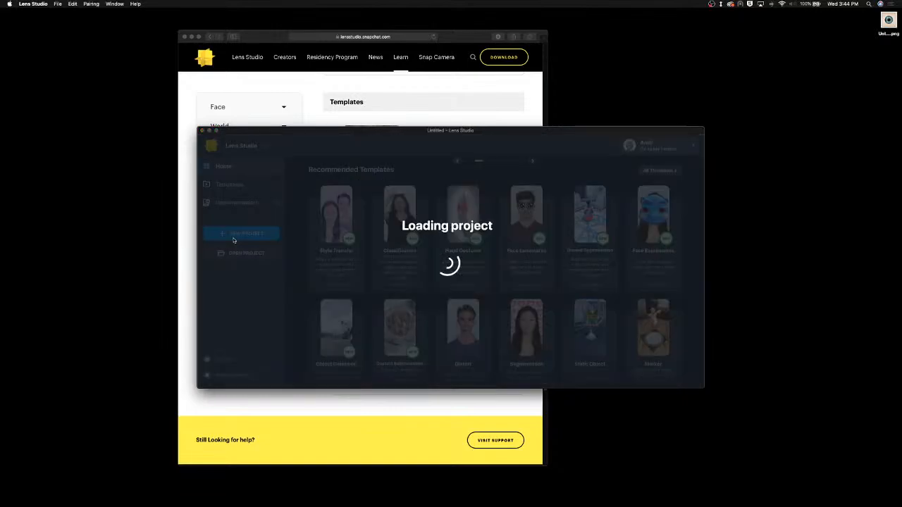